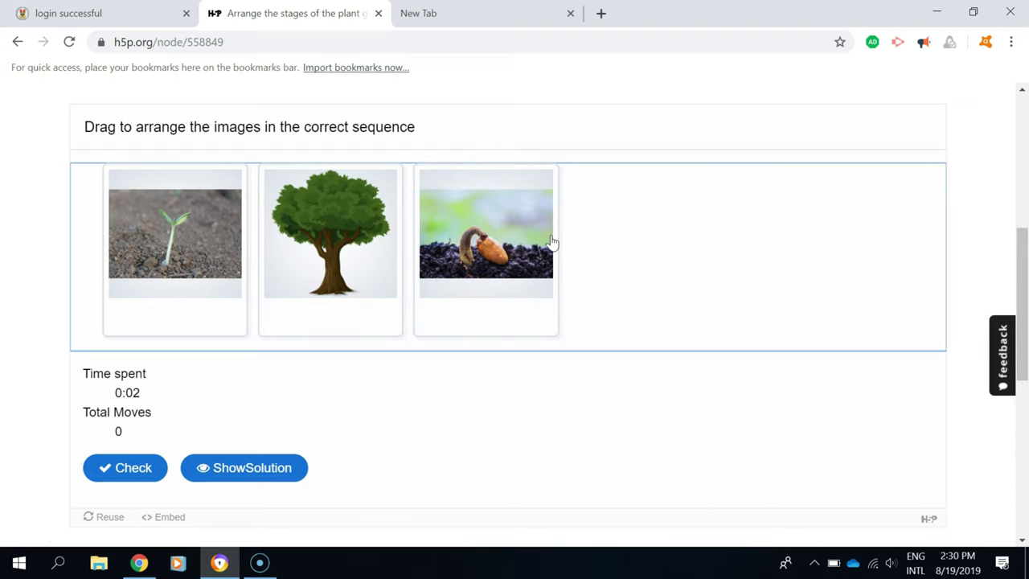
Check the plant growth image sequence in its current order to get its score.
click(132, 471)
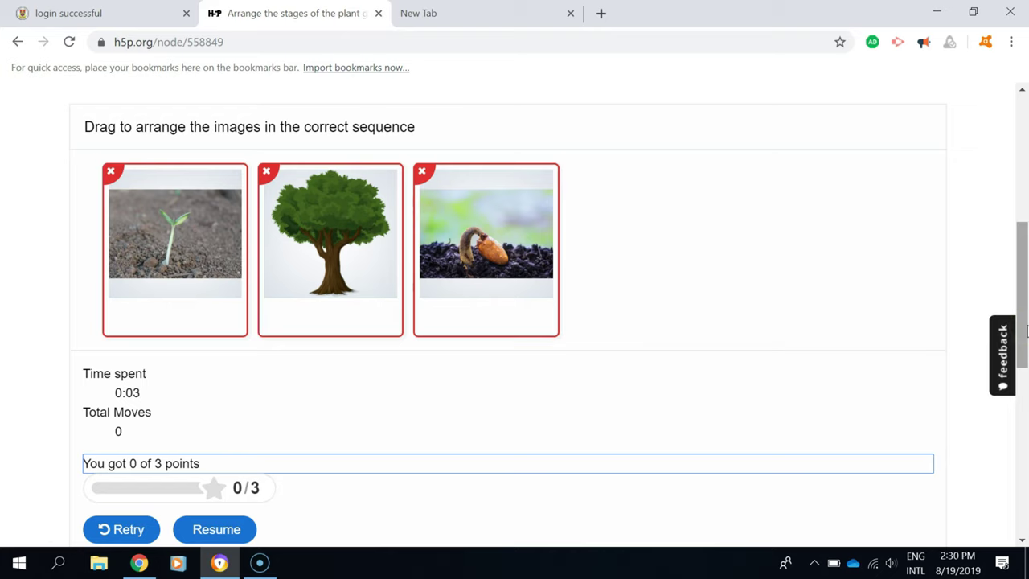
click(1027, 318)
drag(1023, 310, 1025, 241)
scroll(1026, 241, up, 3)
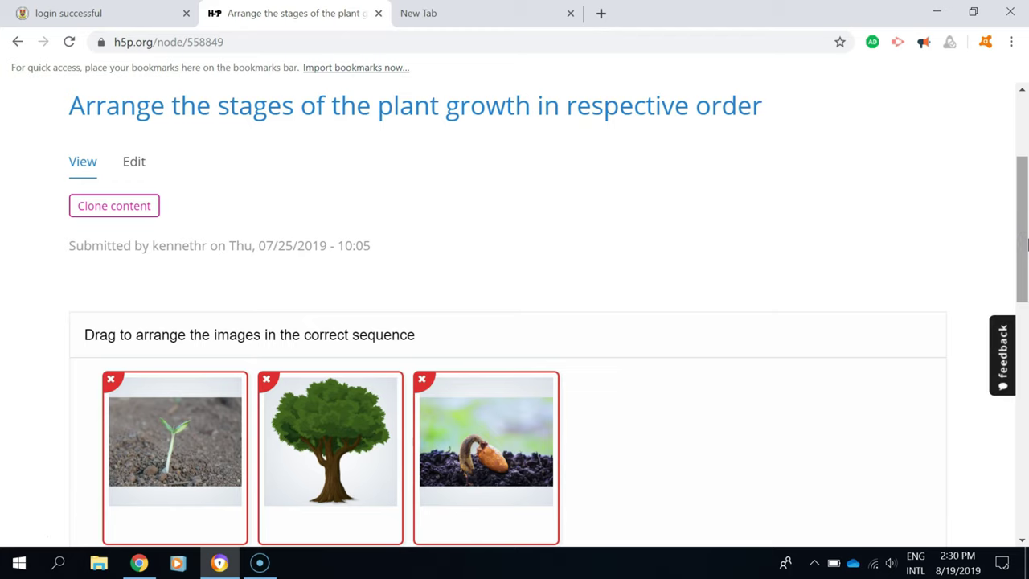
Open the H5P account page and bring its quick links and recent content into view.
scroll(1027, 244, up, 3)
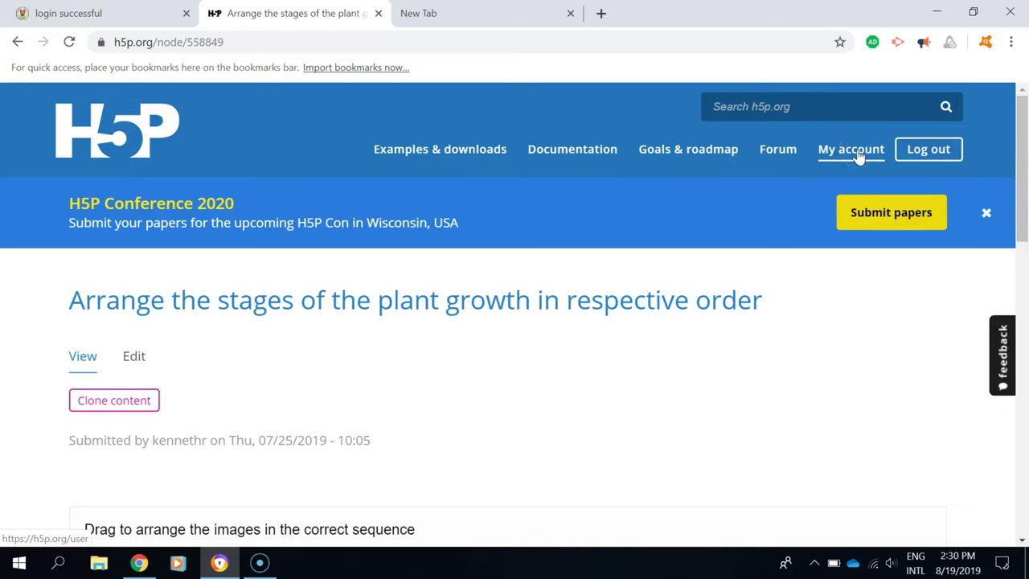
click(831, 165)
click(867, 154)
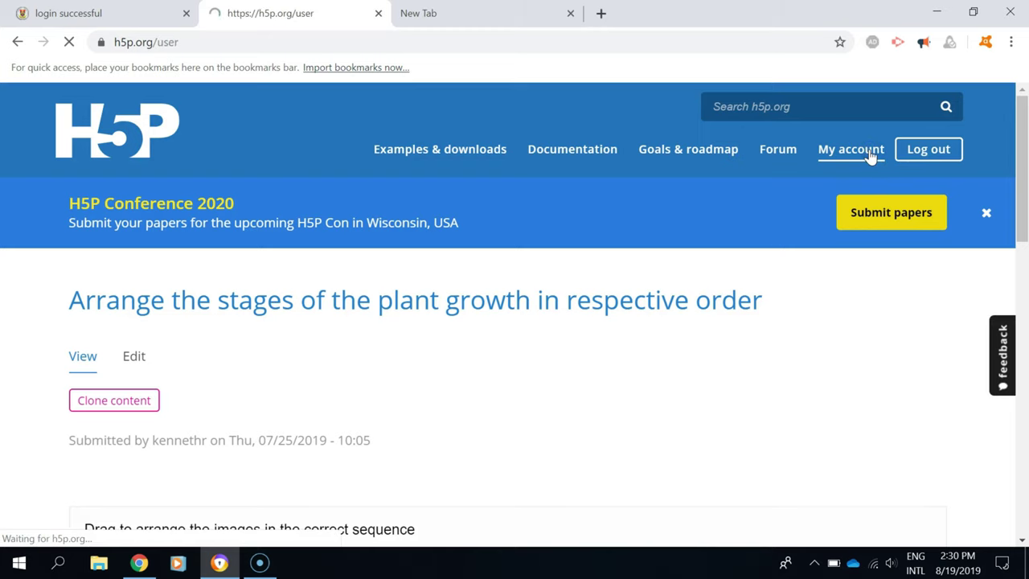
click(854, 154)
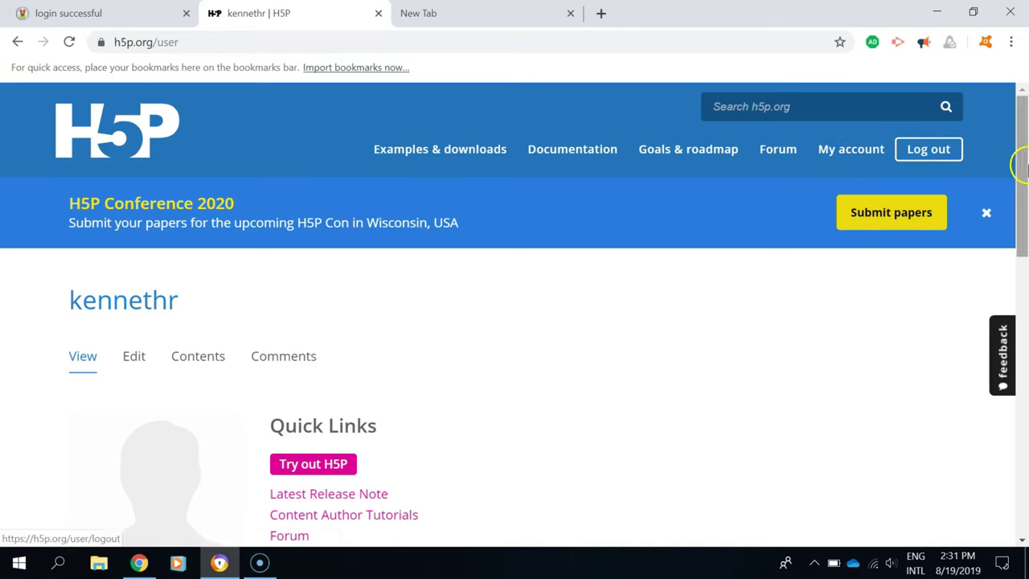
drag(1022, 165, 1024, 229)
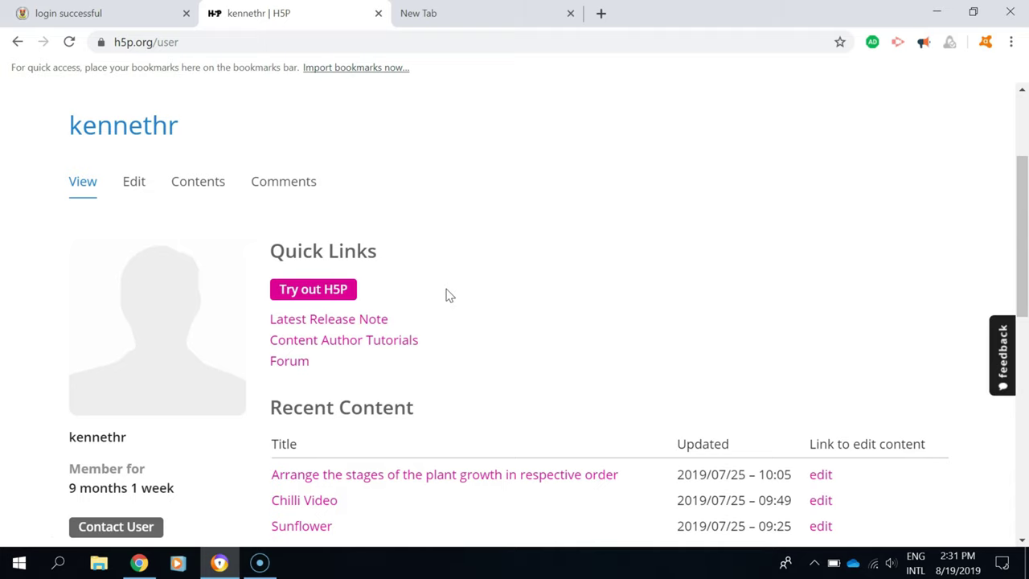
In the empty browser tab, search the web for "pixabay" and open the Pixabay website.
click(507, 18)
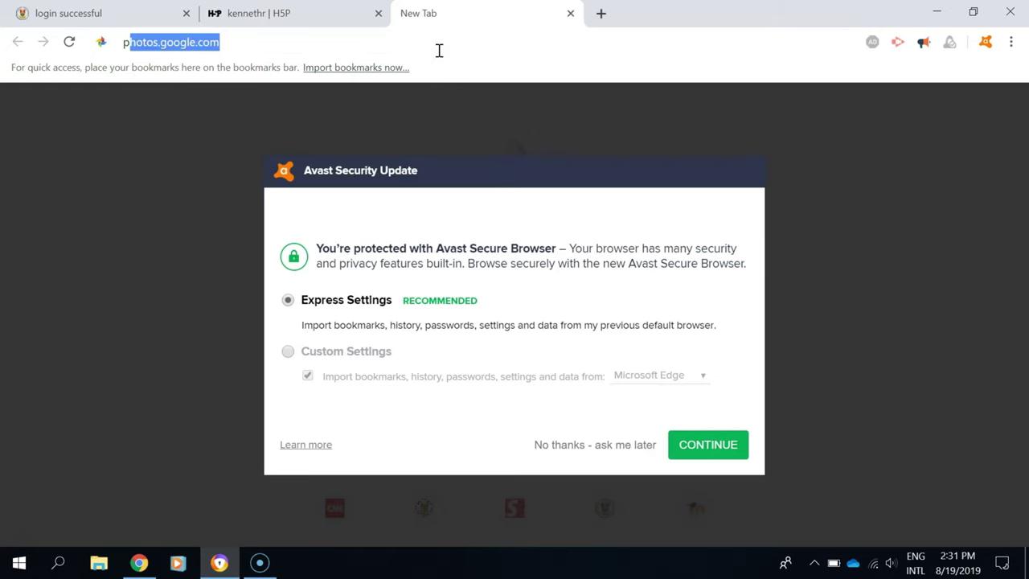
text(pixabay)
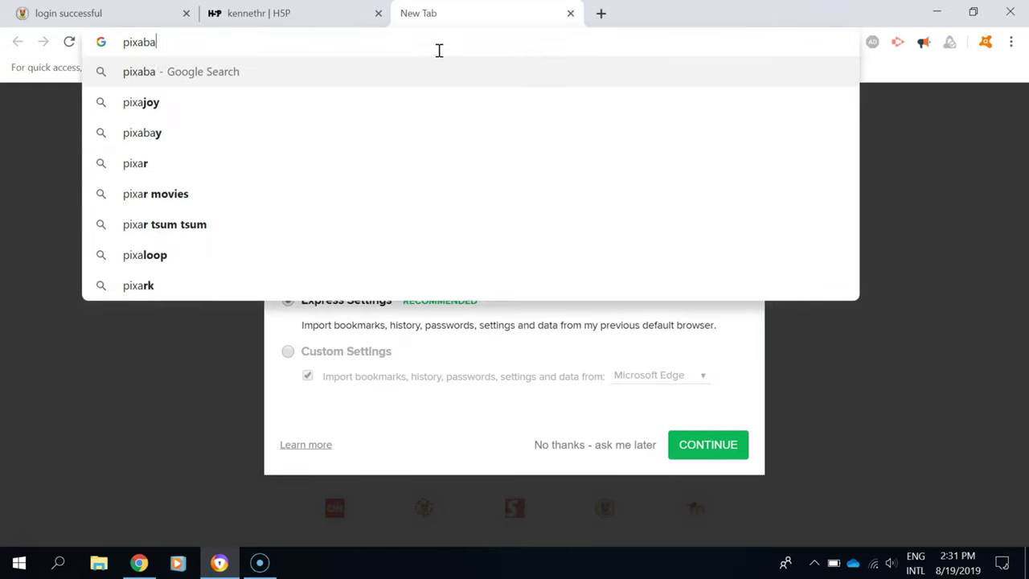
key(Return)
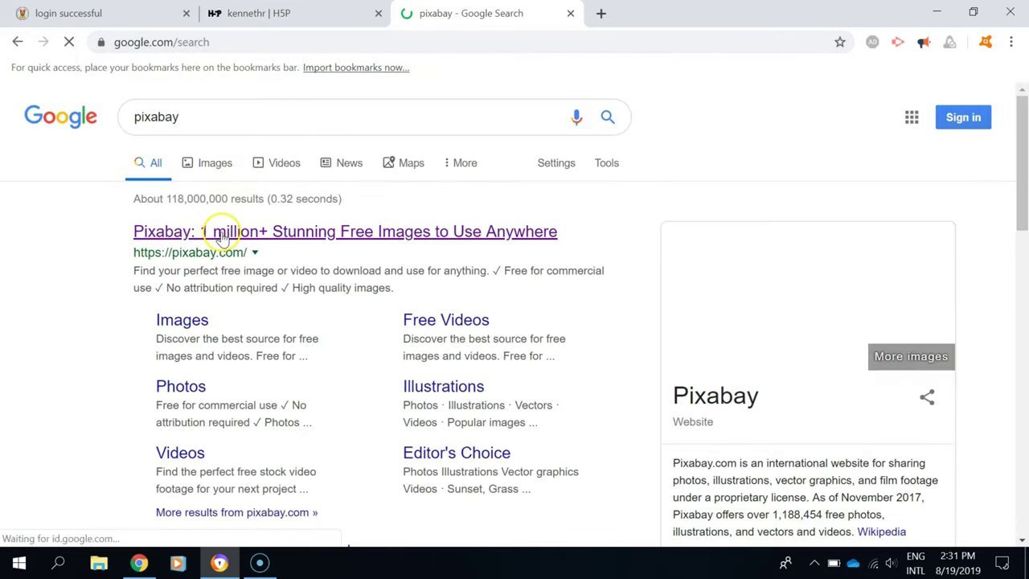
click(223, 233)
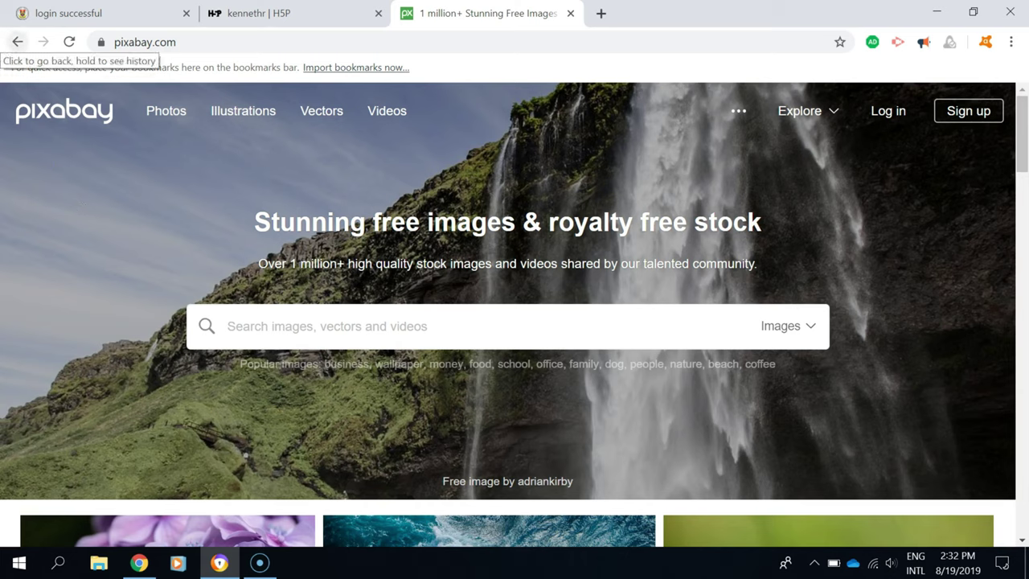
Search Pixabay for butterfly images and open the photo of the yellow-and-black butterfly with pink and orange flowers.
text(butt)
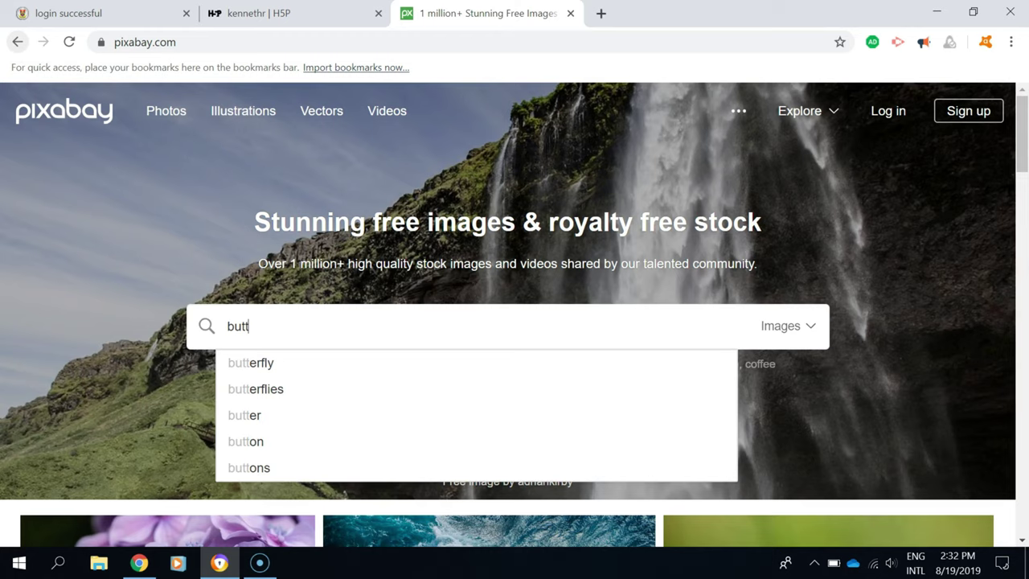
click(265, 363)
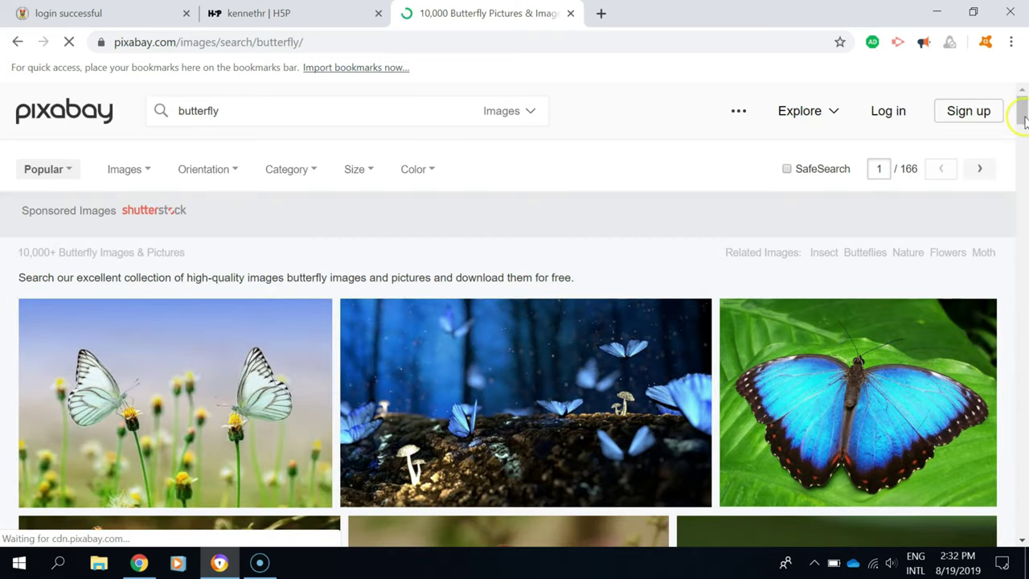
drag(1024, 115, 1025, 169)
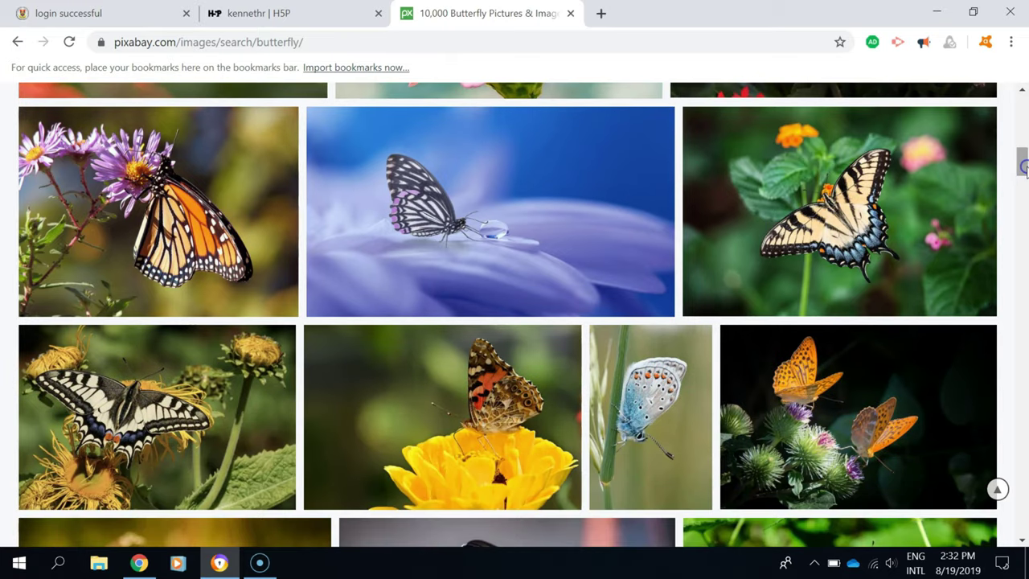
click(845, 197)
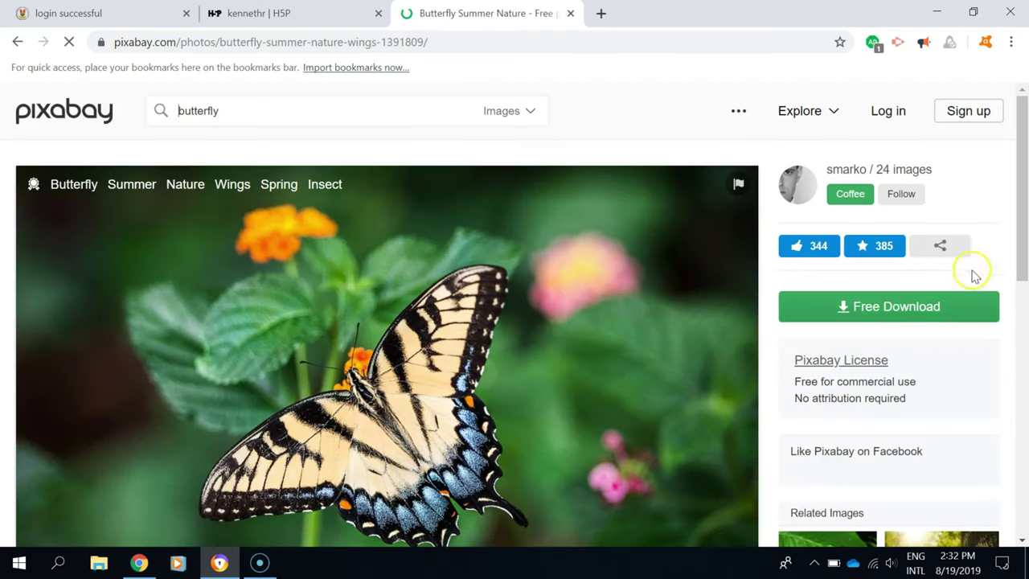
Start the free download of the butterfly photo at 1920×1280 and bring up the robot check.
click(908, 317)
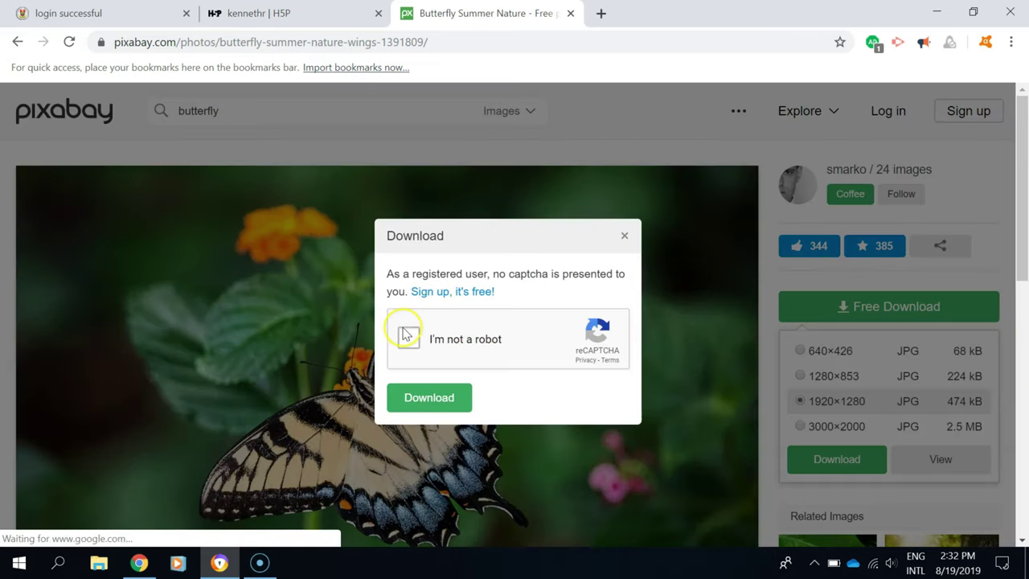
click(430, 399)
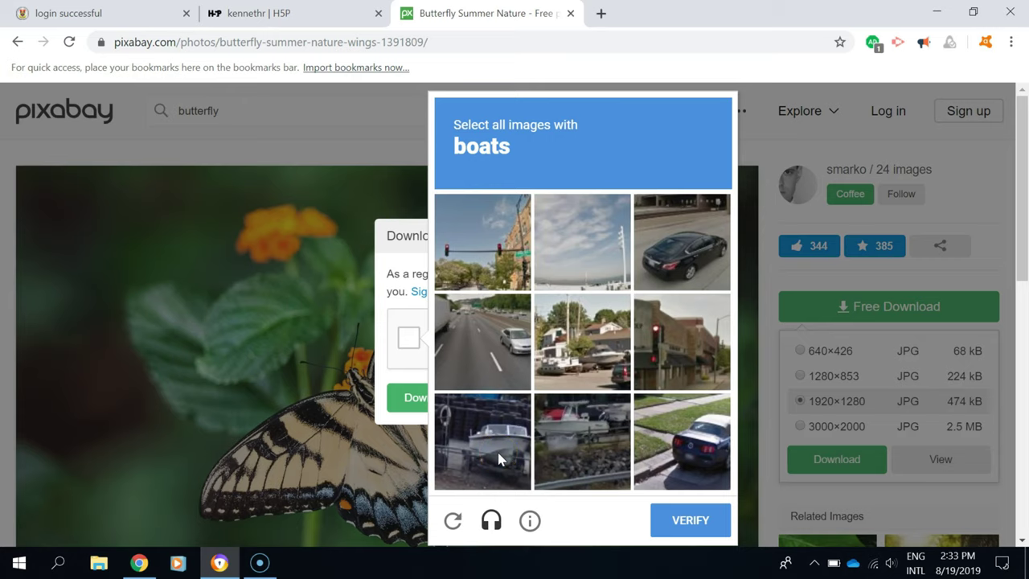
click(406, 342)
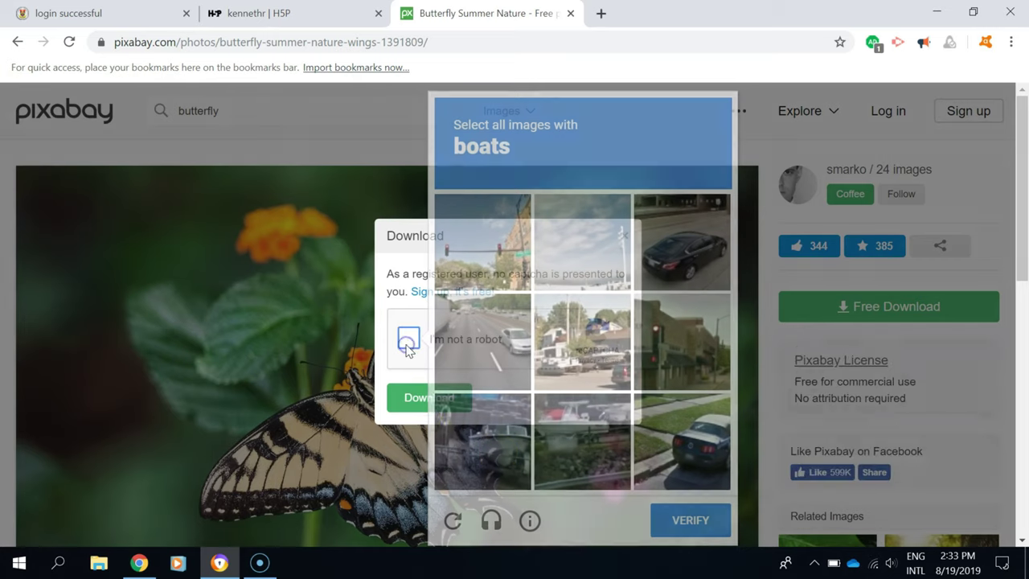
click(409, 339)
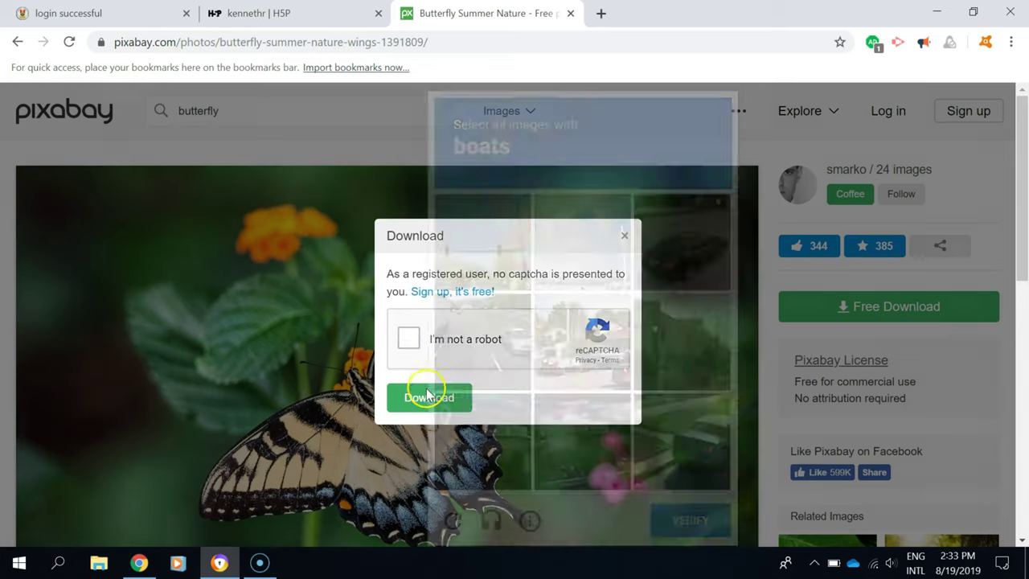
Complete the robot check by selecting the three boat images, download the butterfly photo and dismiss the author thank-you overlay.
click(506, 441)
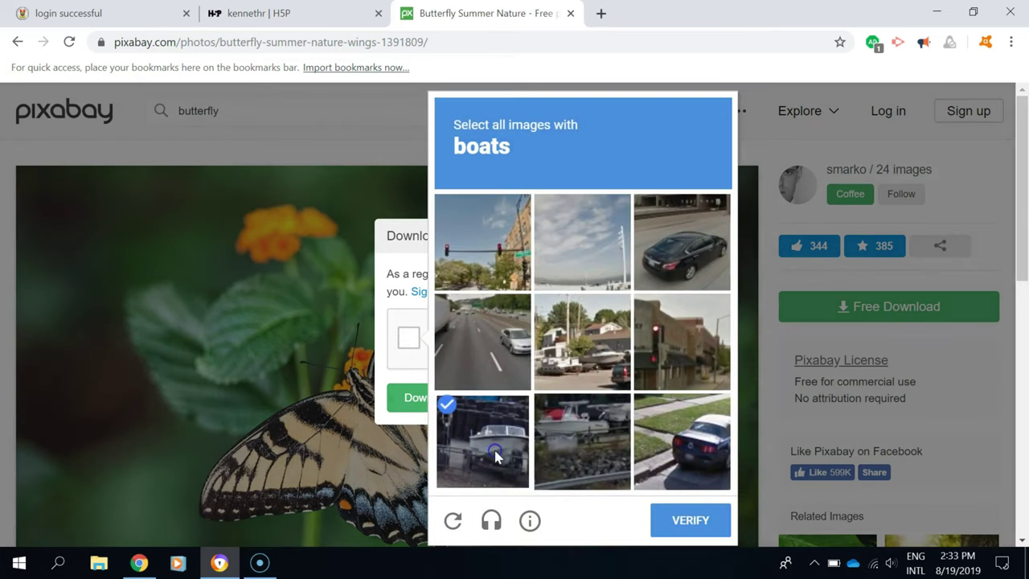
click(587, 362)
click(584, 439)
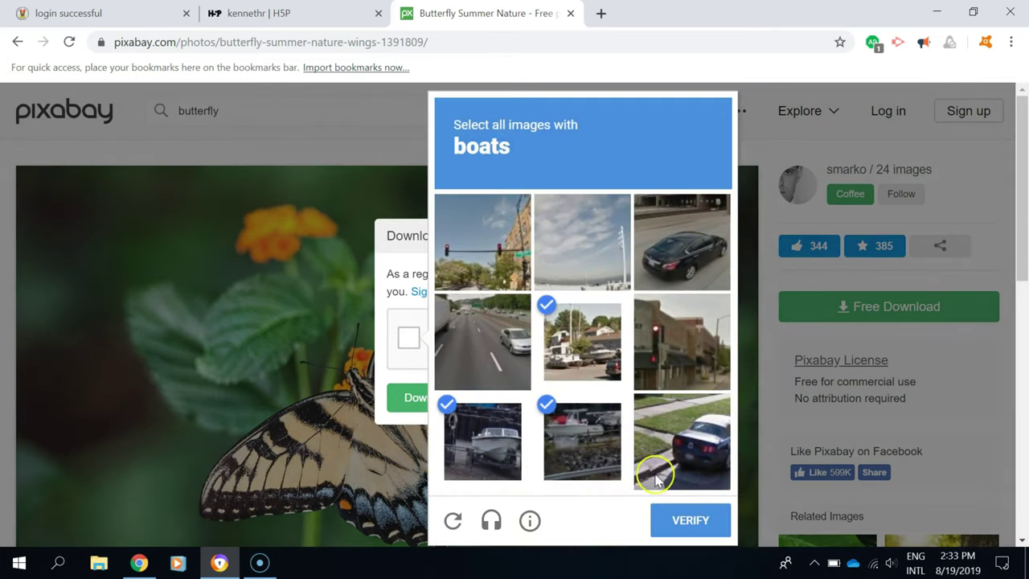
click(689, 521)
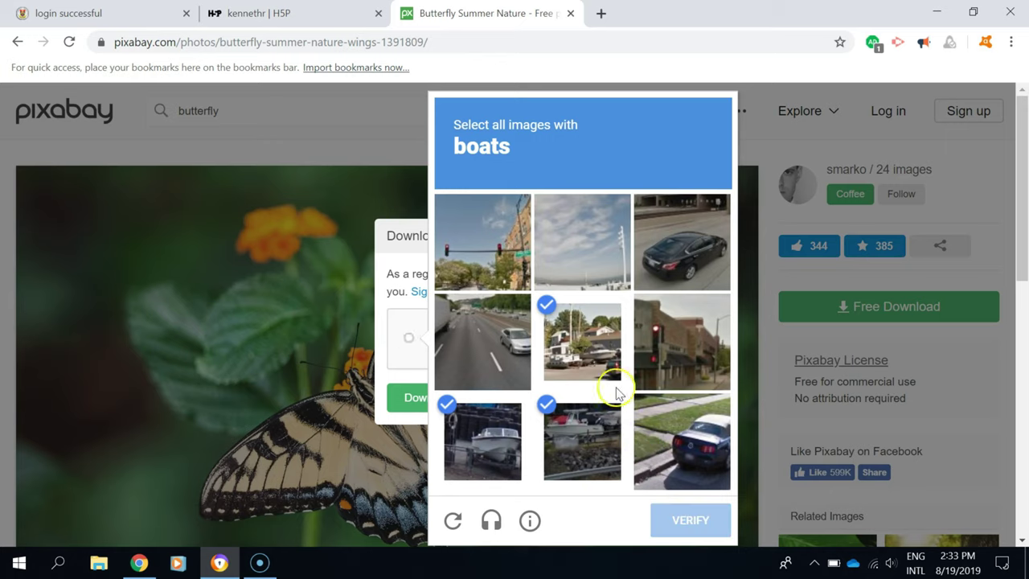
click(442, 399)
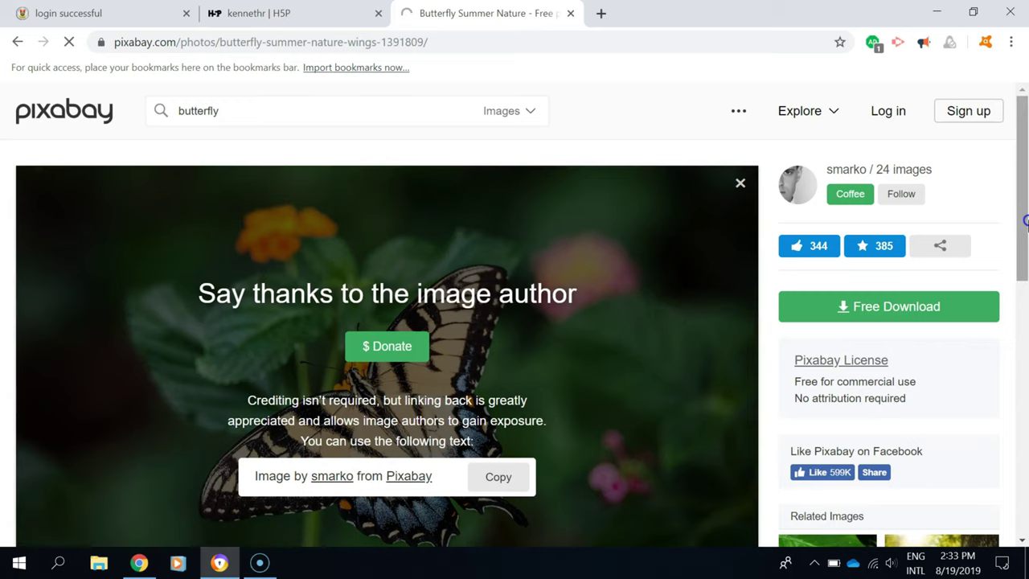
scroll(1025, 237, down, 1)
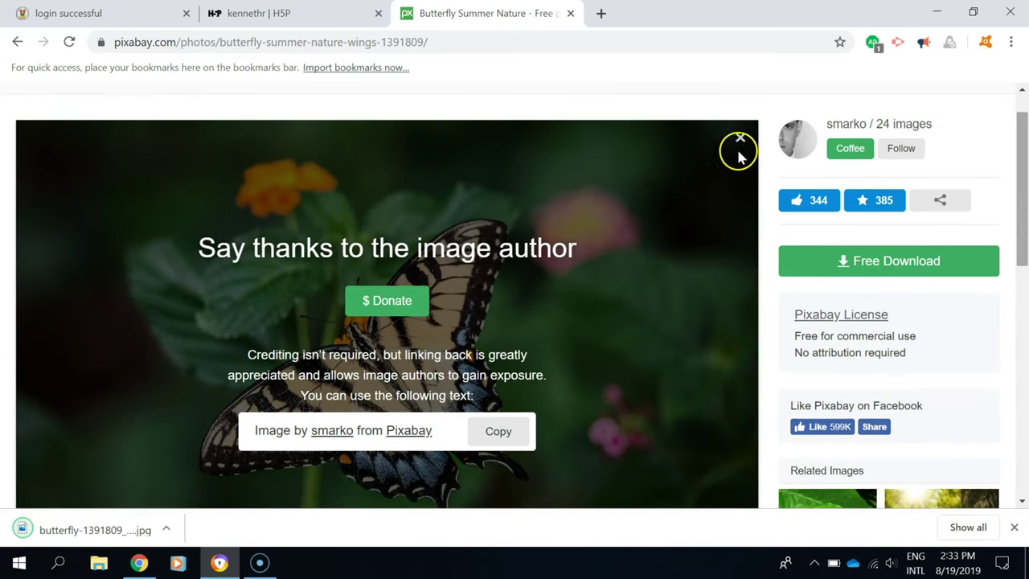
click(740, 139)
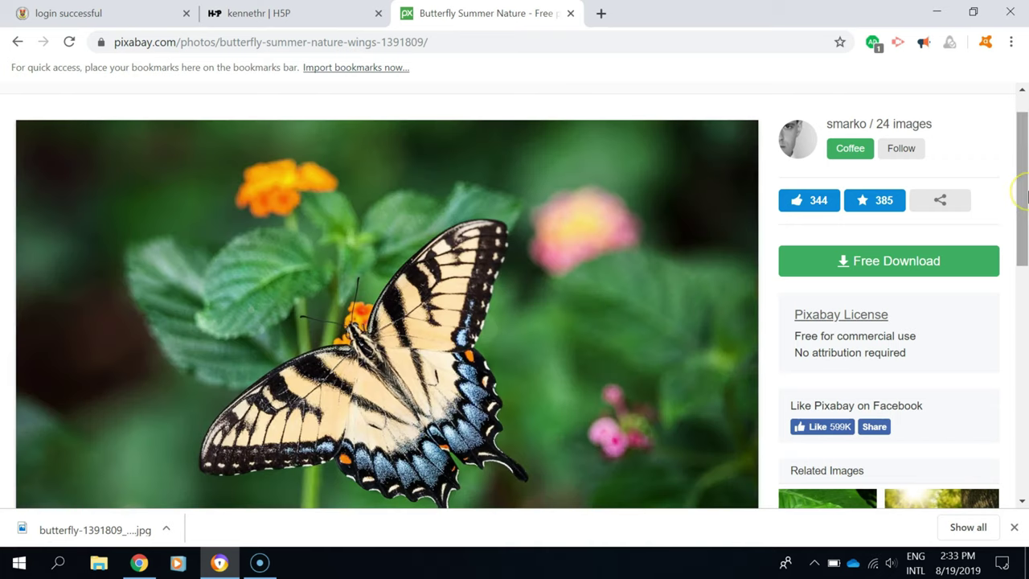
Replace the butterfly search with an image search for "puppa".
scroll(1027, 197, up, 1)
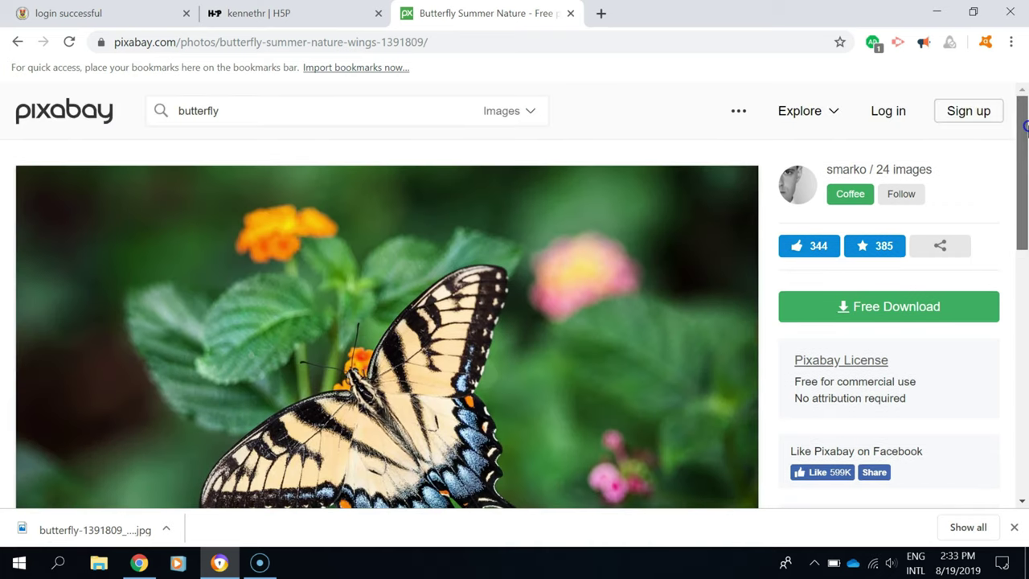
double_click(195, 110)
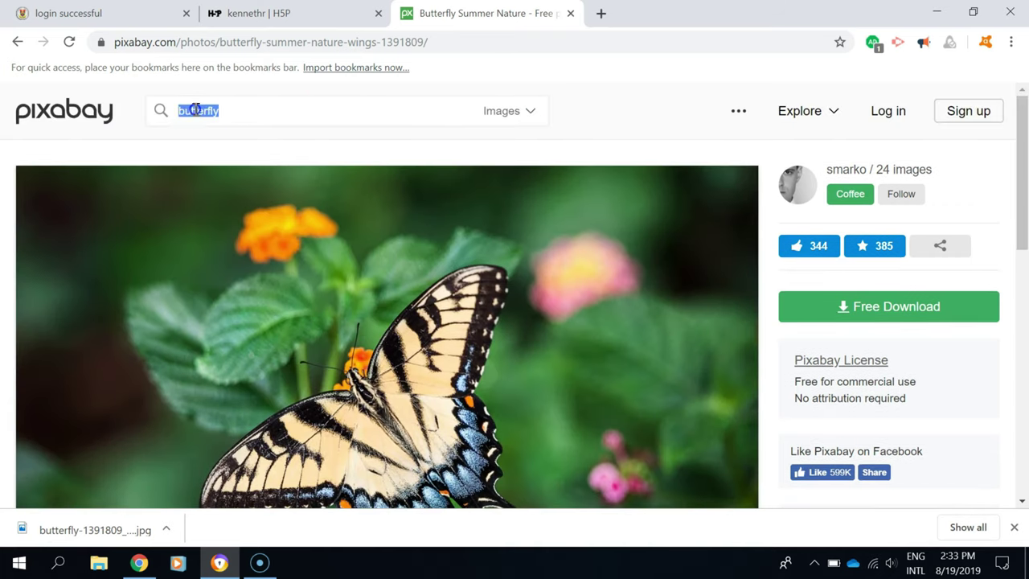
text(b)
key(BackSpace)
text(puppa)
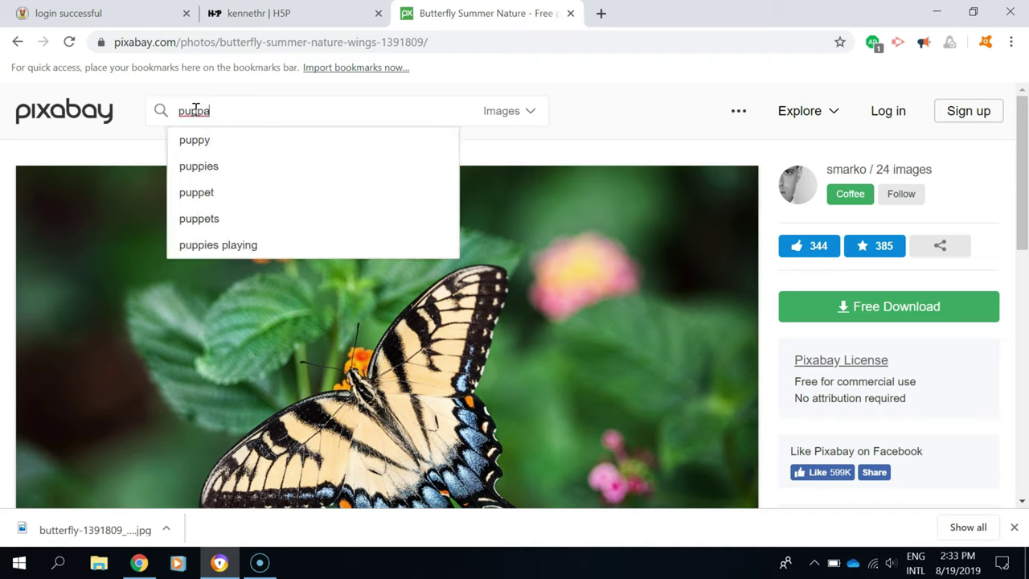
key(Return)
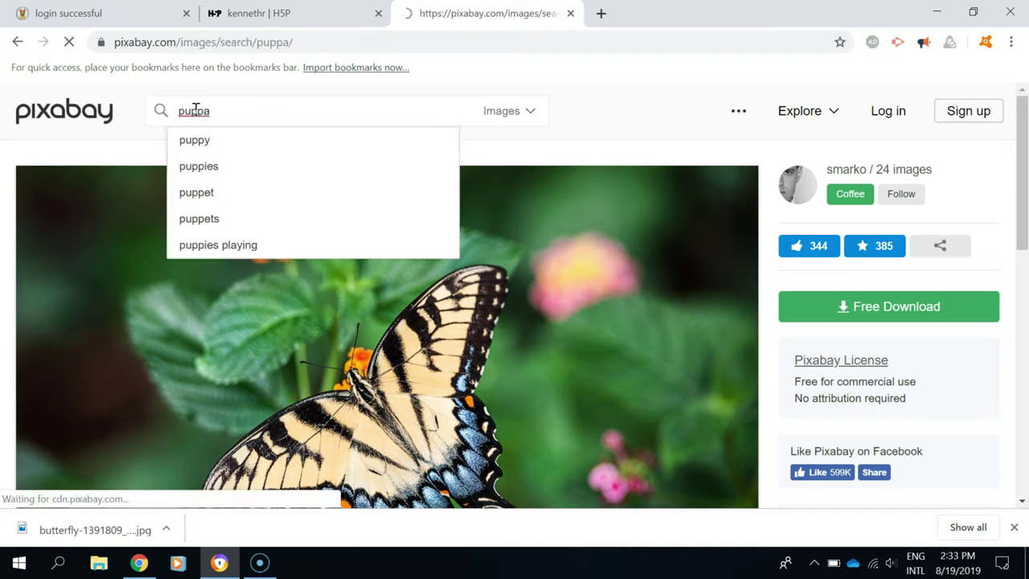
Correct the search term to "pupae" and run the image search.
click(210, 110)
key(BackSpace)
key(BackSpace)
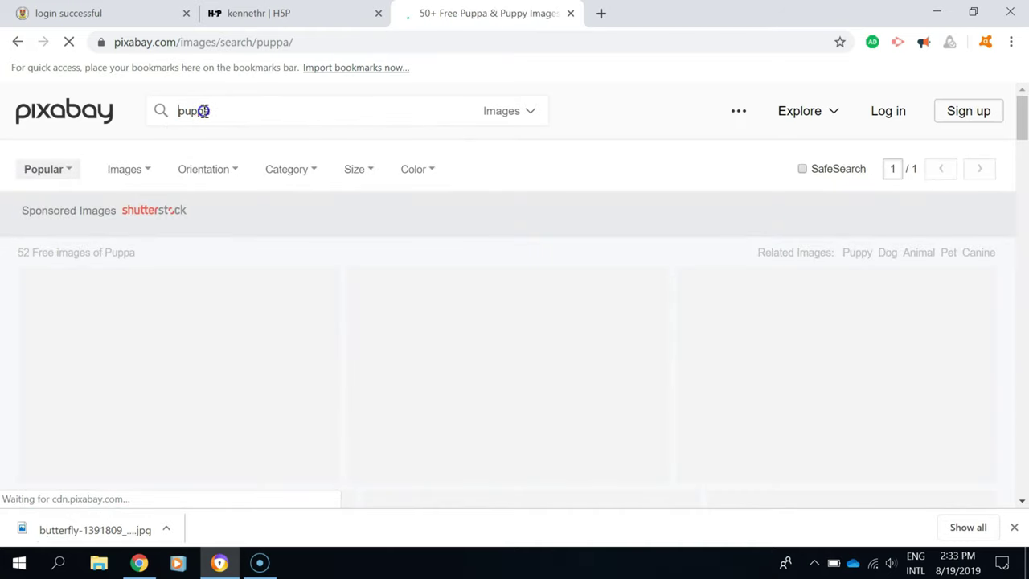
text(py)
key(BackSpace)
key(BackSpace)
text(ae)
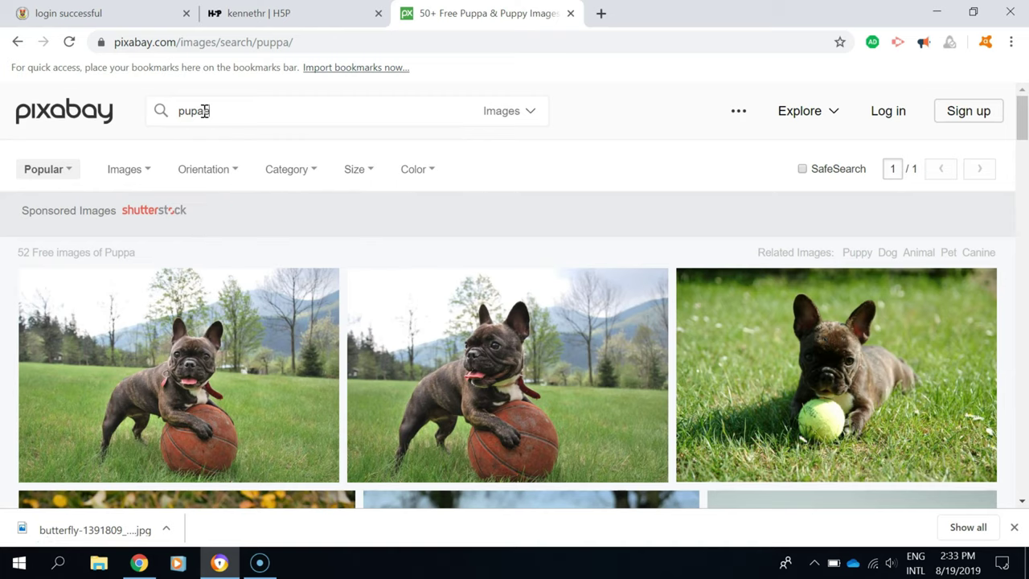
key(Return)
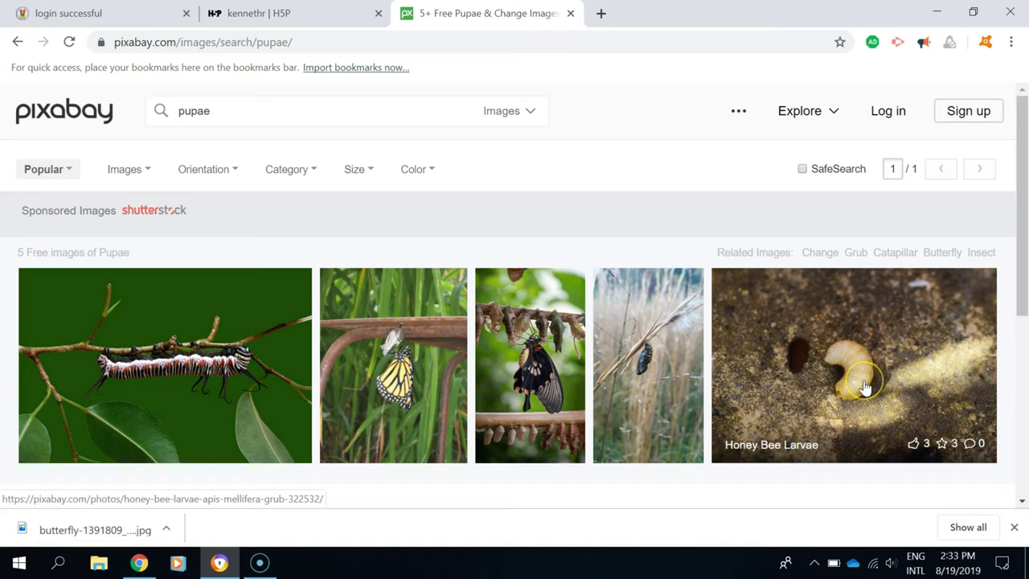
Open the photo of the dark cocoon hanging in dry grass and download it at 1080×1920, completing the robot check.
click(655, 365)
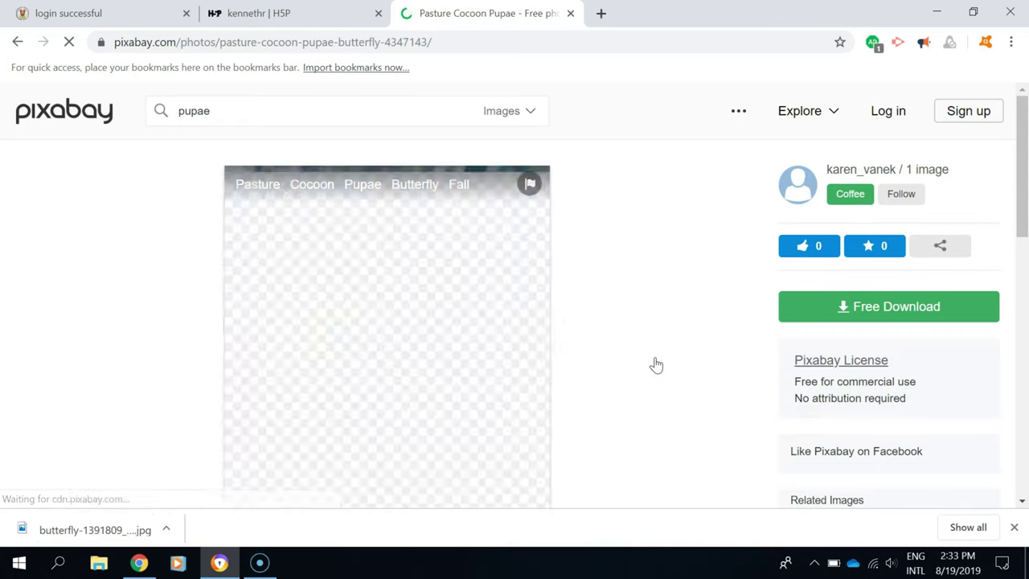
click(888, 309)
click(834, 462)
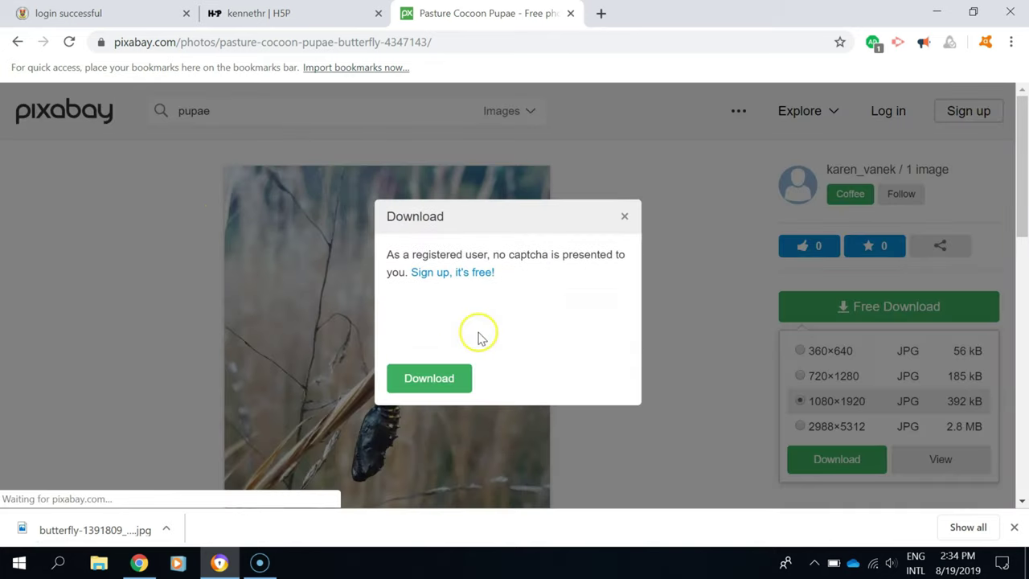
click(408, 320)
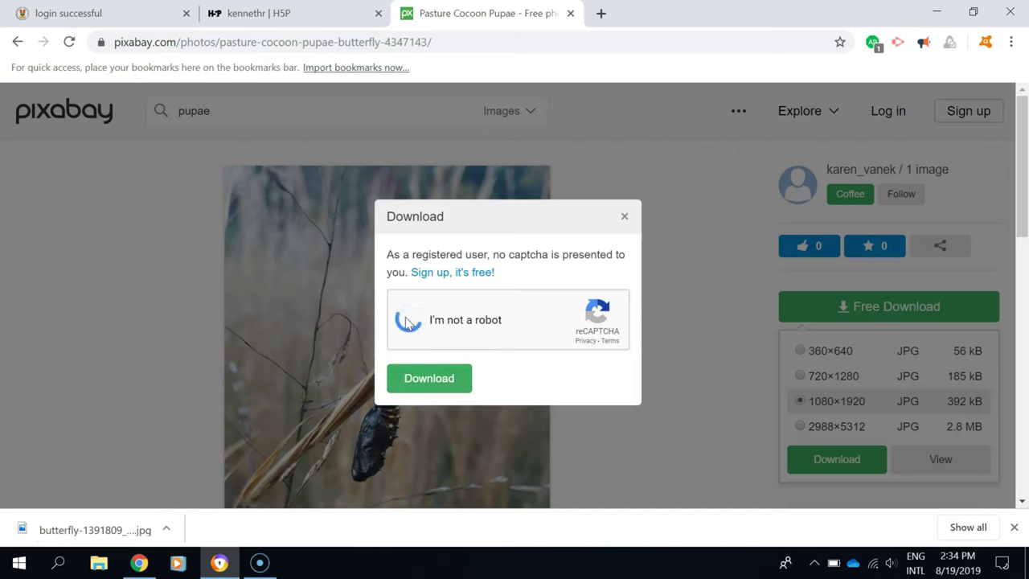
click(429, 379)
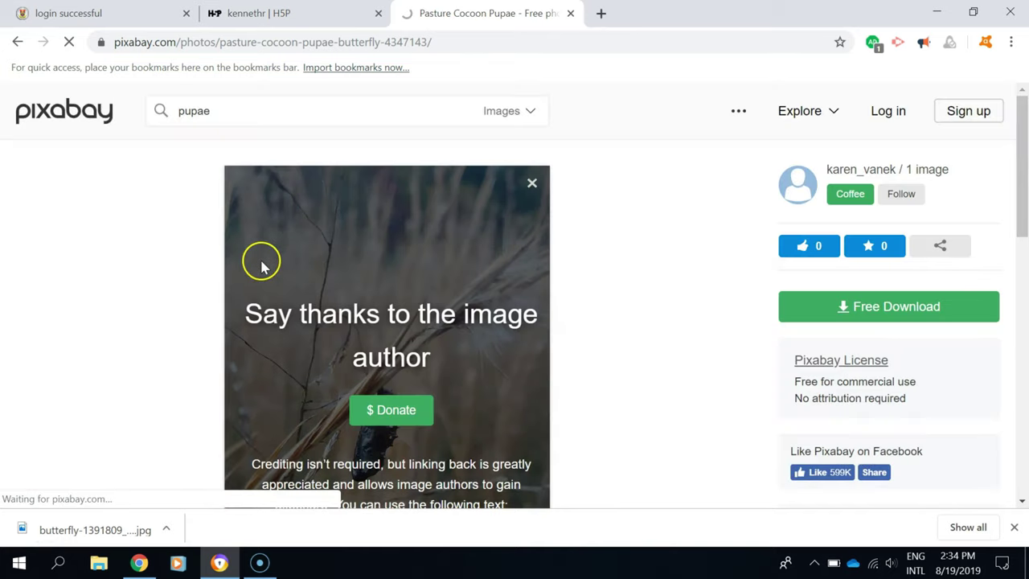
Dismiss the author thank-you overlay, go back to the pupae results and open the photo of the striped caterpillar on a branch.
click(531, 183)
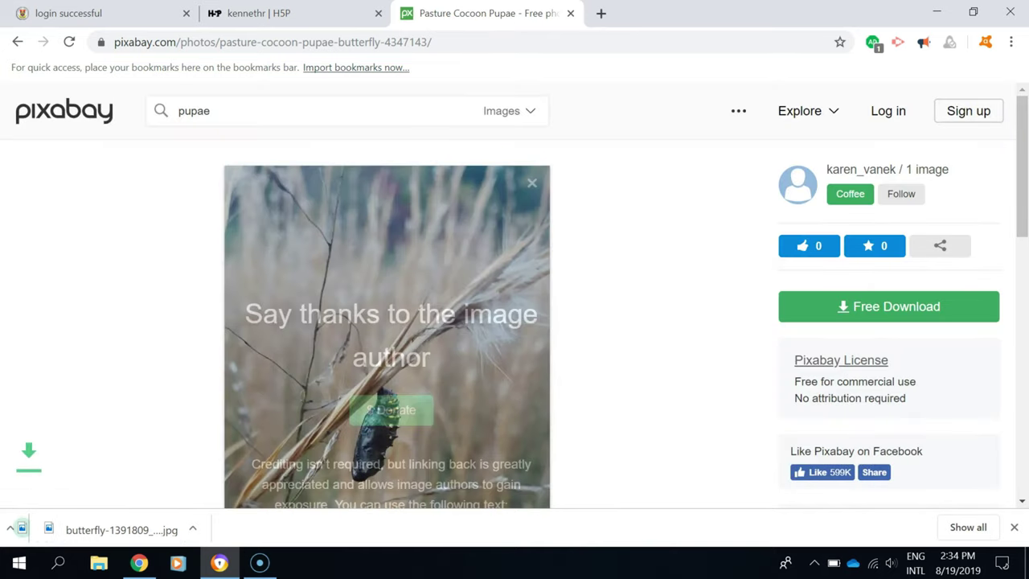
click(16, 43)
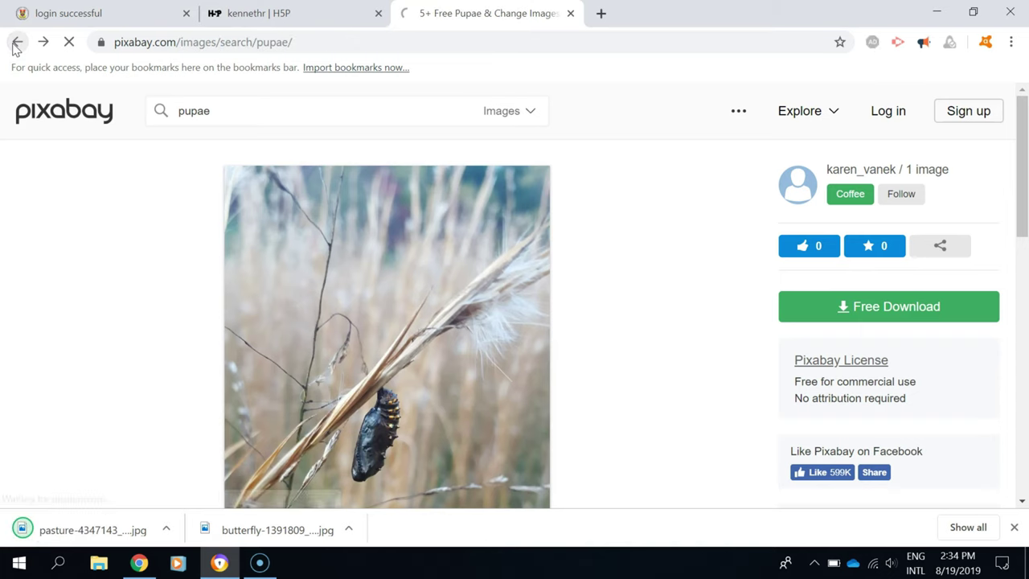
click(168, 357)
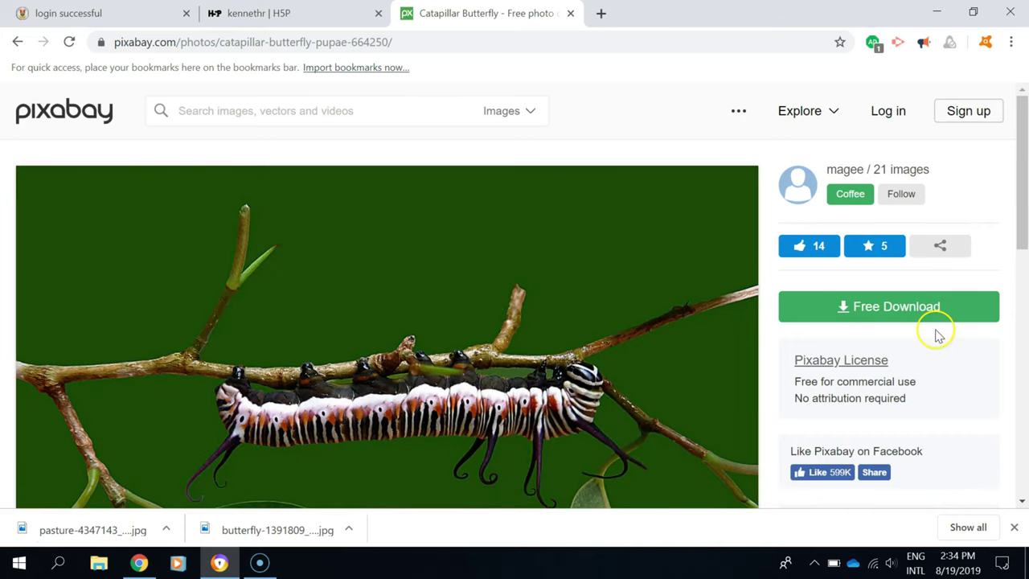
Request the caterpillar photo download at 1920×1280 and declare not being a robot.
click(906, 313)
click(837, 460)
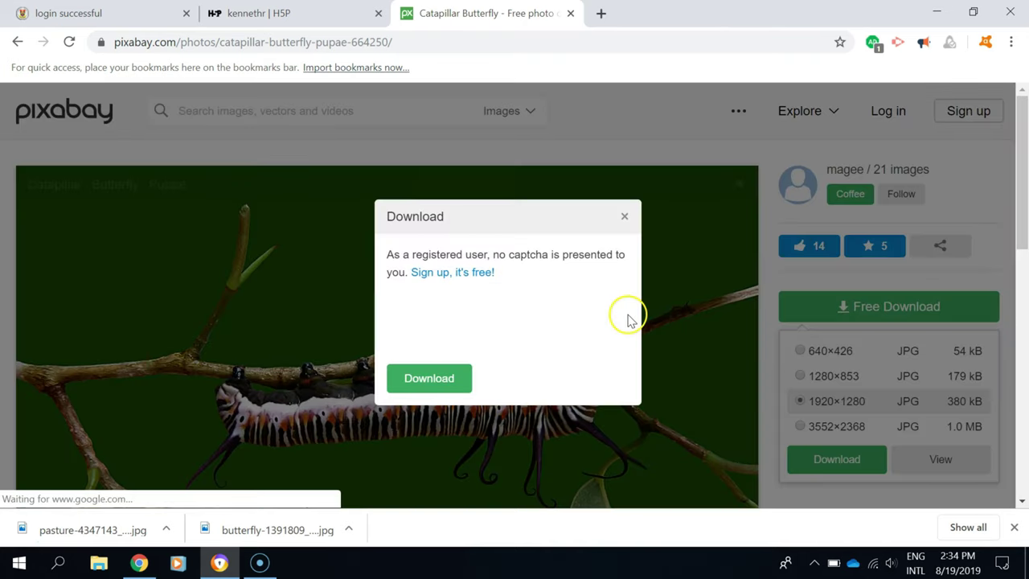
click(441, 376)
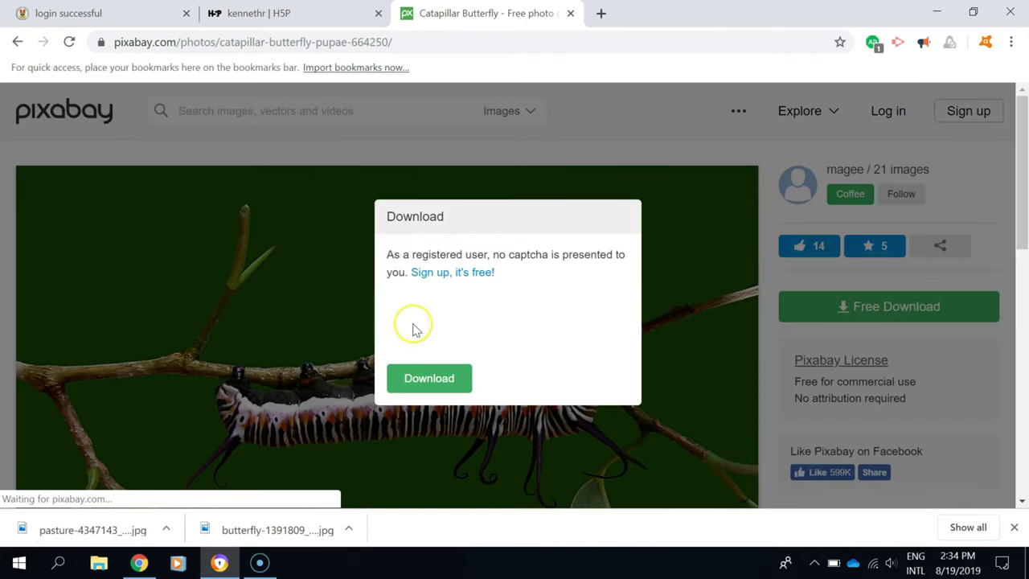
click(411, 322)
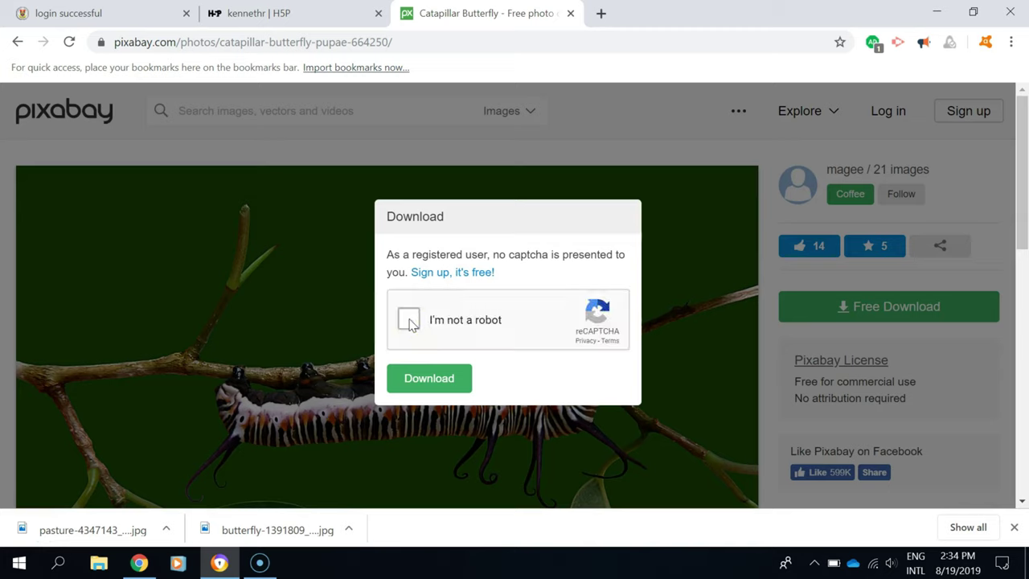
click(439, 396)
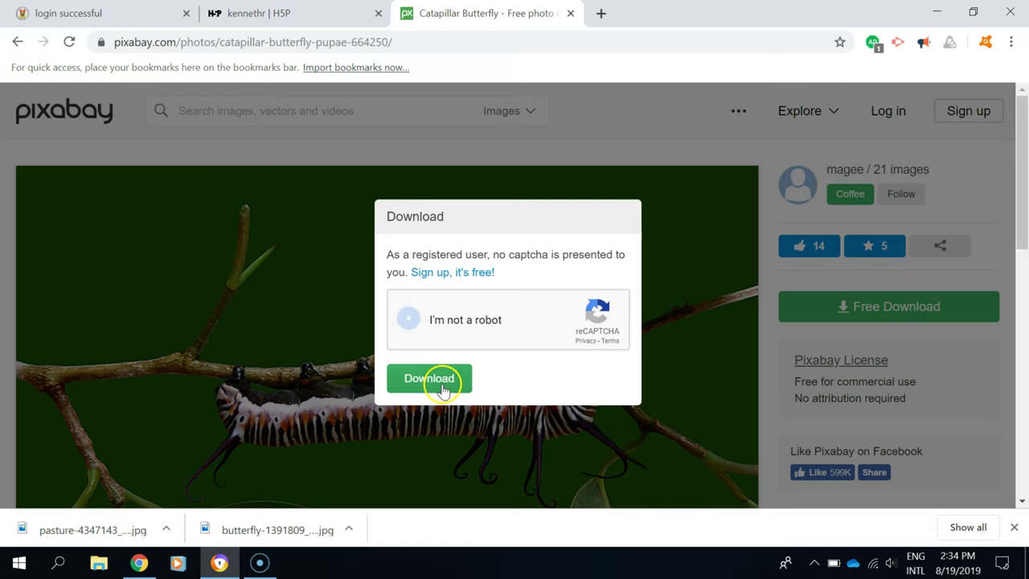
click(437, 385)
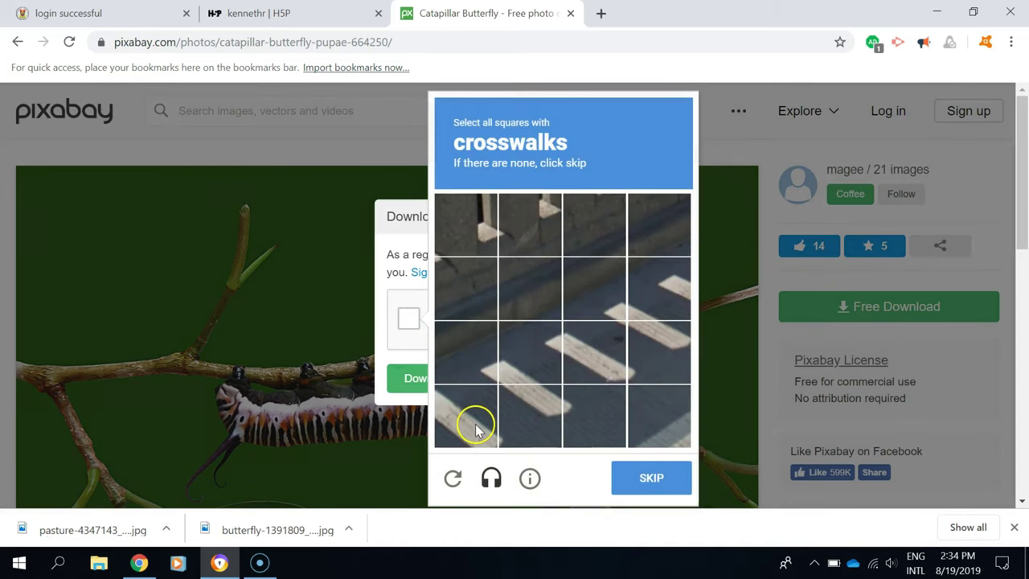
Complete the robot check by selecting the crosswalk and traffic light squares, download the caterpillar photo and dismiss the author thank-you overlay.
click(474, 426)
click(529, 402)
click(531, 354)
click(599, 355)
click(656, 350)
click(658, 295)
click(599, 291)
click(652, 478)
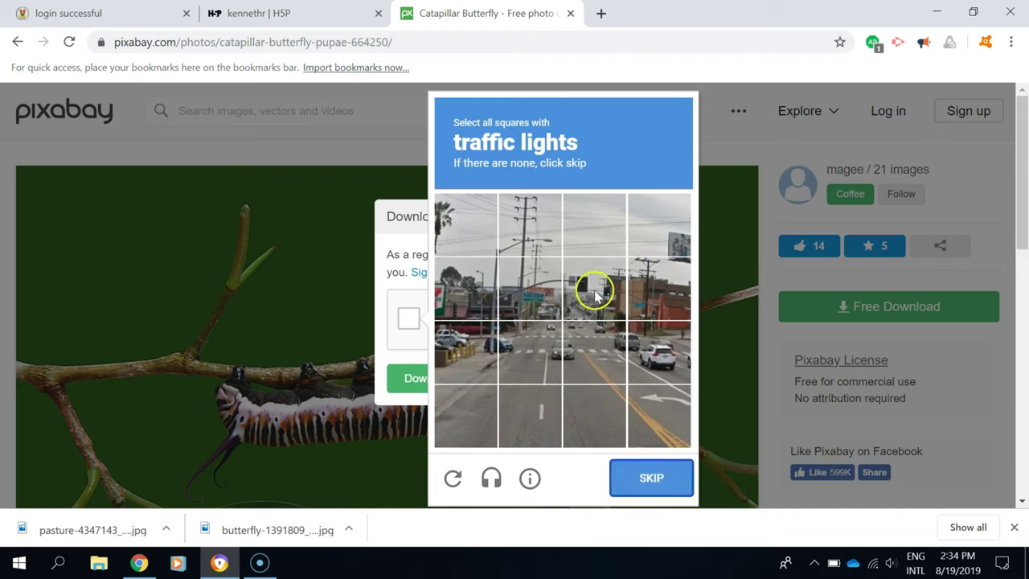
click(595, 296)
click(635, 467)
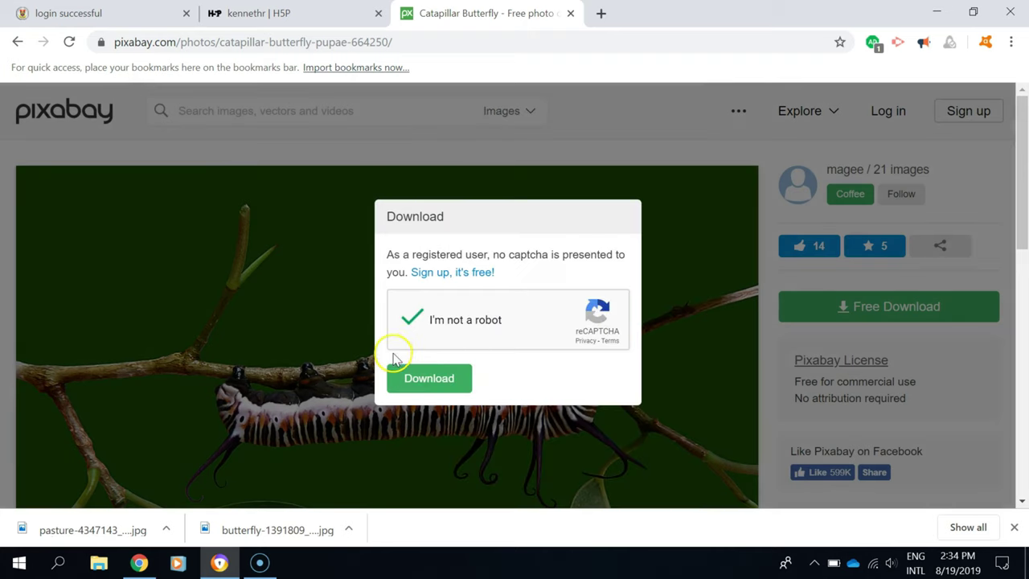
click(437, 380)
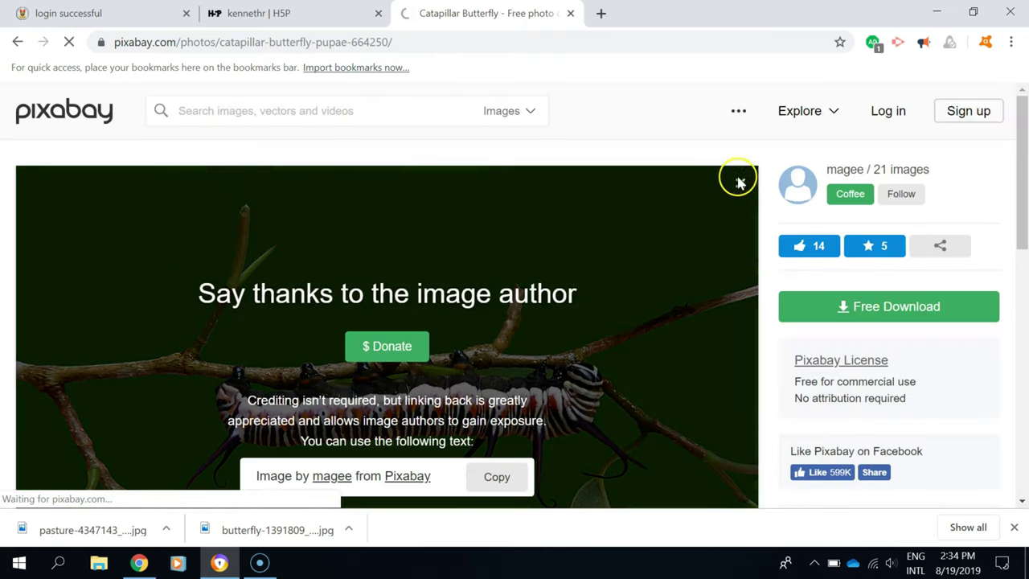
click(740, 183)
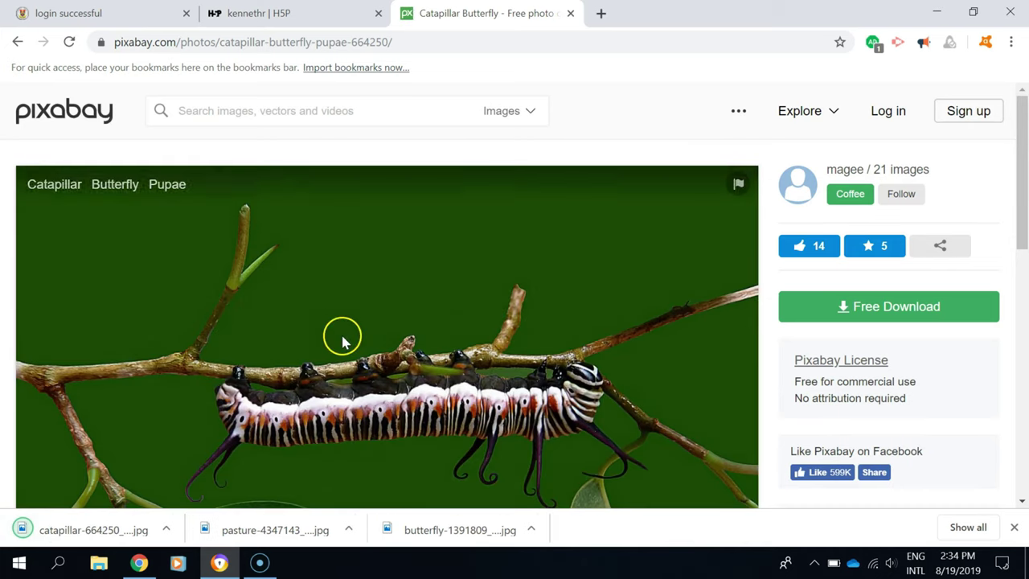
Switch to the H5P account page and open "Arrange the stages of the plant growth in respective order" in a new tab.
click(258, 16)
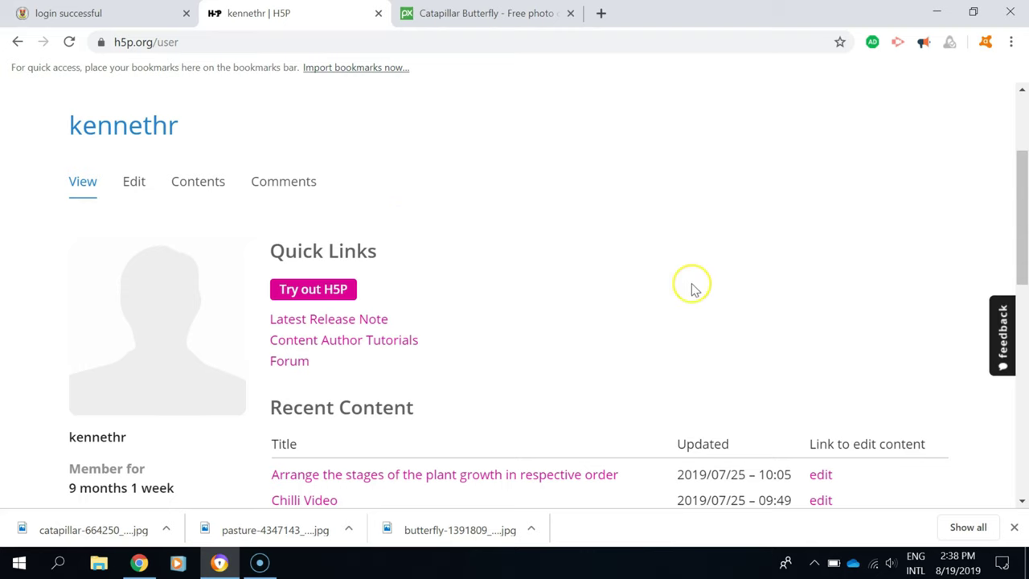
drag(1023, 235, 1025, 253)
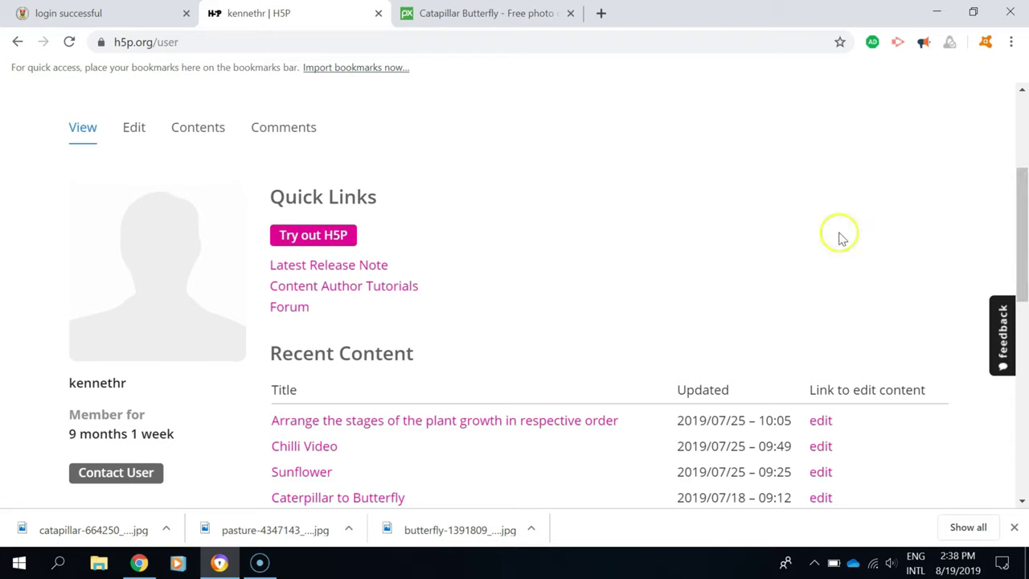
middle_click(568, 432)
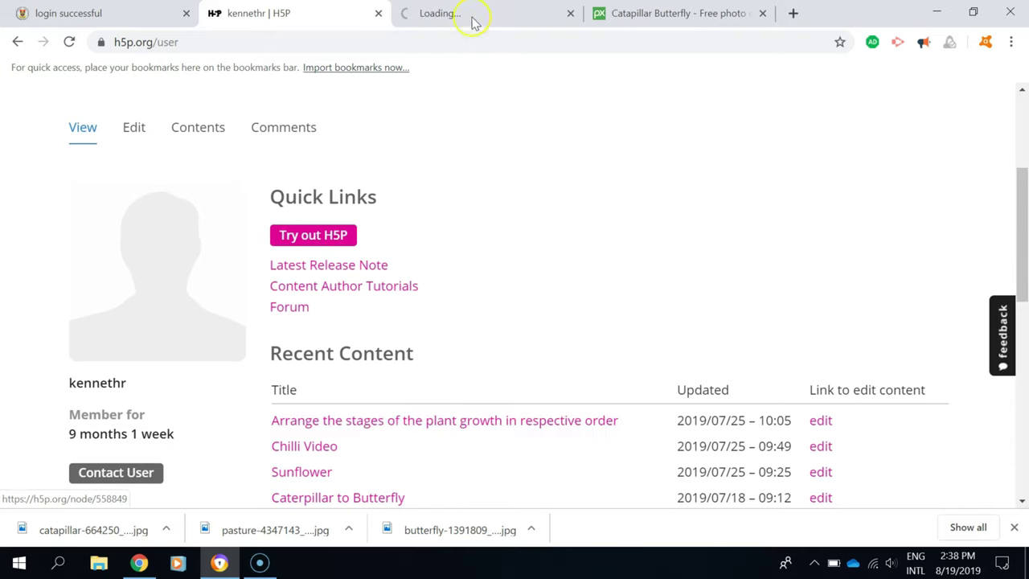
click(473, 22)
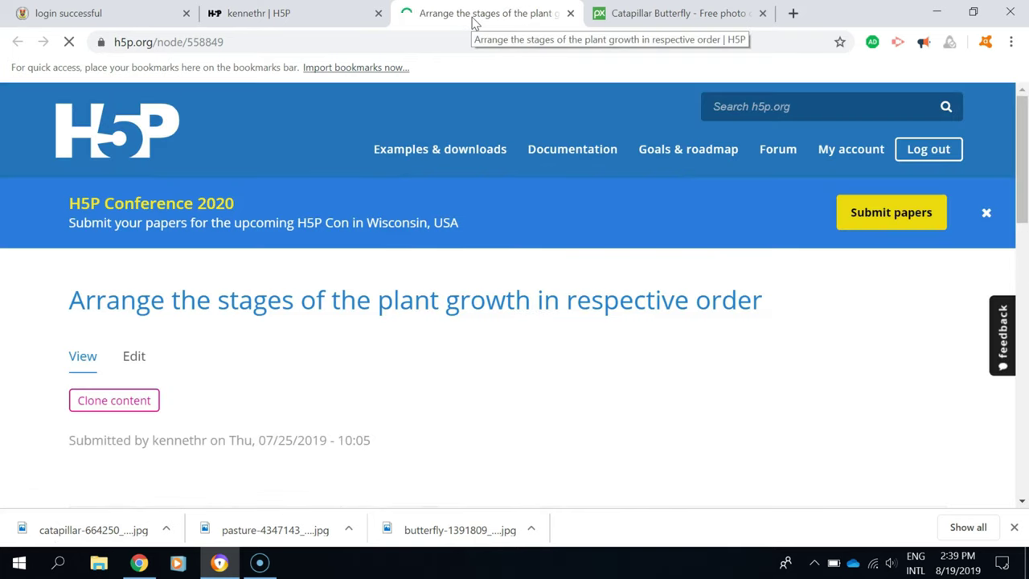
click(124, 409)
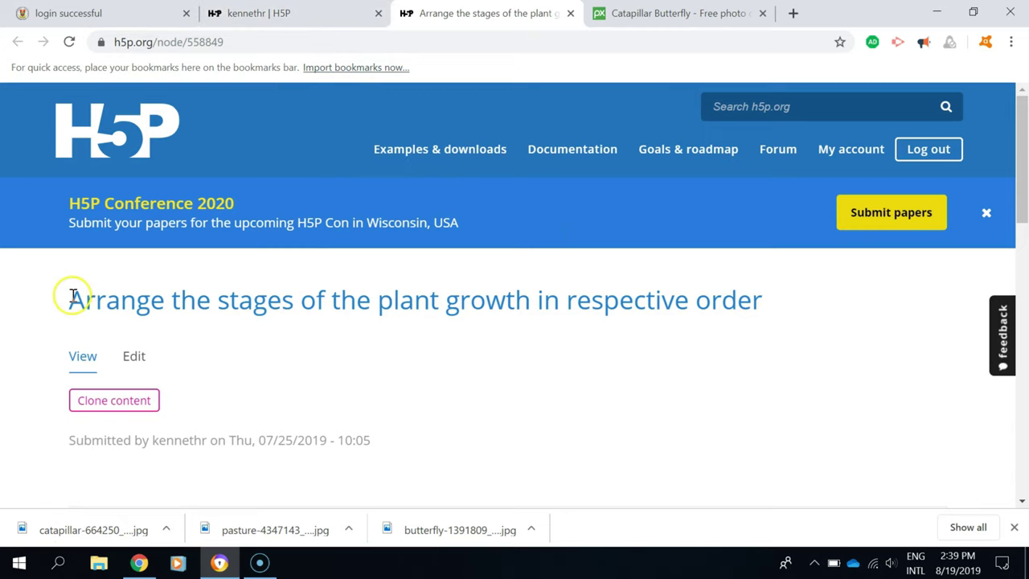
View the edit page of the plant growth activity, then return to the account page and close the activity's tab.
click(134, 359)
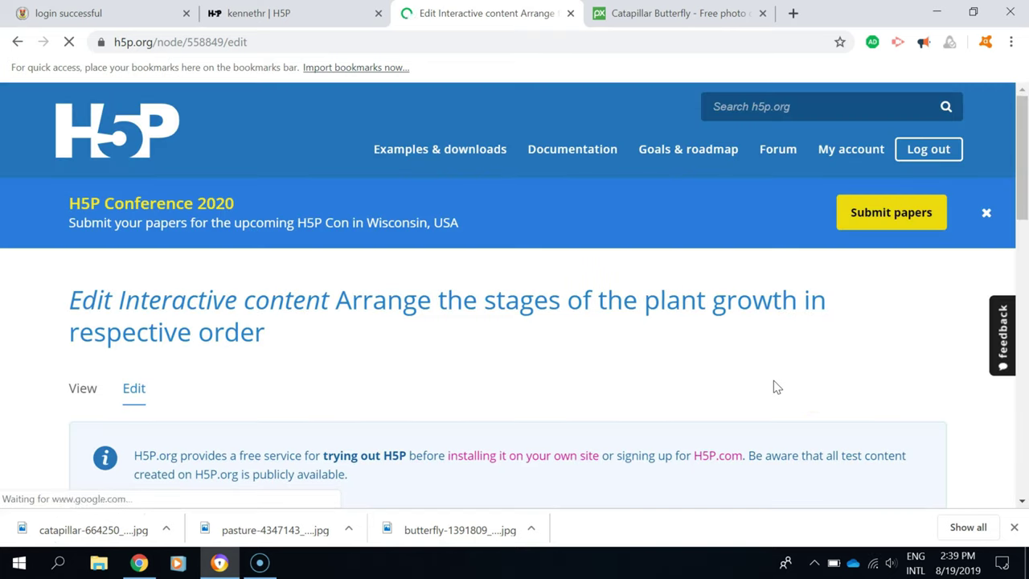
click(813, 395)
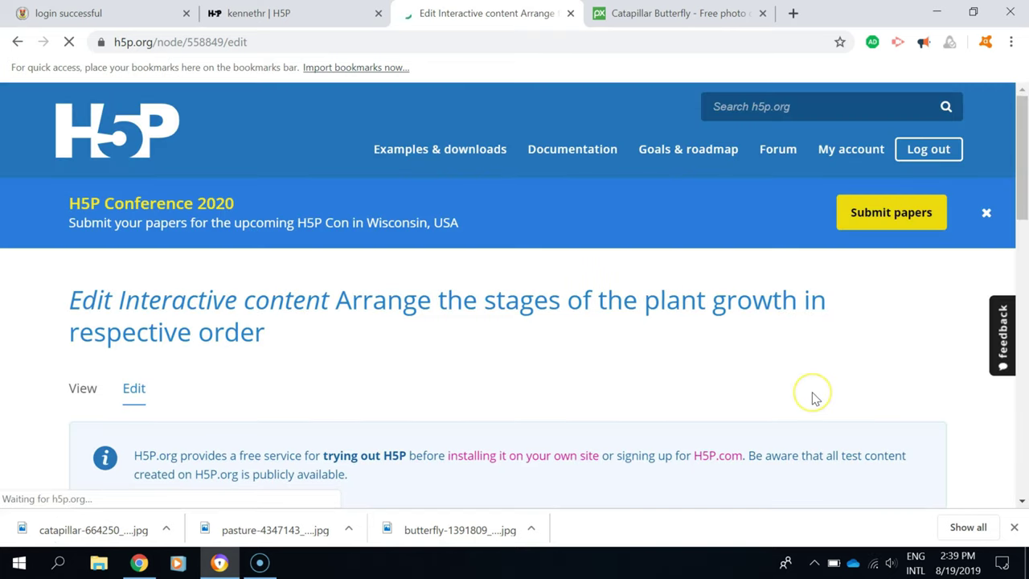
click(873, 372)
click(1011, 201)
drag(1015, 203, 1024, 87)
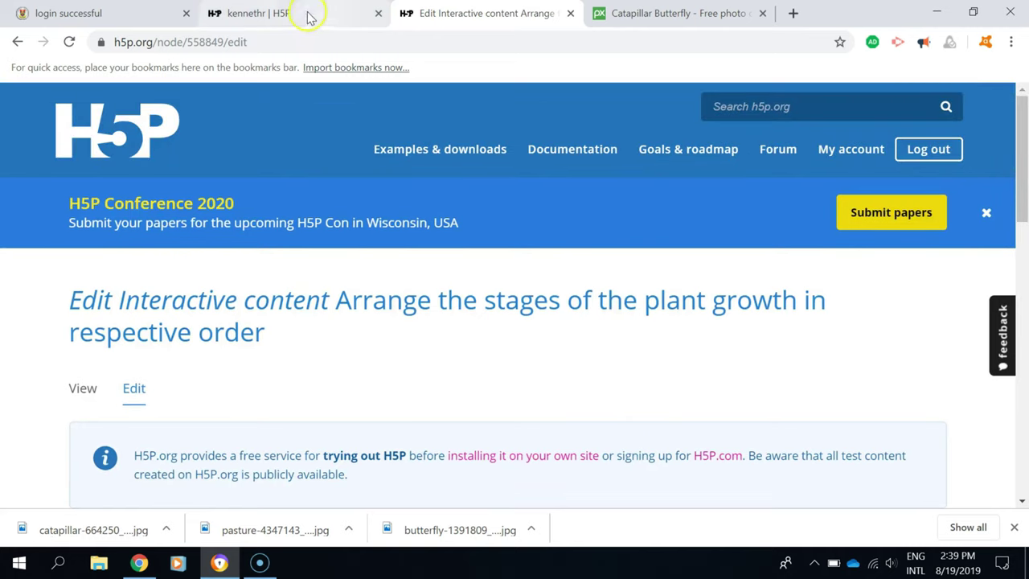
key(ctrl+Page_Up)
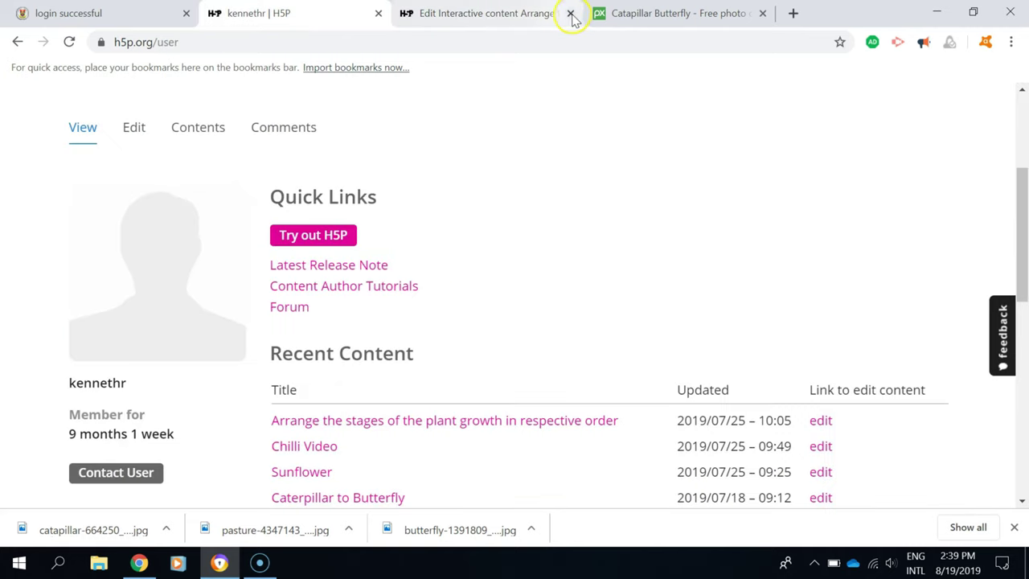
click(571, 14)
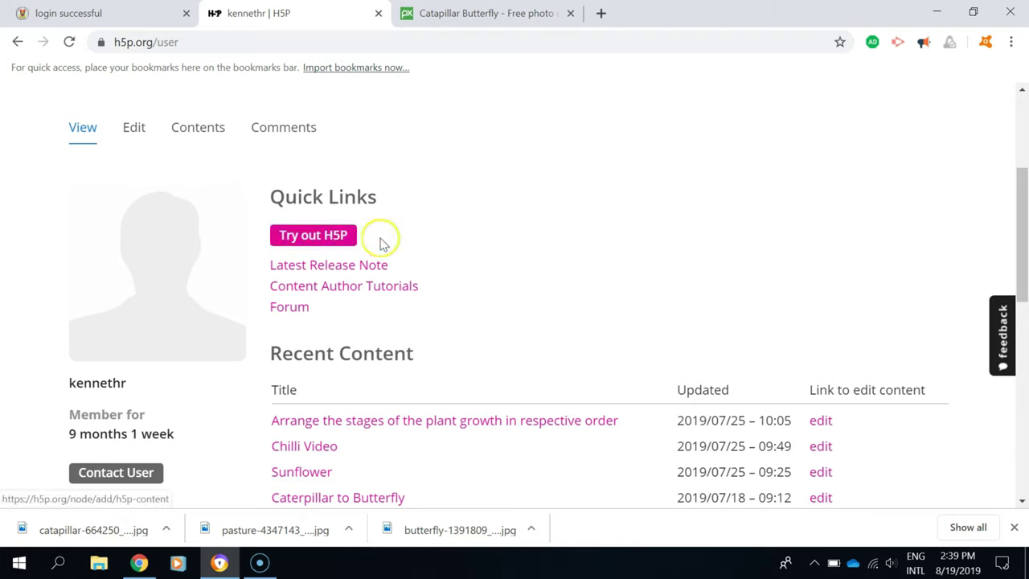
Start new interactive content from the H5P account page and choose Image Sequencing as its content type.
click(326, 238)
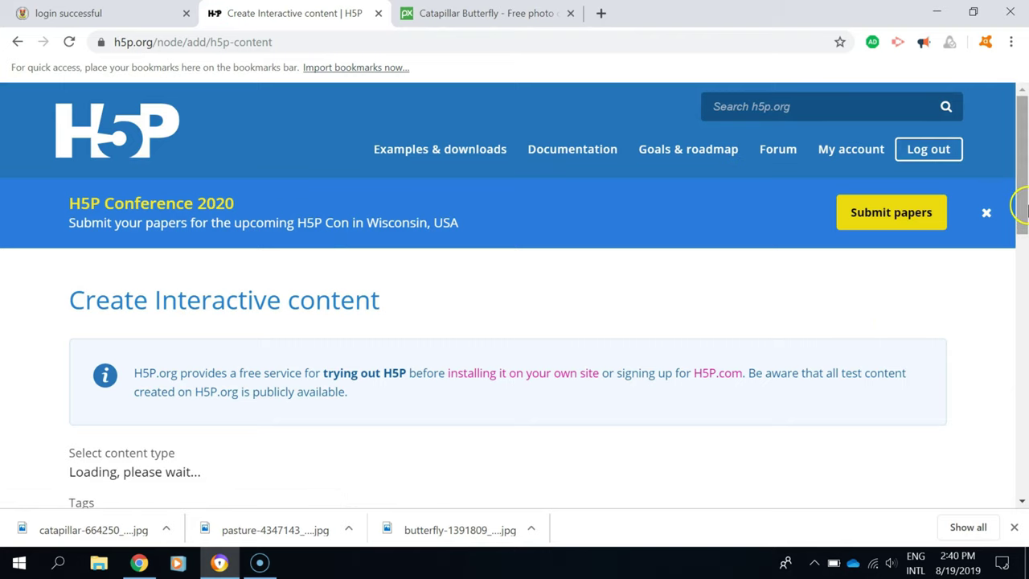
scroll(1023, 213, down, 5)
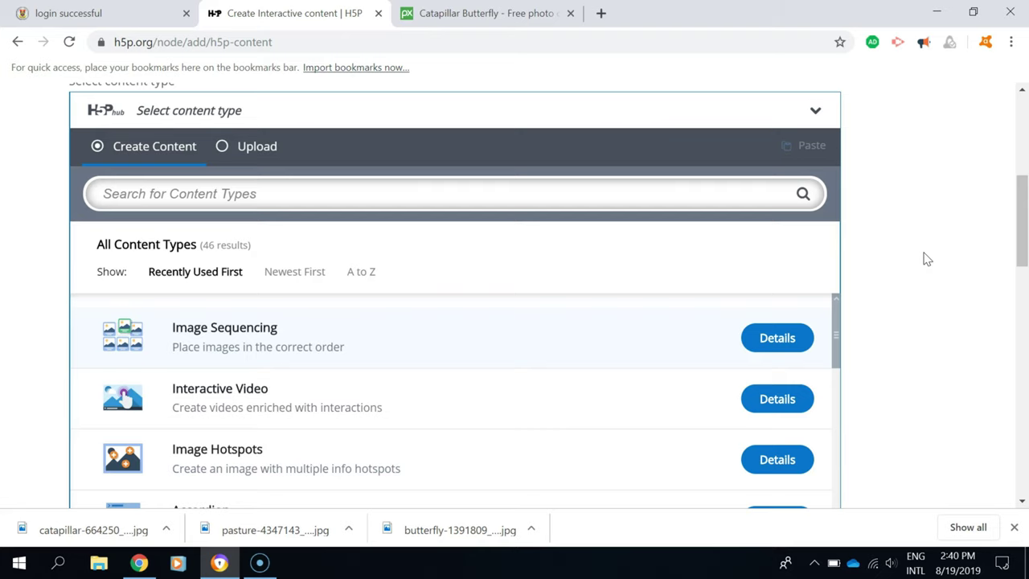
drag(1021, 261, 1025, 287)
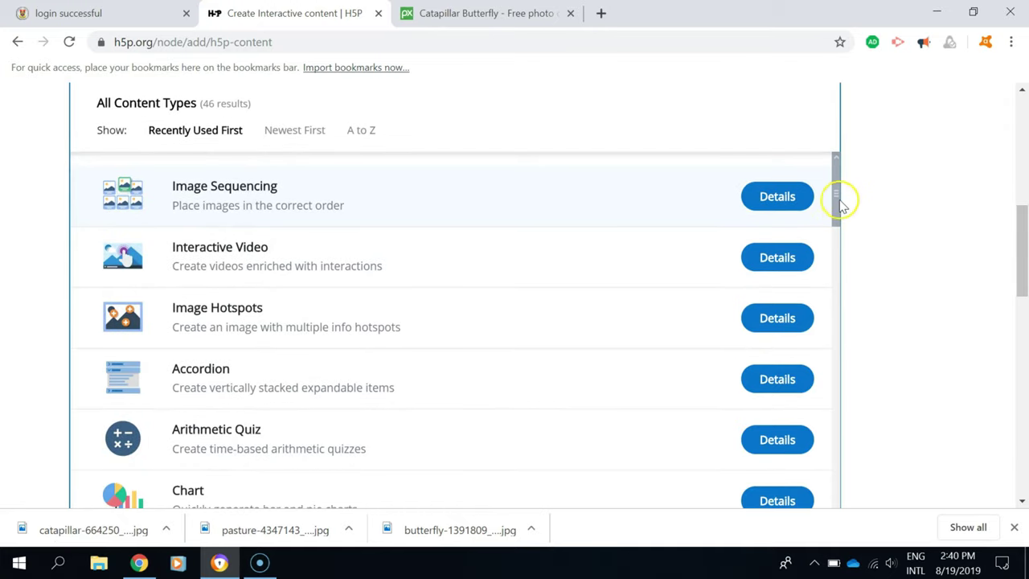
mouse_move(838, 201)
mouse_down()
mouse_move(846, 279)
mouse_move(847, 193)
mouse_up()
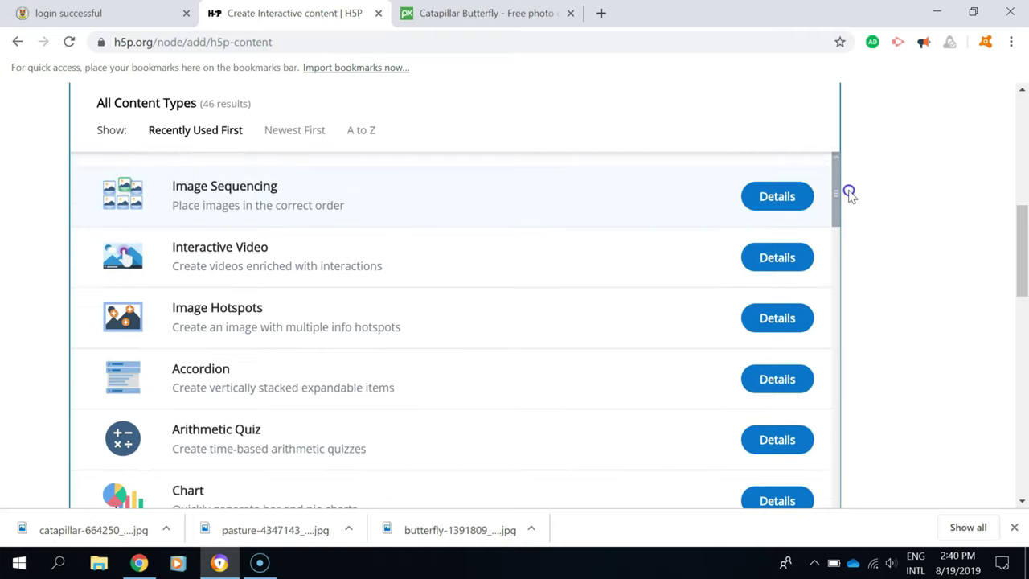
click(311, 223)
click(386, 211)
click(377, 202)
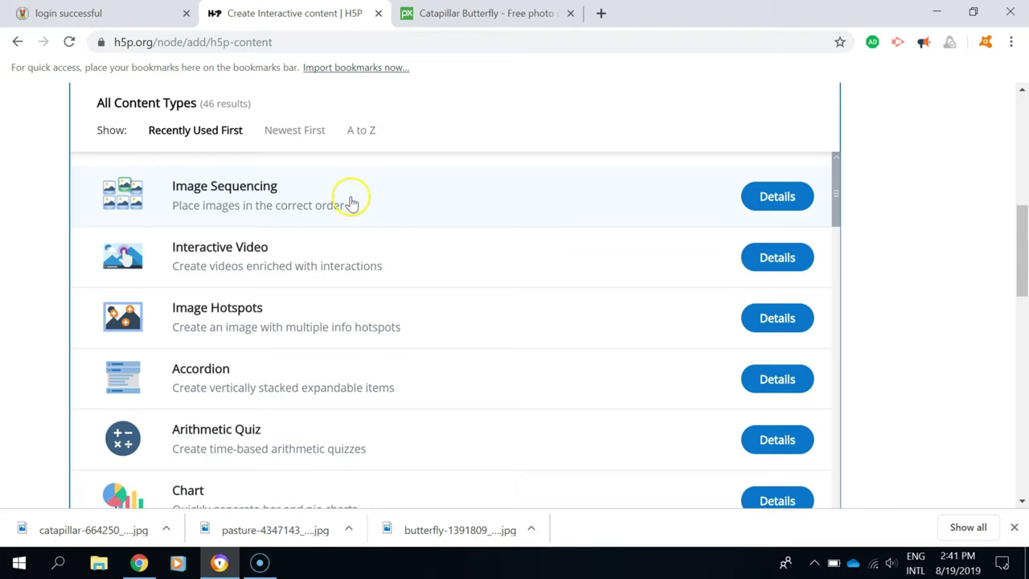
click(299, 200)
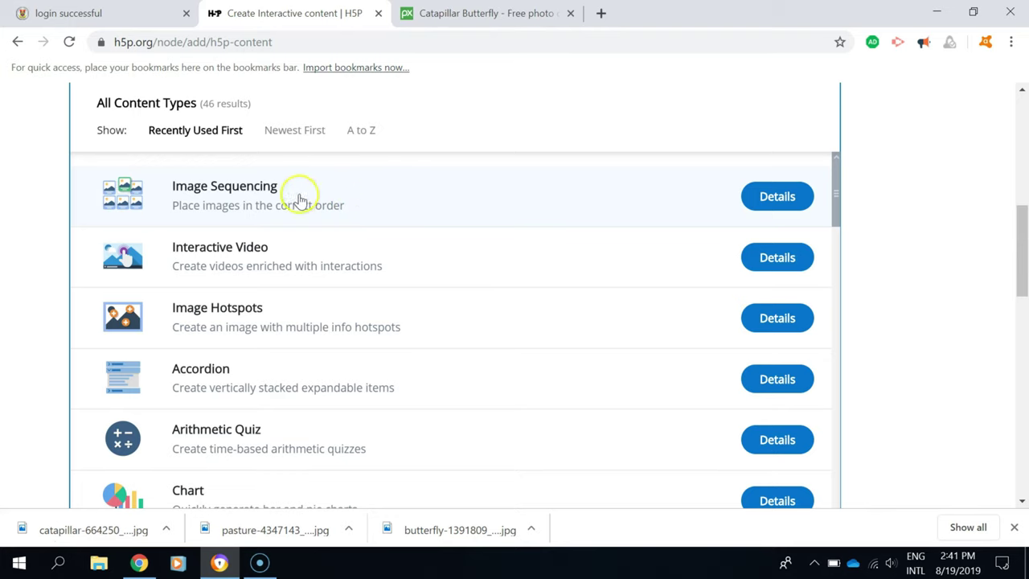
click(488, 268)
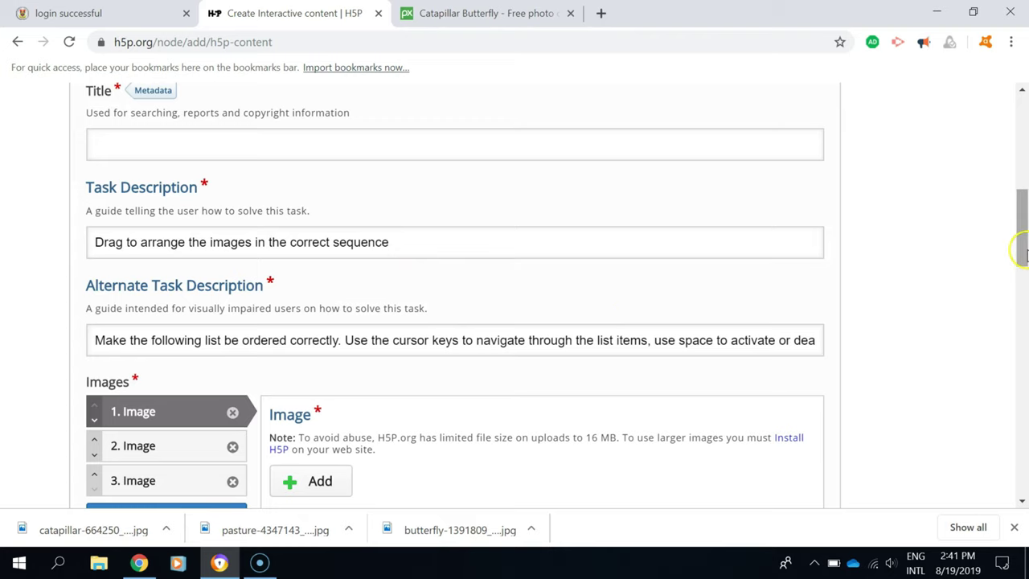
Examine the Image Sequencing form's heading, title and task description fields.
drag(1021, 252, 1022, 234)
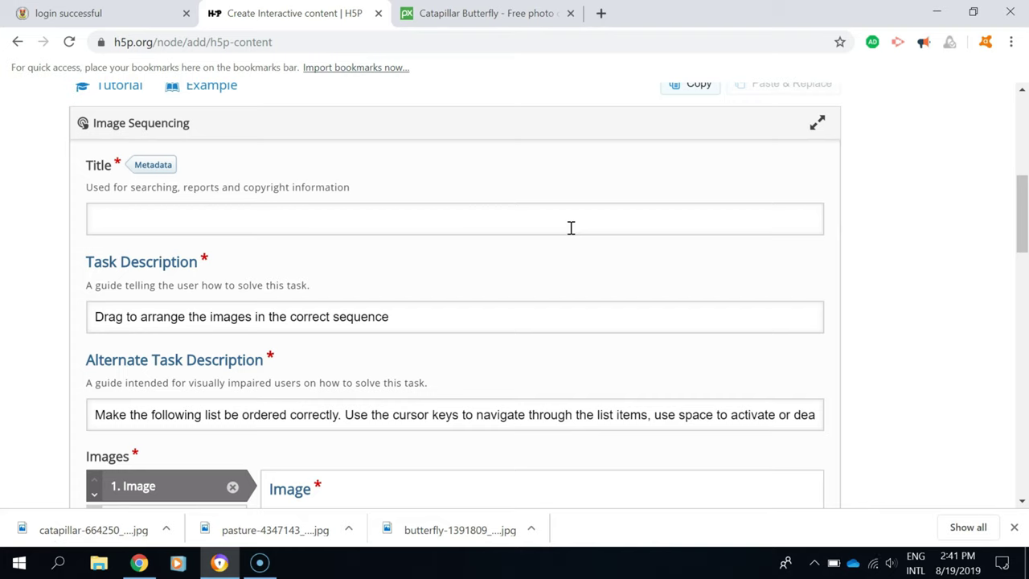
click(520, 217)
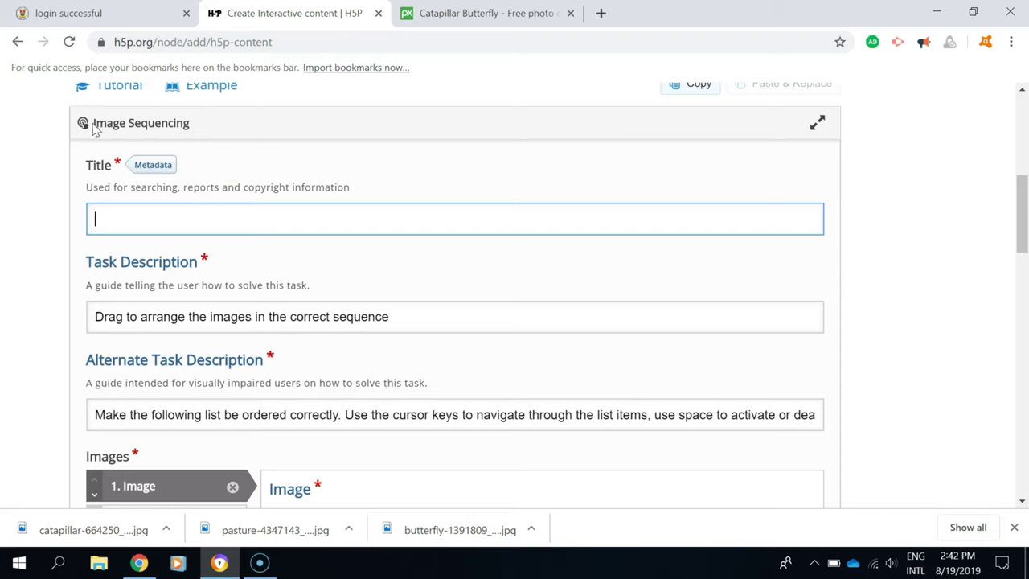
drag(92, 125, 201, 131)
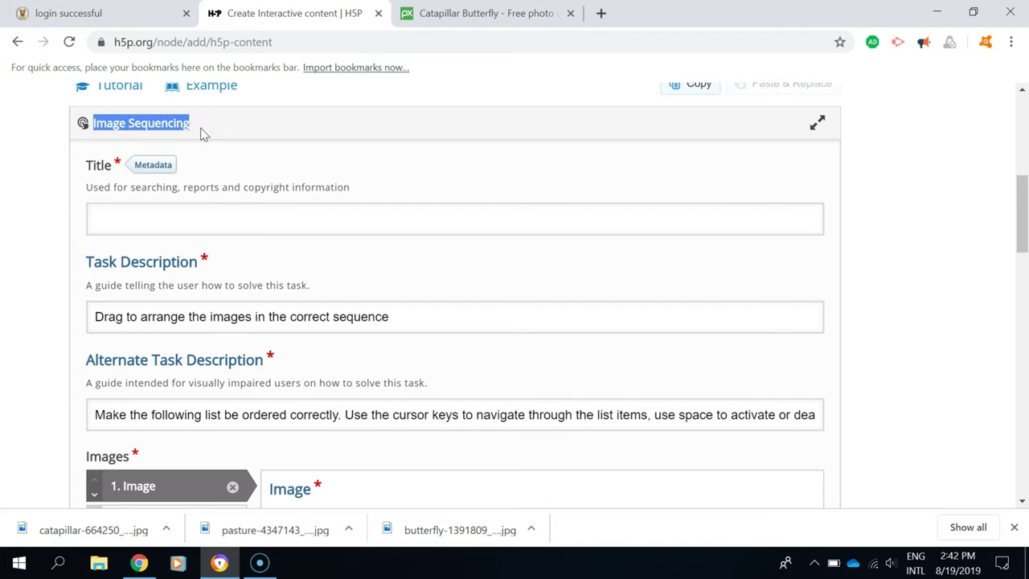
click(202, 134)
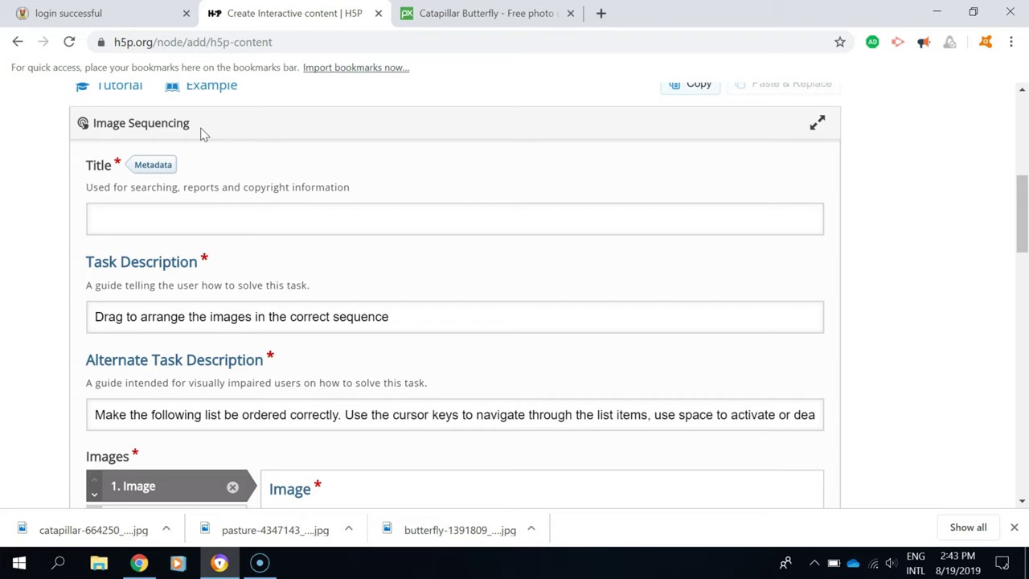
Return to the H5P account page, start new interactive content again, search content types for "image s" and choose Image Sequencing.
click(17, 41)
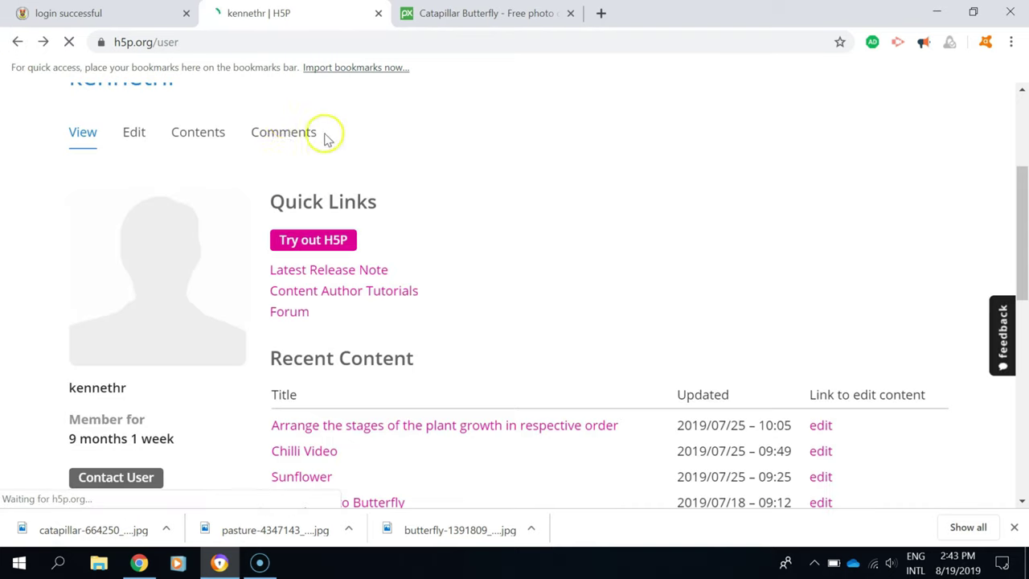
click(338, 246)
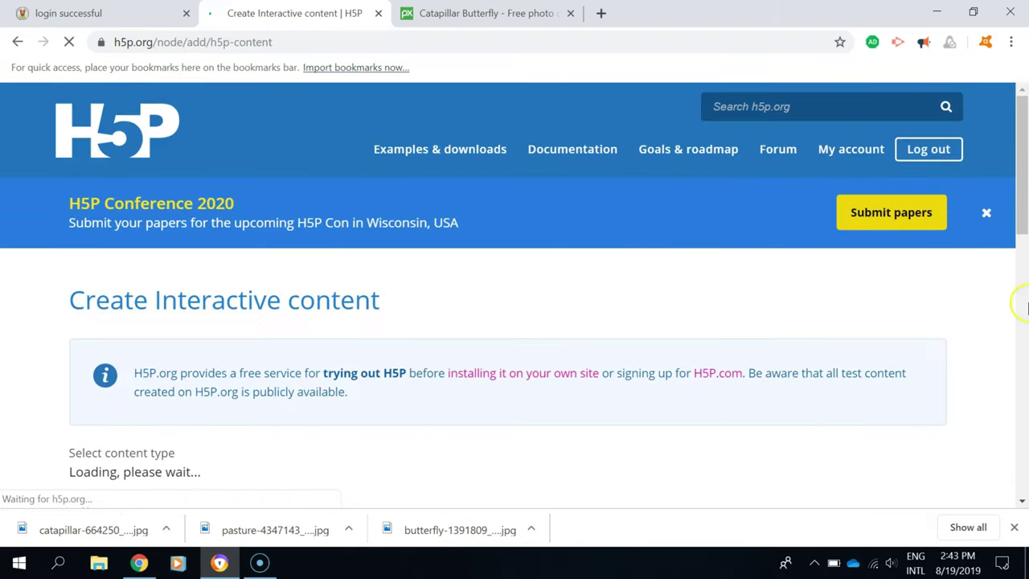
drag(1022, 223, 1026, 305)
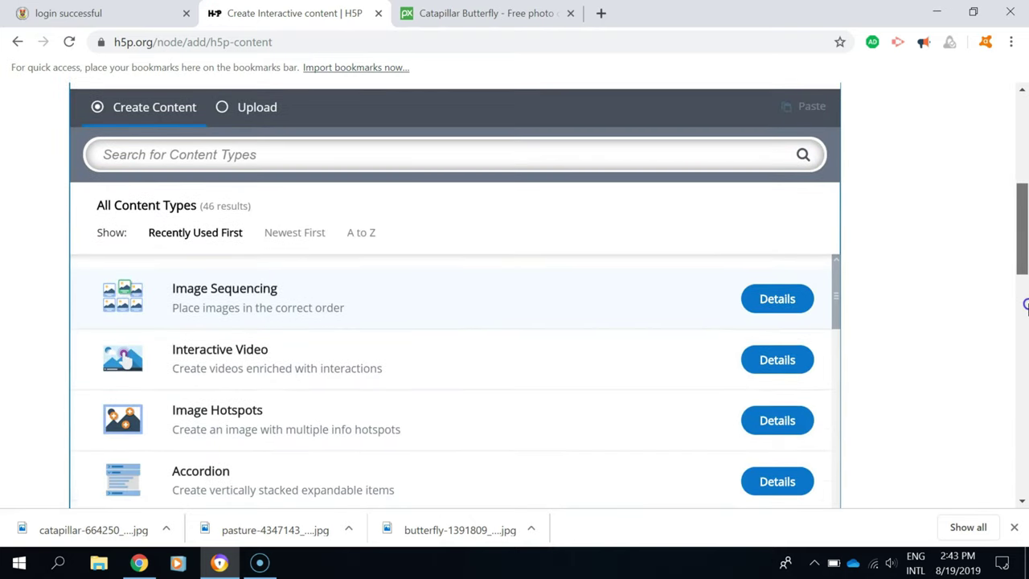
mouse_move(1026, 305)
mouse_down()
mouse_move(1026, 324)
mouse_move(1025, 312)
mouse_up()
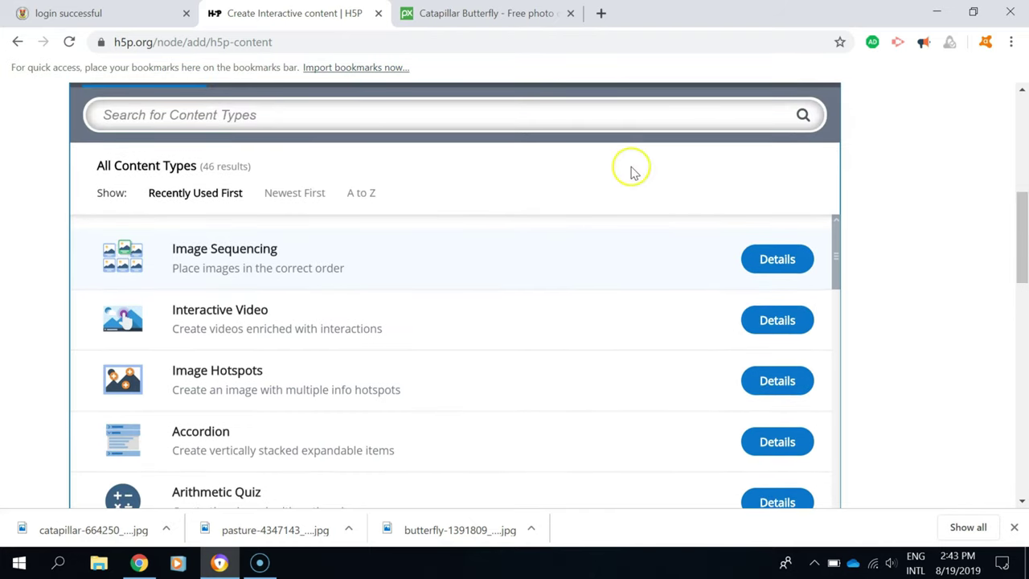
click(591, 115)
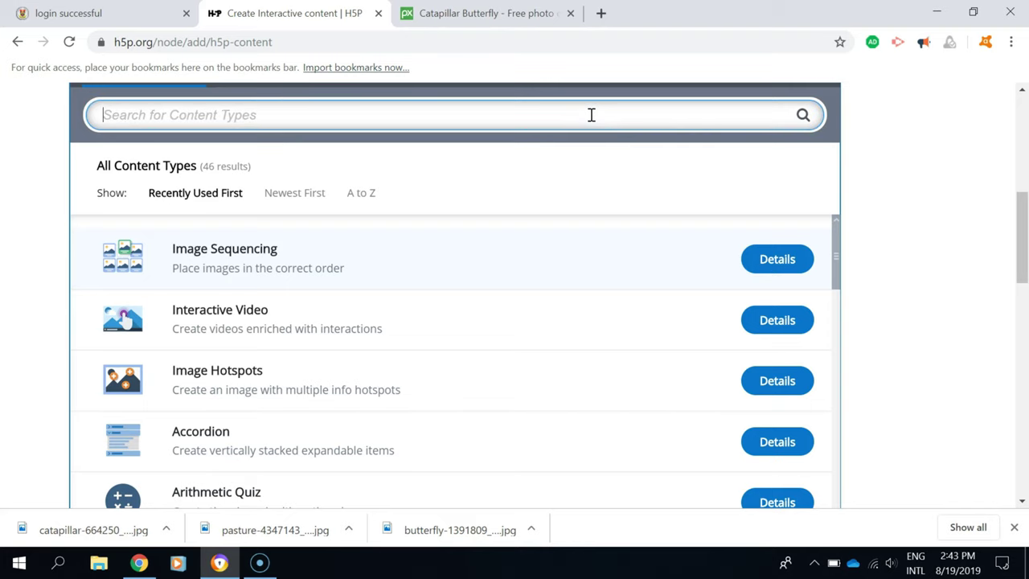
text(image s)
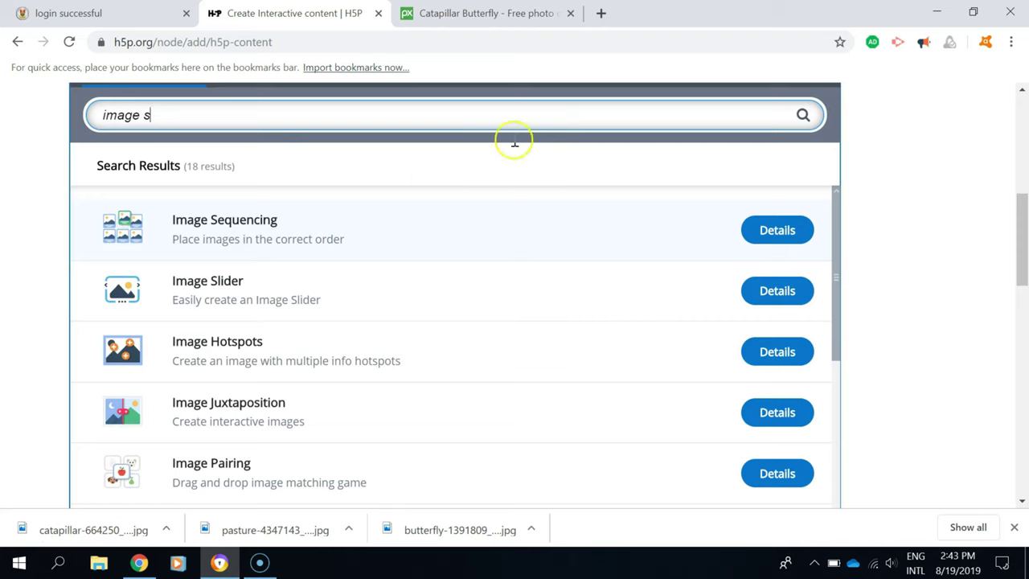
click(304, 225)
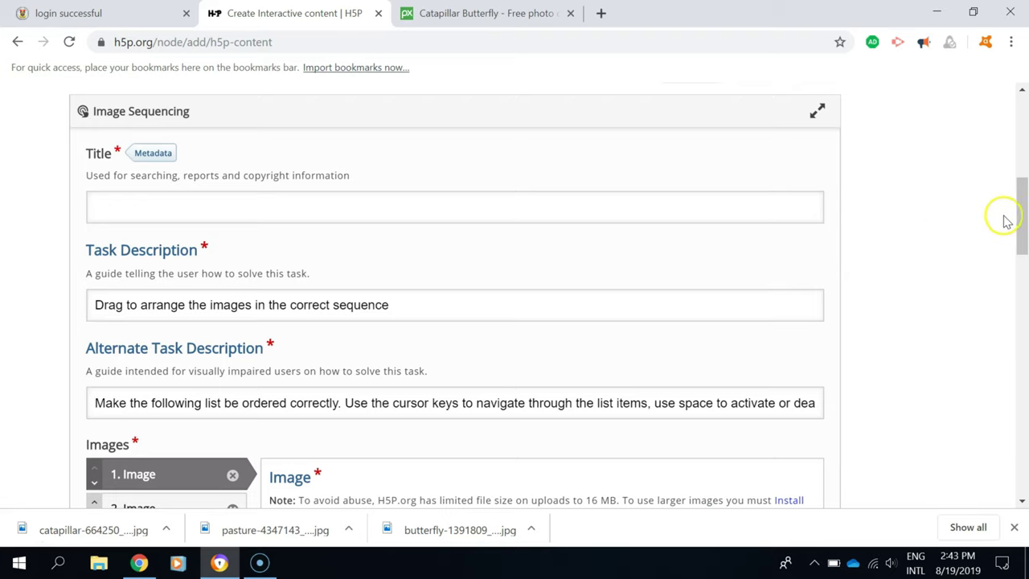
Enter "Butterfly Life Cycle" as the title of the Image Sequencing activity.
drag(1021, 211, 1026, 211)
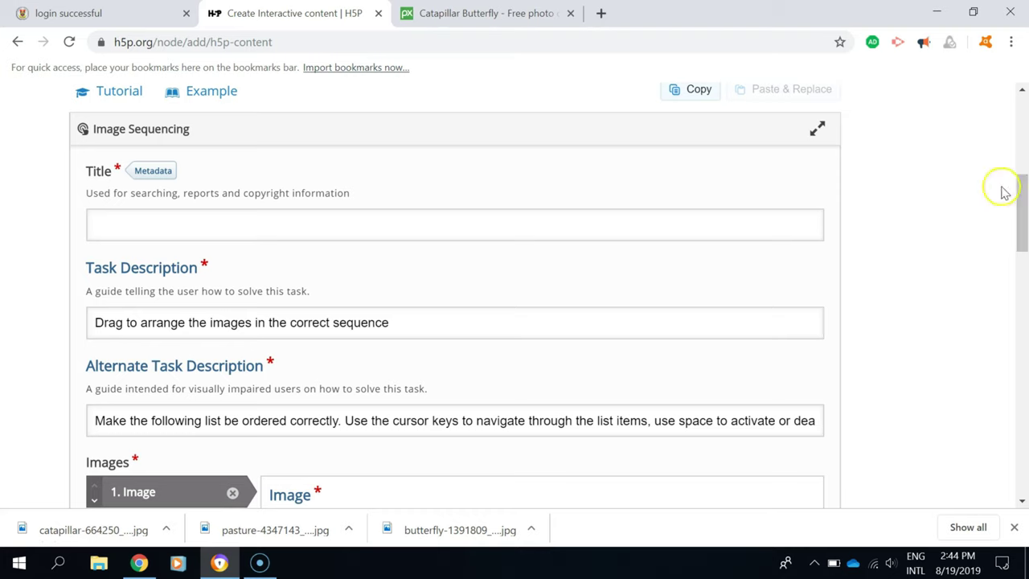
click(621, 228)
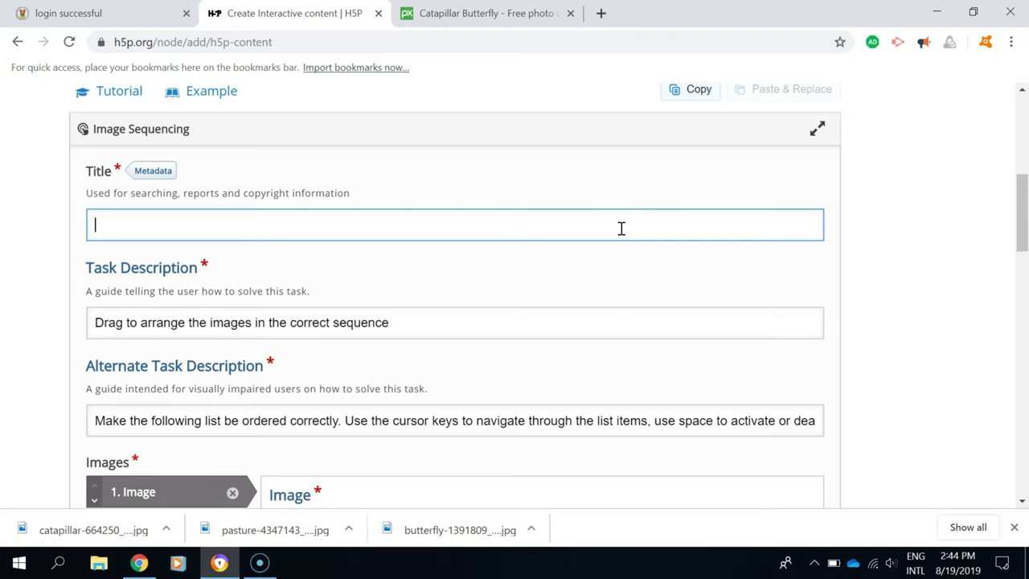
text(BUtter)
key(BackSpace)
key(BackSpace)
key(BackSpace)
key(BackSpace)
key(BackSpace)
text(utterfly Life )
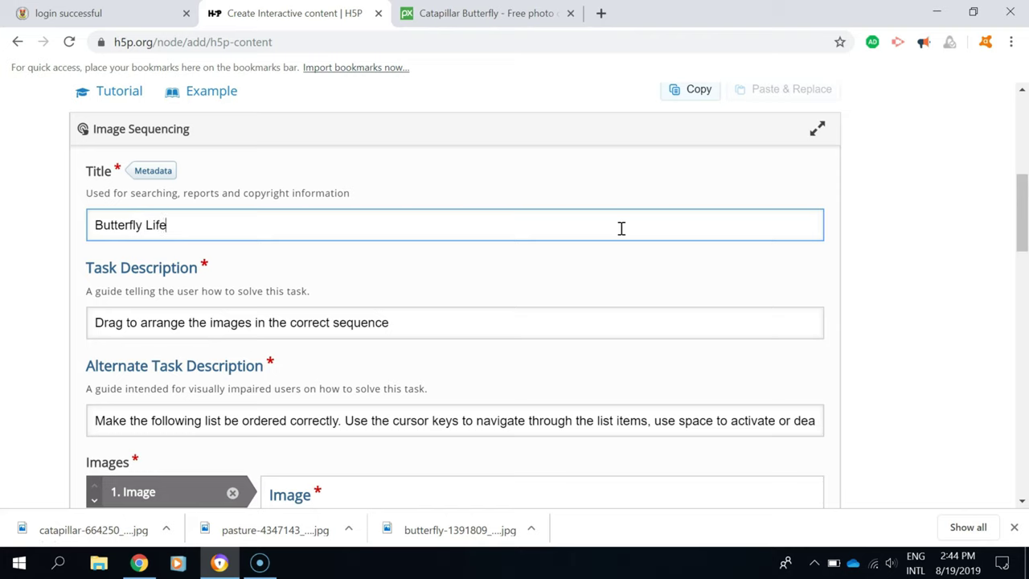
text(Cycle)
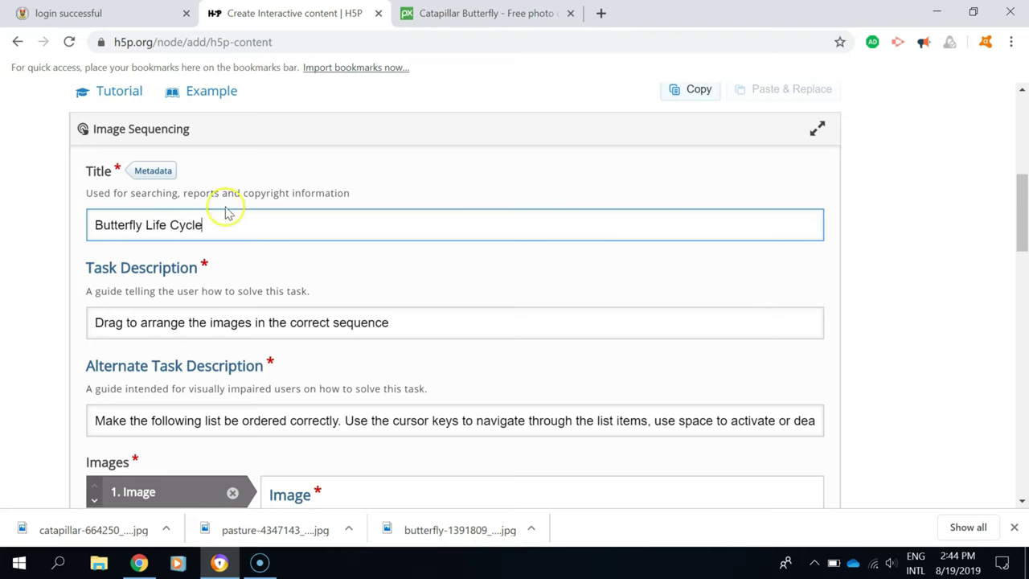
drag(95, 225, 218, 224)
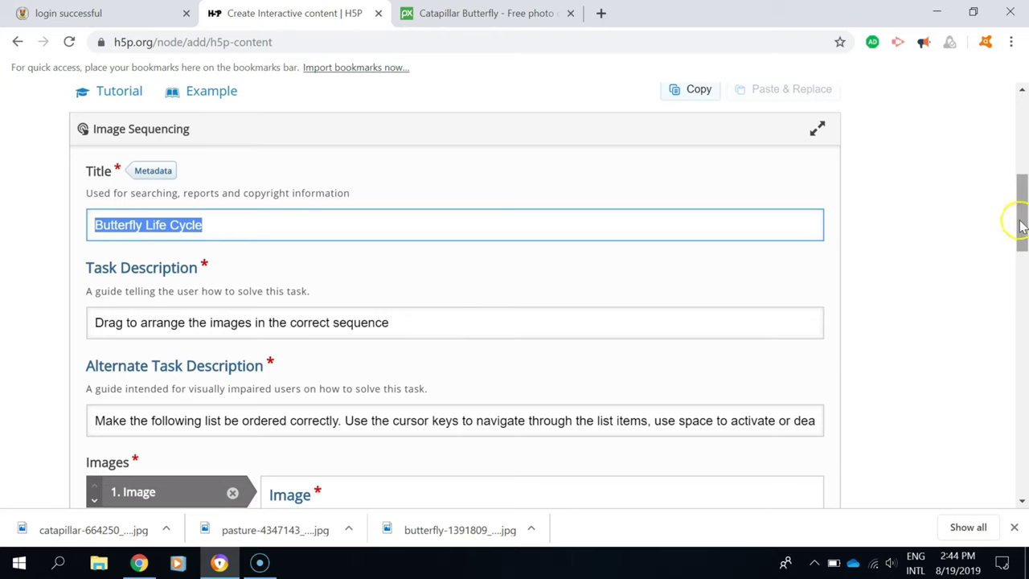
drag(1024, 223, 1023, 233)
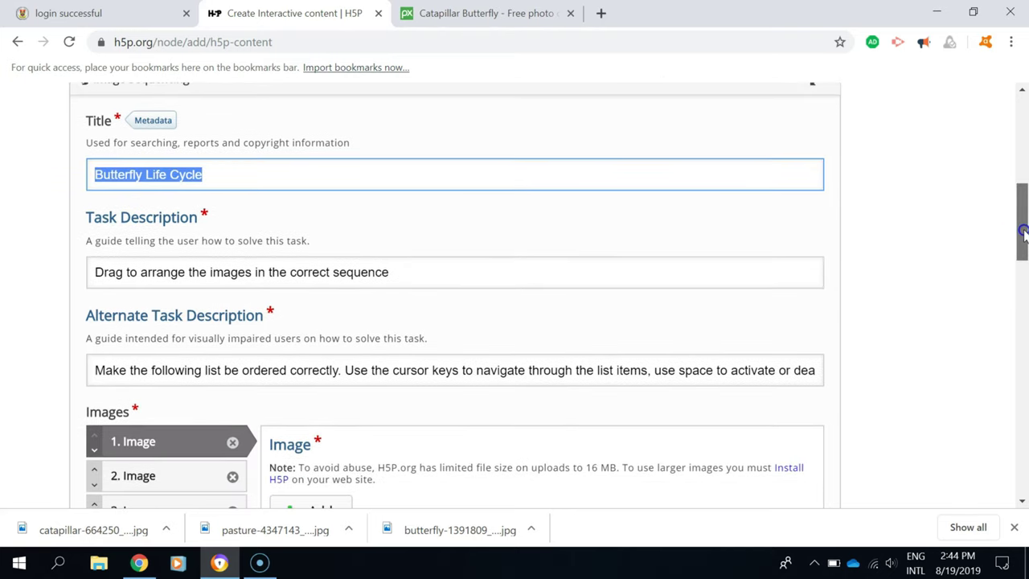
click(193, 227)
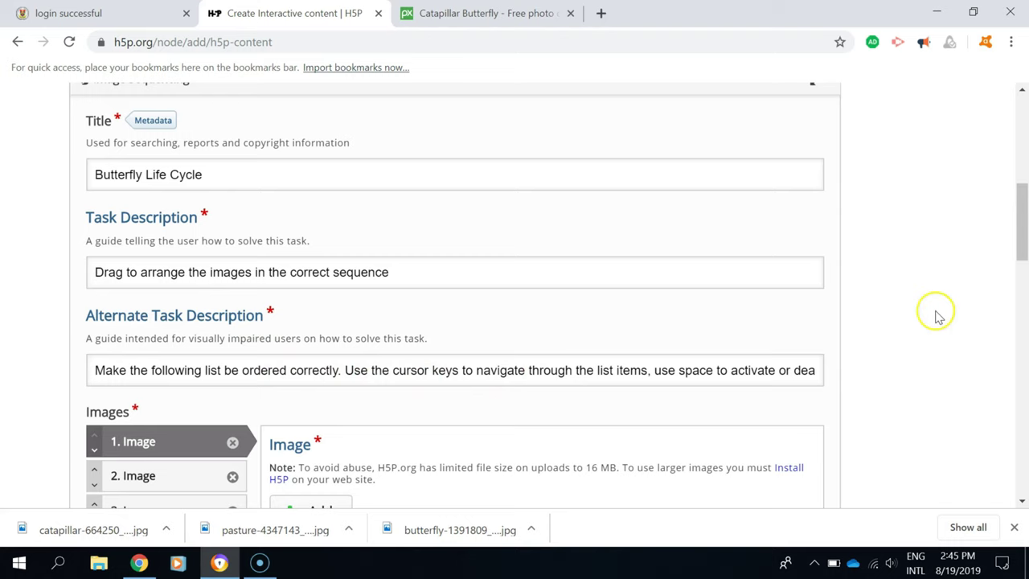
drag(1025, 228, 1024, 276)
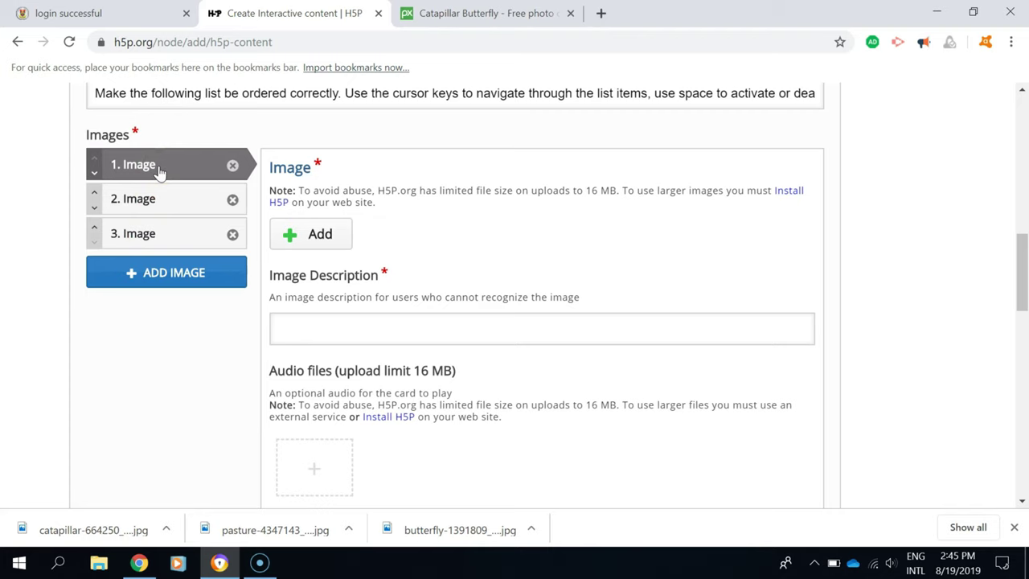
click(309, 233)
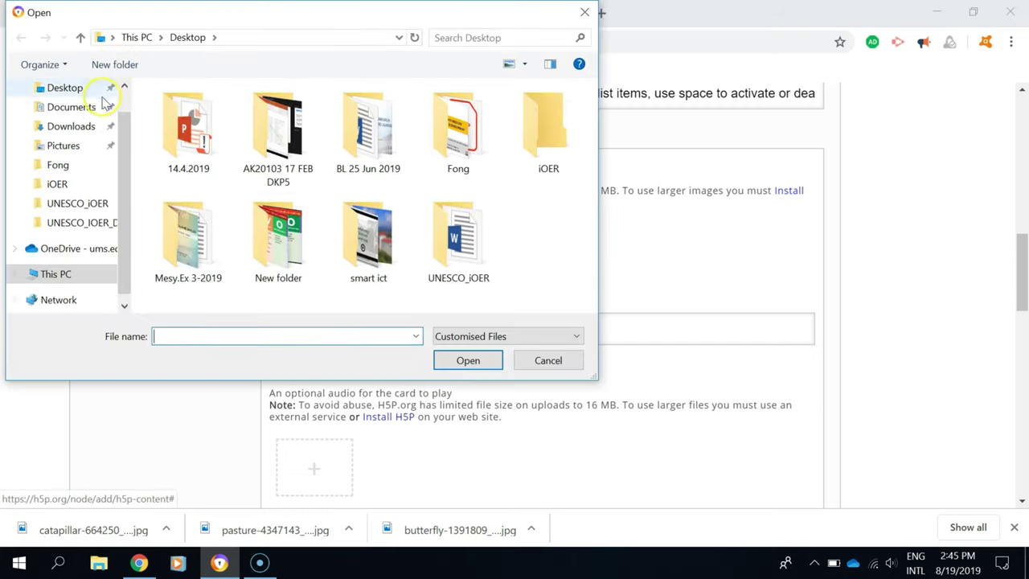
click(76, 131)
click(543, 157)
drag(595, 137, 593, 198)
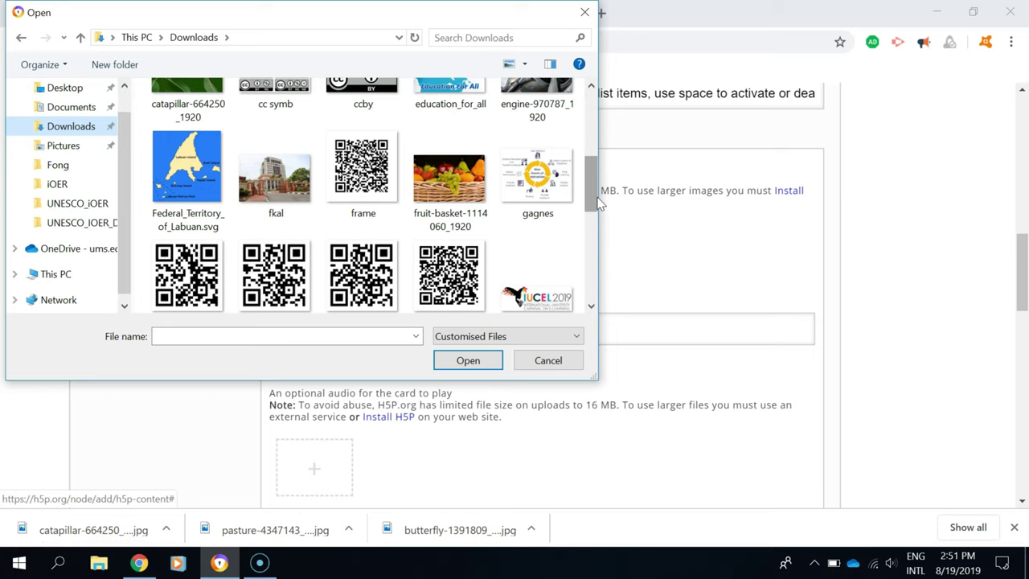
drag(598, 203, 597, 199)
click(549, 360)
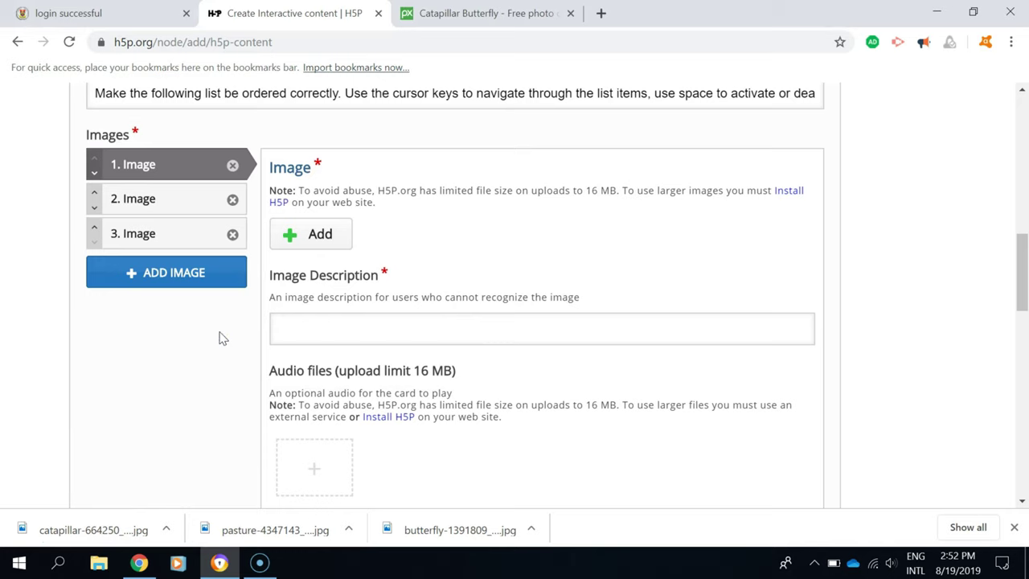
Upload catapillar-664250_1920 from the Downloads folder as the first image of the sequence.
click(169, 170)
click(334, 243)
click(335, 243)
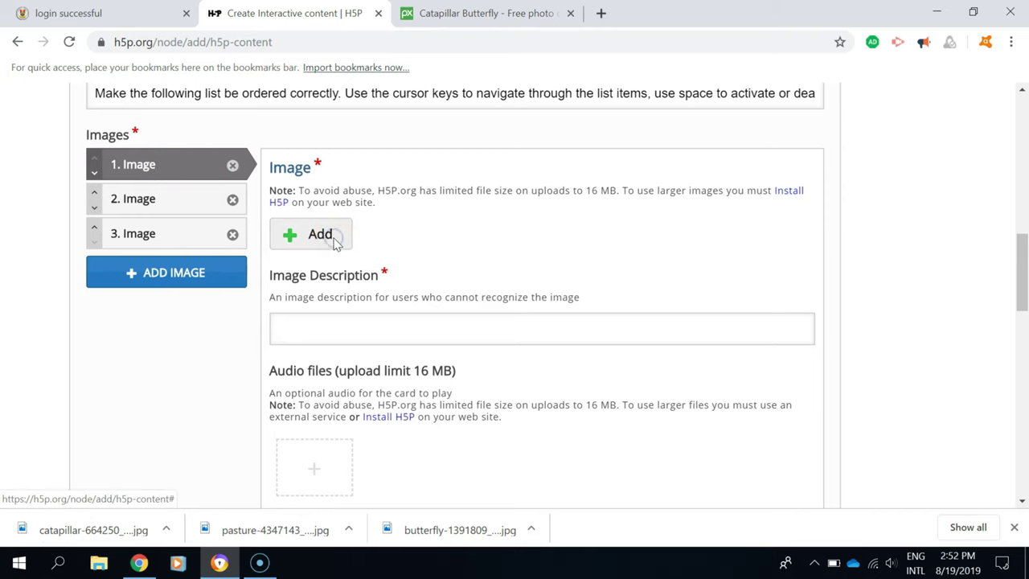
click(286, 241)
click(65, 129)
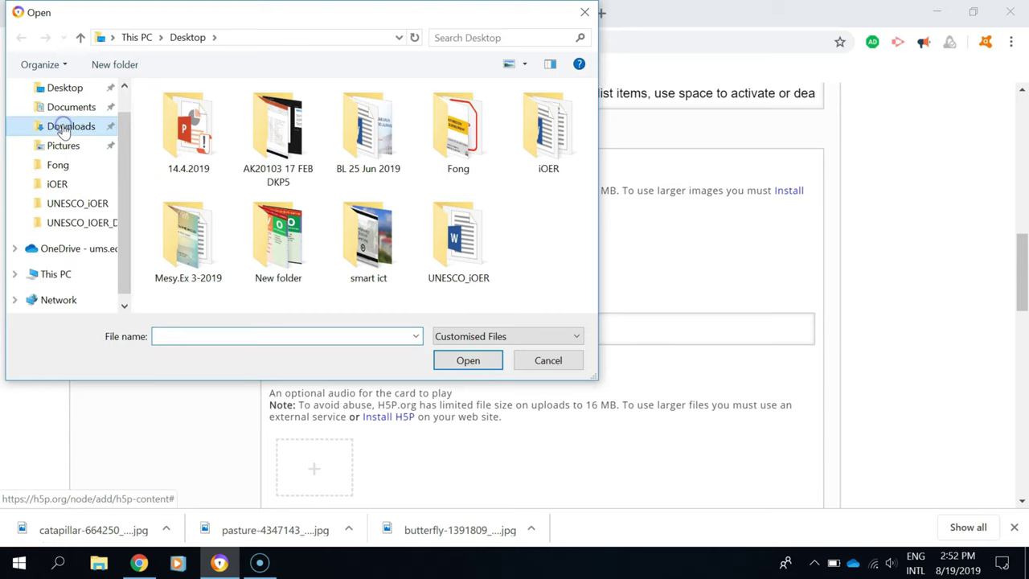
drag(593, 131, 592, 187)
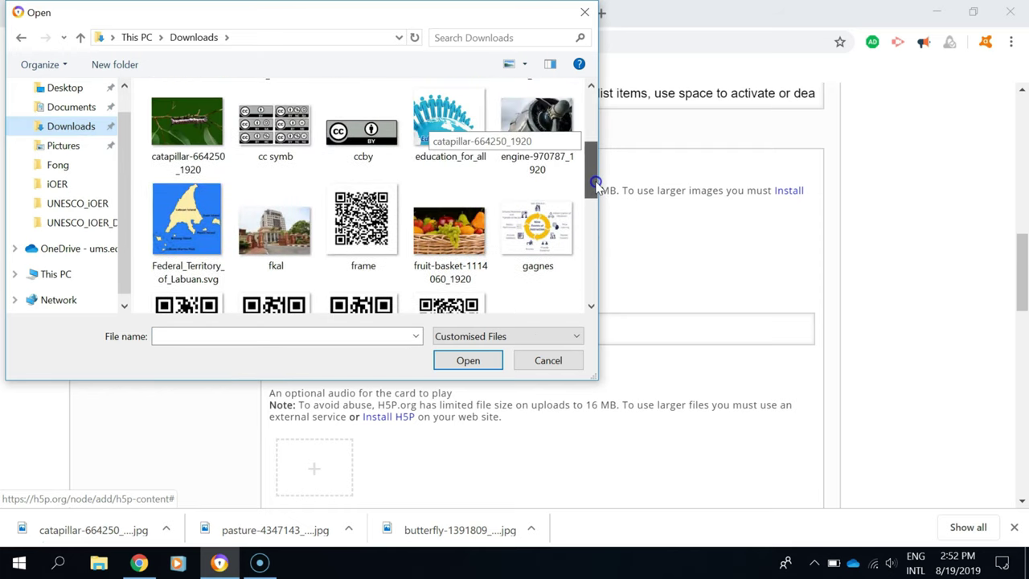
click(221, 127)
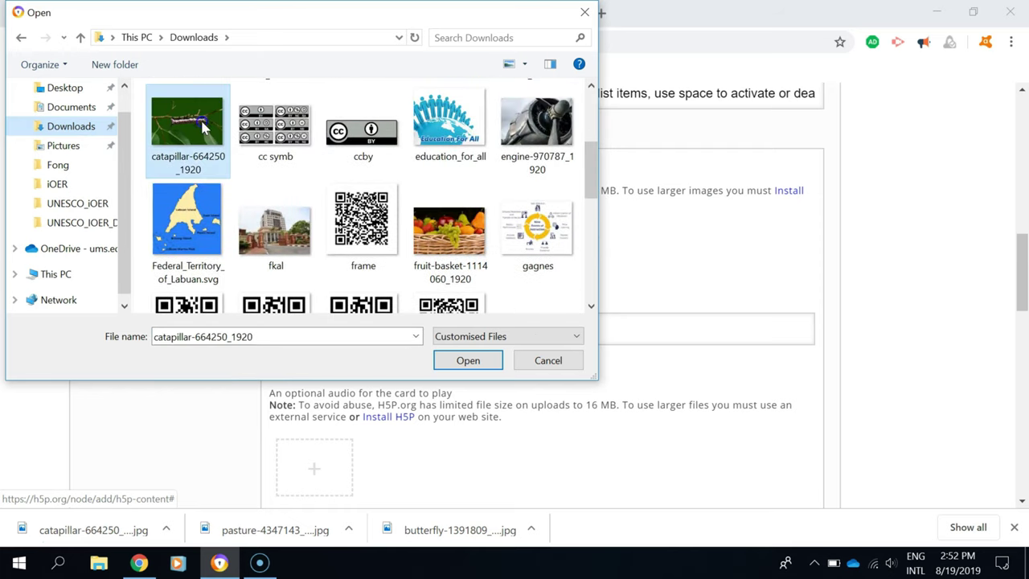
click(470, 361)
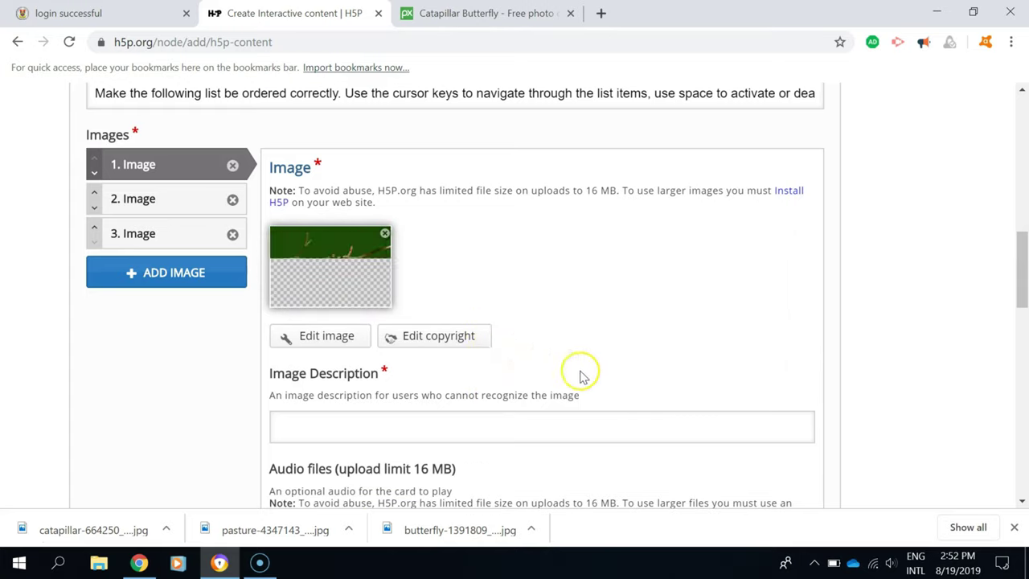
Set the first image's description to "Caterpillar", correcting its spelling with the spell-check suggestion.
click(515, 428)
text(Catt)
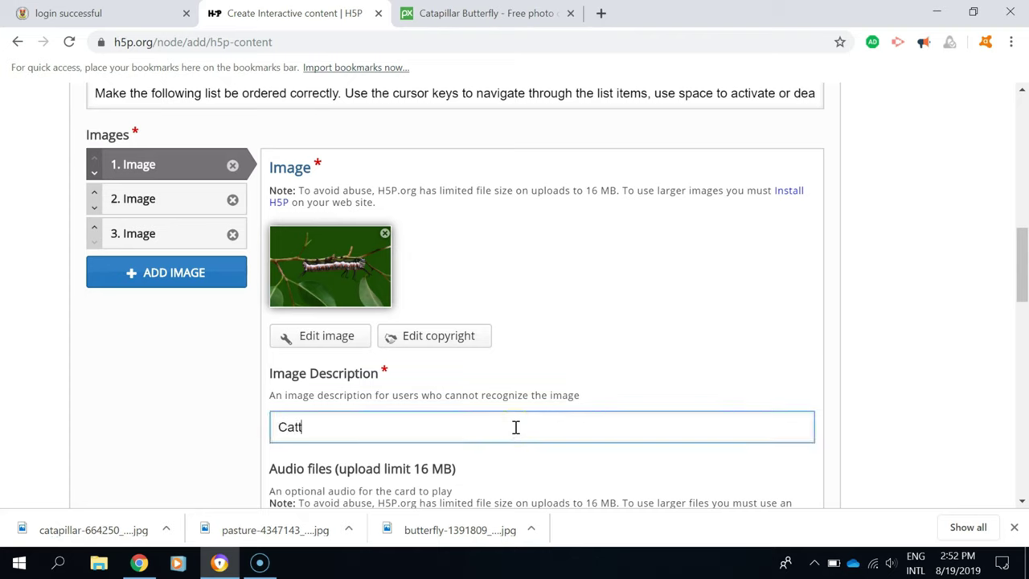
text(er)
text(pillr)
text(t)
key(BackSpace)
key(BackSpace)
text(a)
key(BackSpace)
text(ar)
right_click(312, 427)
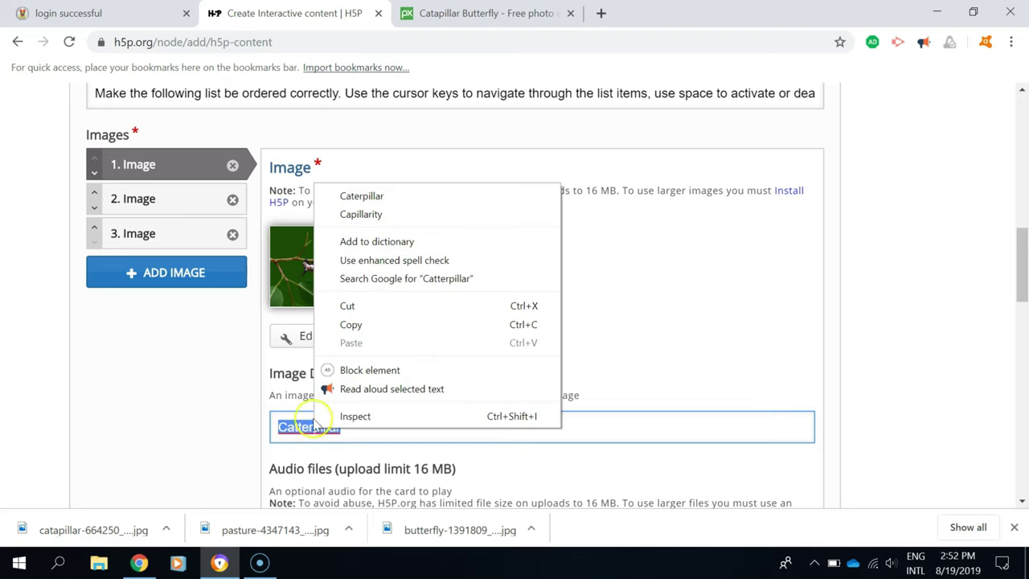
click(362, 197)
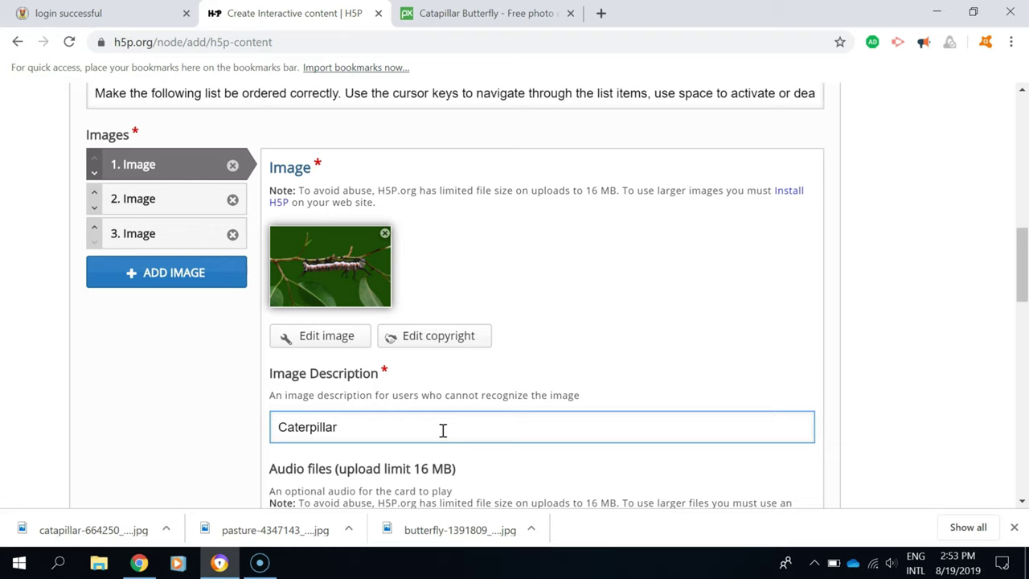
Upload pasture-4347143_1920 from the Downloads folder as the second image and describe it as "Pupae".
click(178, 200)
click(332, 236)
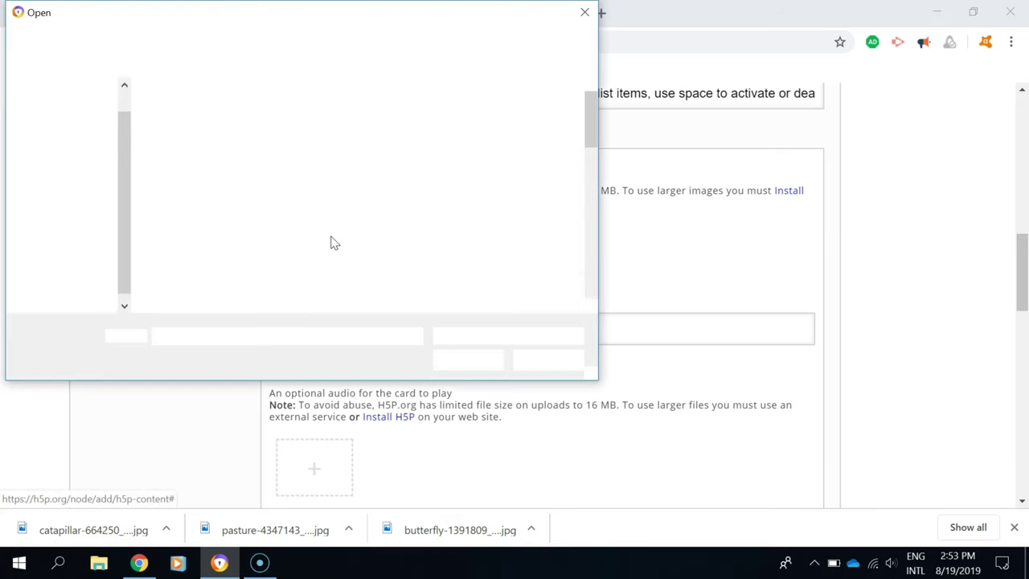
drag(592, 129, 592, 232)
click(450, 247)
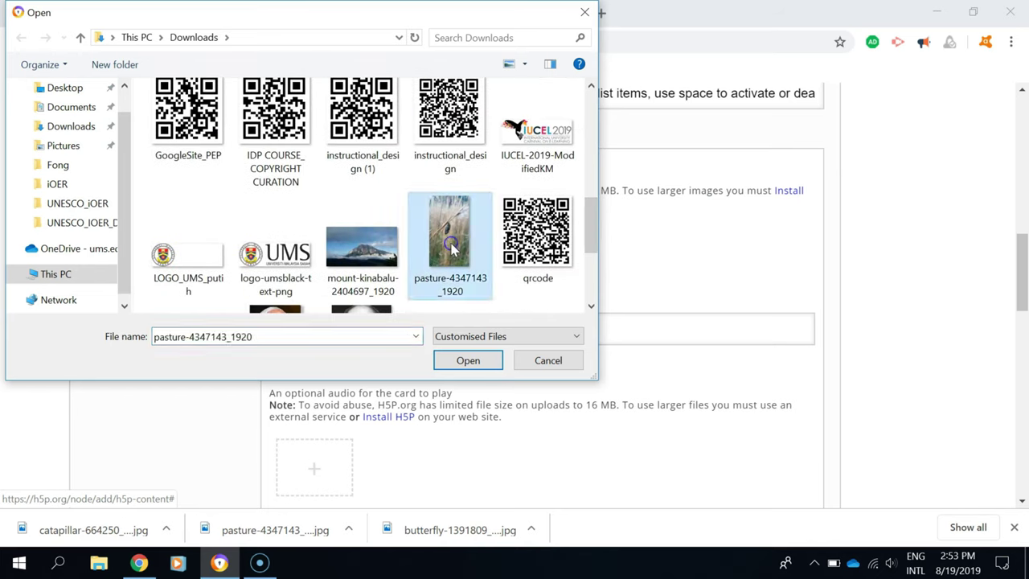
click(470, 361)
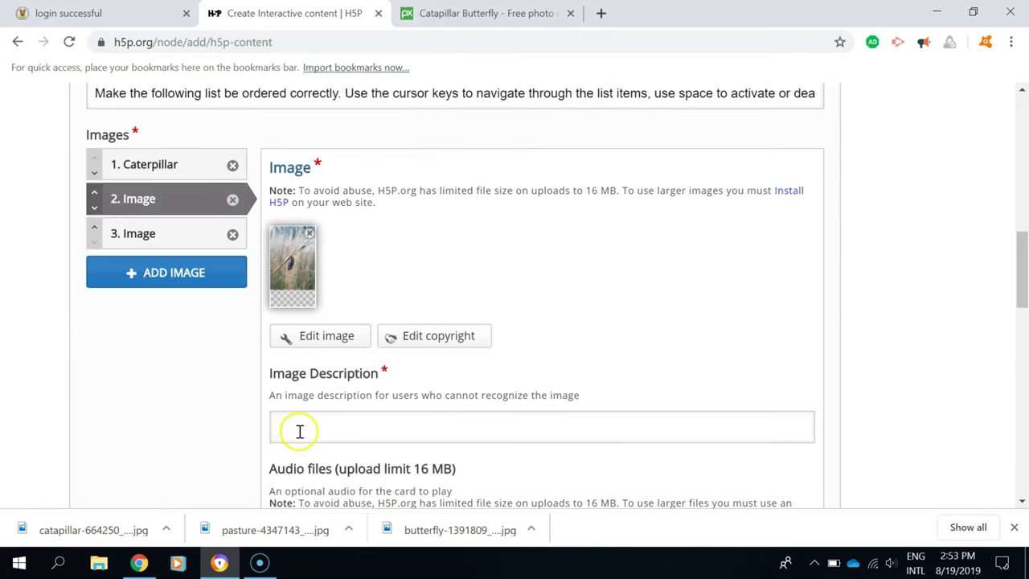
click(307, 432)
text(Pupae)
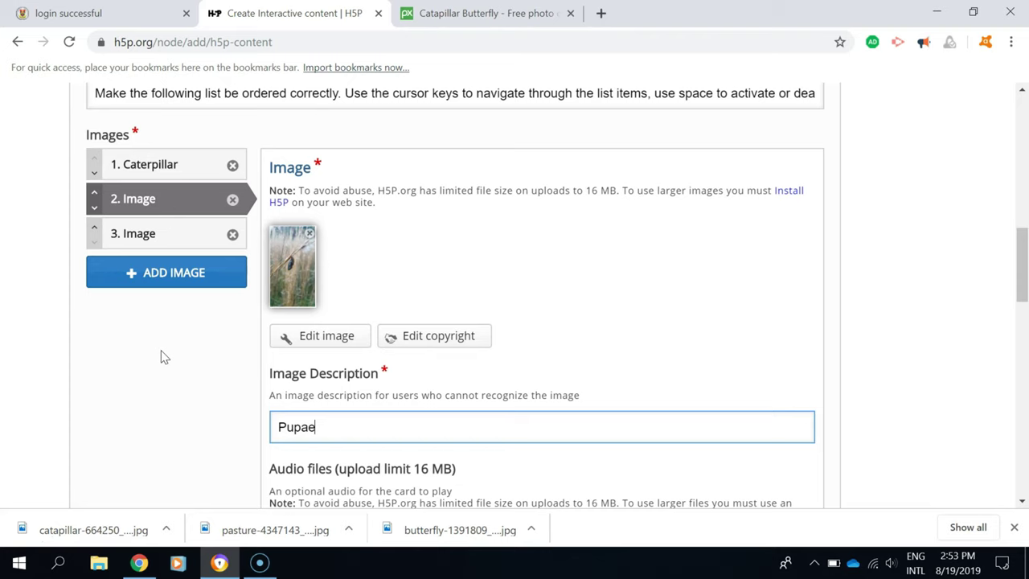
Upload butterfly-1391809_1920 from the Downloads folder as the third image and describe it as "Butterfly".
click(152, 233)
click(308, 230)
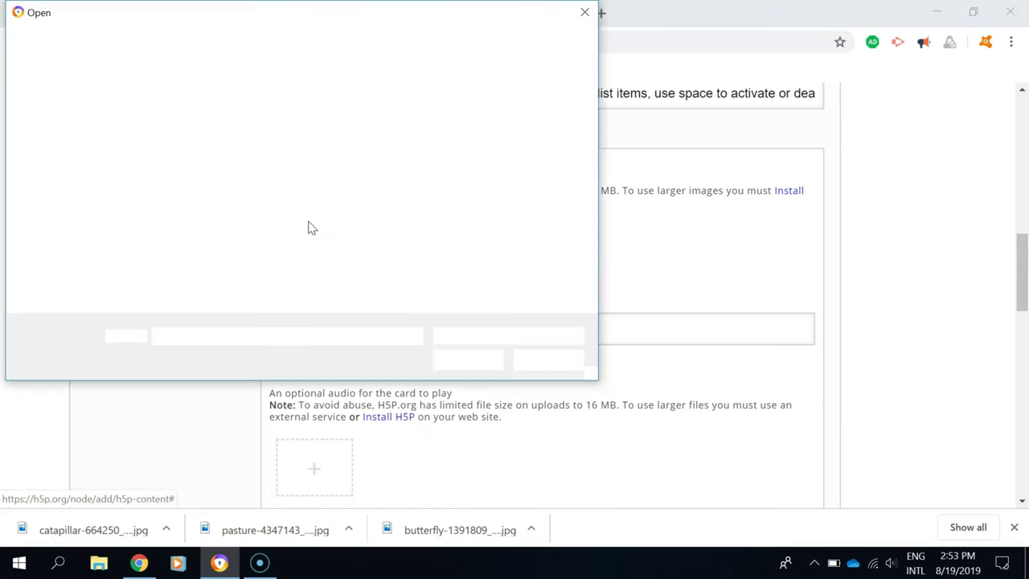
click(549, 233)
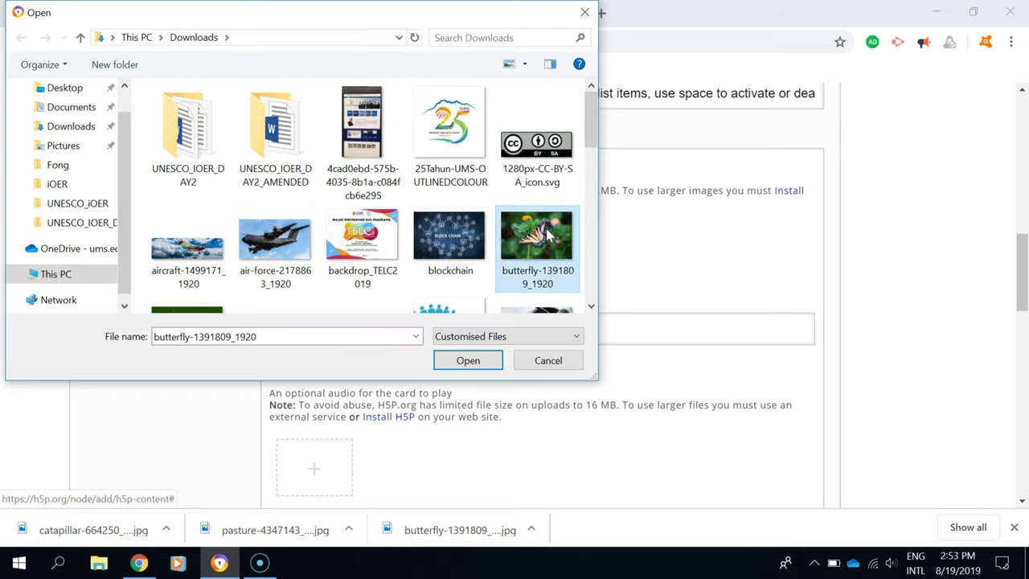
click(468, 361)
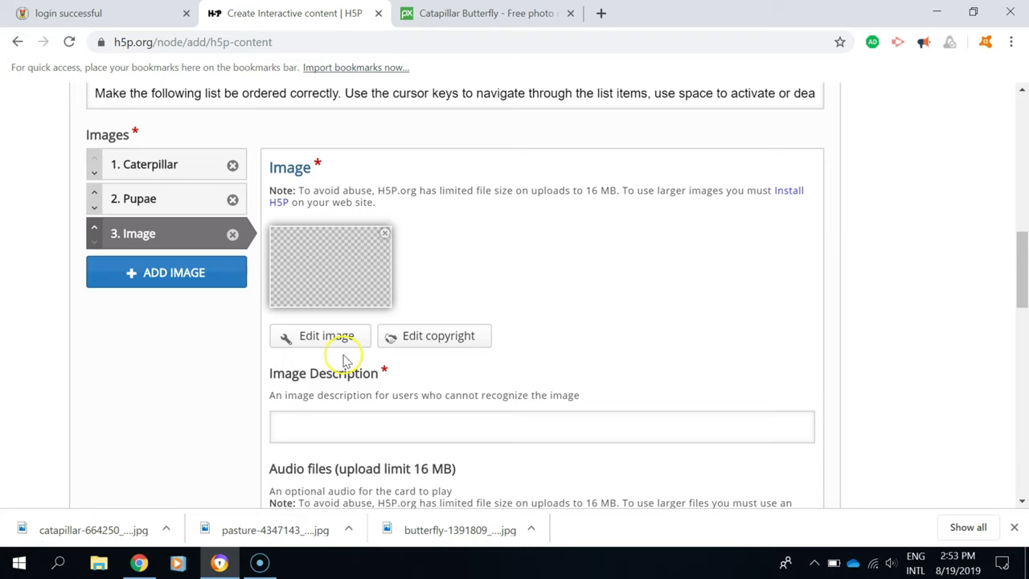
click(322, 425)
text(Bu)
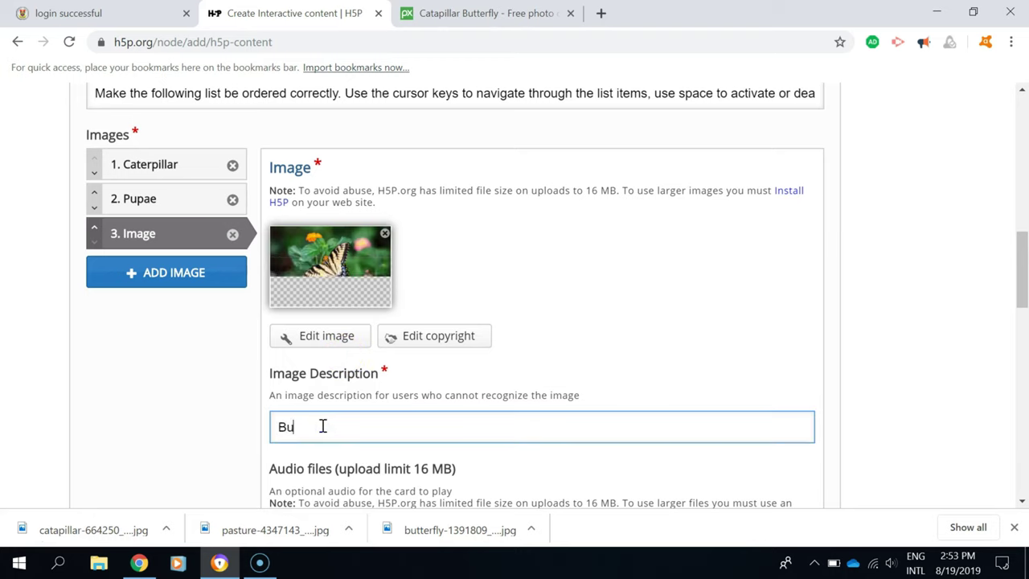
text(tterfly)
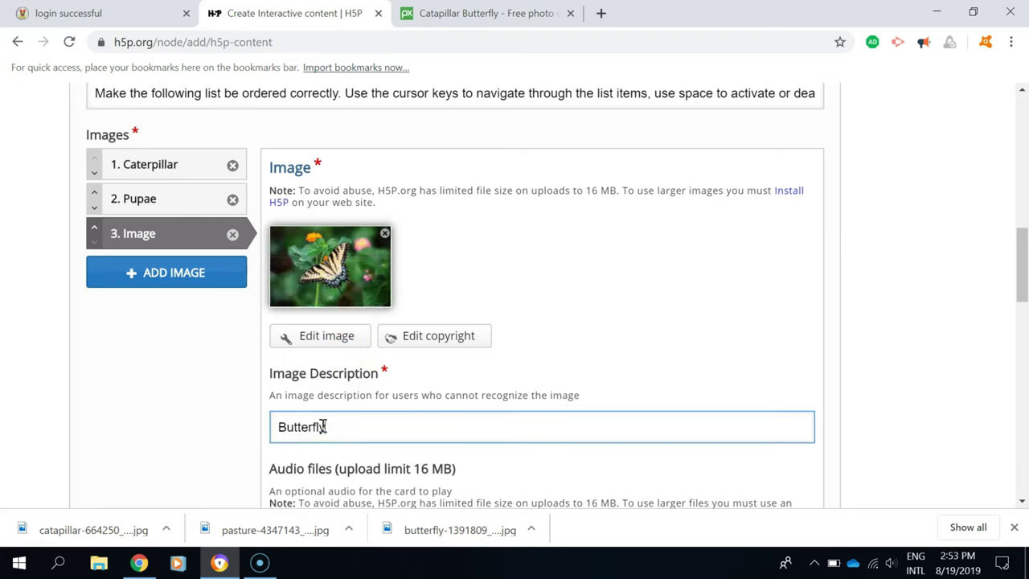
Move the Butterfly image from third up to first place in the image sequence.
drag(1020, 265, 1023, 387)
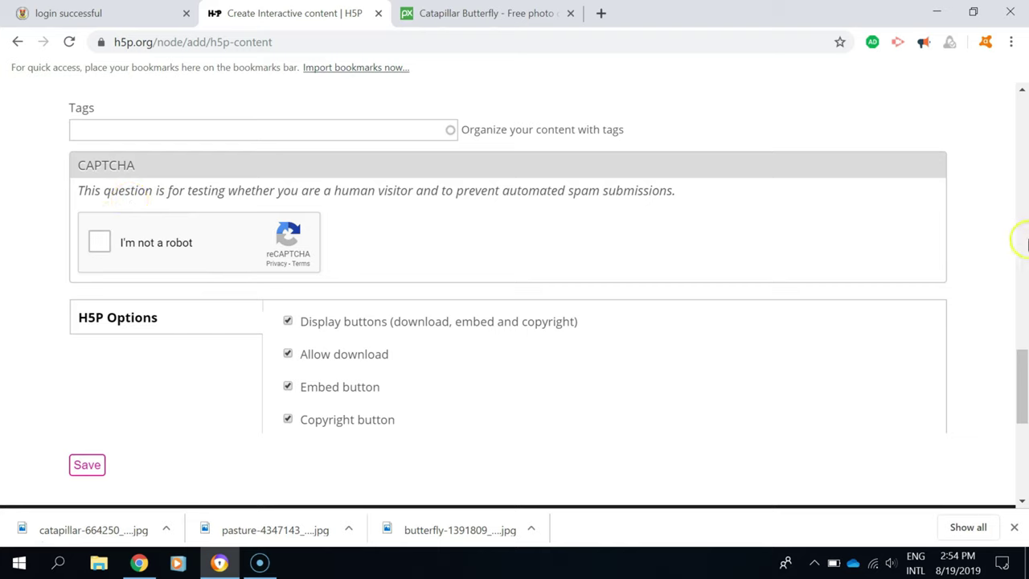
drag(1022, 363, 1023, 251)
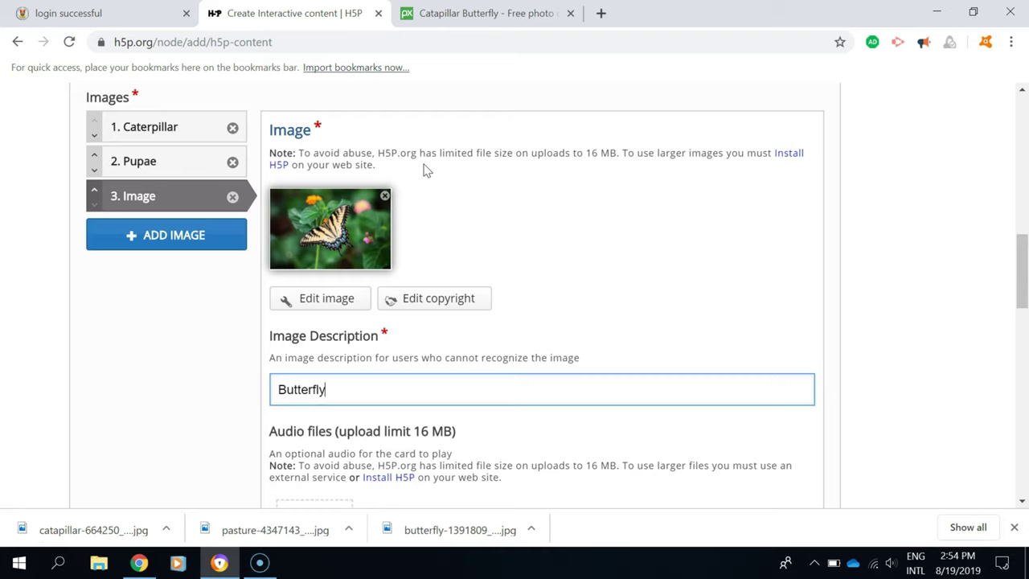
click(144, 204)
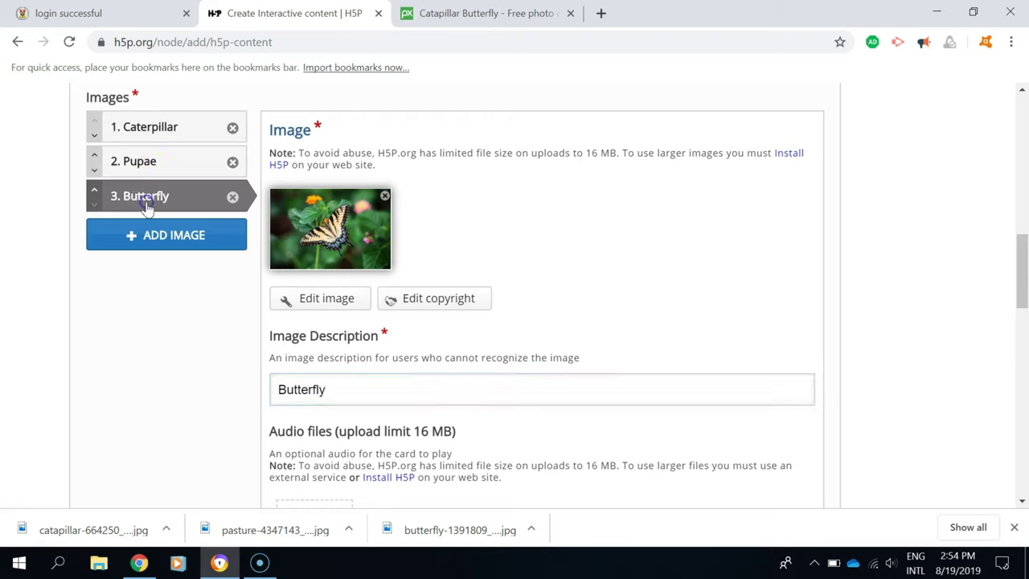
click(93, 193)
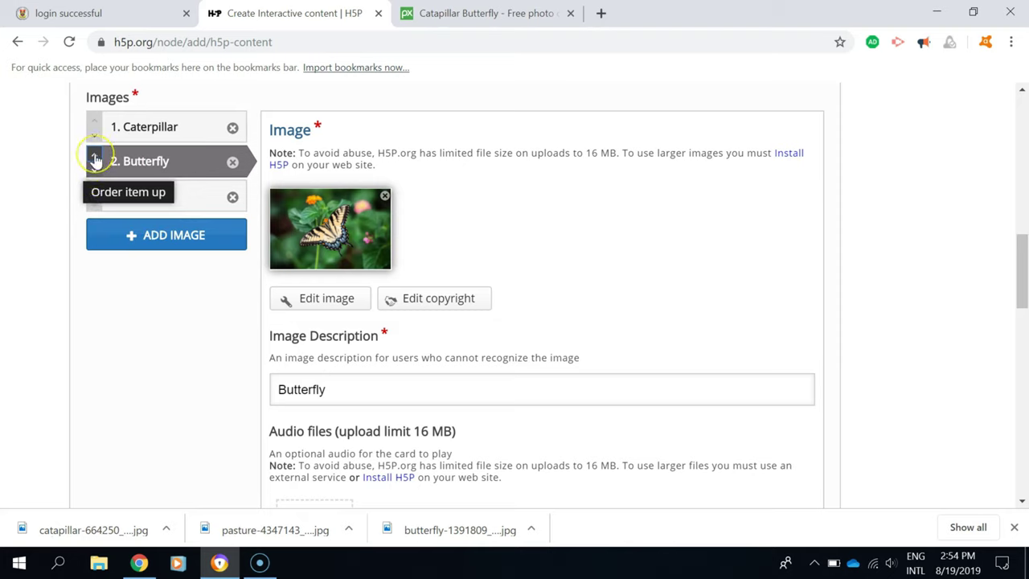
click(94, 160)
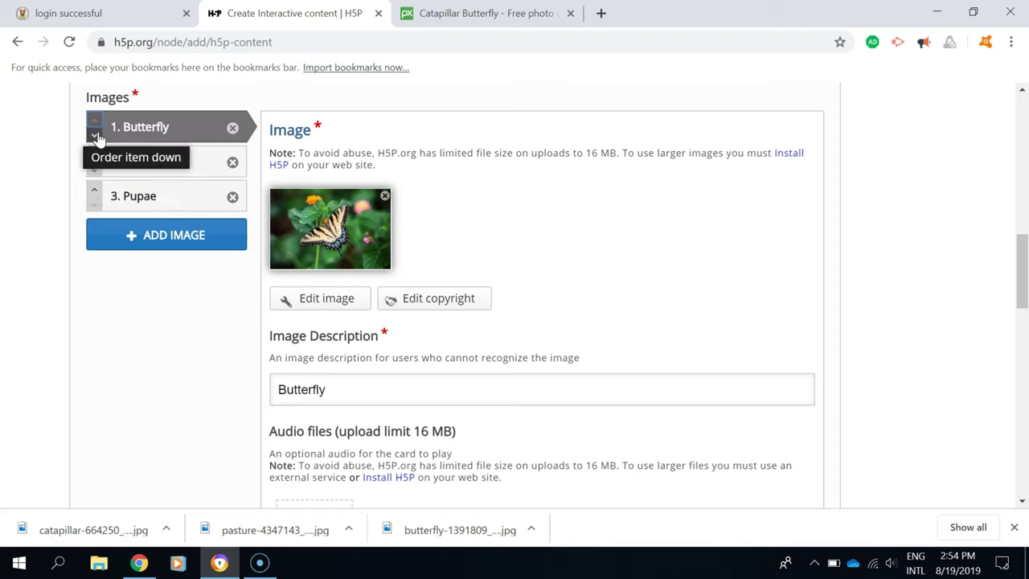
Move the Butterfly image back down to third place, after Caterpillar and Pupae.
click(90, 186)
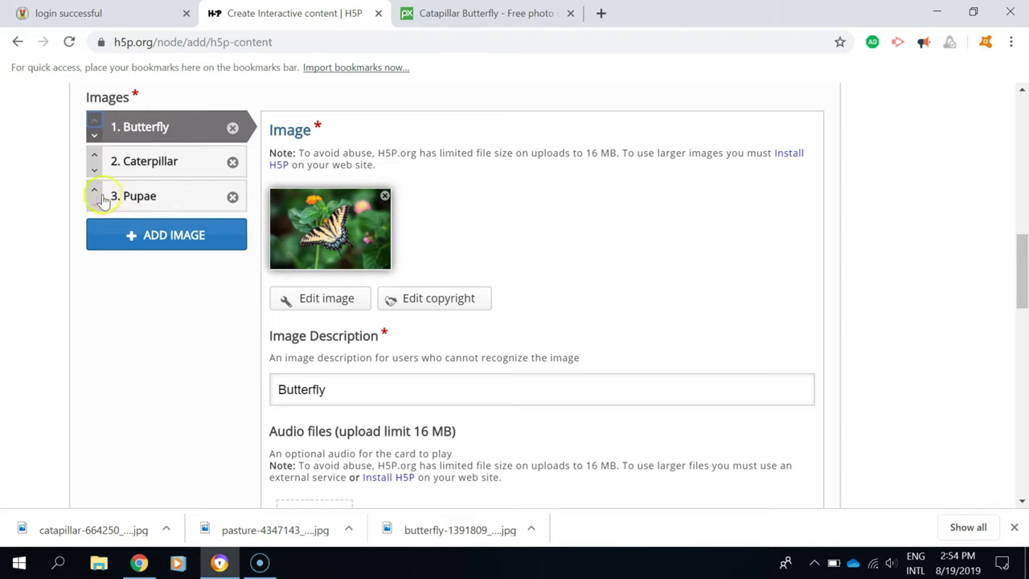
click(95, 156)
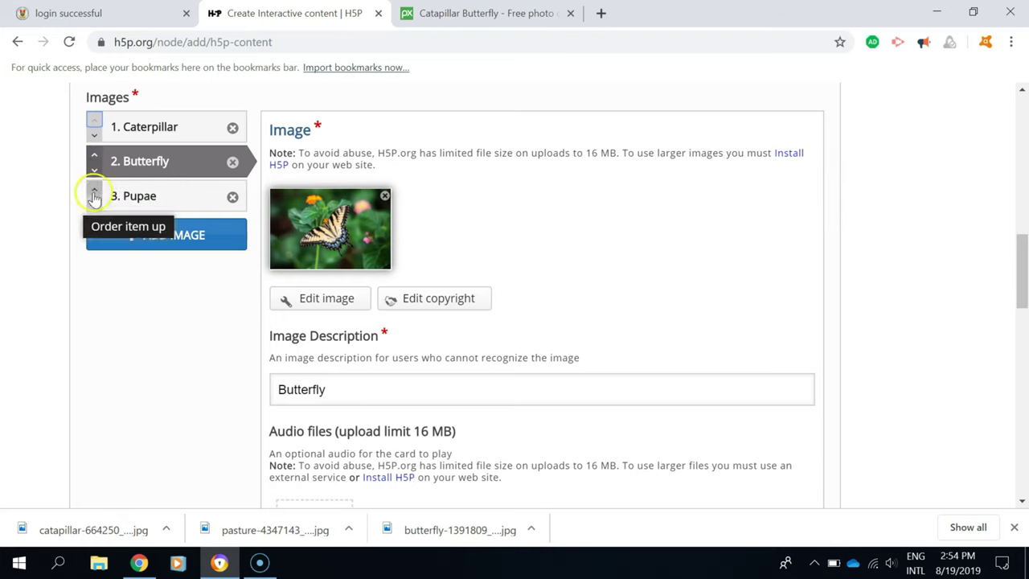
click(95, 170)
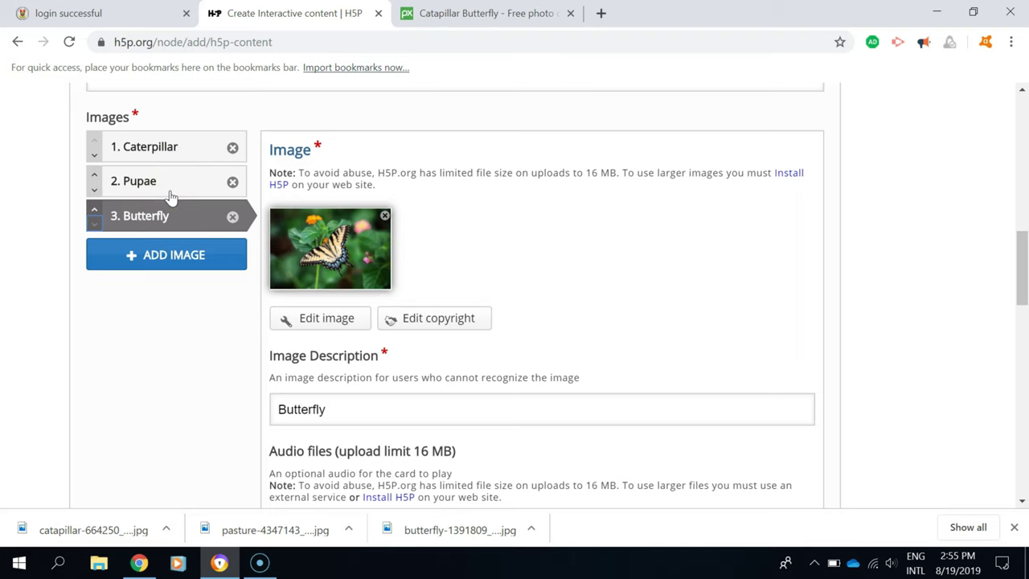
click(206, 301)
click(156, 369)
Complete the reCAPTCHA verification by selecting all the images with cars.
drag(1023, 304, 1019, 402)
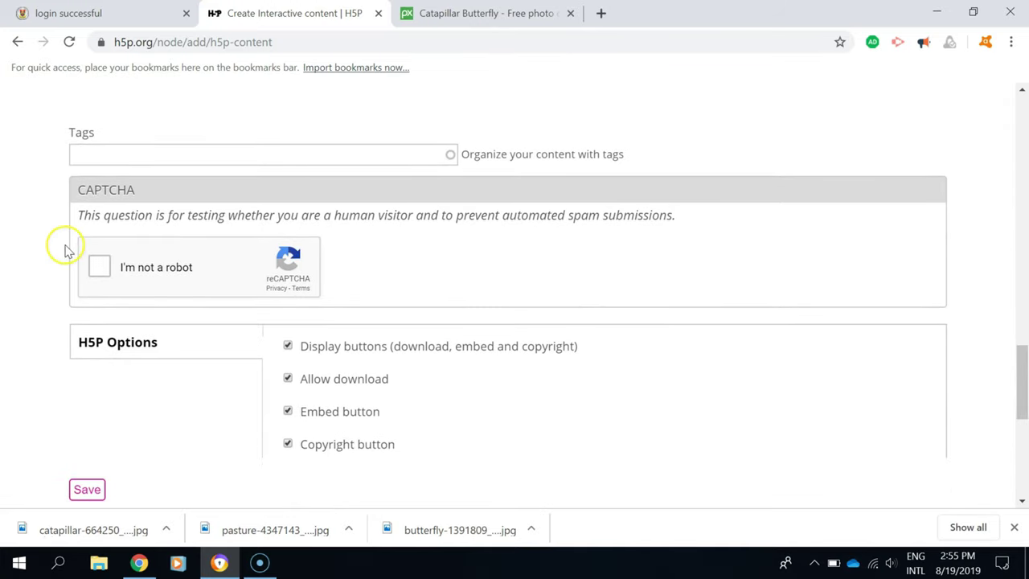
click(100, 268)
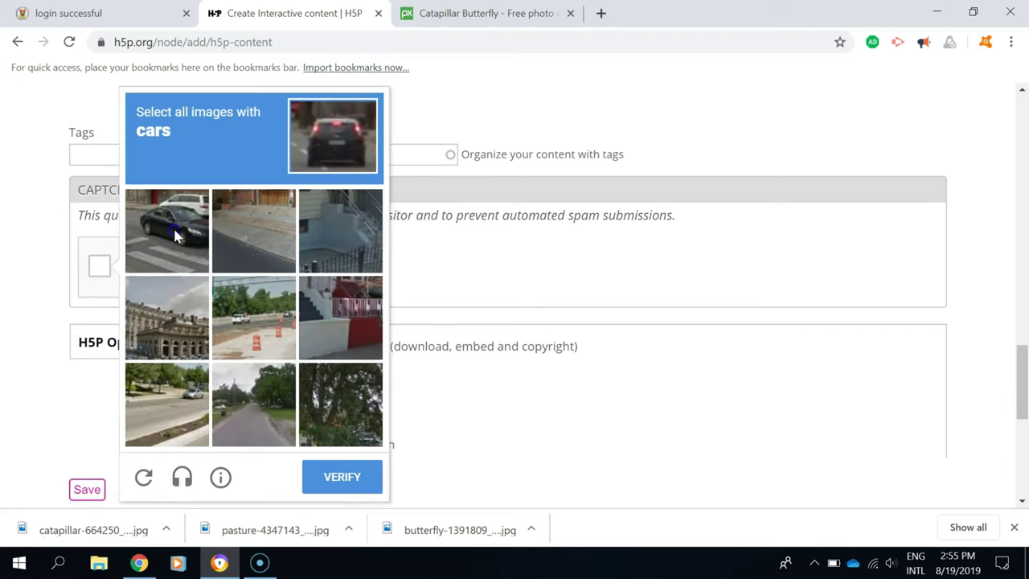
click(173, 229)
click(245, 323)
click(166, 406)
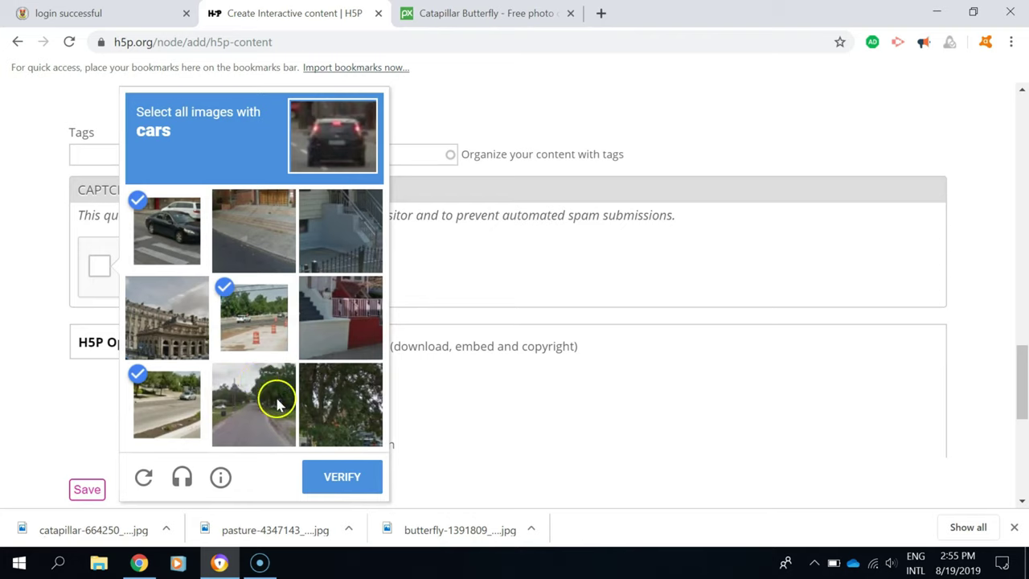
click(324, 479)
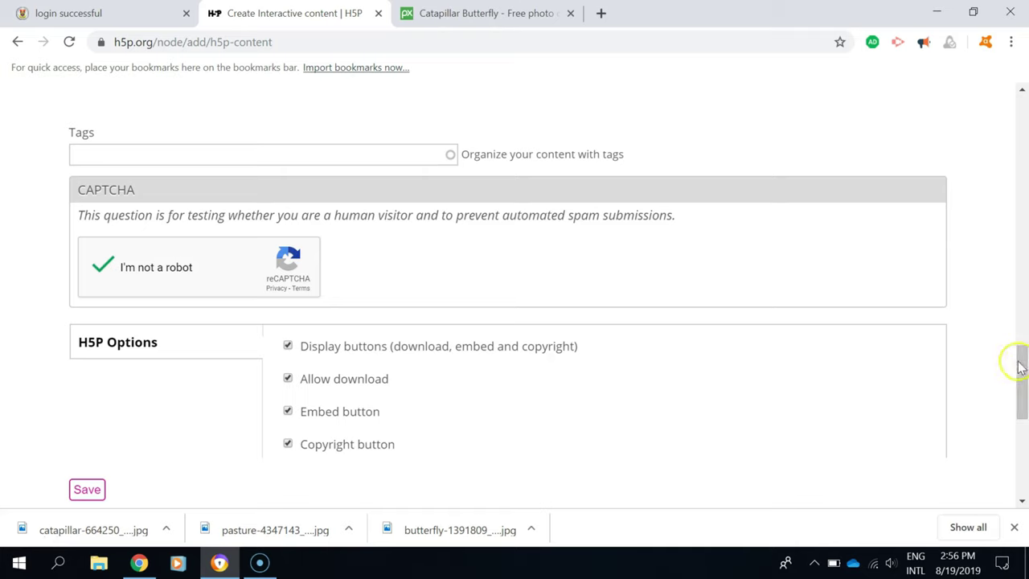
Save the Butterfly Life Cycle activity with all H5P display options left enabled.
drag(1021, 391, 1024, 424)
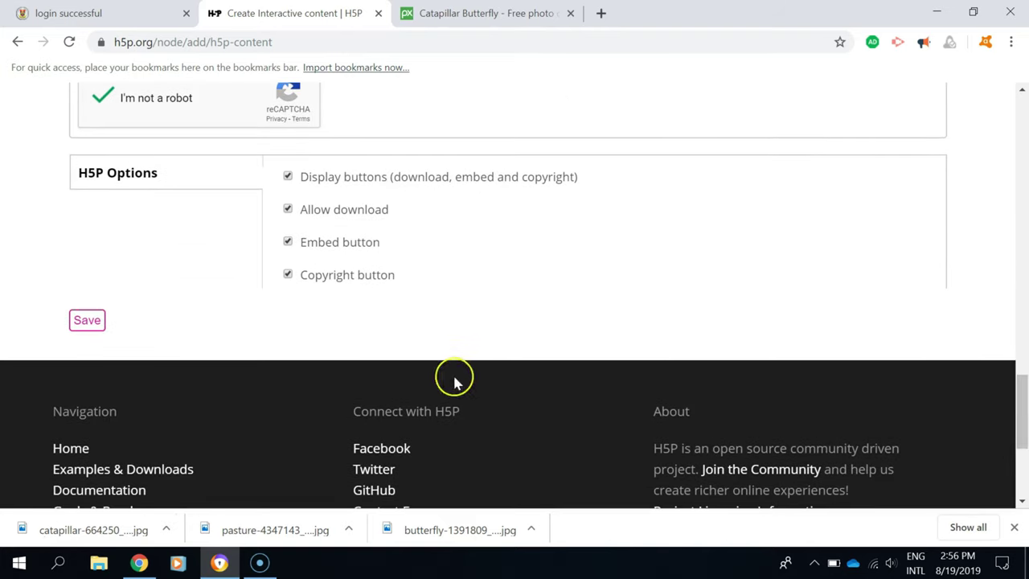
click(89, 324)
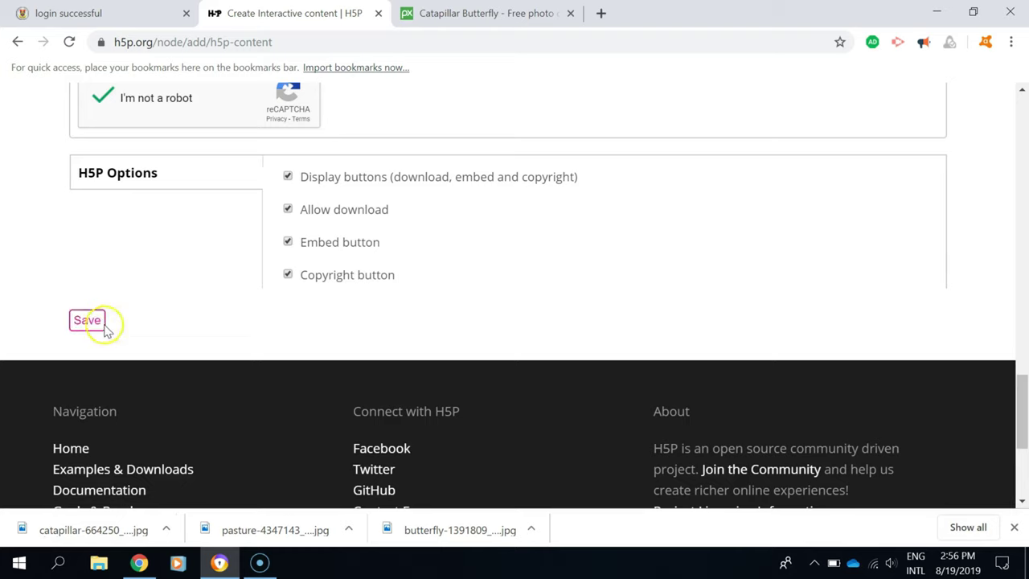
click(143, 333)
click(88, 323)
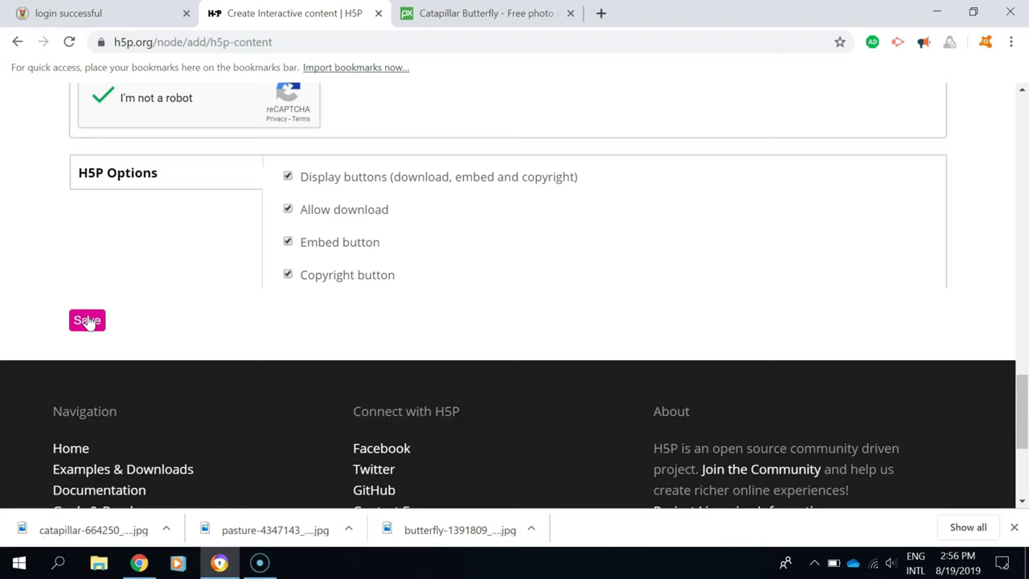
click(88, 322)
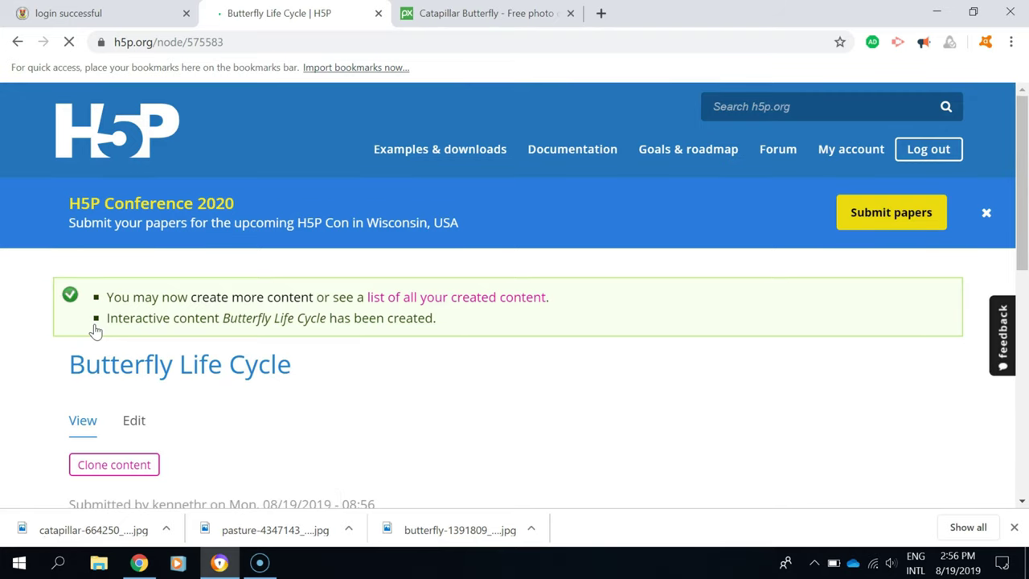
Test a wrong answer in the saved activity by arranging the cards as Pupae, Butterfly, Caterpillar and checking the sequence.
scroll(95, 329, down, 3)
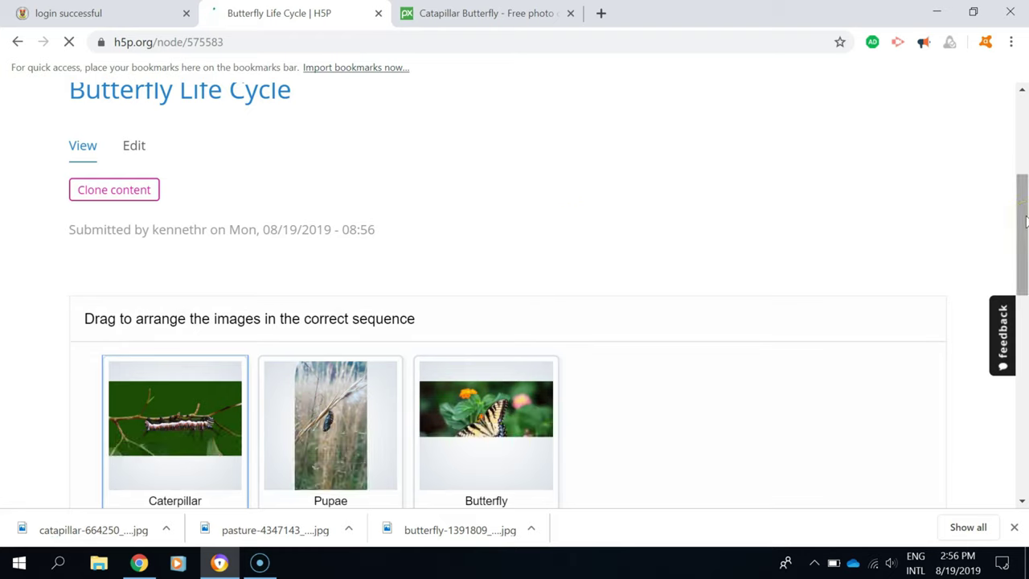
drag(1025, 210, 1025, 256)
drag(1026, 259, 1028, 264)
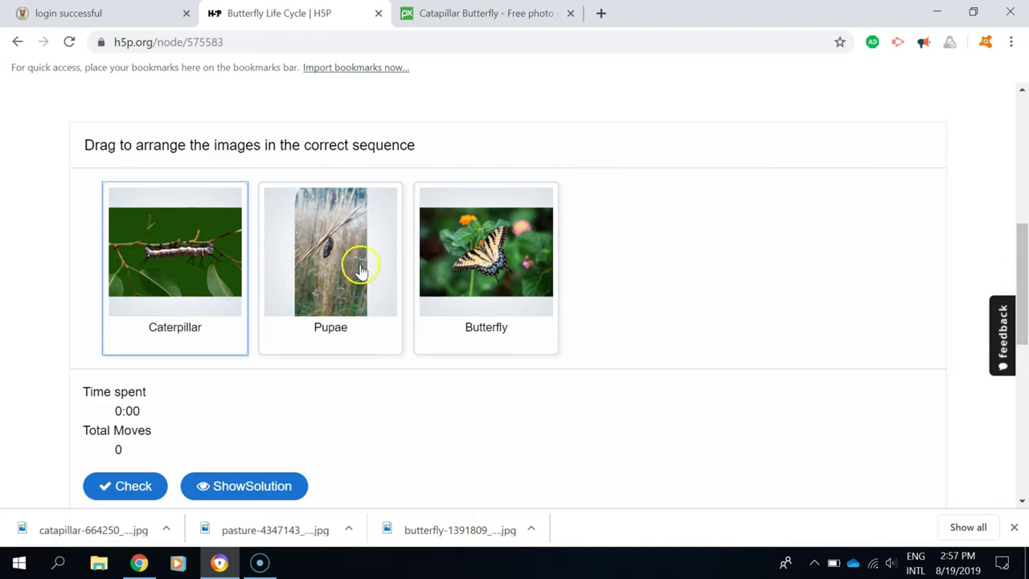
drag(322, 268, 153, 271)
drag(471, 246, 312, 245)
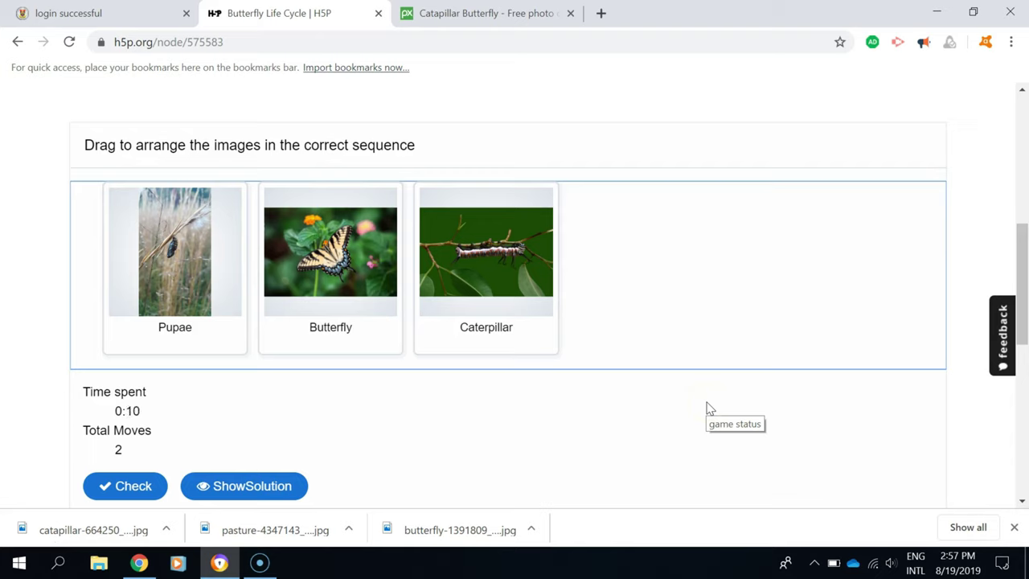
drag(384, 317, 554, 308)
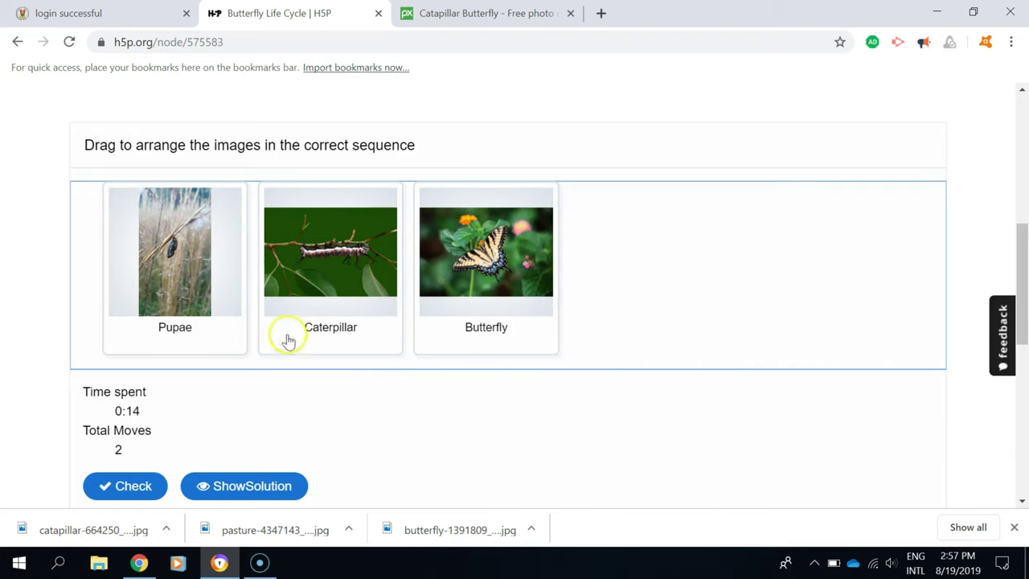
click(366, 273)
drag(366, 273, 501, 281)
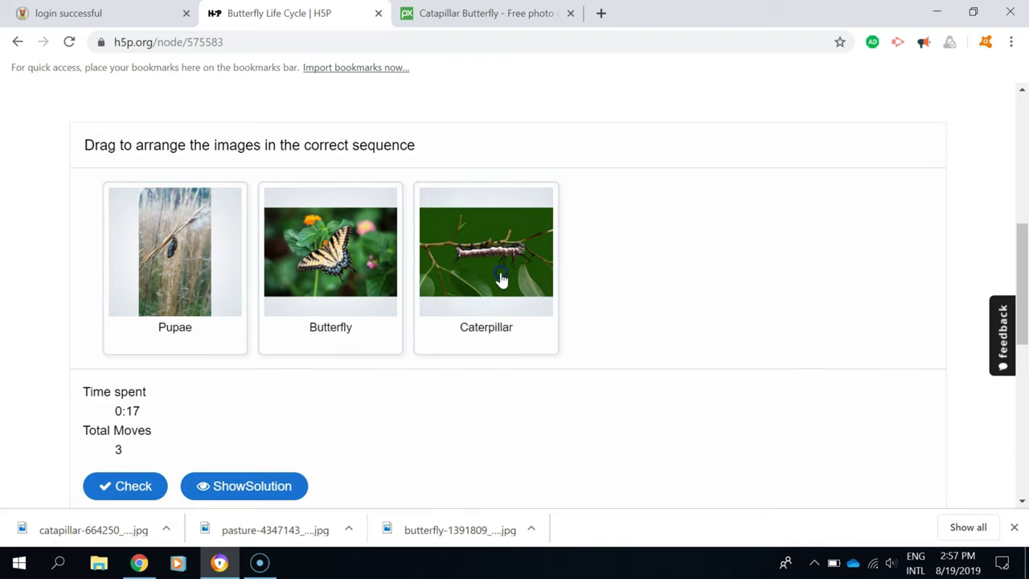
click(138, 488)
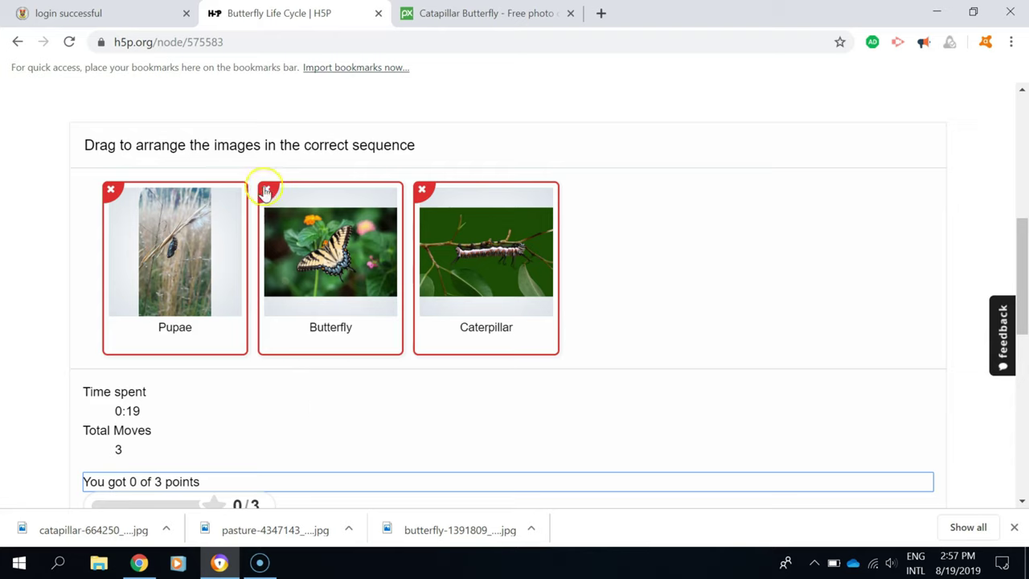
click(460, 278)
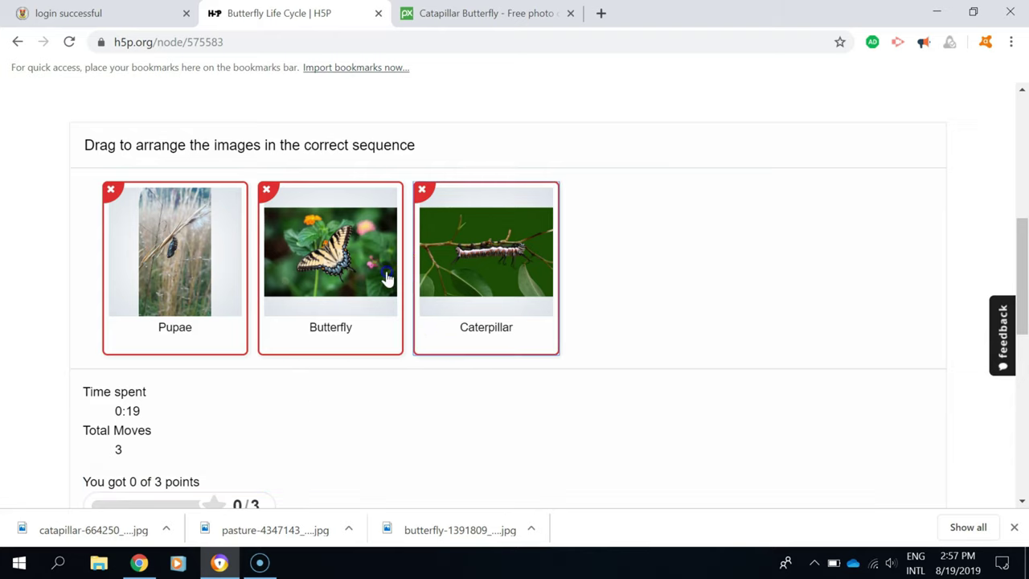
click(525, 409)
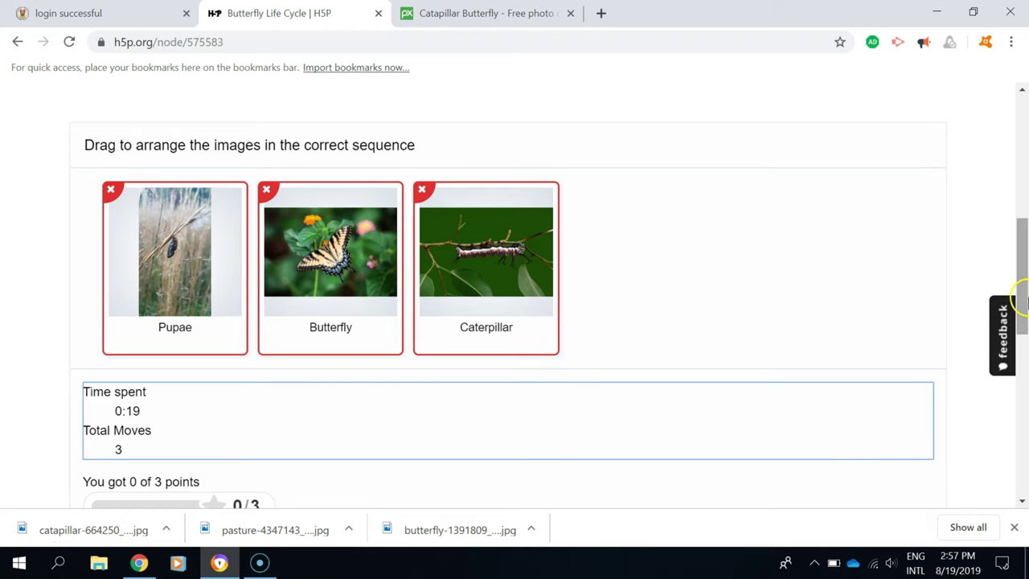
Retry the activity, arrange the cards as Caterpillar, Pupae, Butterfly and check the sequence.
scroll(1023, 297, down, 2)
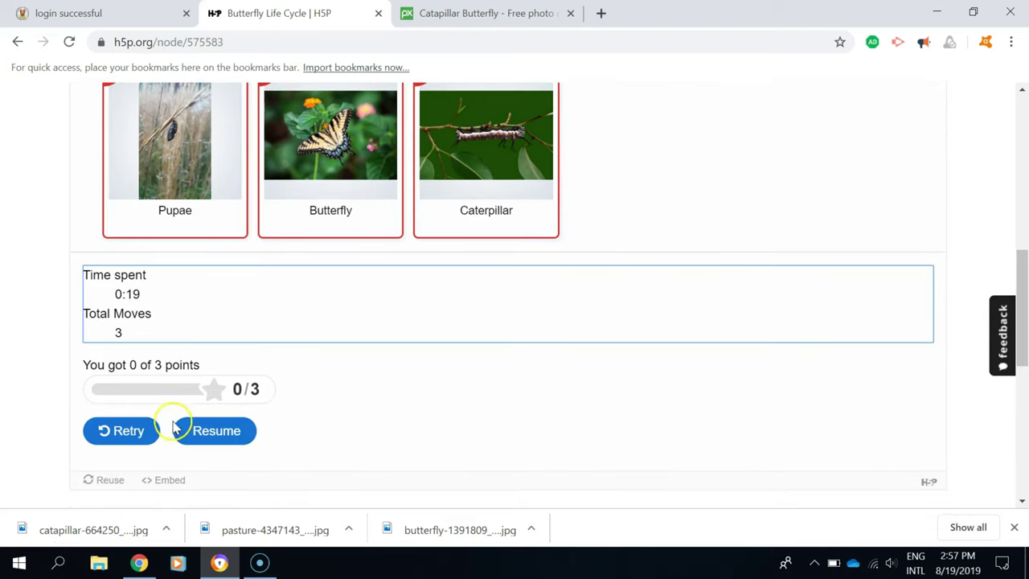
scroll(1026, 312, up, 1)
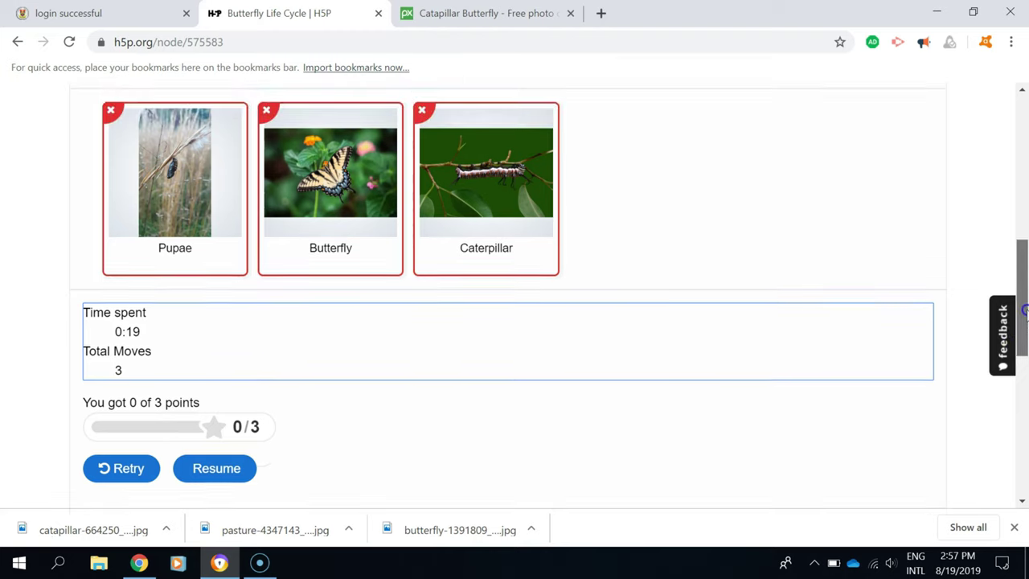
scroll(1025, 312, up, 1)
scroll(1026, 314, down, 1)
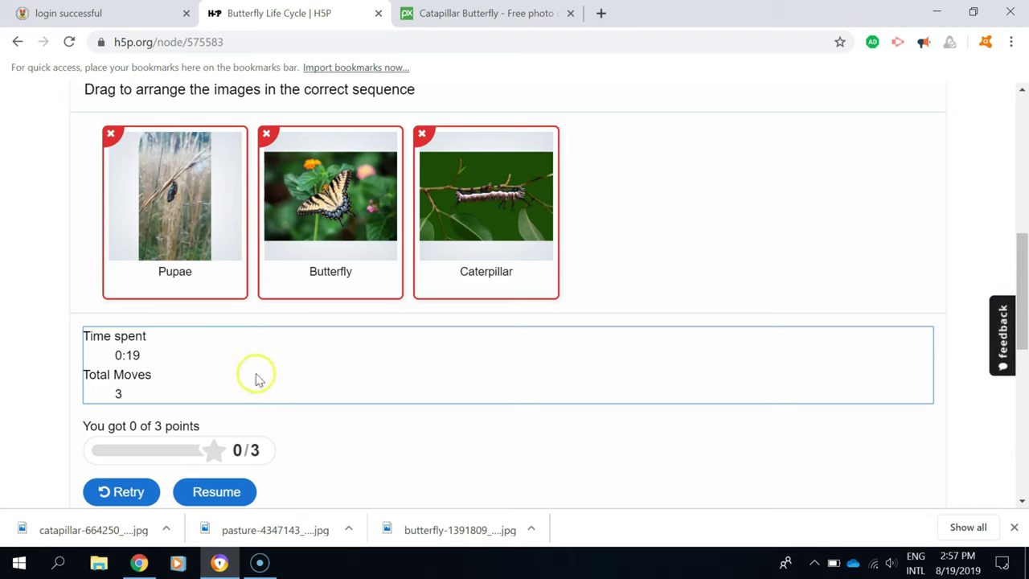
click(127, 494)
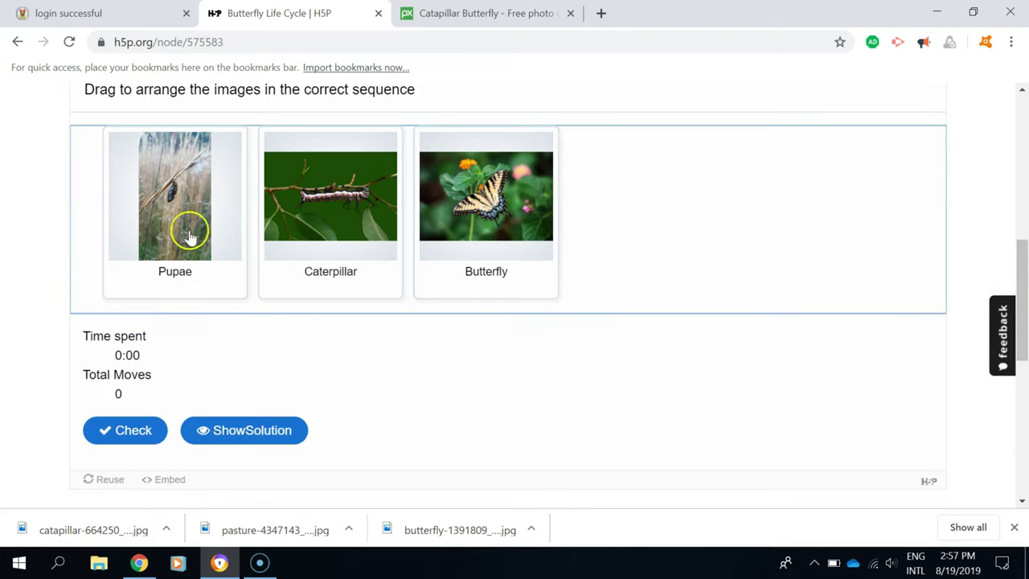
drag(296, 203, 142, 195)
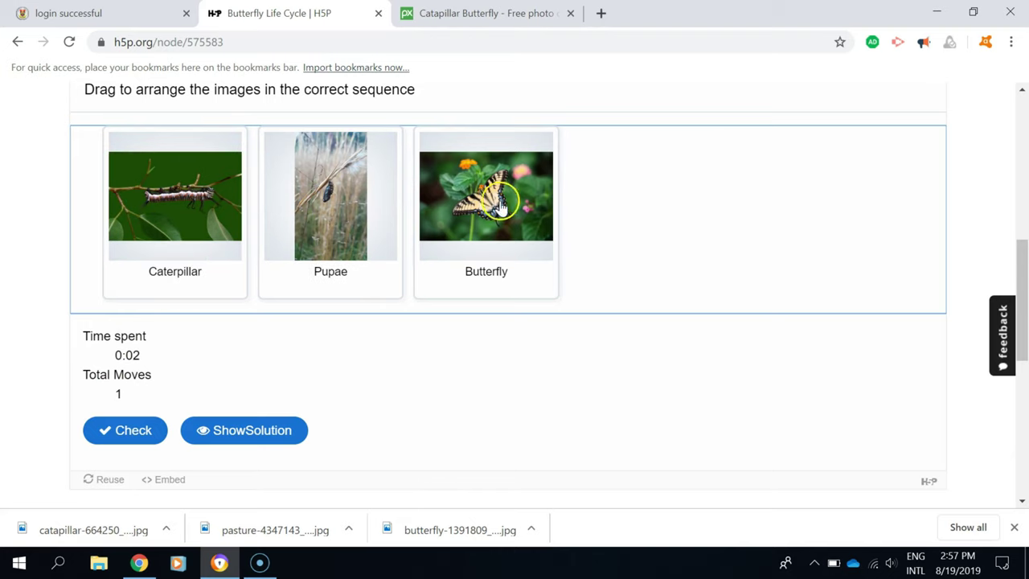
click(135, 429)
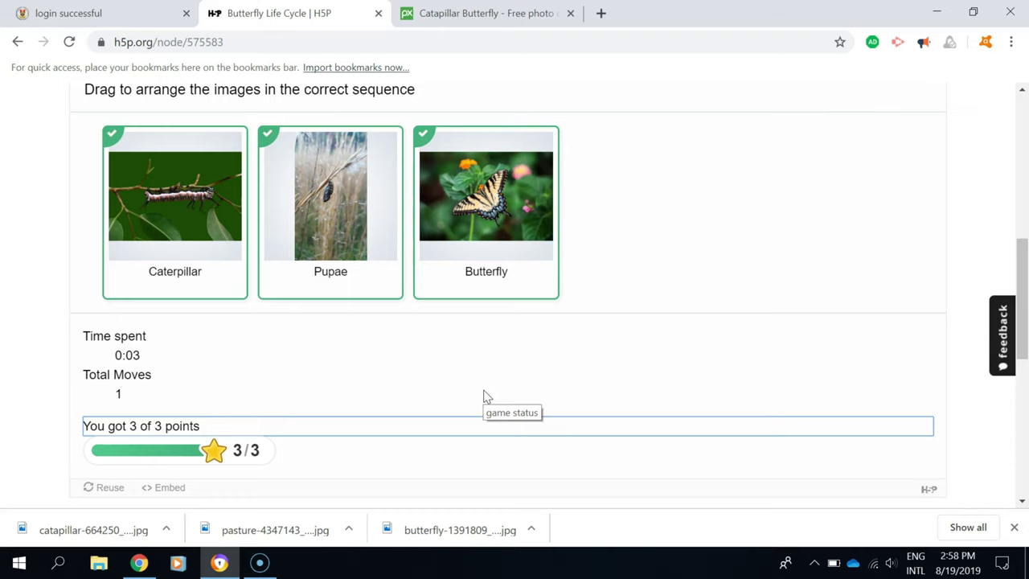
Open the H5P user account page from the finished activity.
click(620, 363)
scroll(662, 363, up, 1)
scroll(662, 367, up, 4)
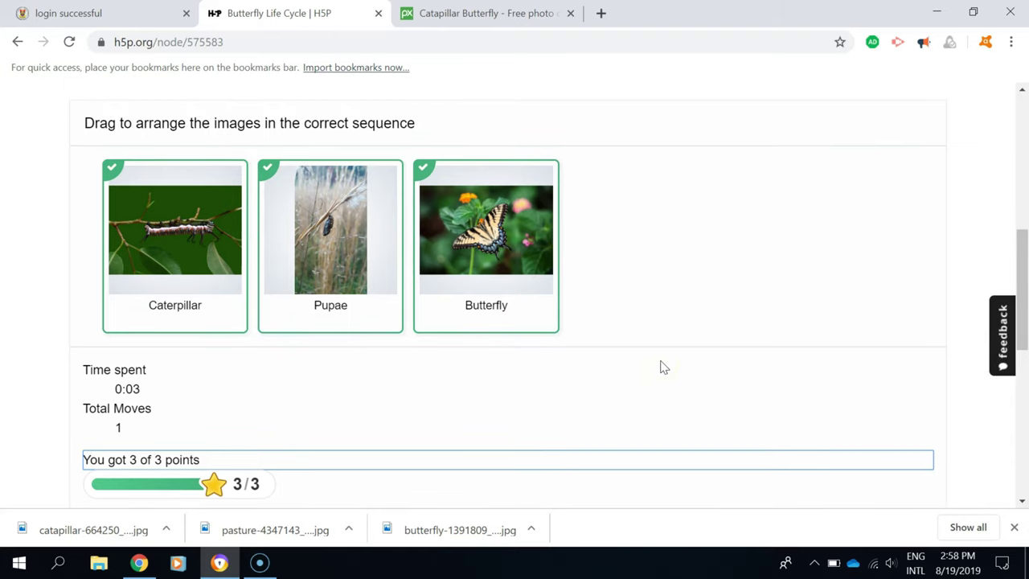
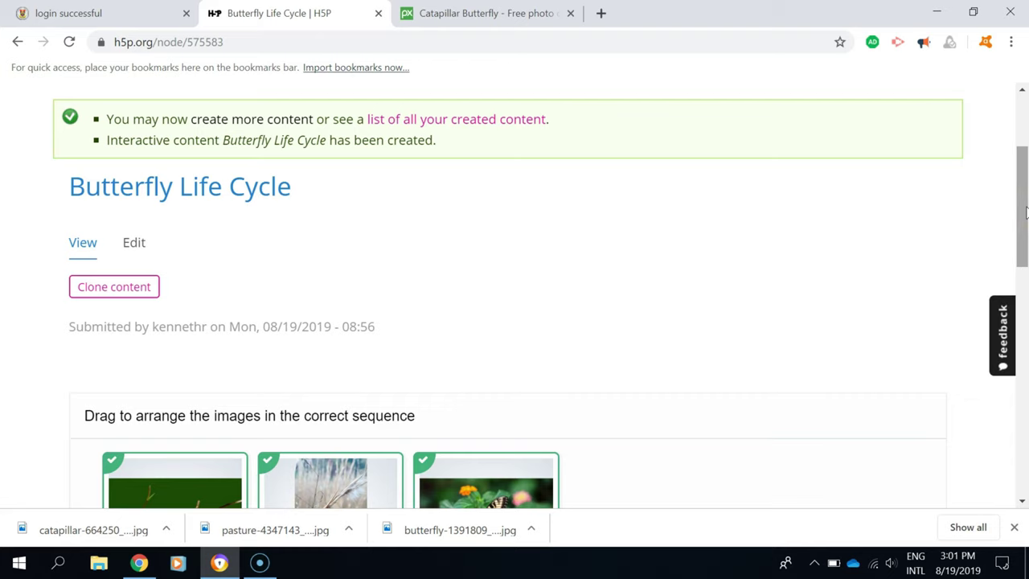
drag(1025, 210, 1026, 232)
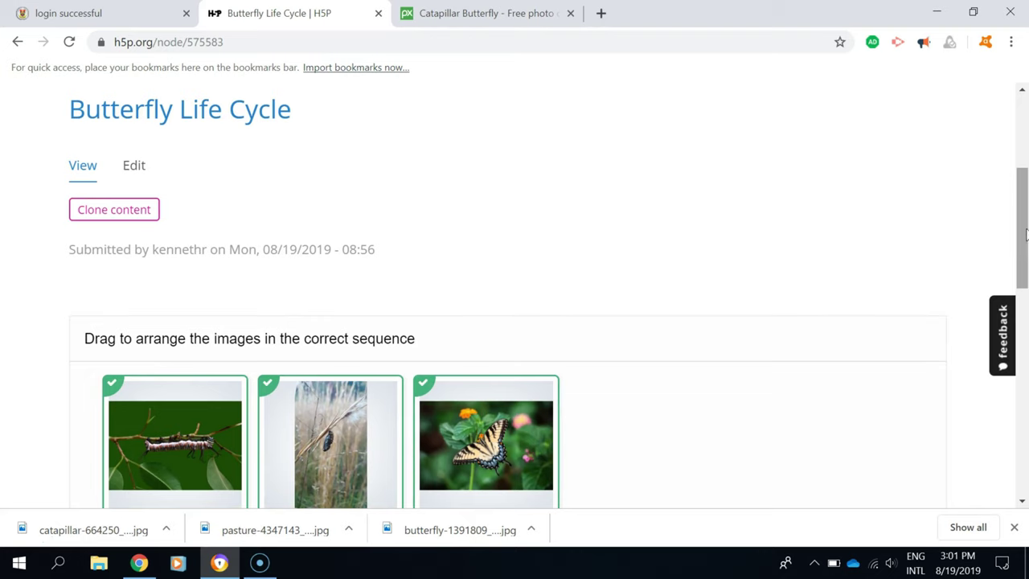
drag(1026, 234, 1026, 131)
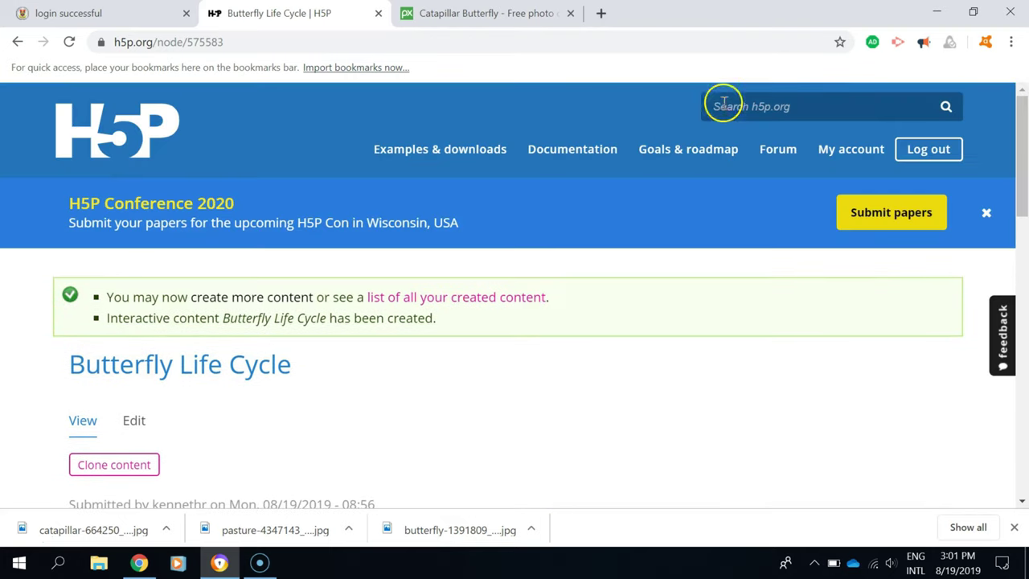
click(856, 160)
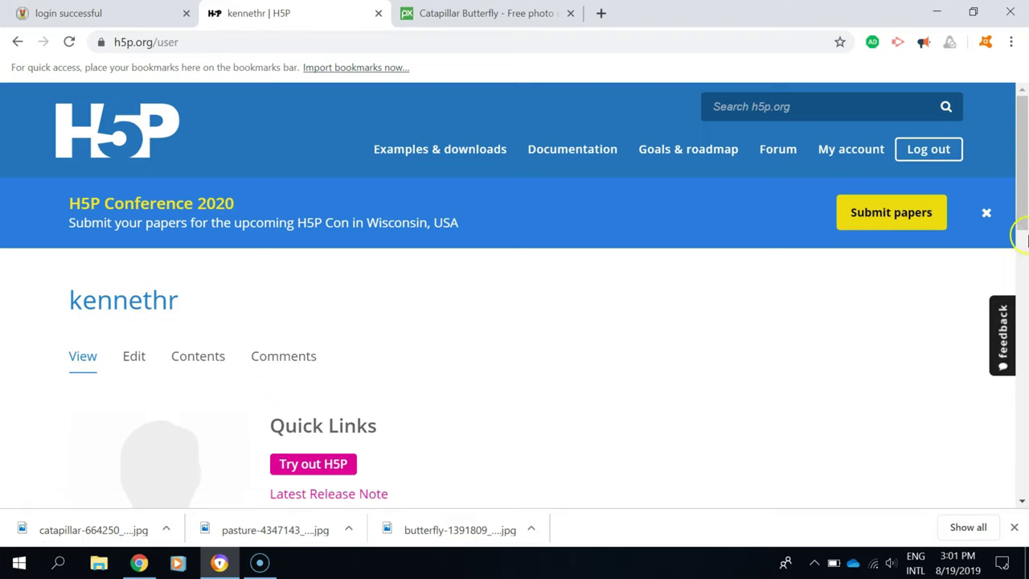
Show all of the account's H5P contents and open the "map of sabah" activity from the list.
drag(1023, 201, 1026, 329)
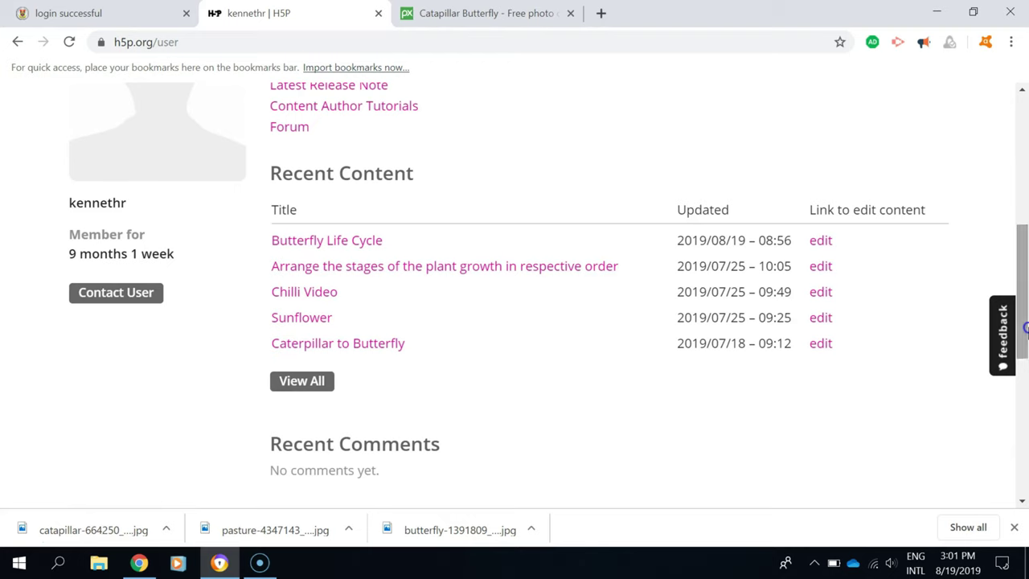
click(316, 382)
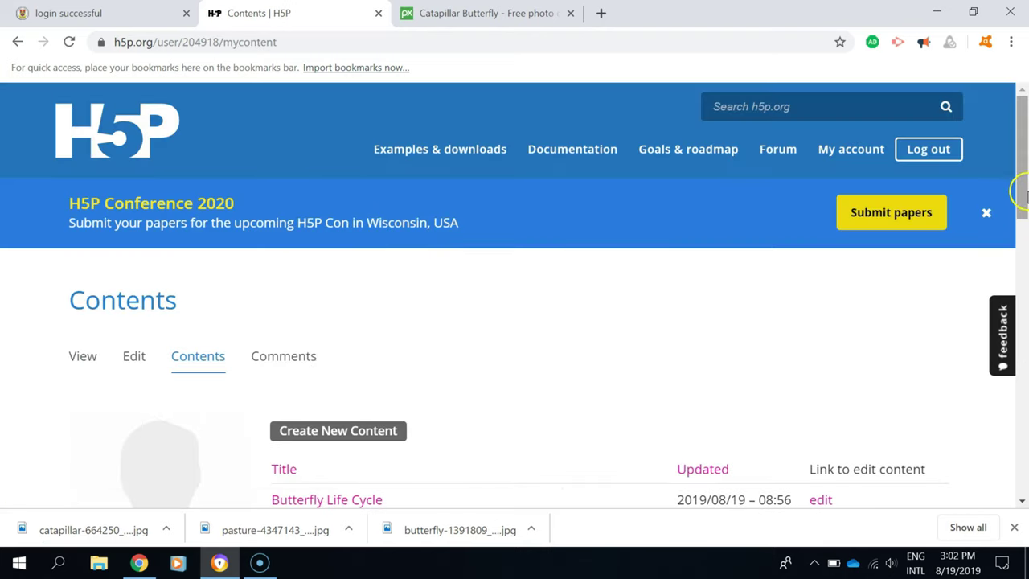
drag(1020, 179, 1024, 272)
scroll(1026, 272, down, 1)
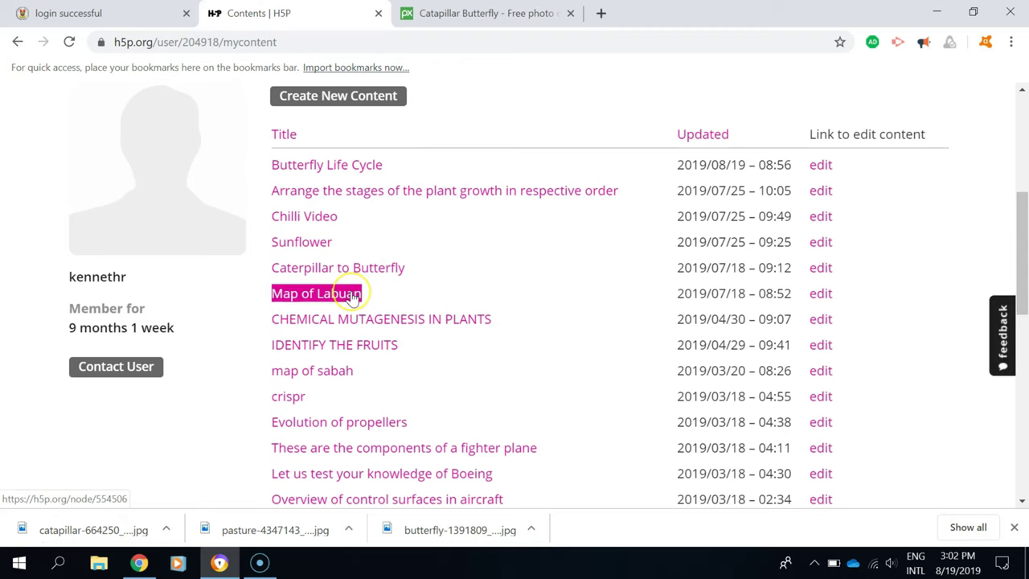
click(331, 377)
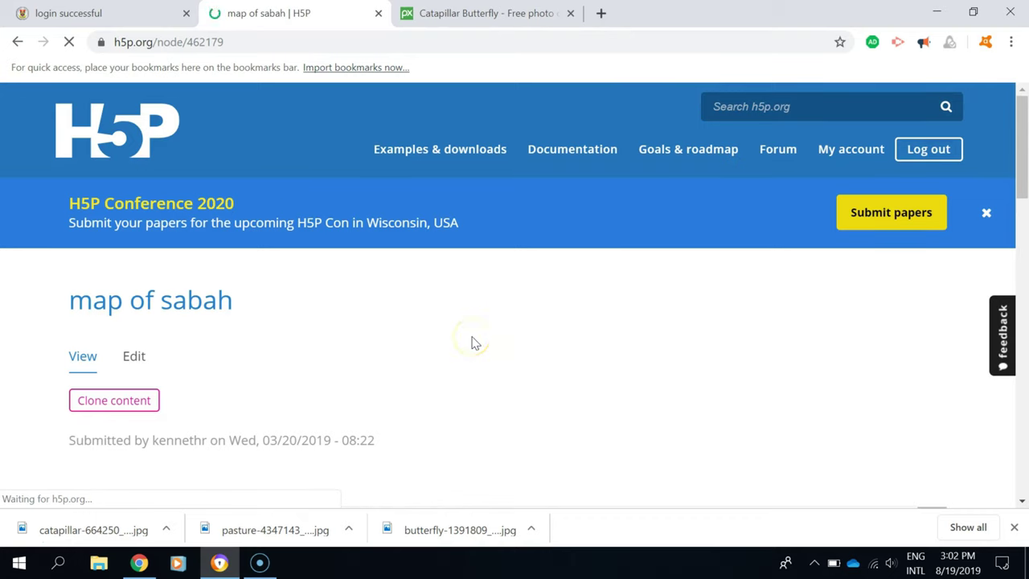
click(1023, 171)
drag(1025, 173, 1026, 273)
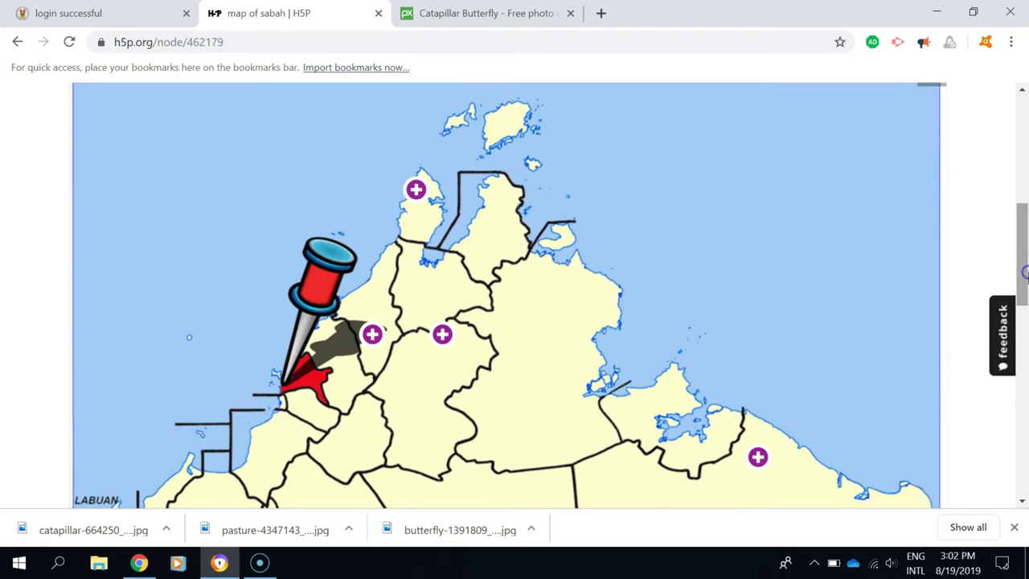
Reduce the browser's page zoom to 75% for the map of sabah activity.
click(1011, 42)
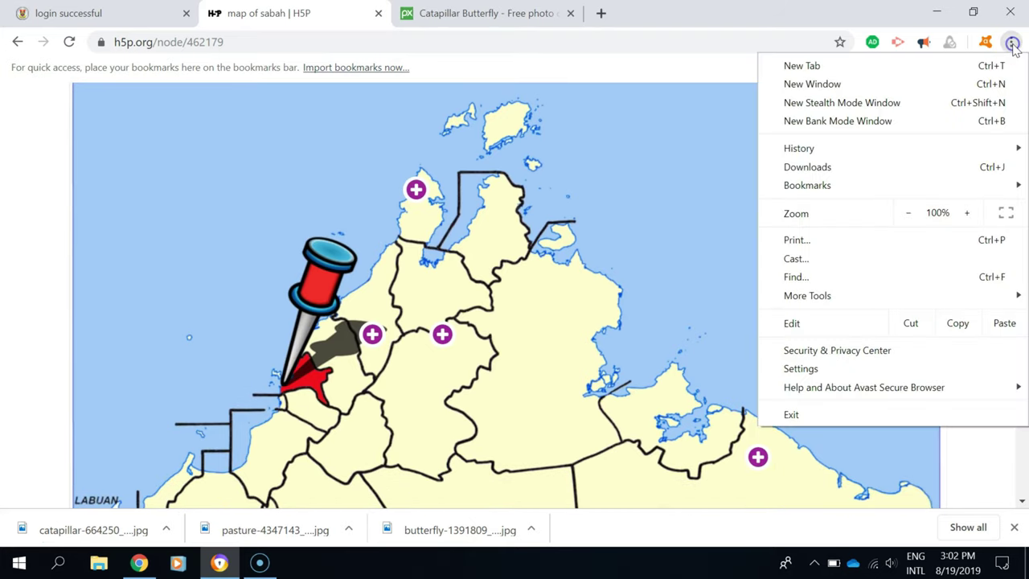
click(909, 214)
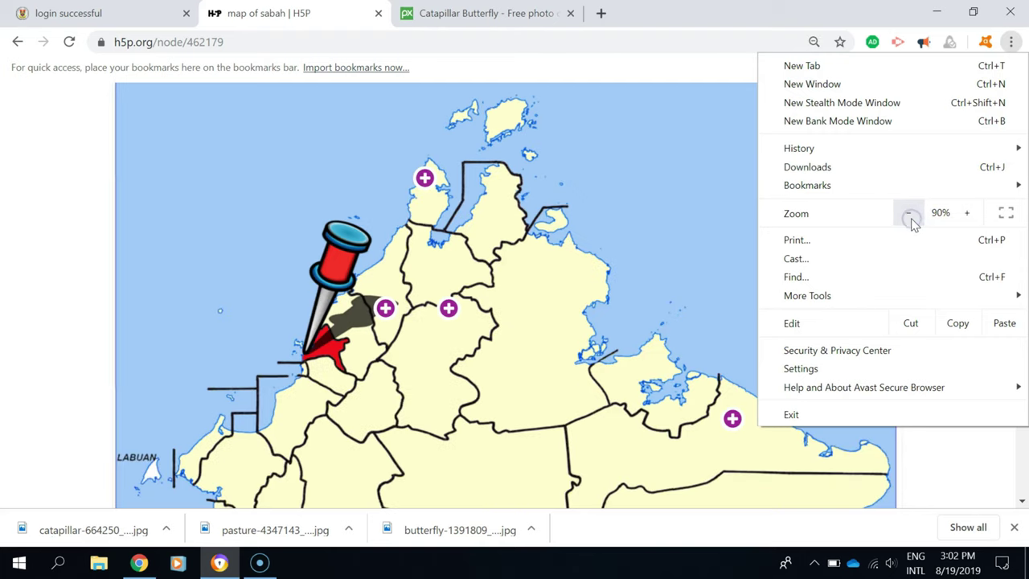
click(910, 214)
click(910, 214)
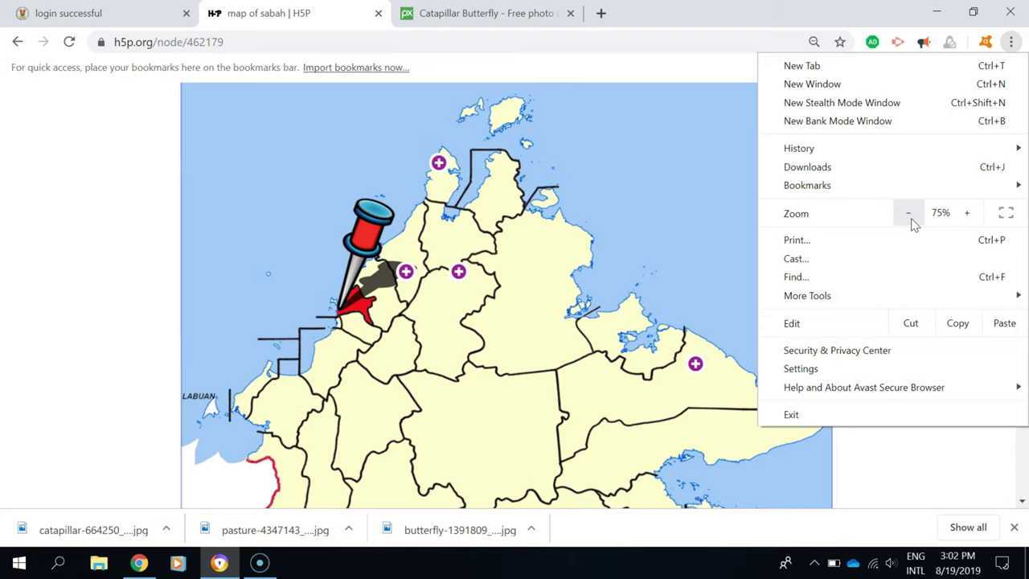
click(46, 235)
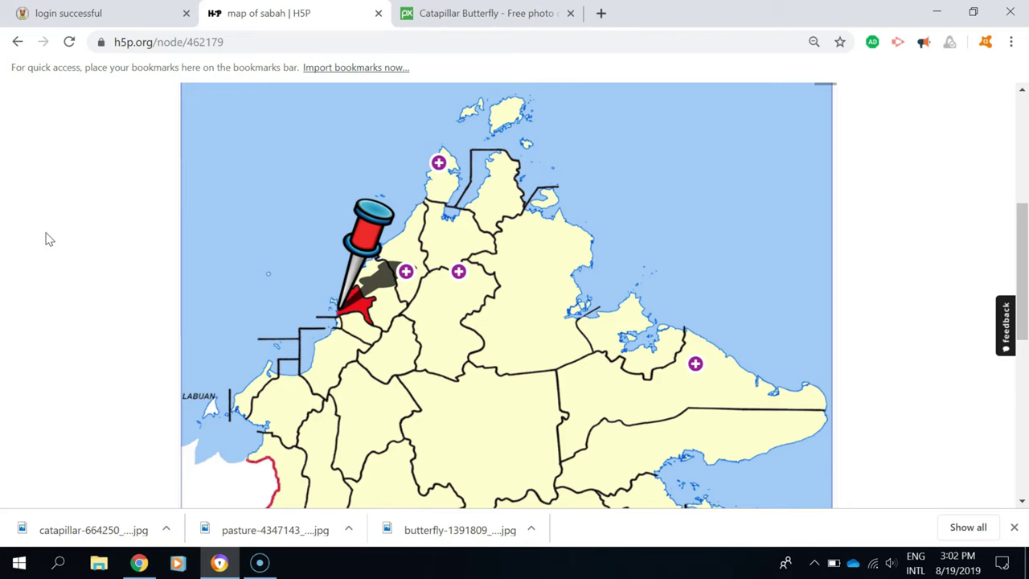
drag(211, 180, 294, 251)
click(740, 308)
click(964, 325)
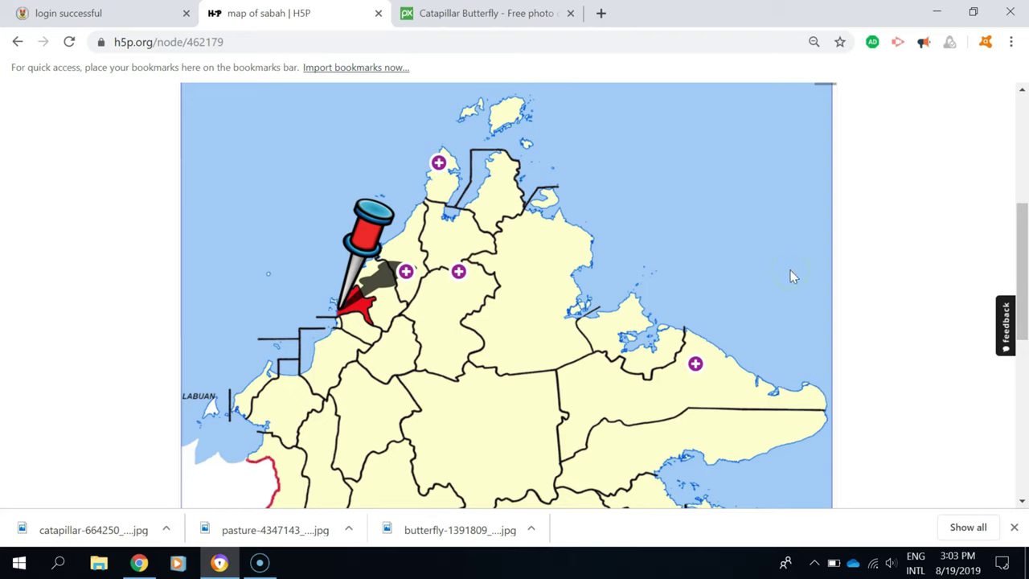
Play the Kiulu River white water rafting video in the hotspot beside the pushpin, muted and skipped ahead, and close it.
click(406, 272)
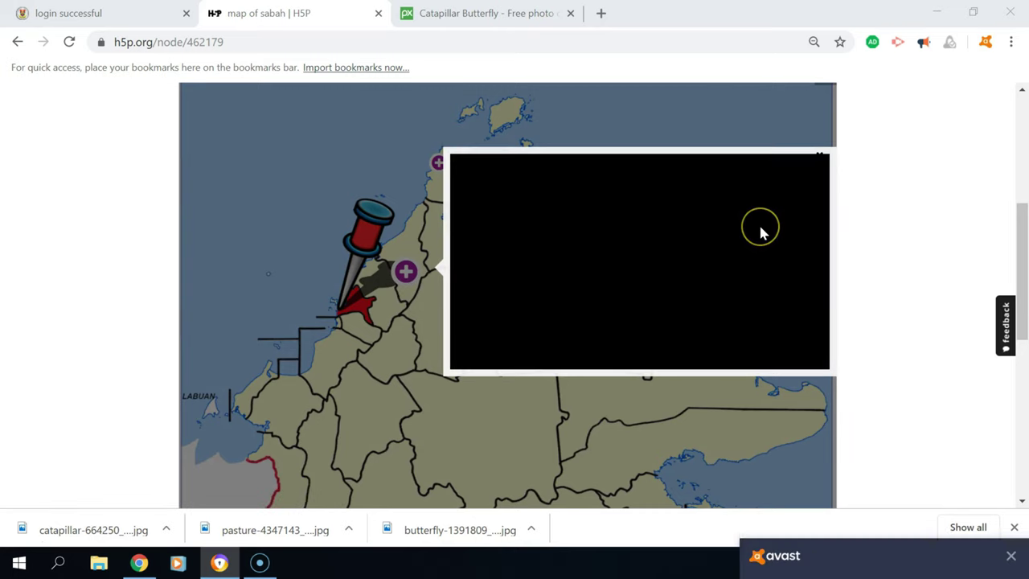
click(649, 265)
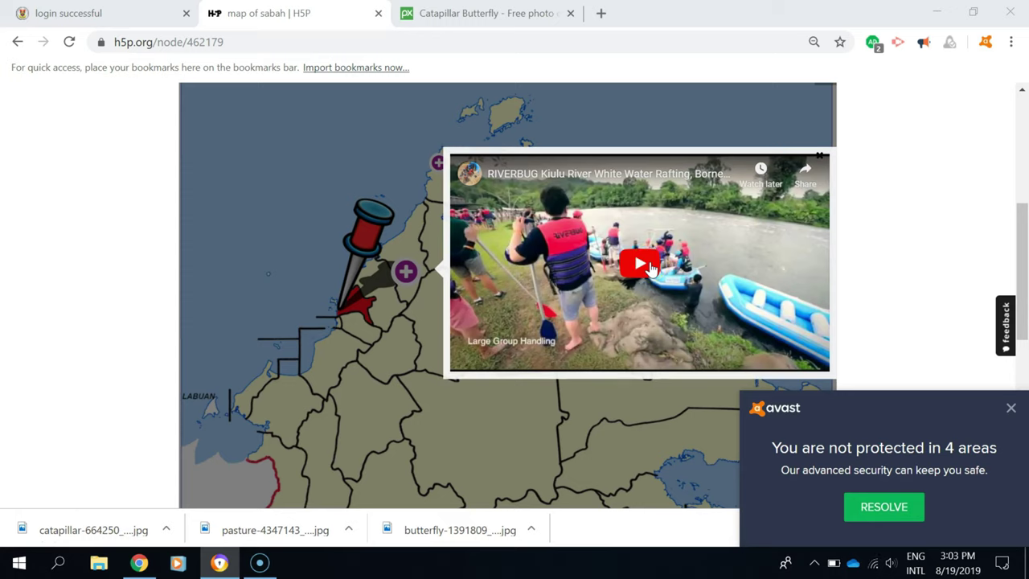
click(1010, 411)
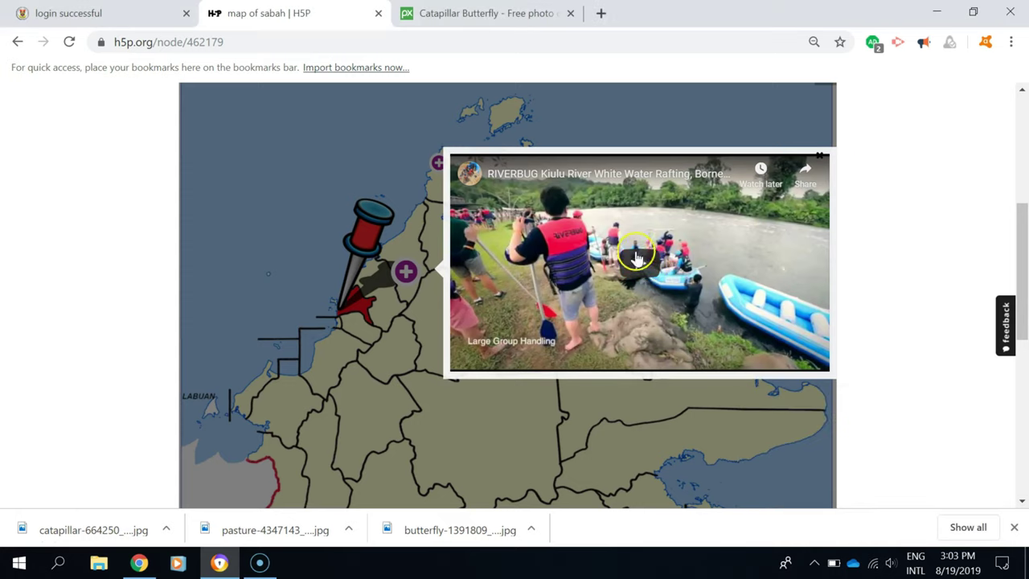
click(649, 262)
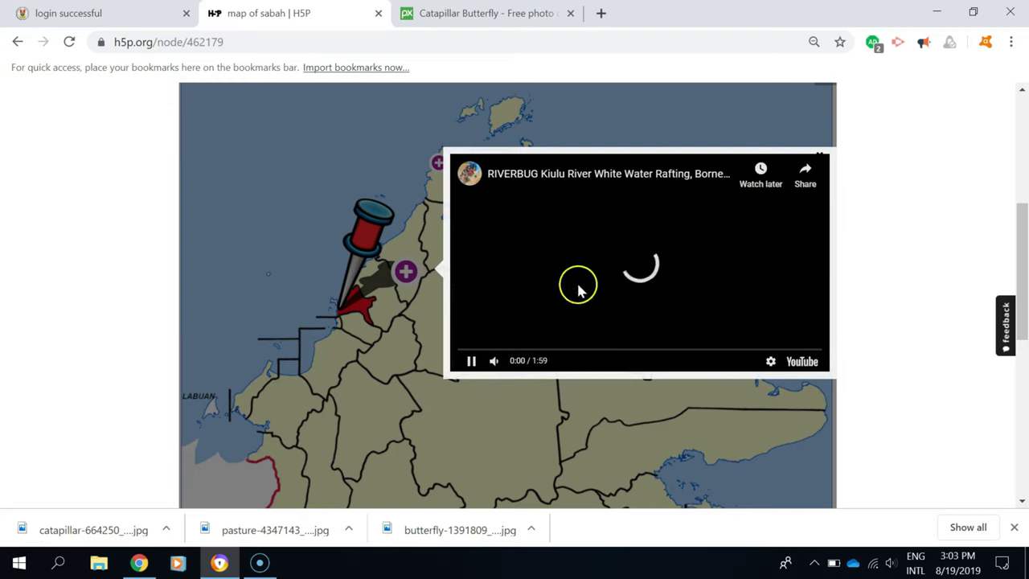
click(493, 362)
click(488, 350)
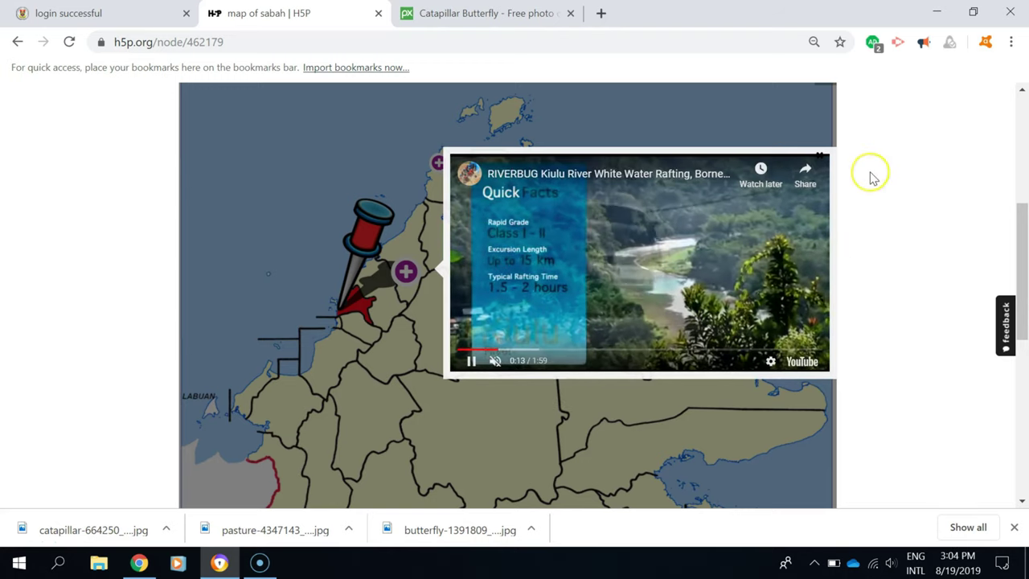
click(821, 154)
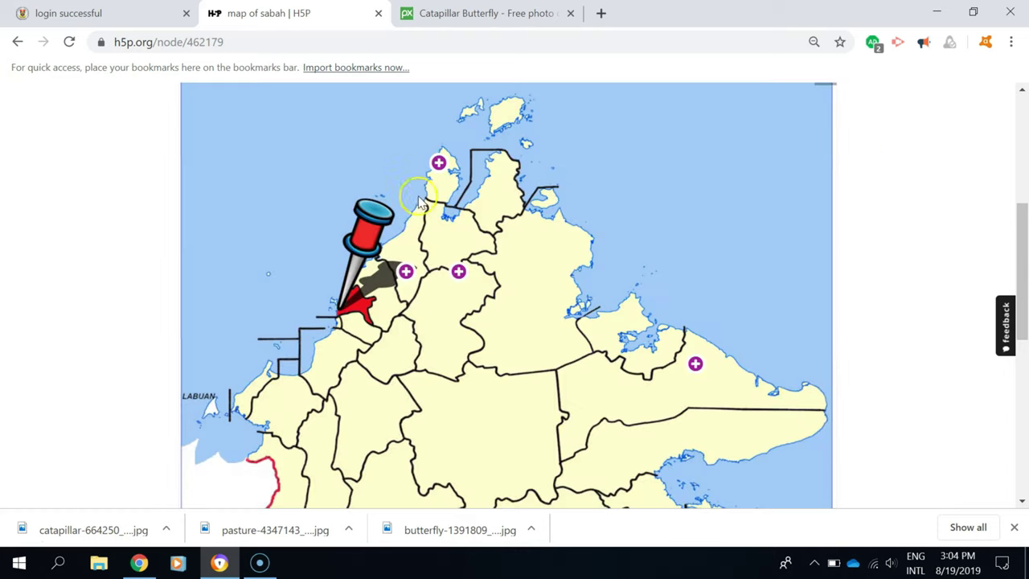
View the text of the map's eastern coast hotspot and its northern tip hotspot, closing each one.
click(696, 365)
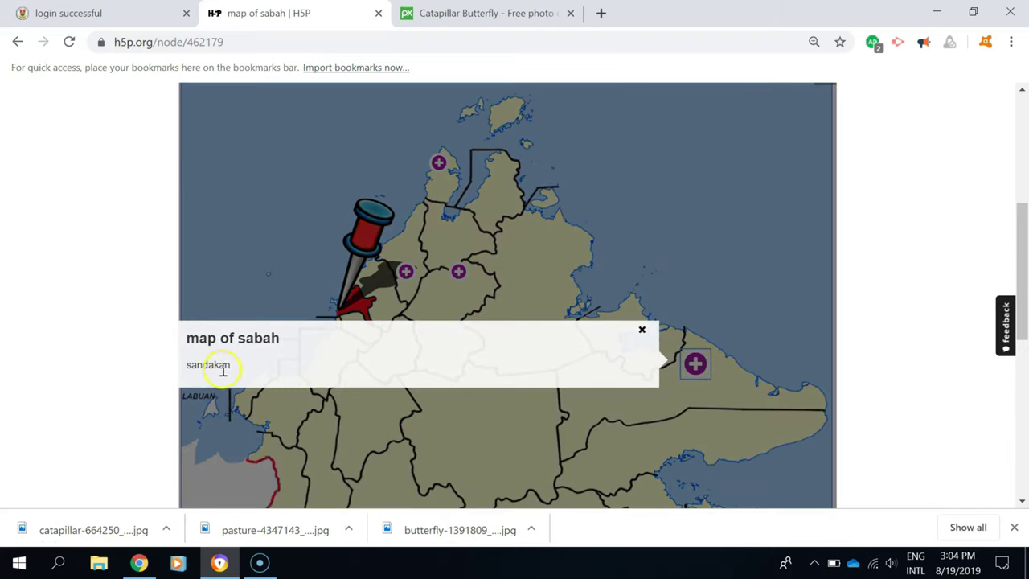
click(643, 330)
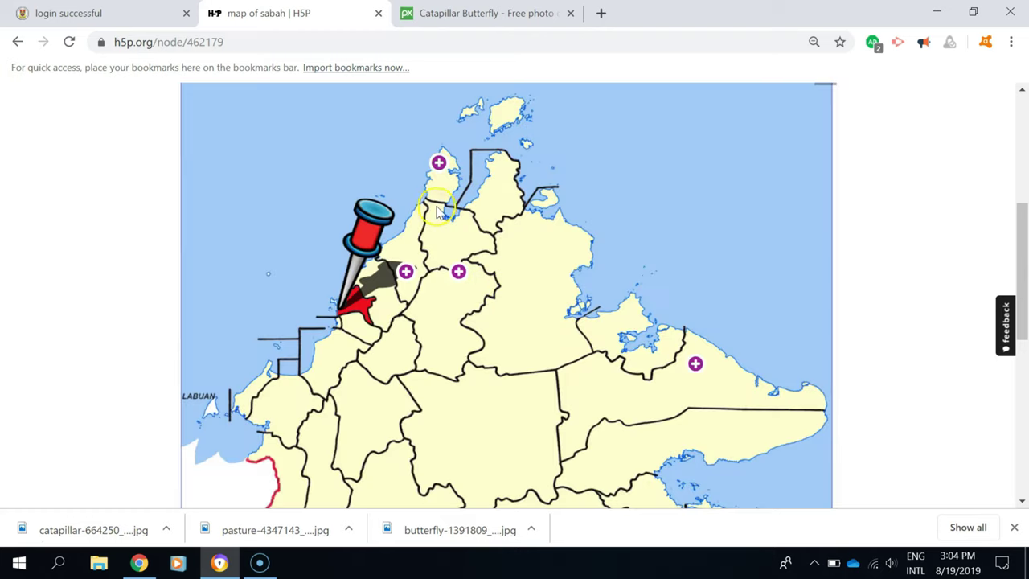
click(439, 164)
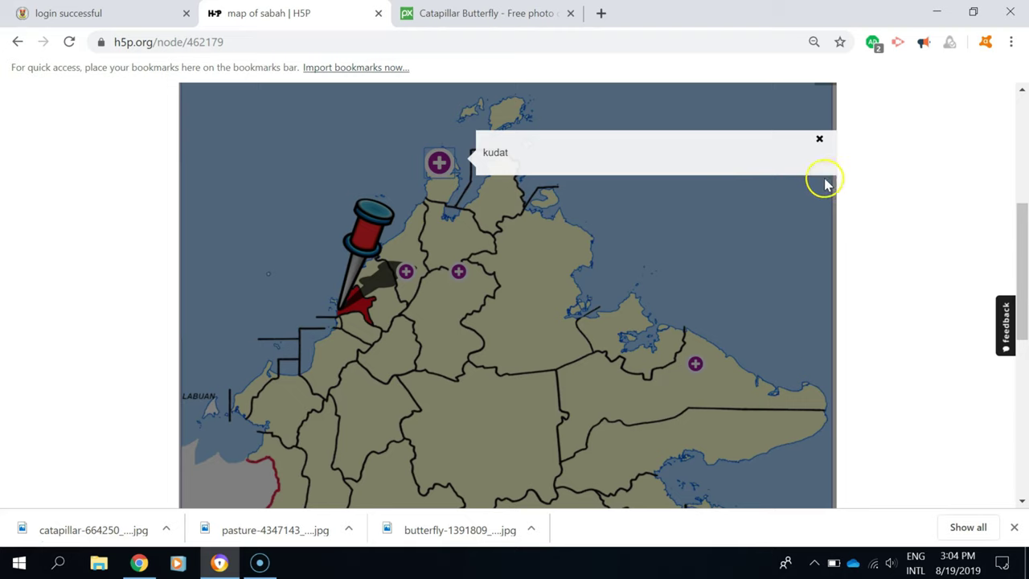
click(820, 141)
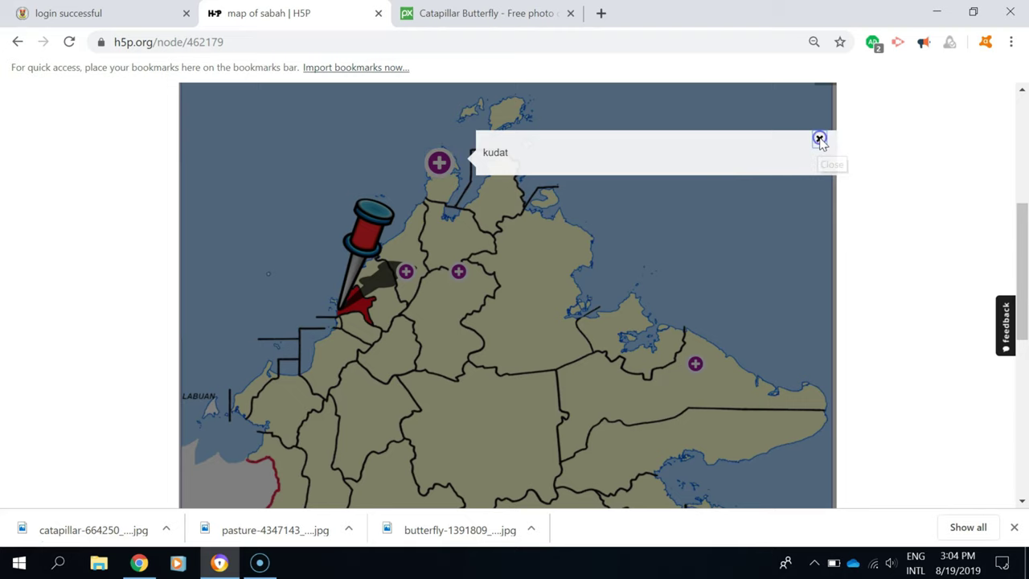
drag(1019, 258, 1020, 205)
Switch to Pixabay, search for "central nervous system" images and look through the results.
click(490, 17)
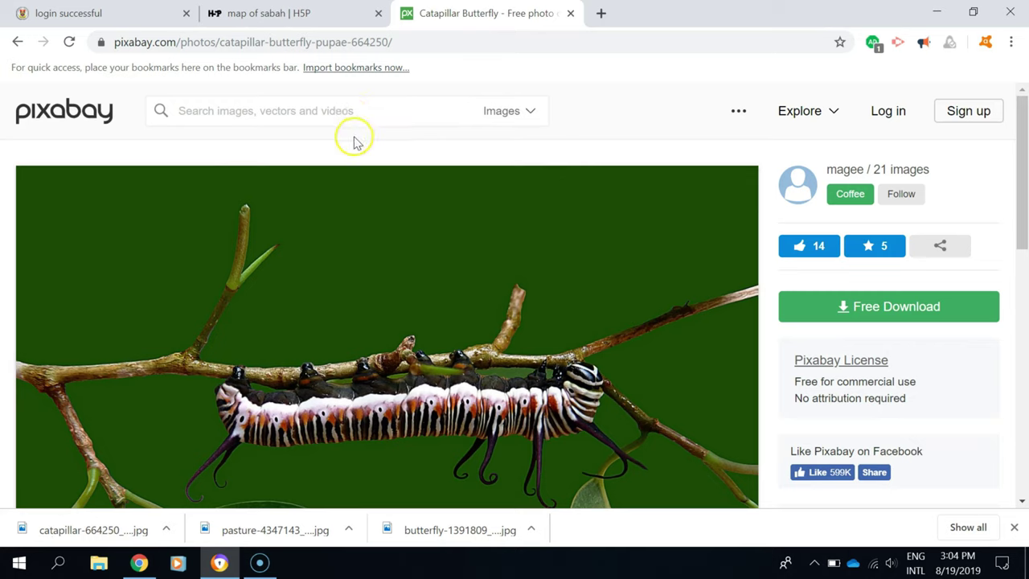
click(309, 115)
text(central nervous system)
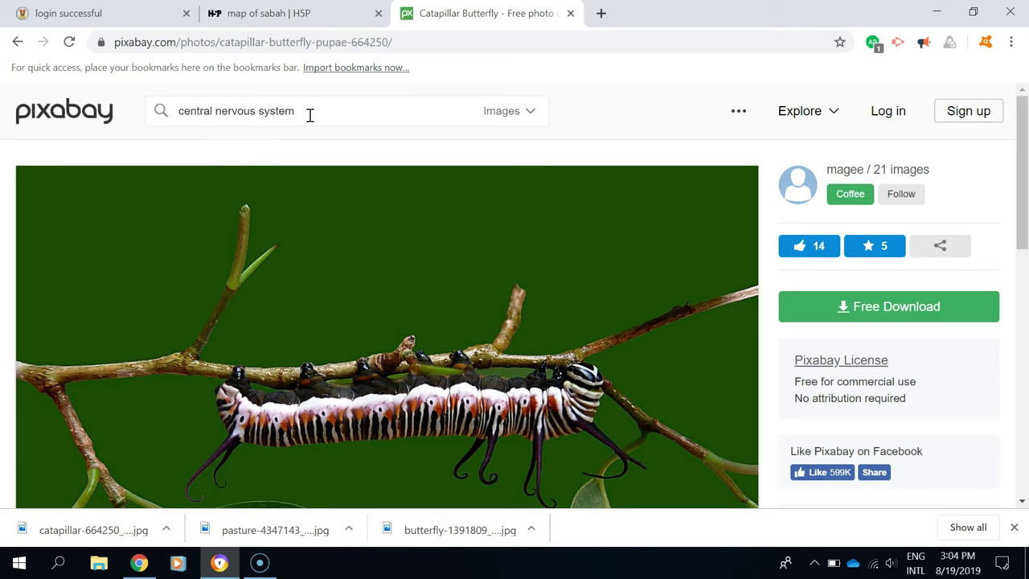
key(Return)
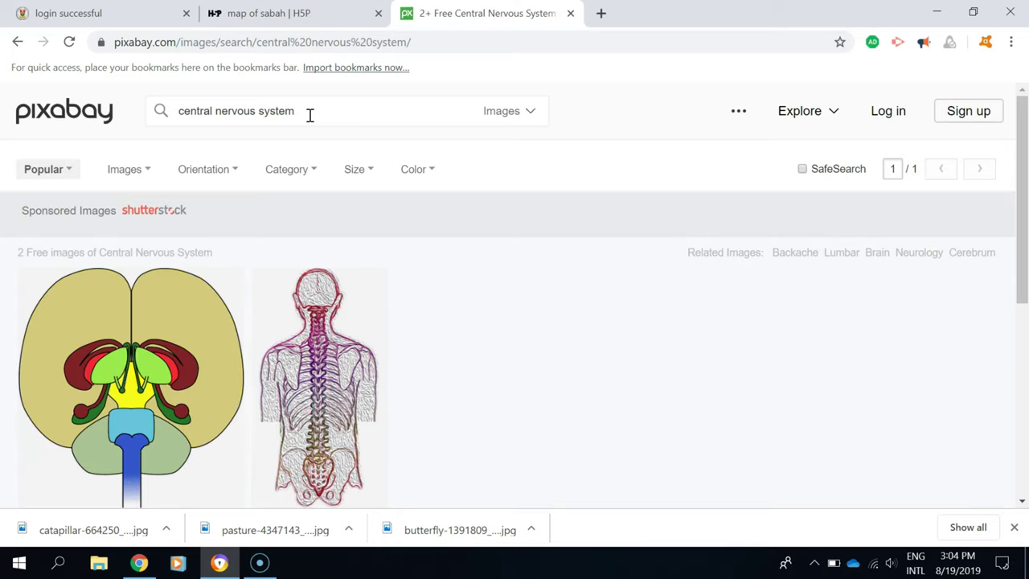
drag(1025, 168, 1025, 241)
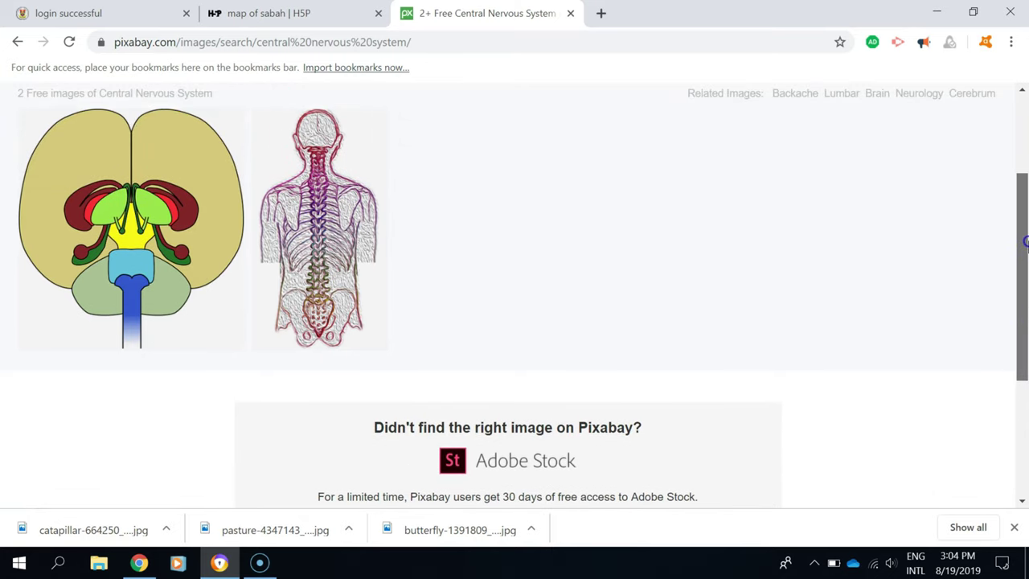
Download the human spine illustration as a 1087×1920 PNG, completing the captcha and dismissing the thank-you overlay.
click(332, 228)
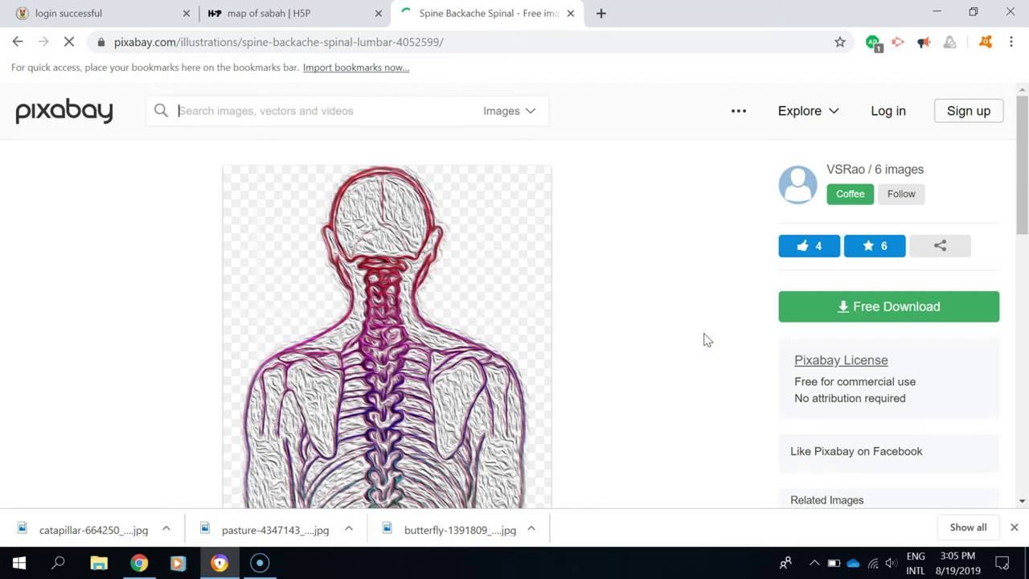
click(919, 310)
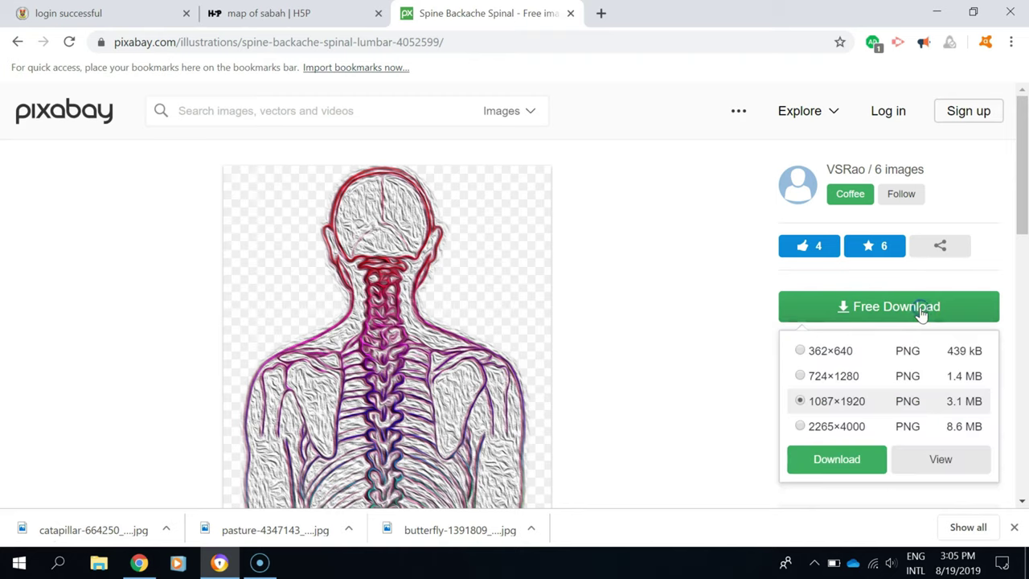
click(844, 462)
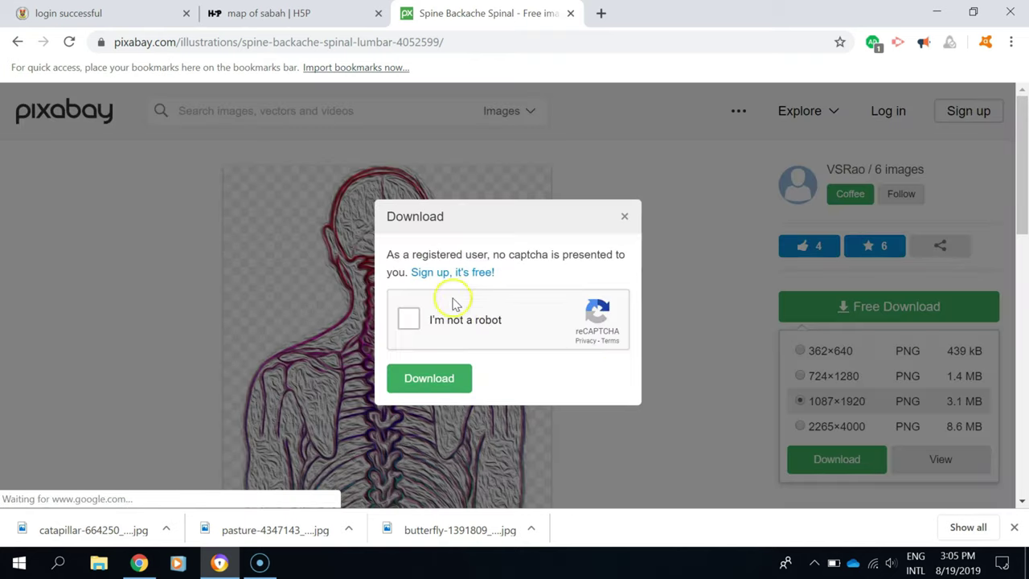
click(410, 319)
click(450, 387)
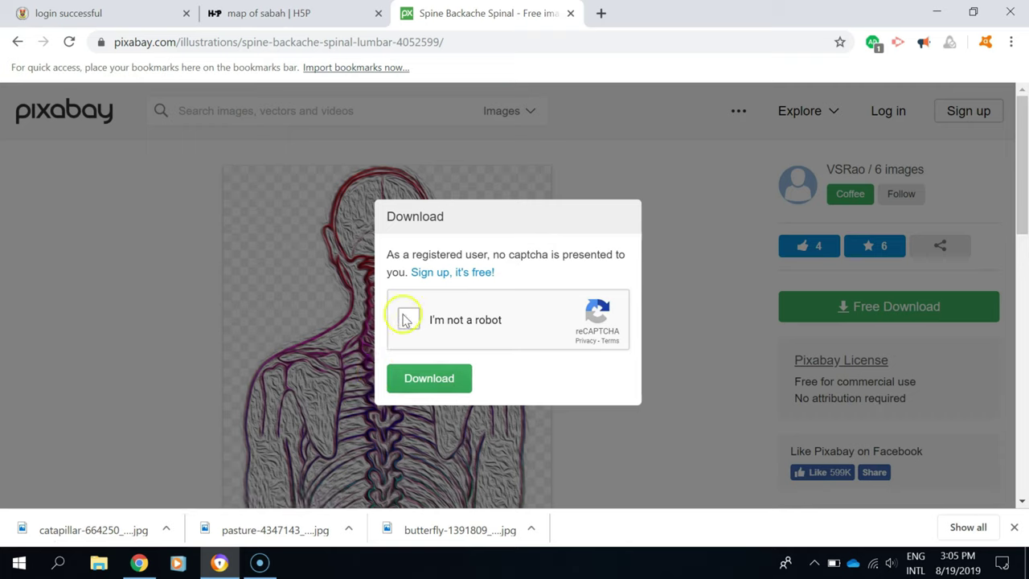
click(434, 377)
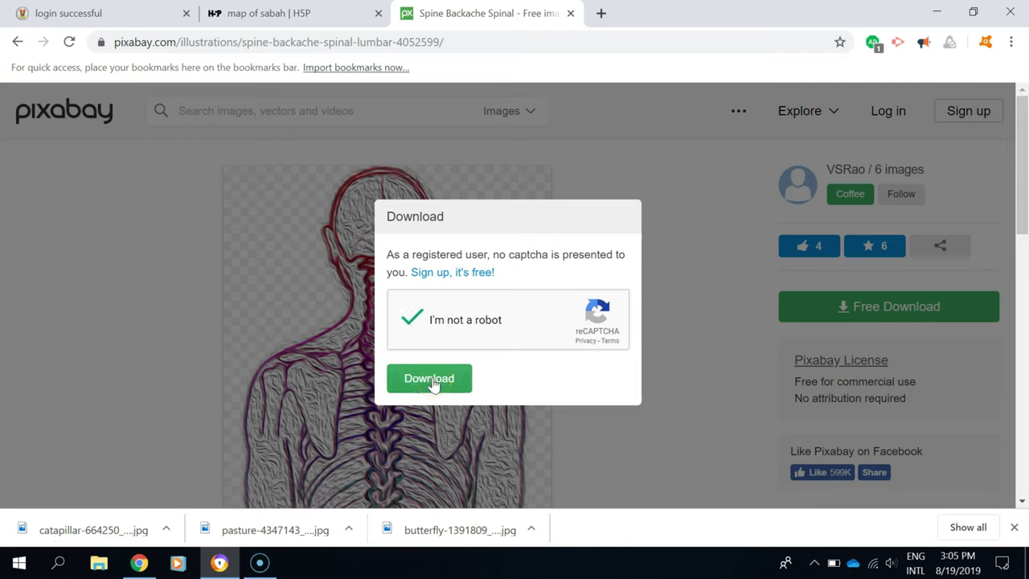
click(435, 381)
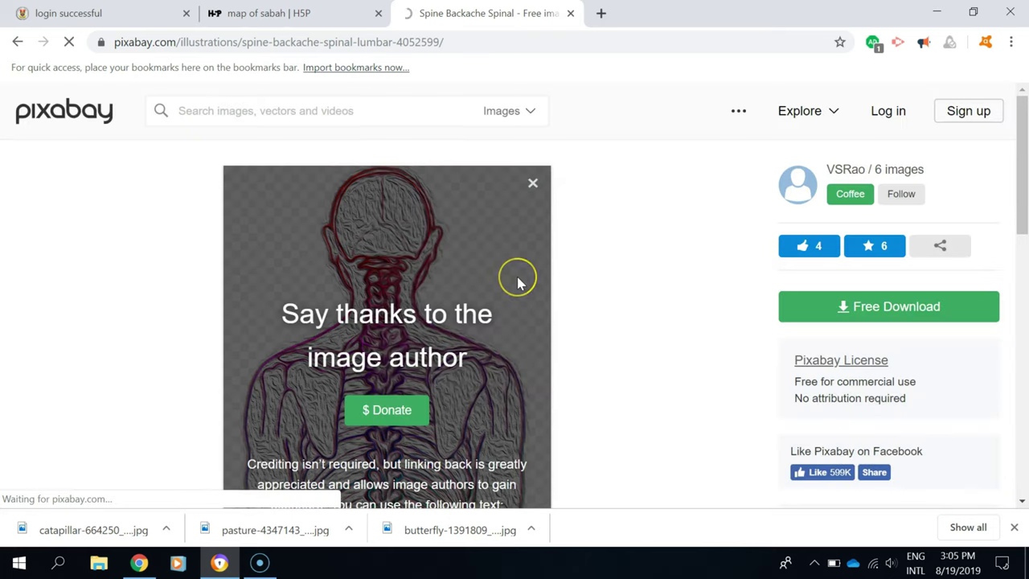
click(532, 183)
Switch back to the H5P site and open the user account page.
click(252, 12)
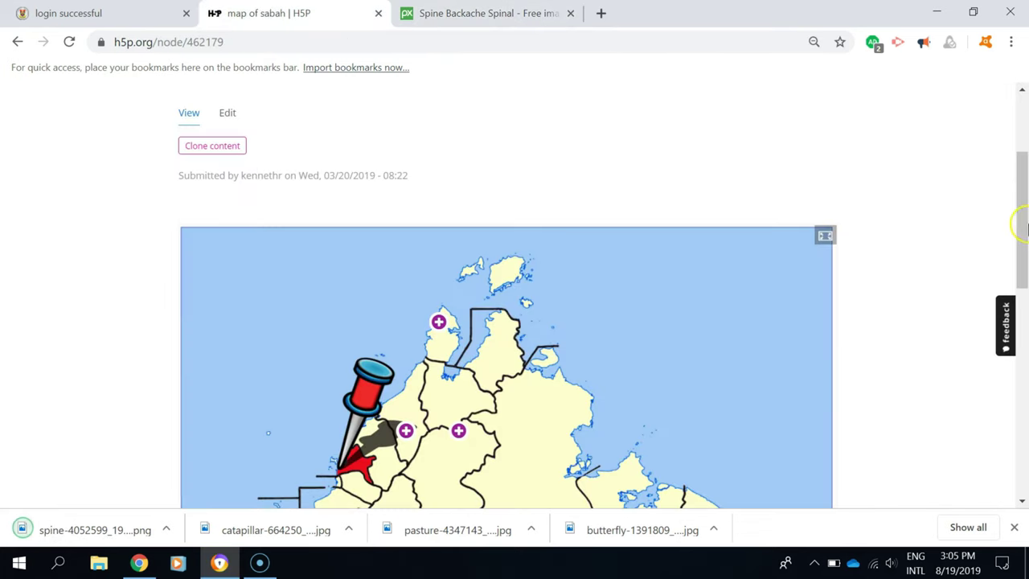
drag(1025, 201, 1026, 133)
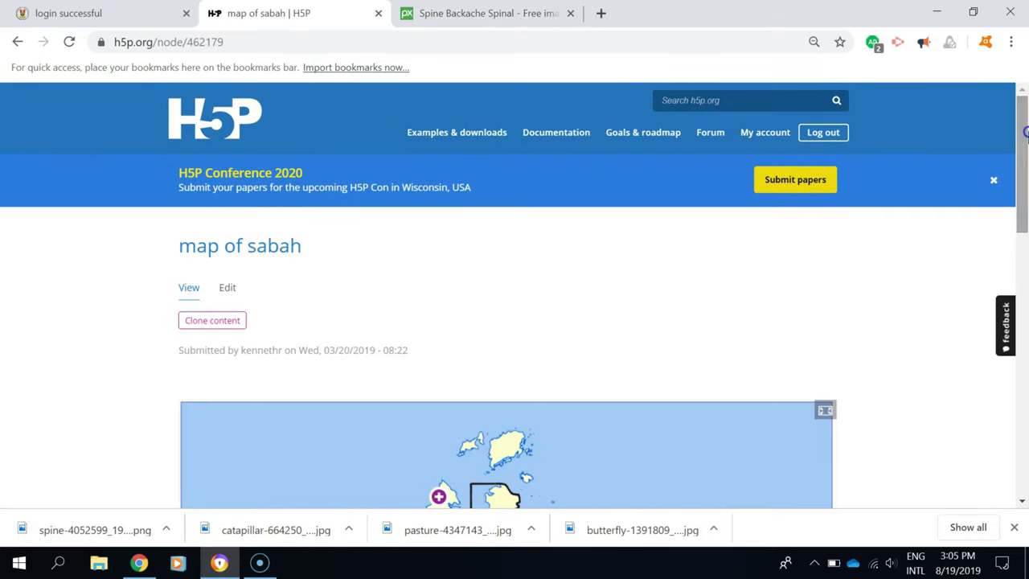
click(767, 139)
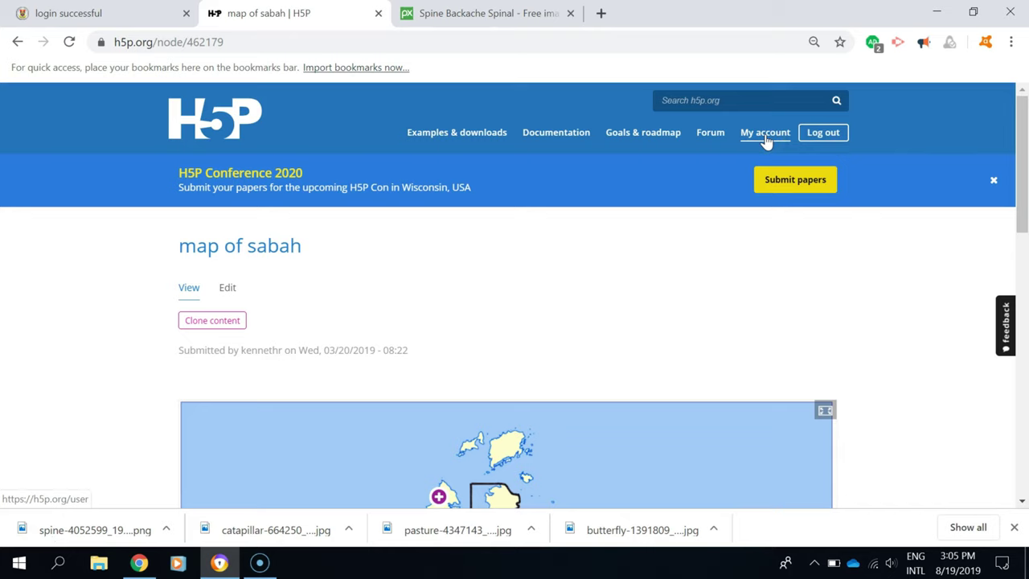
click(776, 139)
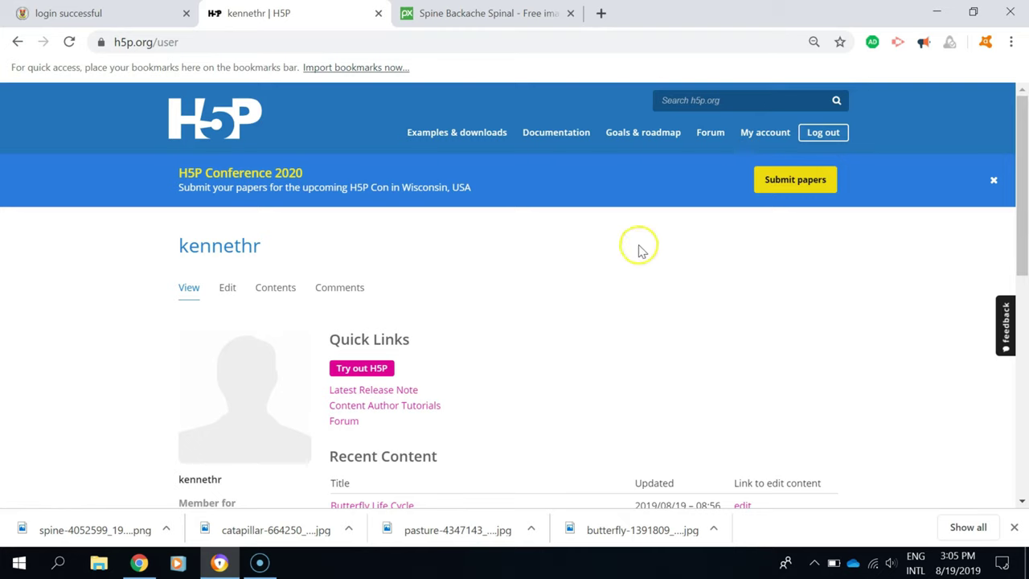
drag(1023, 165, 1025, 196)
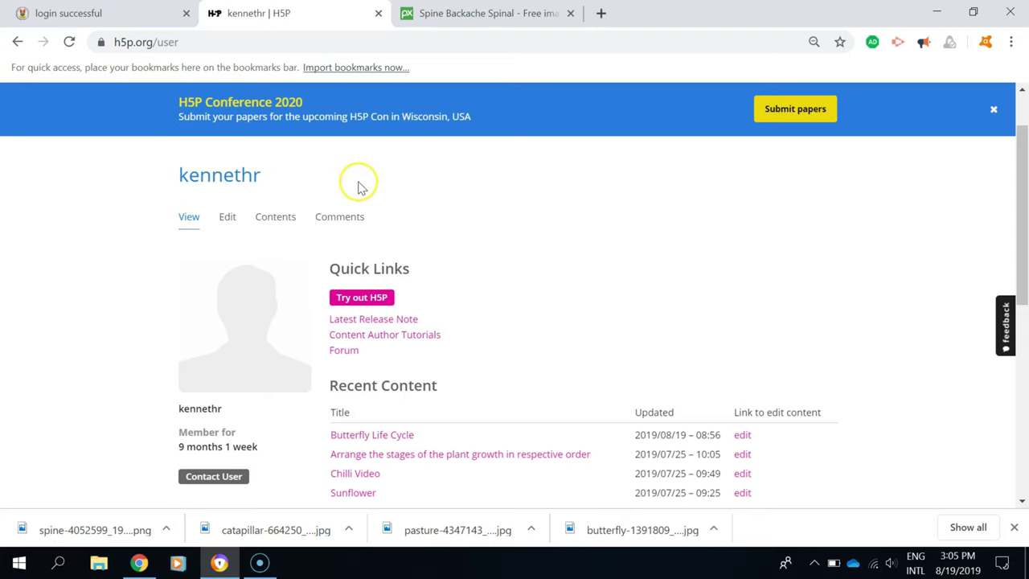
Start creating new H5P content, search the content types for "image hotspot" and select Image Hotspots.
click(384, 306)
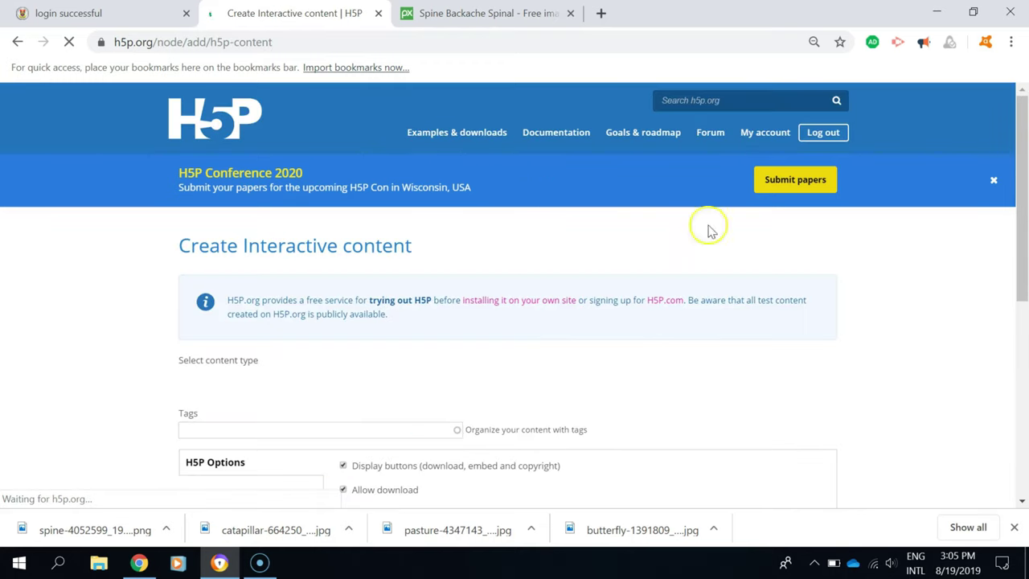
scroll(1026, 229, down, 1)
scroll(1026, 228, down, 2)
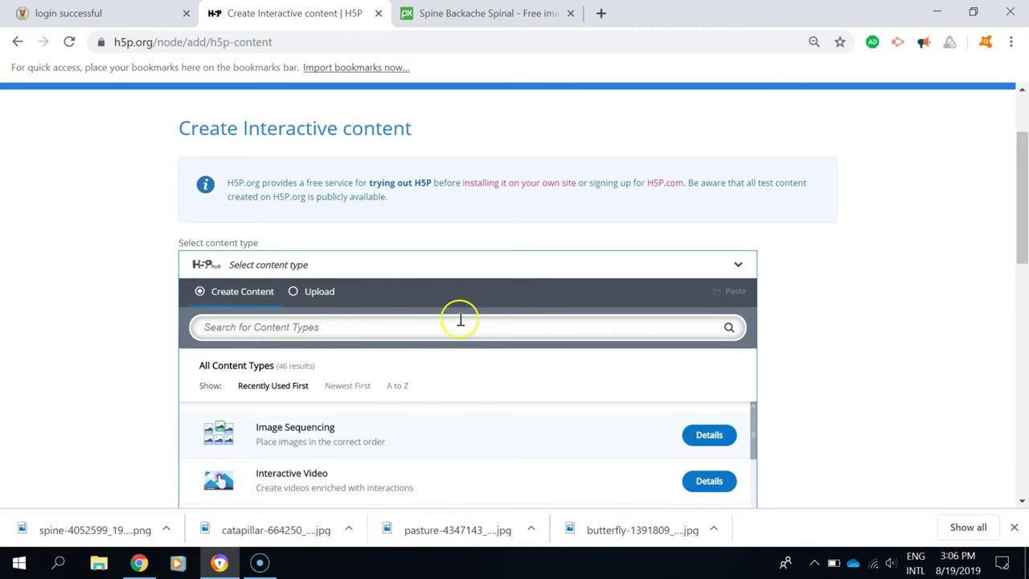
drag(1018, 214, 1024, 255)
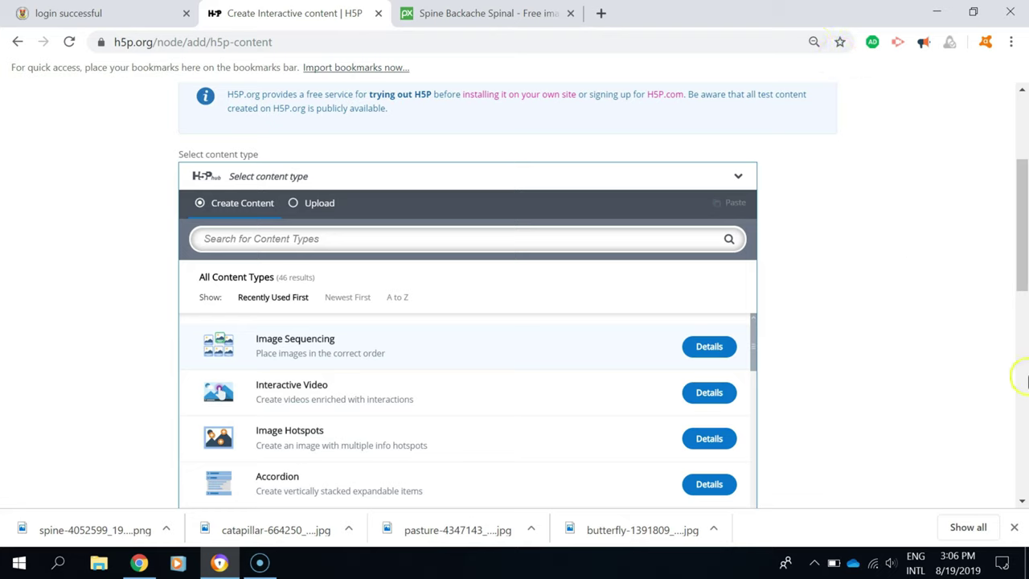
click(672, 244)
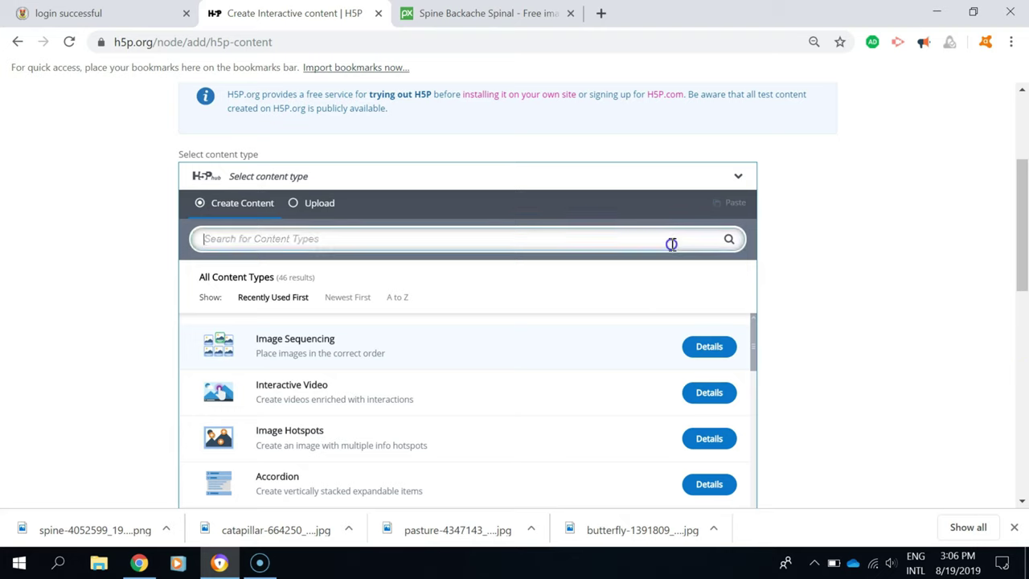
text(iamge)
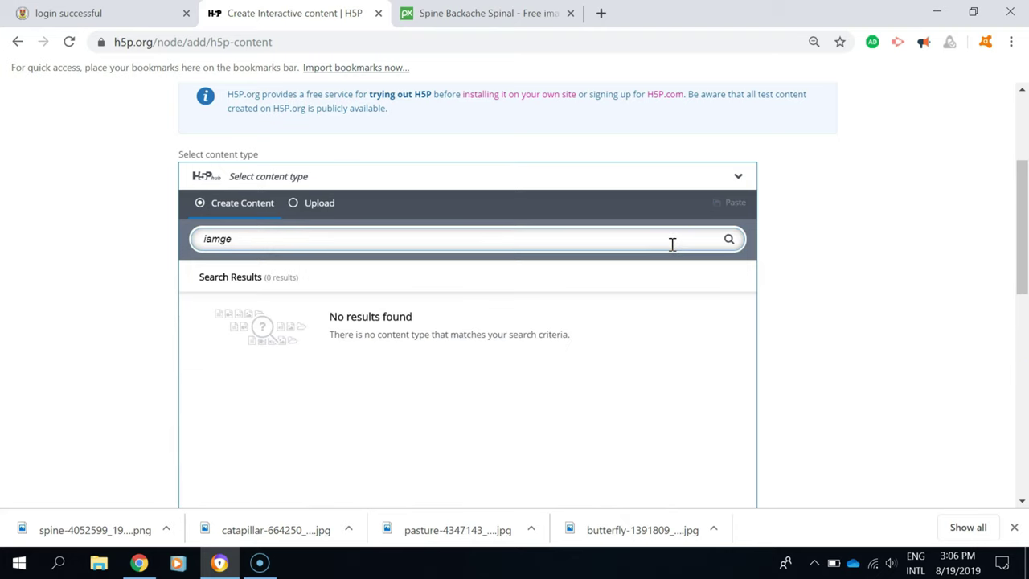
key(BackSpace)
text(mage hotspot)
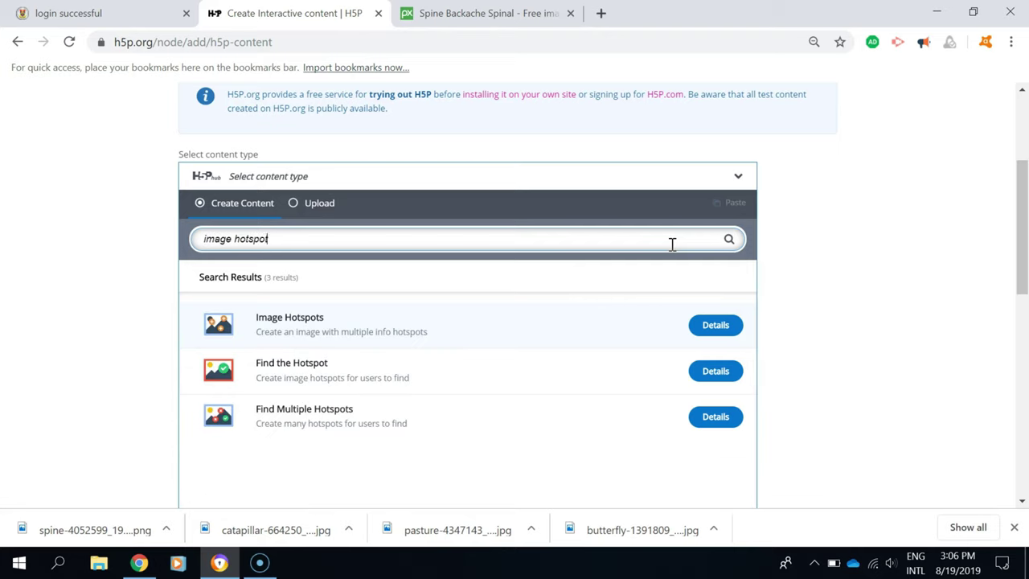
click(355, 323)
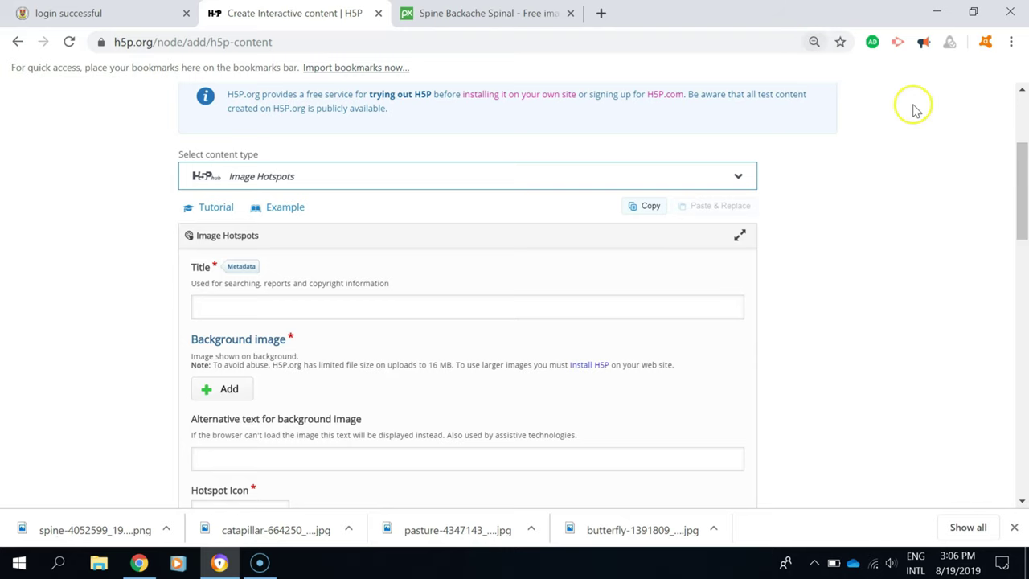
Reset the page zoom to 100% and enter CNS as the title of the Image Hotspots content.
click(814, 44)
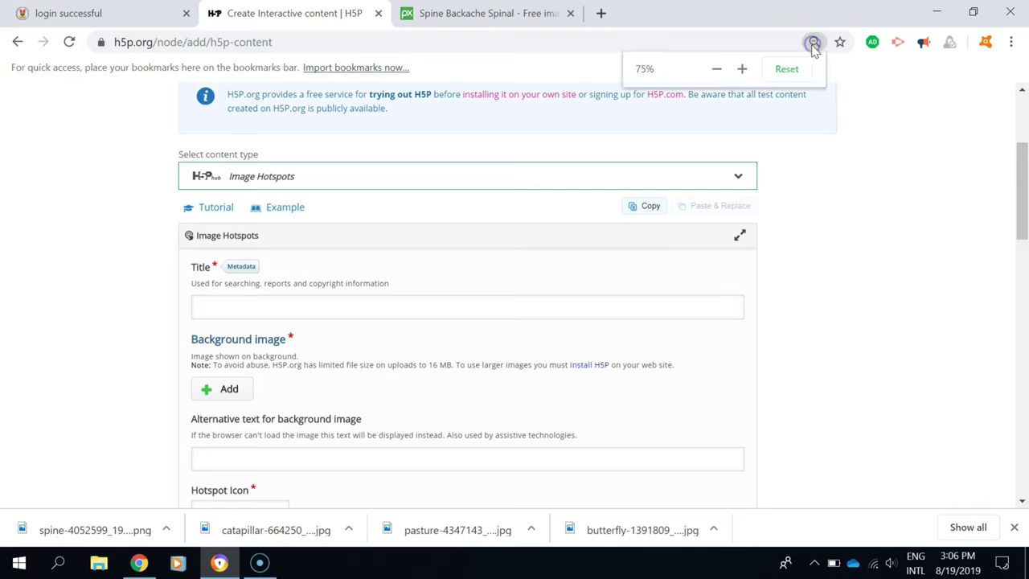
click(786, 70)
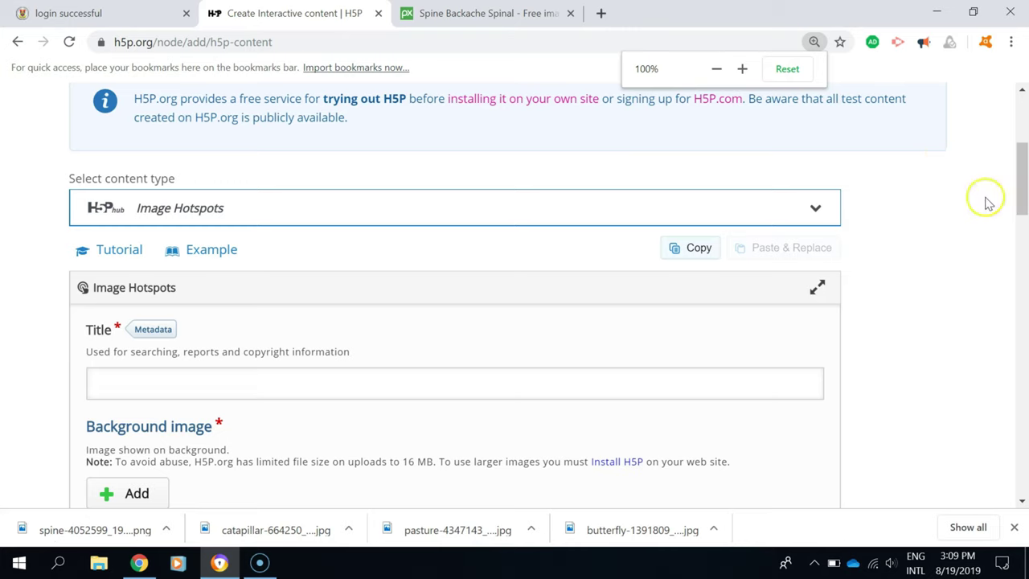
drag(1023, 185, 1026, 208)
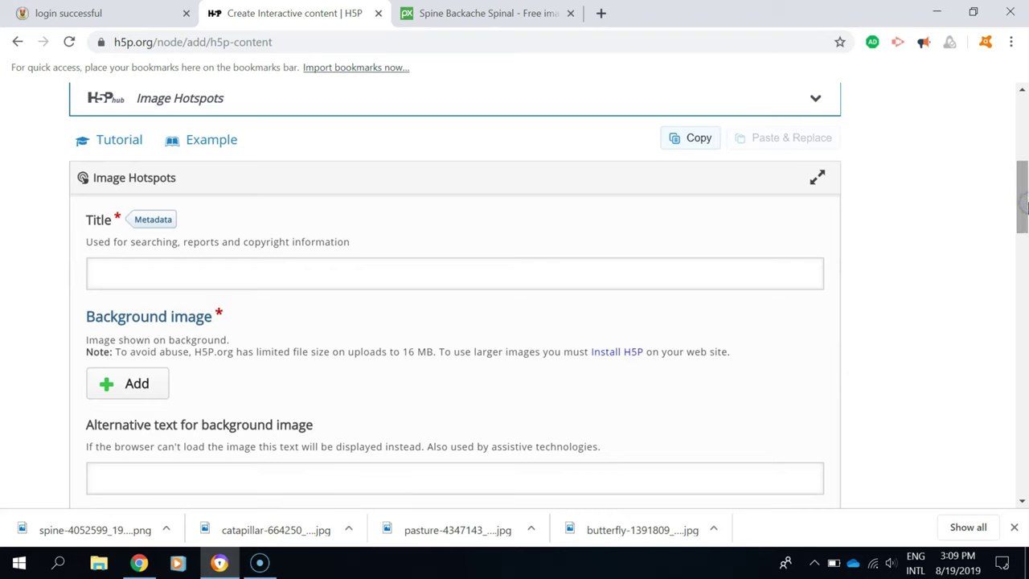
click(241, 267)
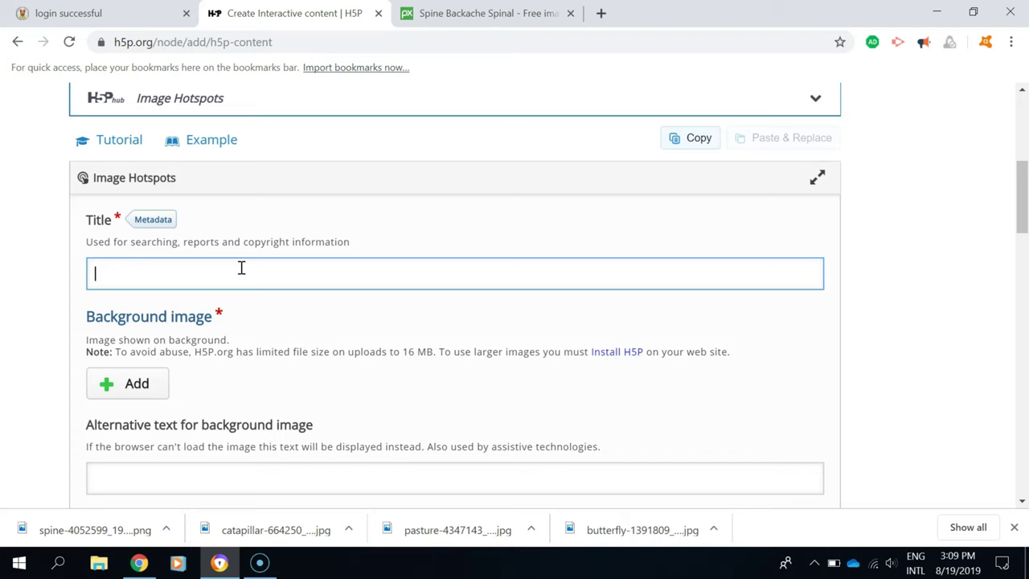
text(S)
key(BackSpace)
text(Centr)
key(BackSpace)
key(BackSpace)
key(BackSpace)
key(BackSpace)
text(NS)
Upload spine-4052599_1920 from the Downloads folder as the background image.
drag(1023, 214, 1026, 233)
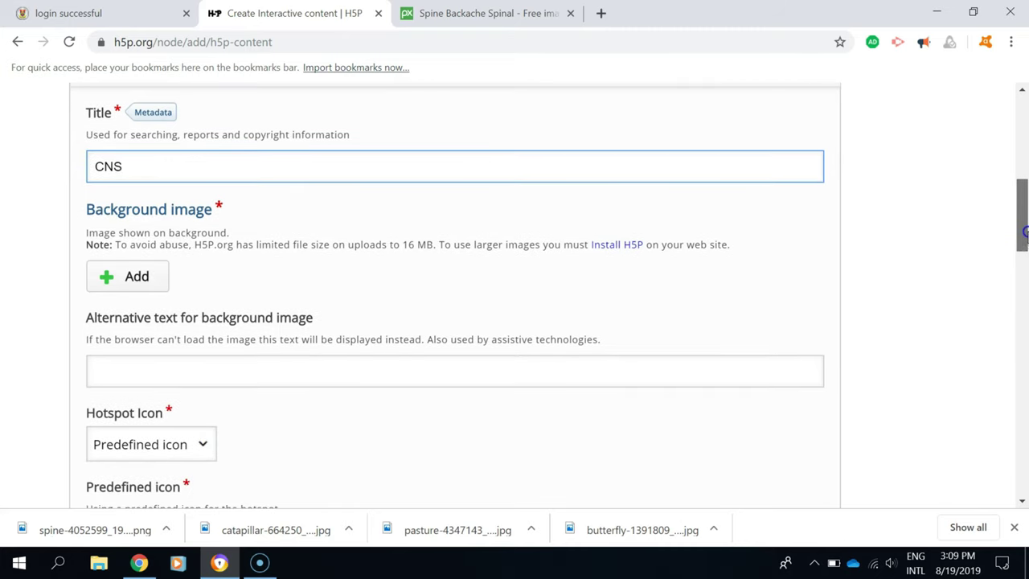
click(147, 276)
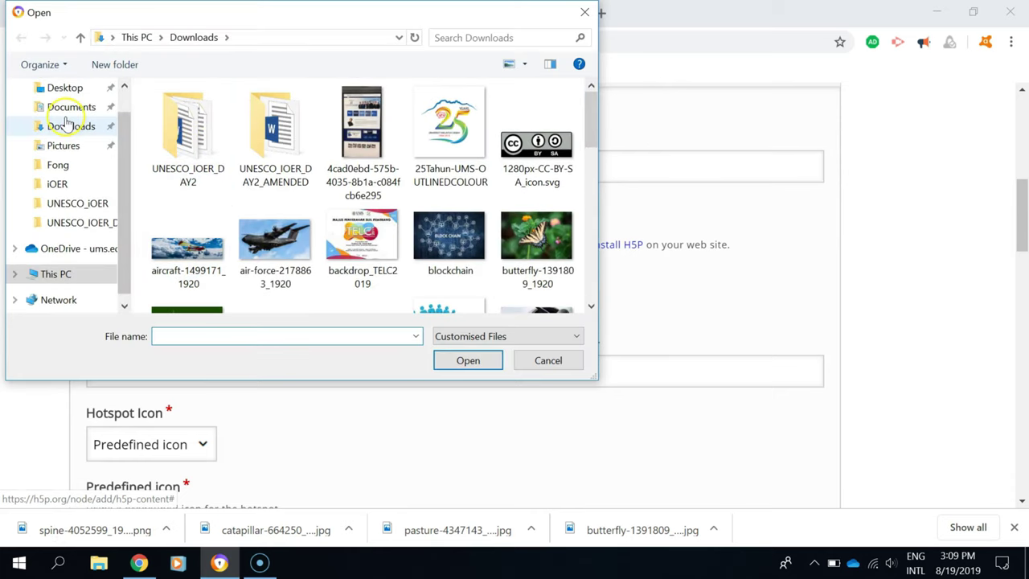
click(68, 122)
drag(596, 111, 588, 274)
click(362, 241)
click(468, 362)
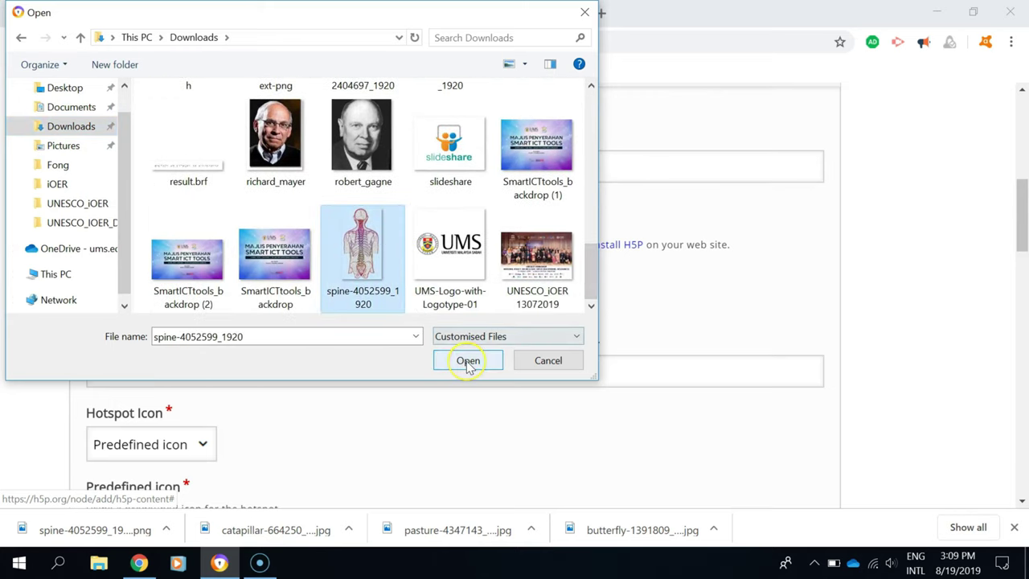
click(468, 361)
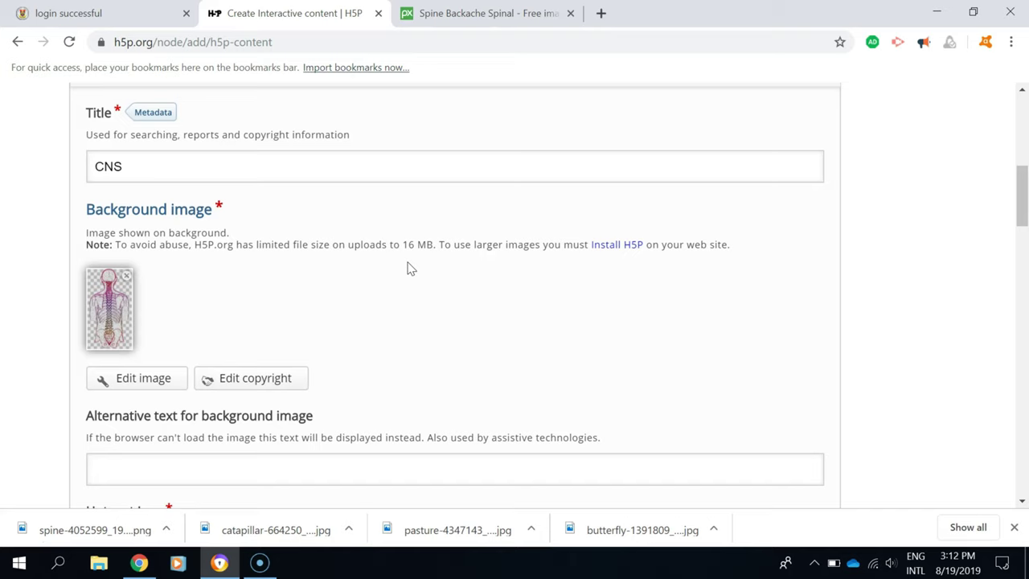
Enter "CNS figure 1" as the alternative text for the background image.
drag(1025, 178, 1026, 198)
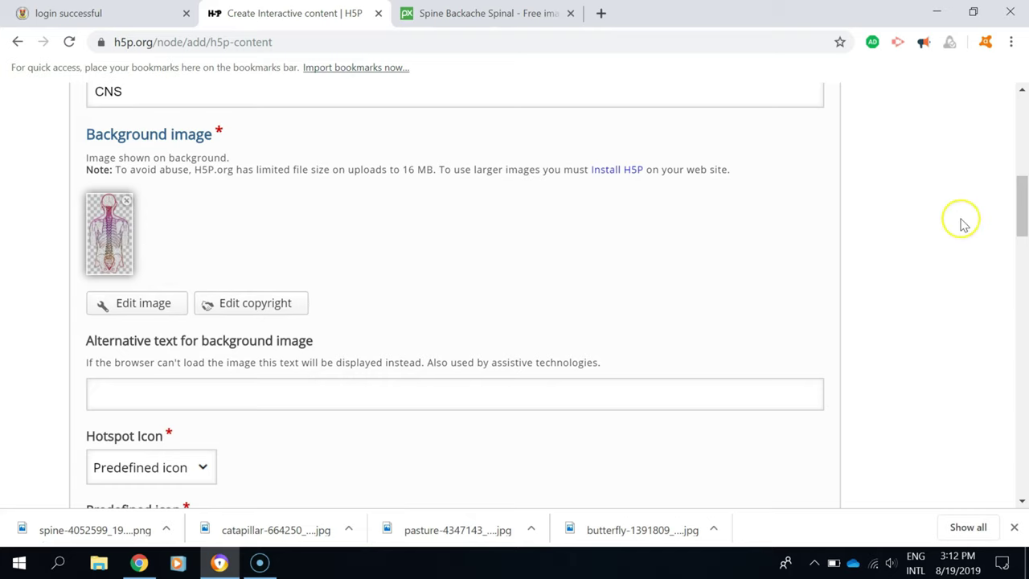
drag(1025, 217, 1025, 236)
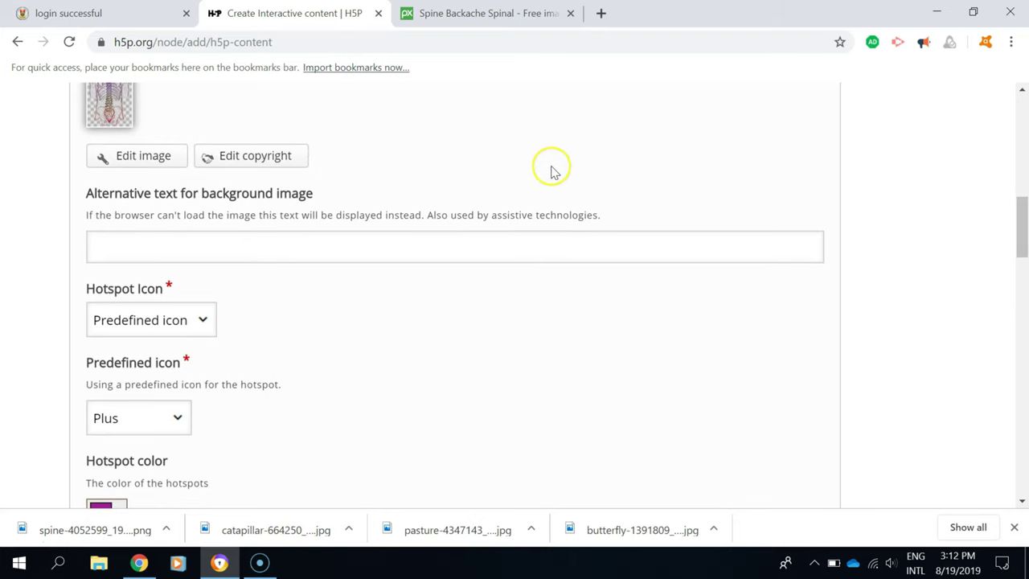
click(418, 257)
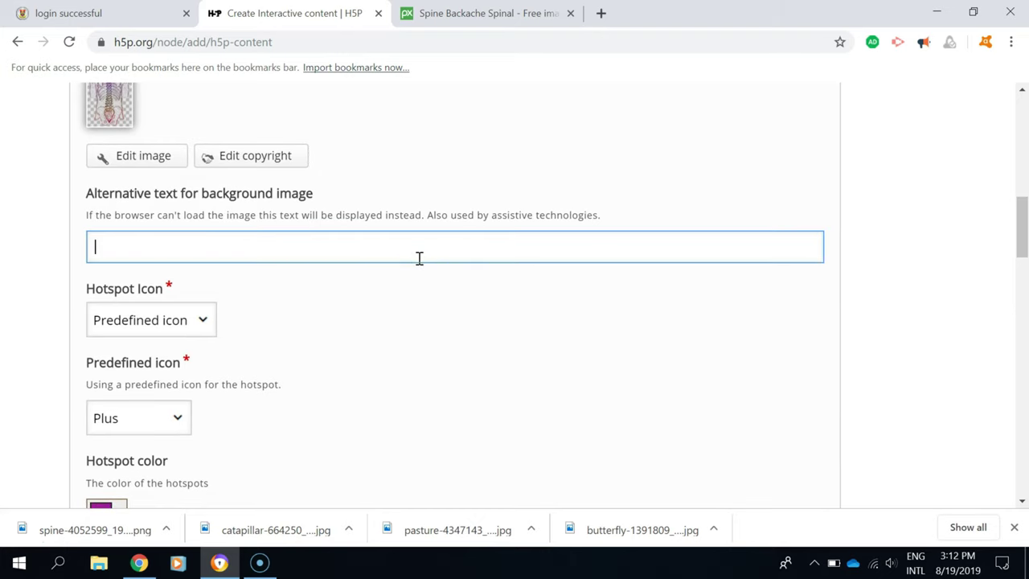
text(C)
key(BackSpace)
text(CNS figure 1)
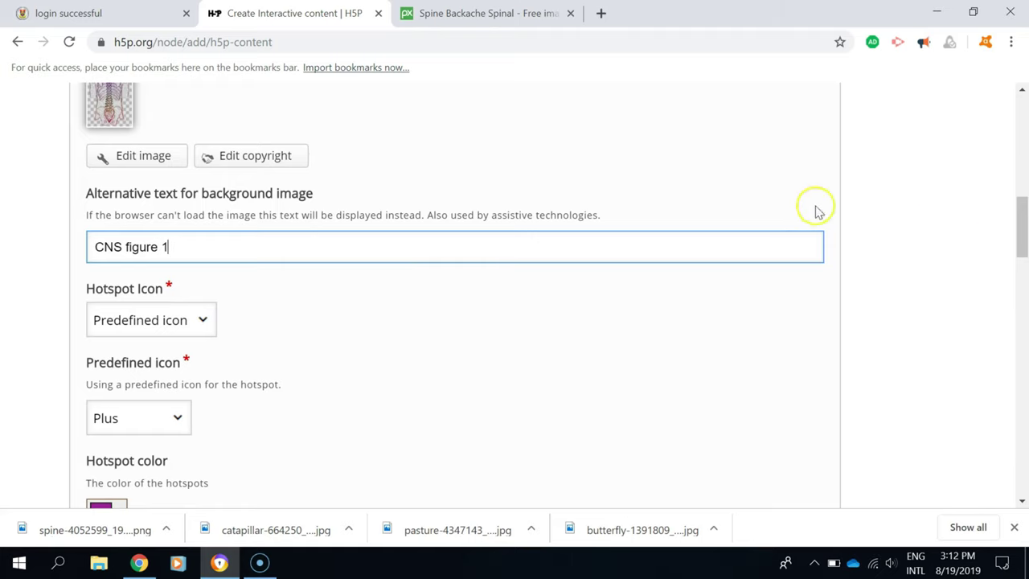
Choose Predefined icon as the hotspot icon type and Plus as the predefined icon.
drag(1022, 218, 1023, 252)
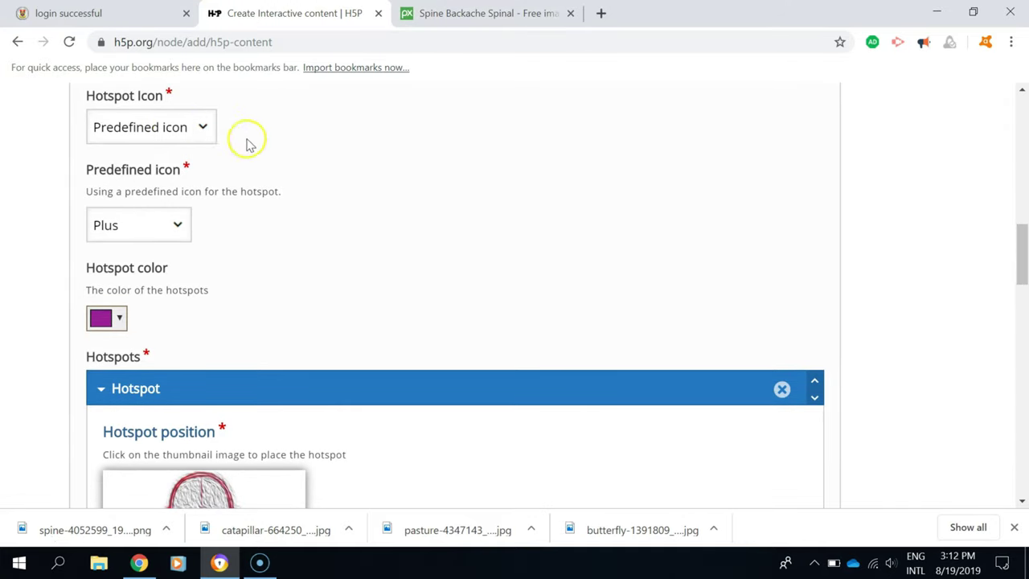
click(204, 126)
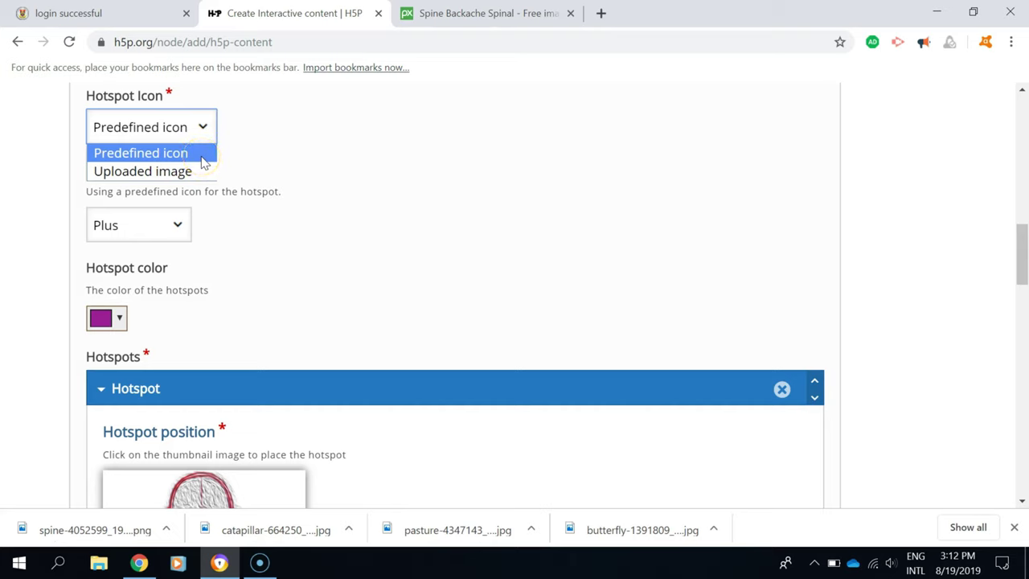
click(172, 154)
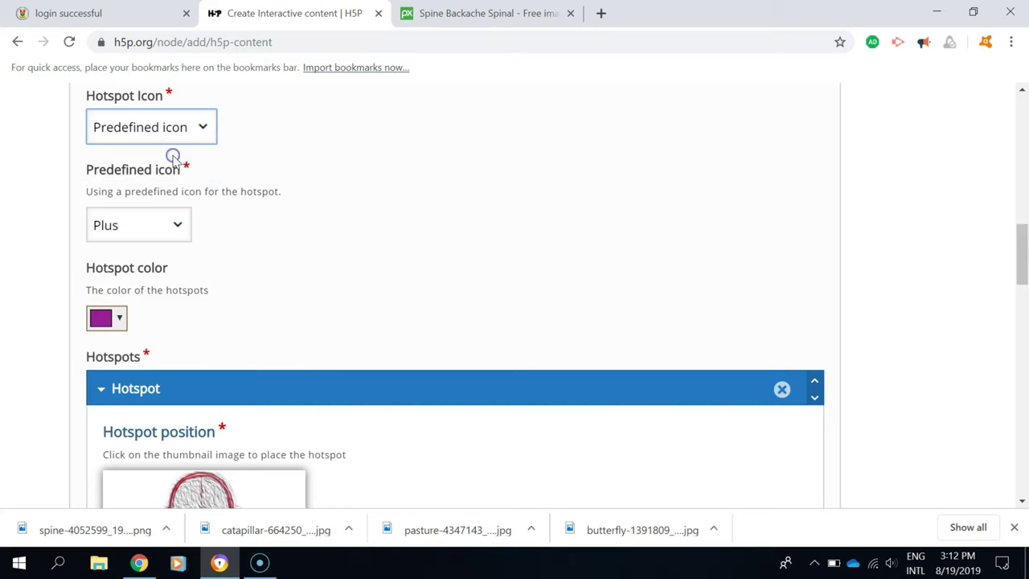
click(268, 139)
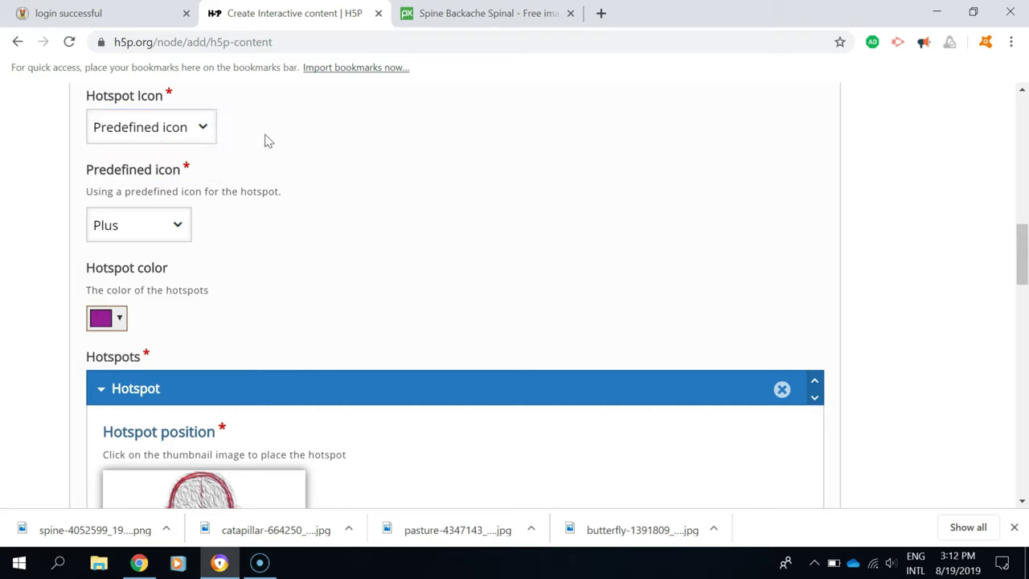
click(231, 141)
click(223, 139)
click(177, 229)
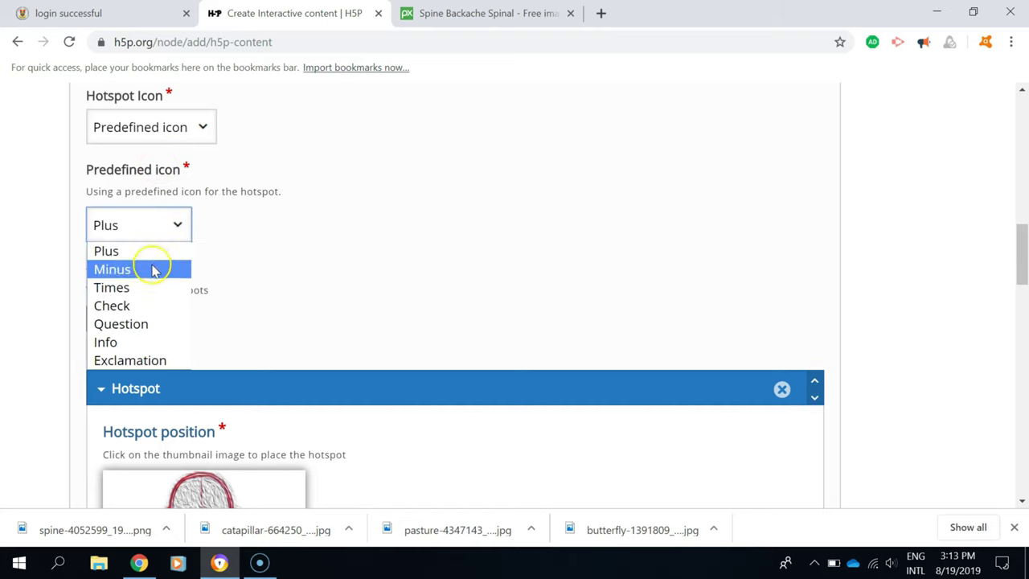
drag(152, 270, 157, 290)
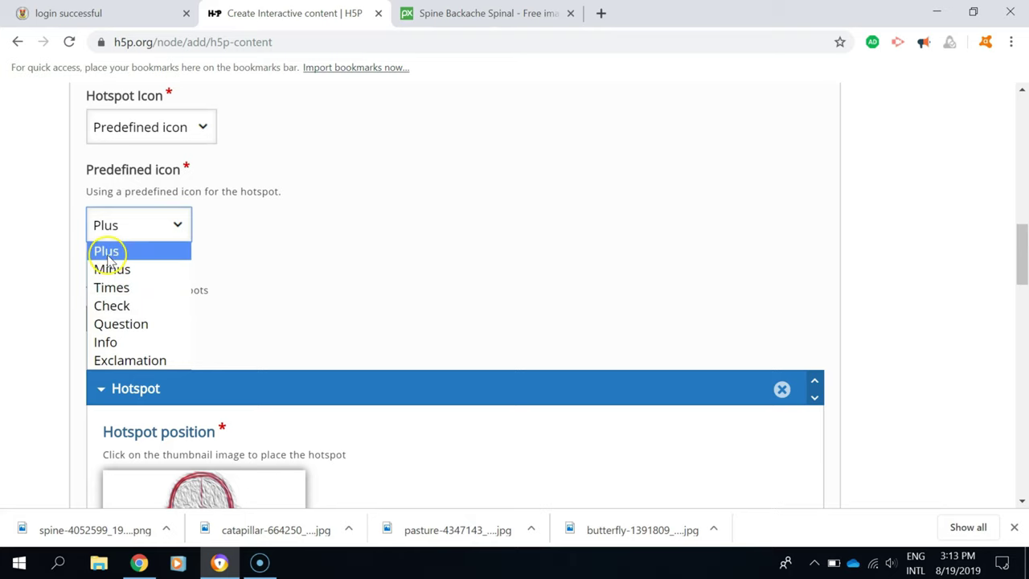
drag(107, 254, 113, 261)
click(117, 255)
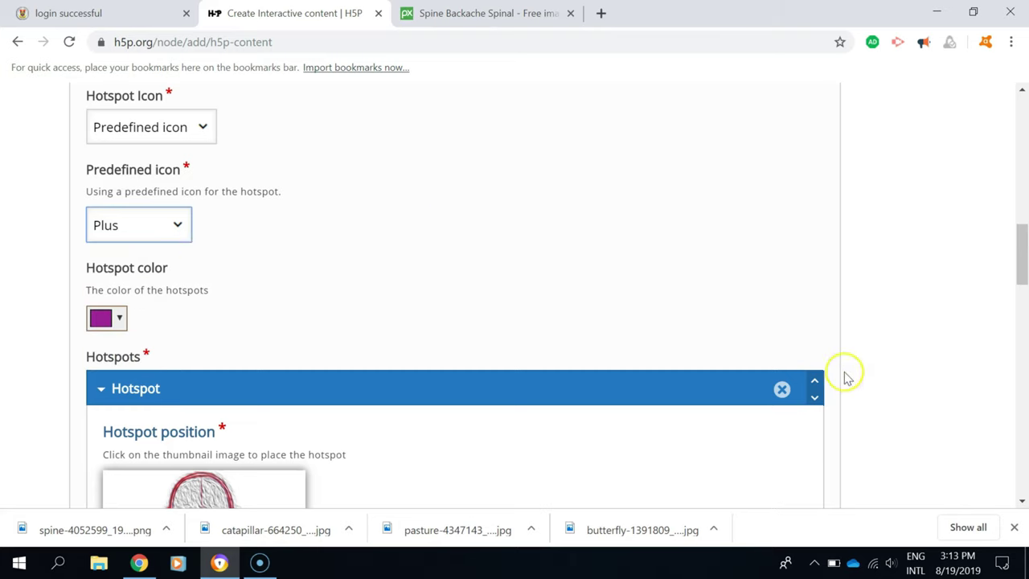
Set the hotspot color to bright yellow-green, #ddff00.
drag(1024, 259, 1025, 275)
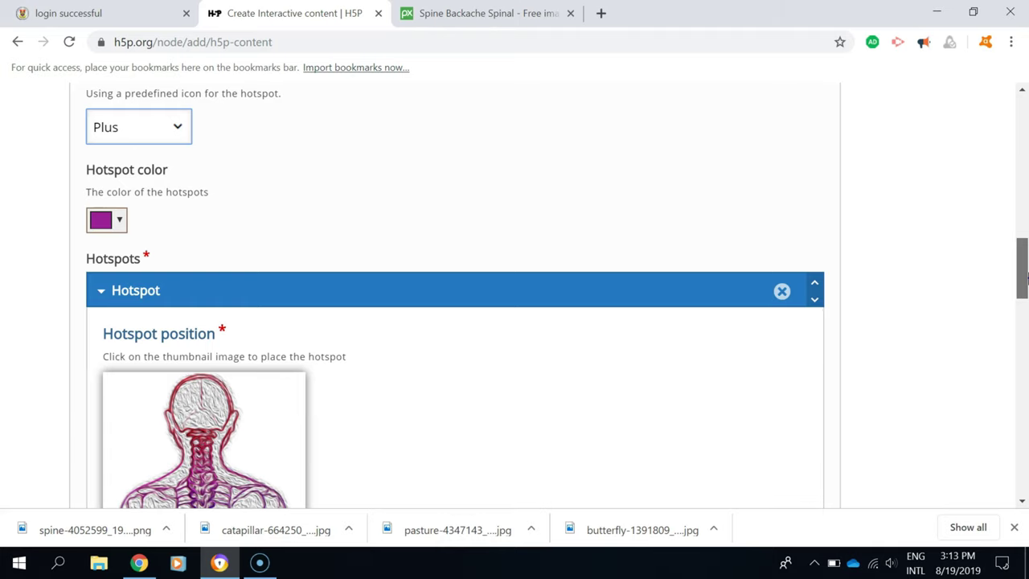
drag(1025, 276, 1026, 291)
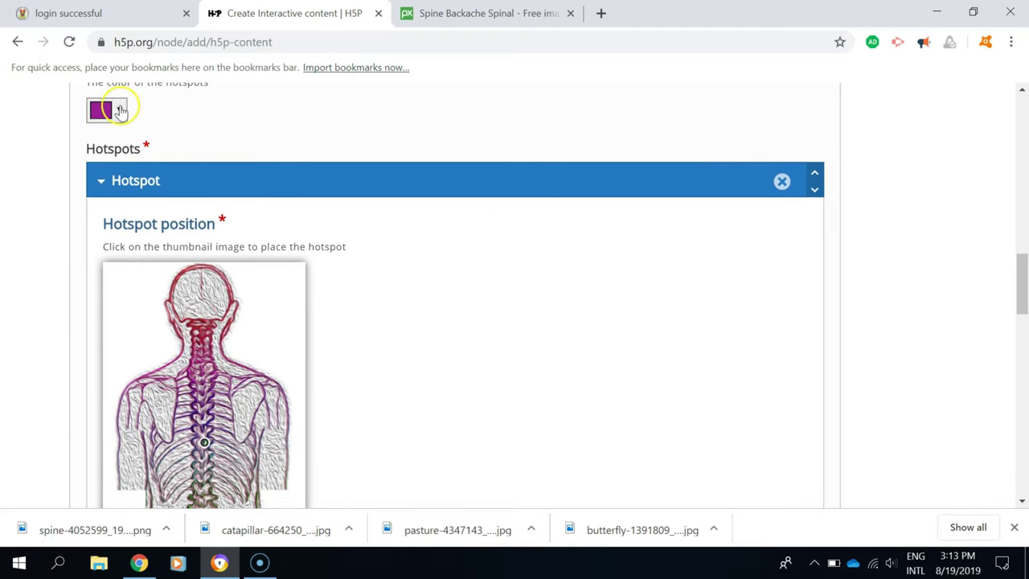
click(120, 110)
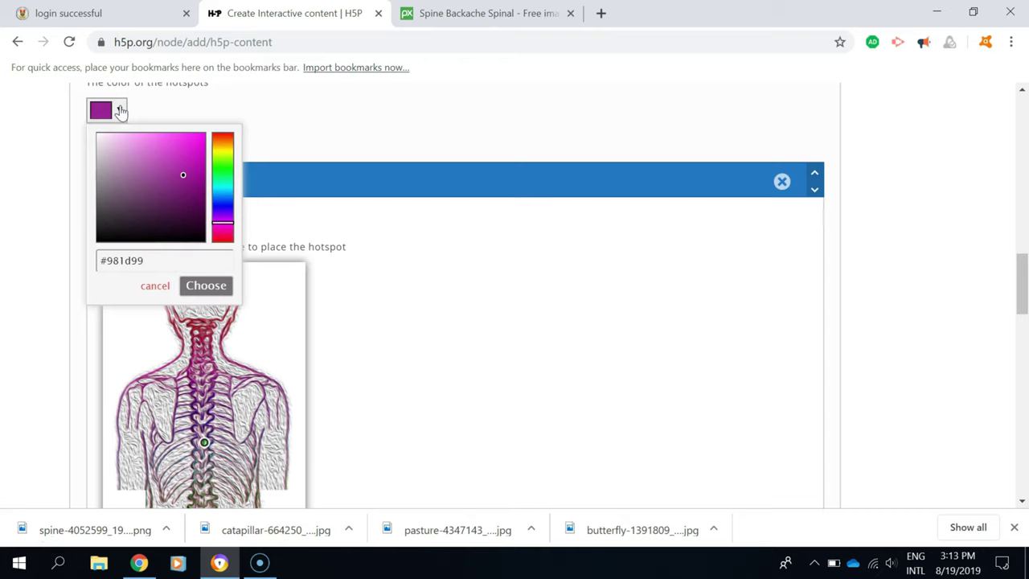
click(223, 152)
click(205, 131)
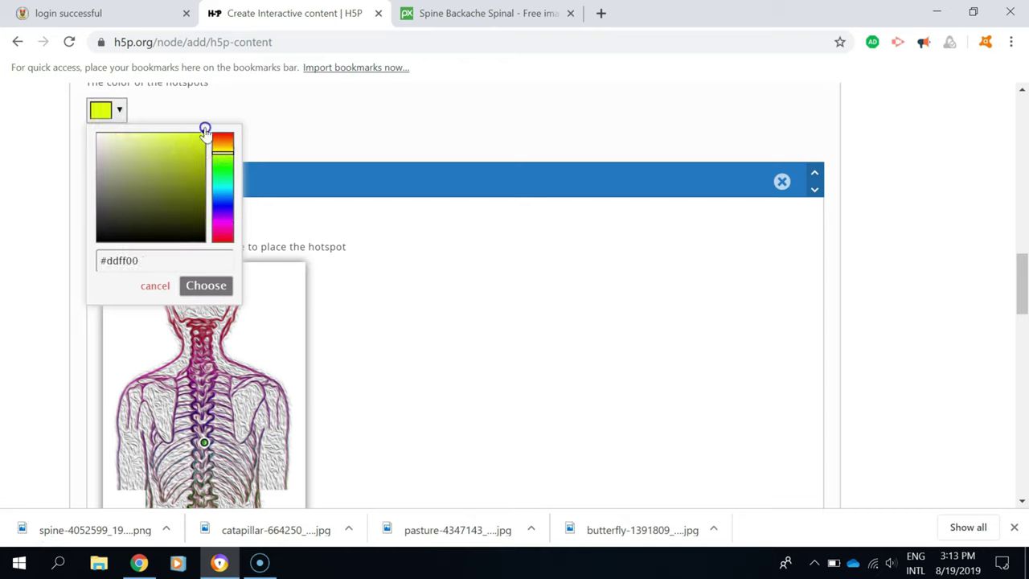
click(314, 121)
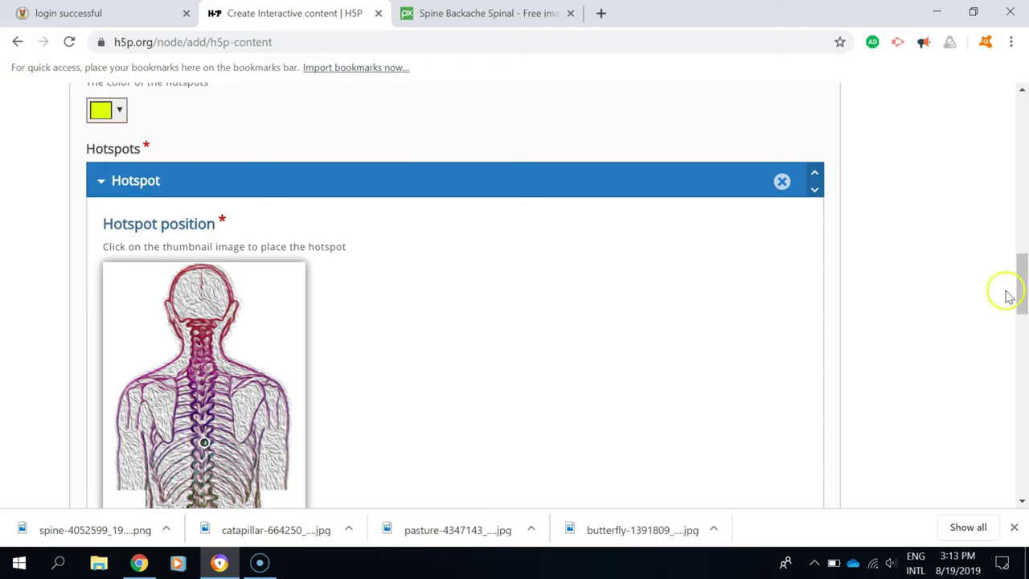
Place the first hotspot on the middle of the head in the spine image.
drag(1022, 285, 1024, 312)
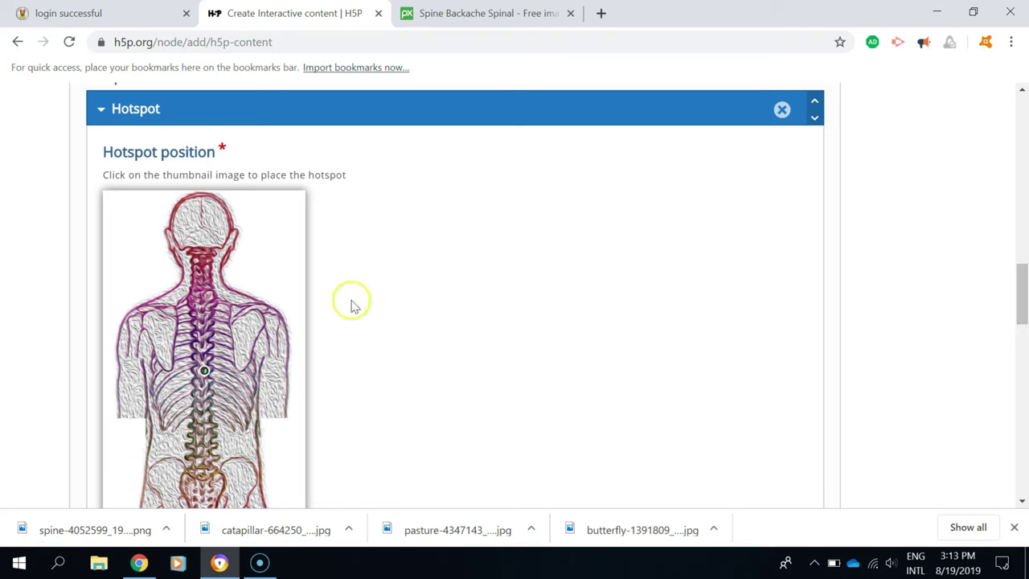
click(198, 226)
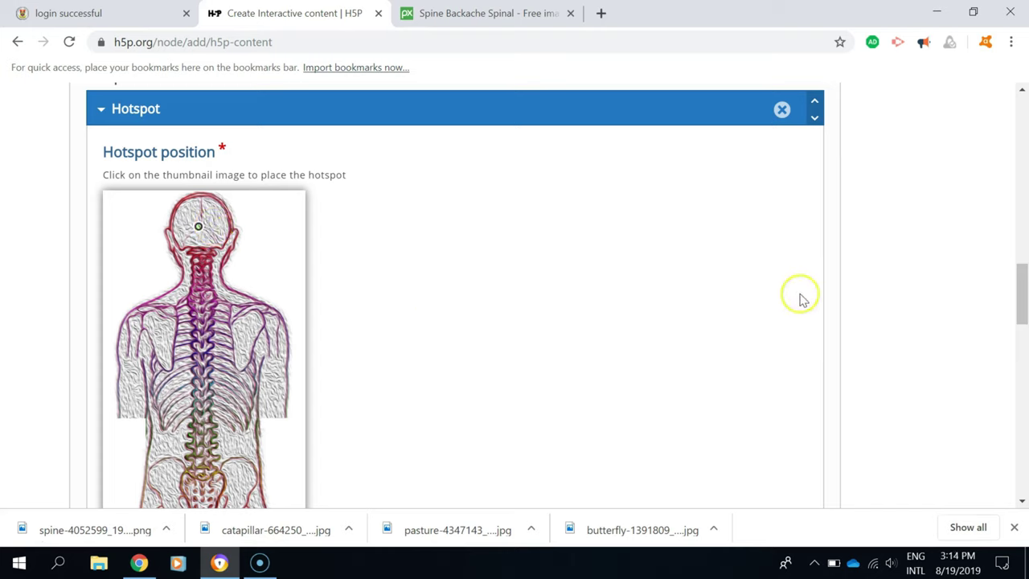
Make the hotspot's popup content a Text item reading "Brain" and add a second, empty content item.
drag(1022, 291, 1025, 370)
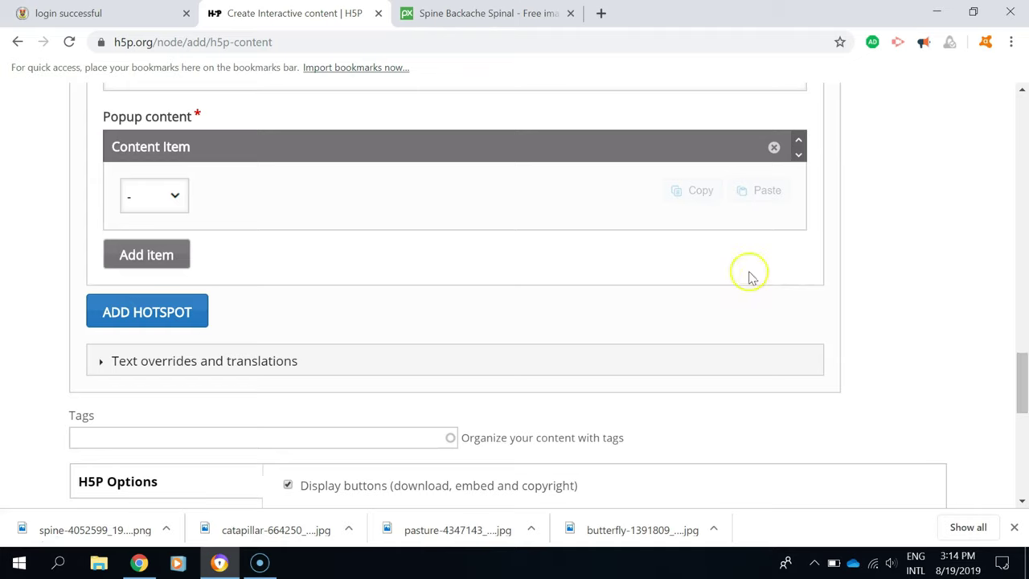
click(177, 196)
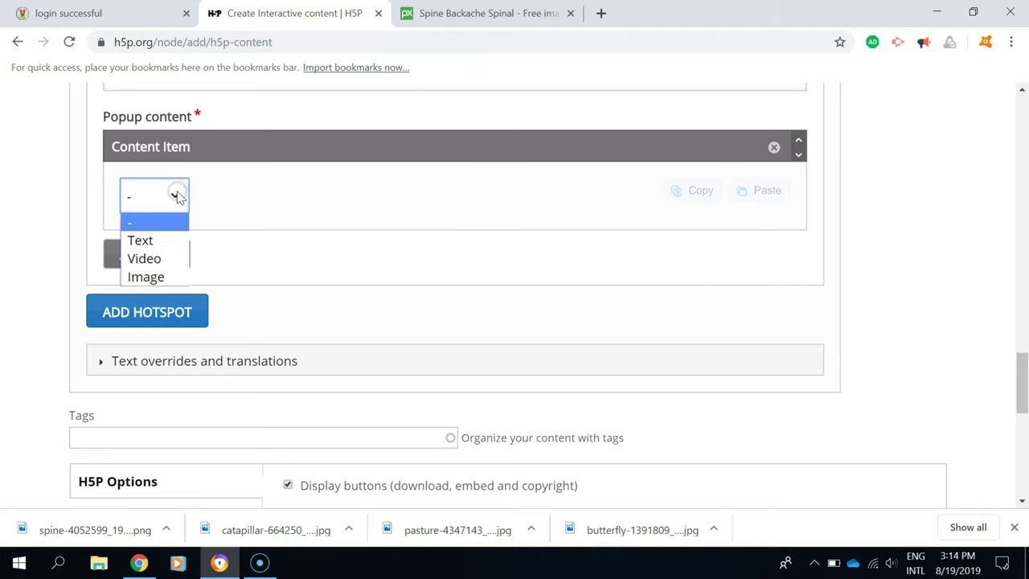
click(140, 240)
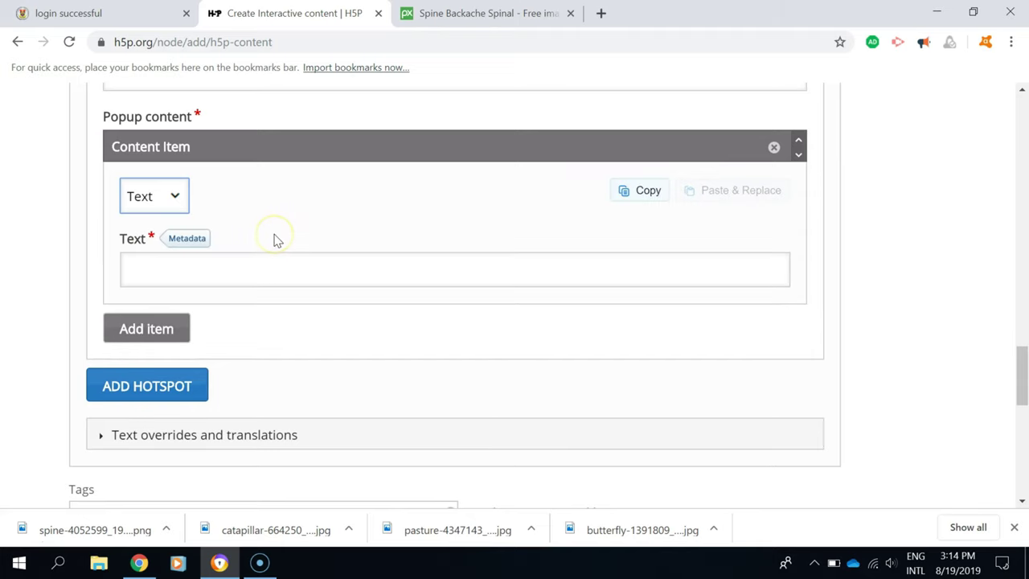
click(244, 271)
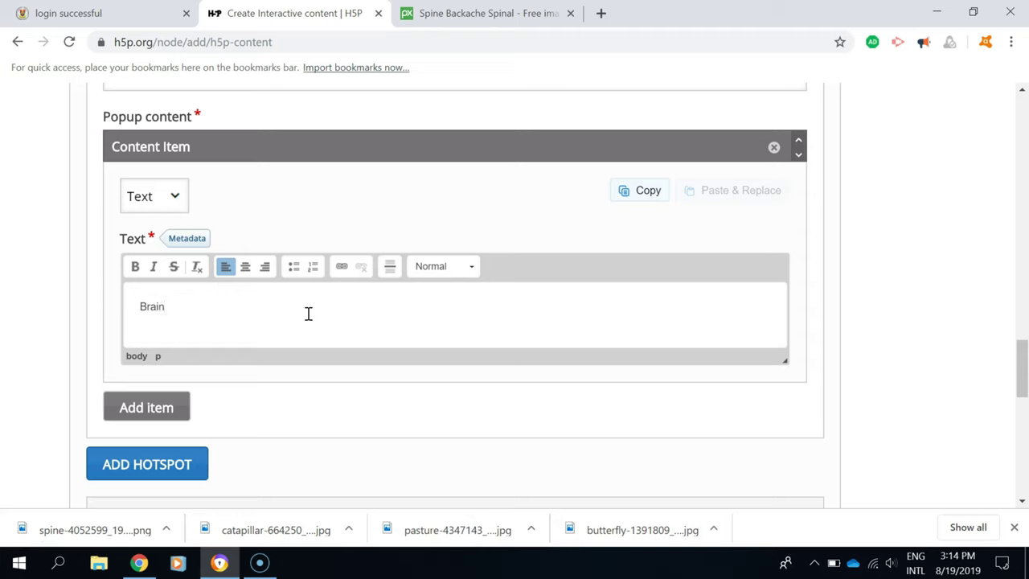
click(142, 307)
click(161, 408)
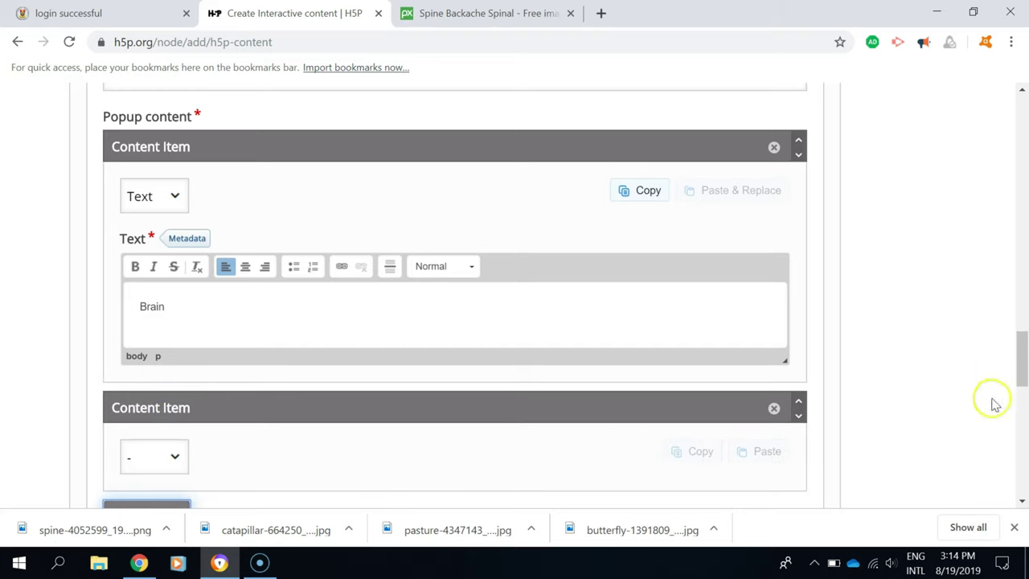
Try the hotspot on the neck of the figure and return it to the middle of the head.
drag(1022, 346, 1024, 296)
scroll(1023, 338, up, 2)
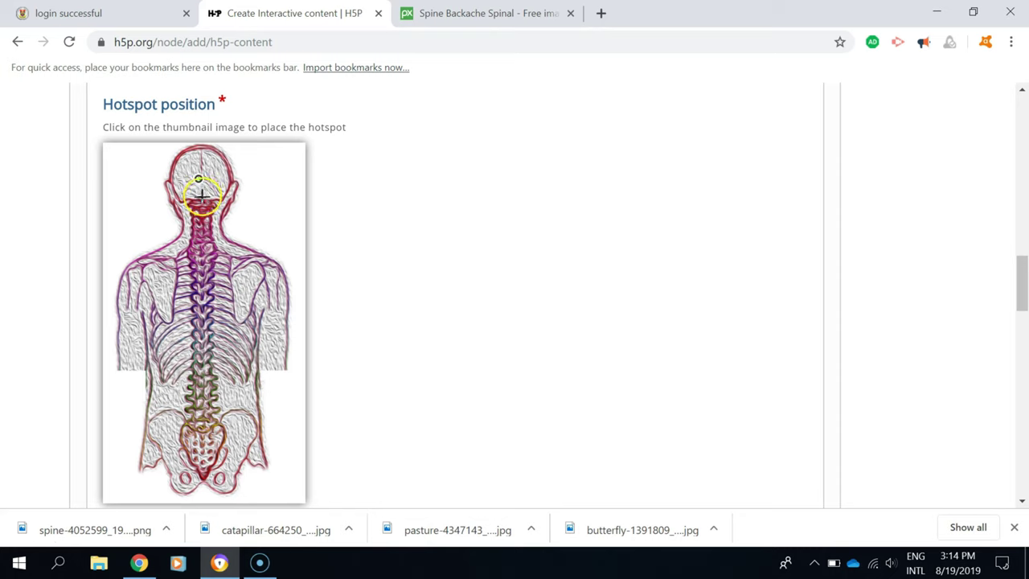
click(201, 233)
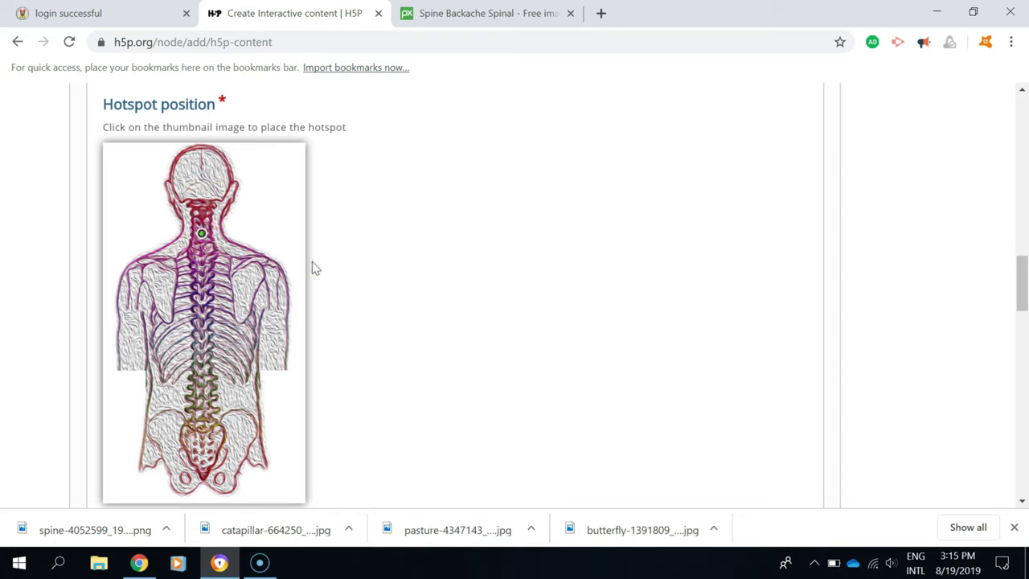
click(204, 183)
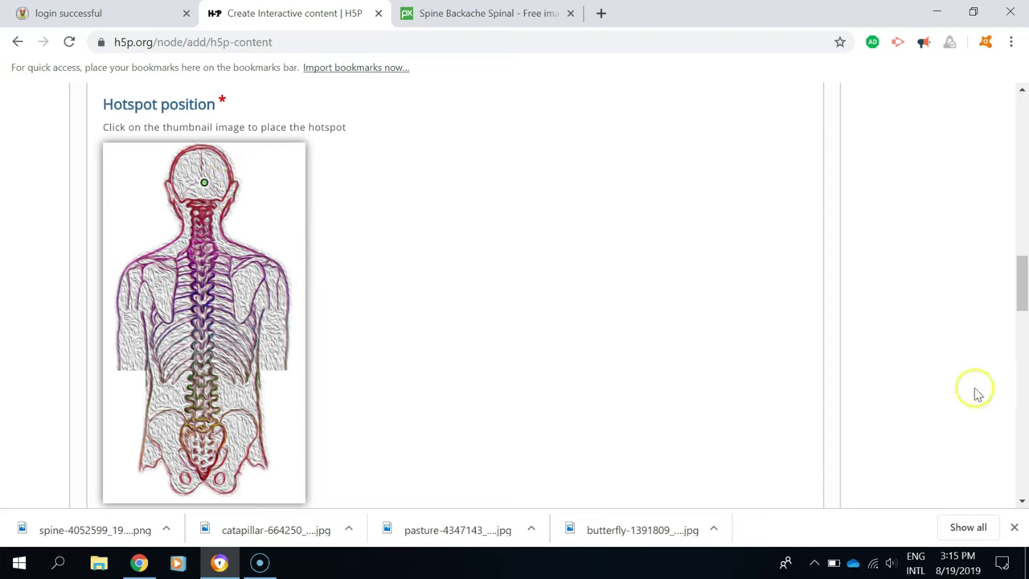
drag(1021, 293, 1026, 395)
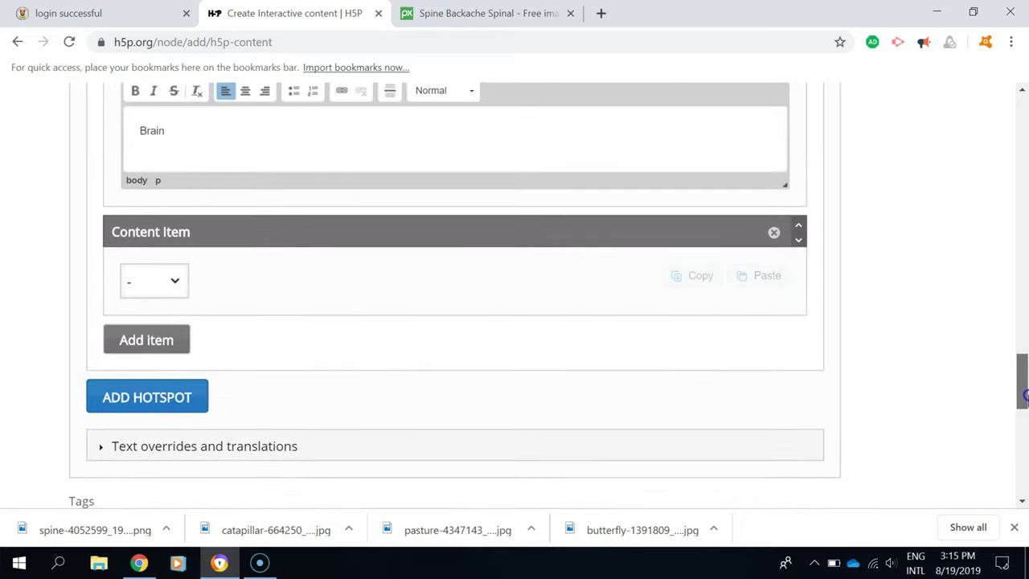
Set the type of the empty content item below the Brain text to Text.
click(171, 279)
click(262, 279)
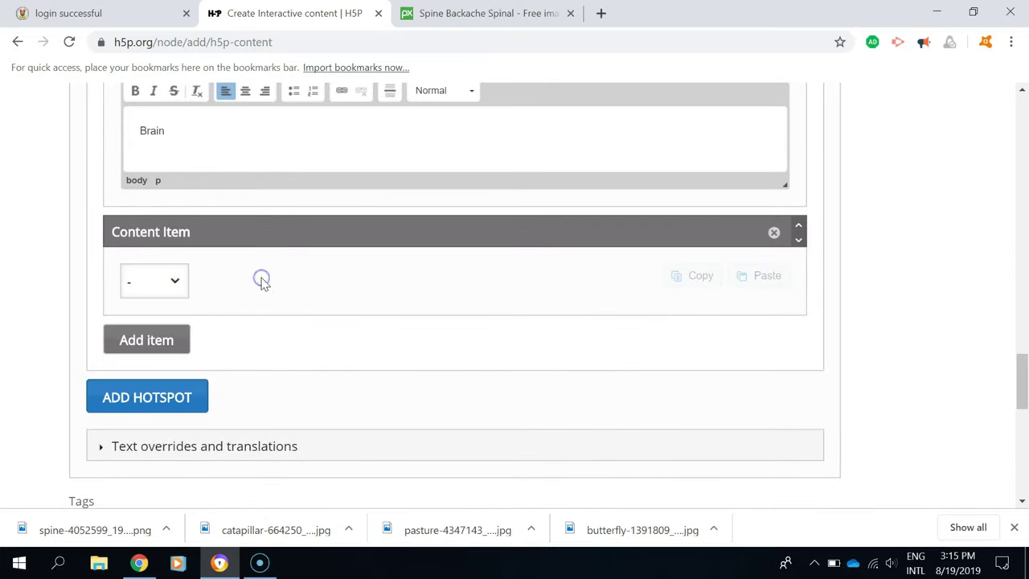
click(168, 279)
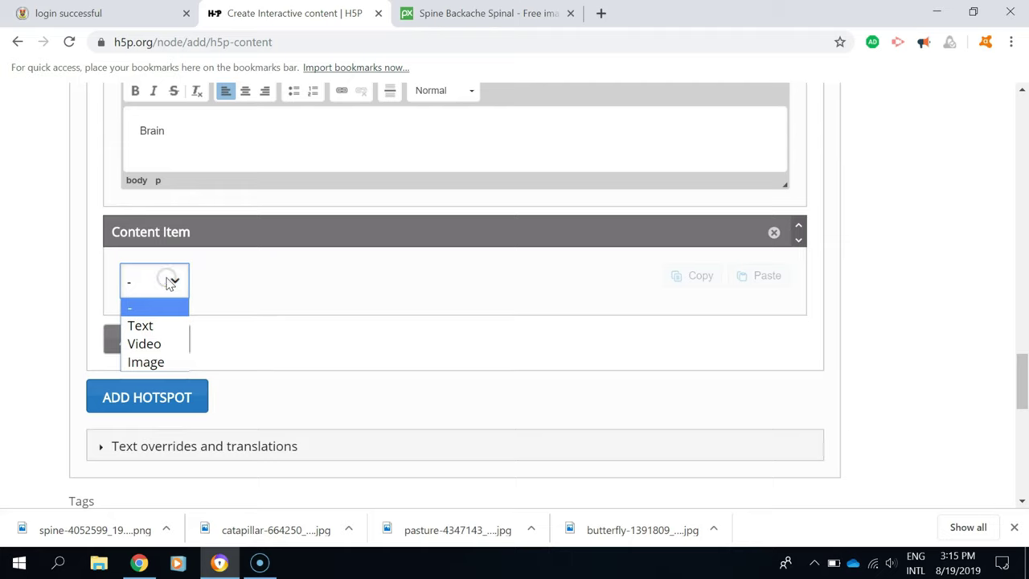
click(139, 324)
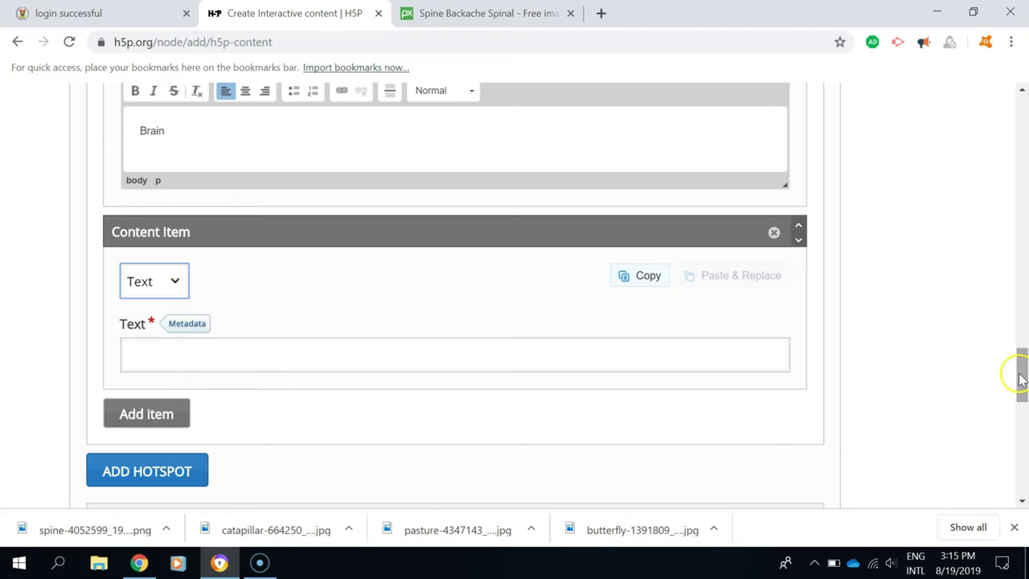
Remove the empty content item below the Brain text and save the interactive content.
drag(1022, 377, 1020, 364)
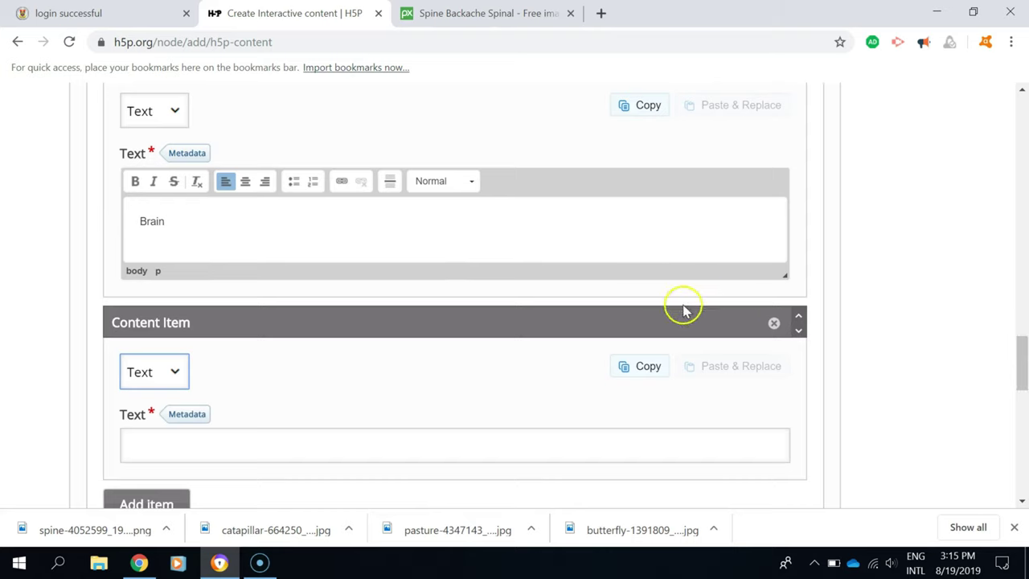
click(774, 325)
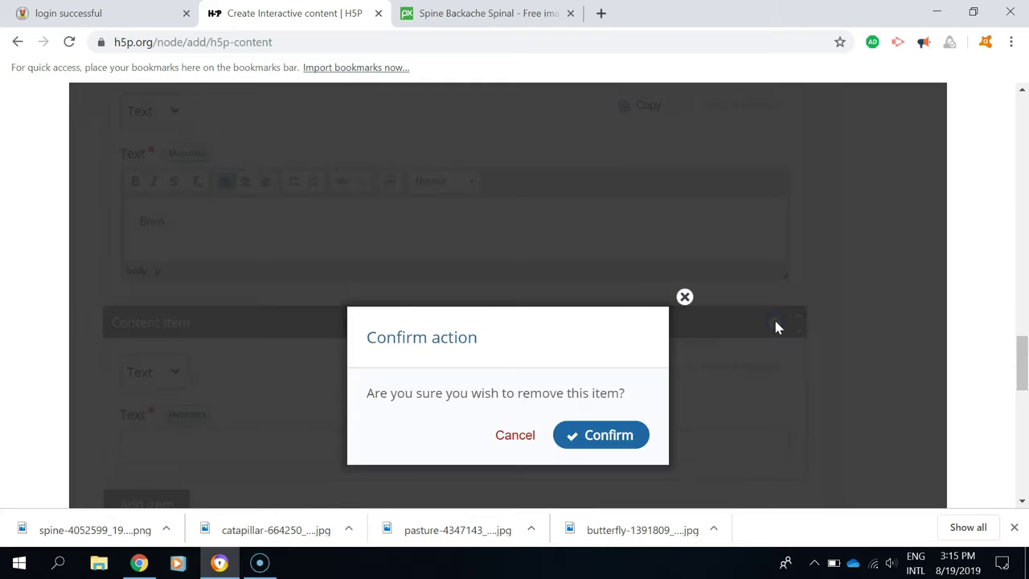
click(609, 446)
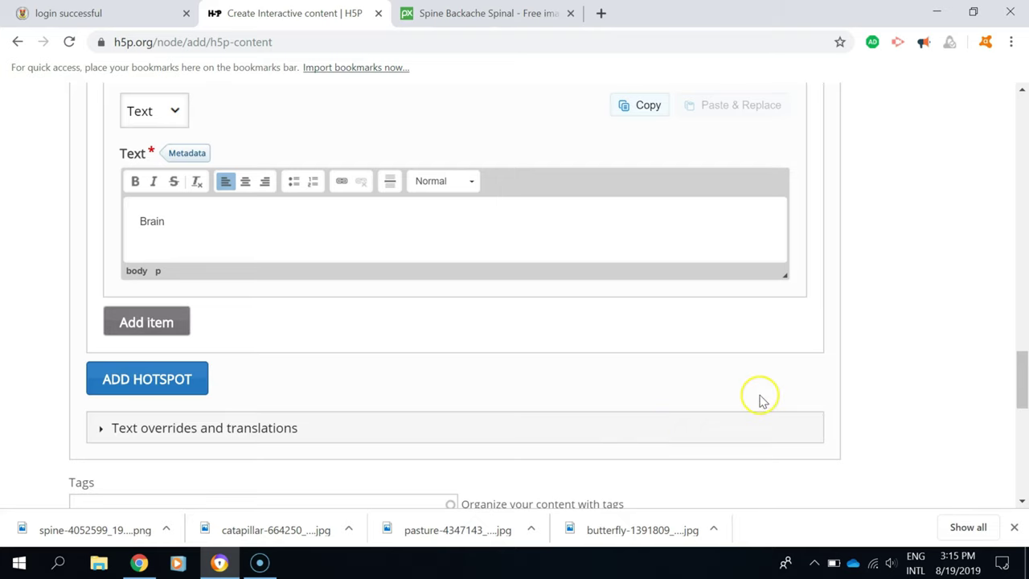
drag(1018, 361, 1023, 418)
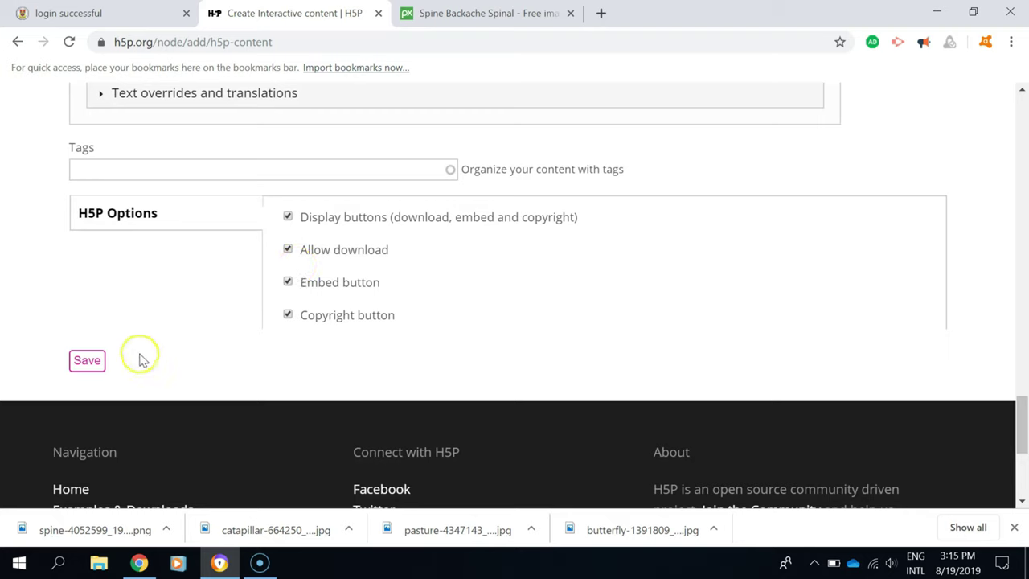
click(99, 362)
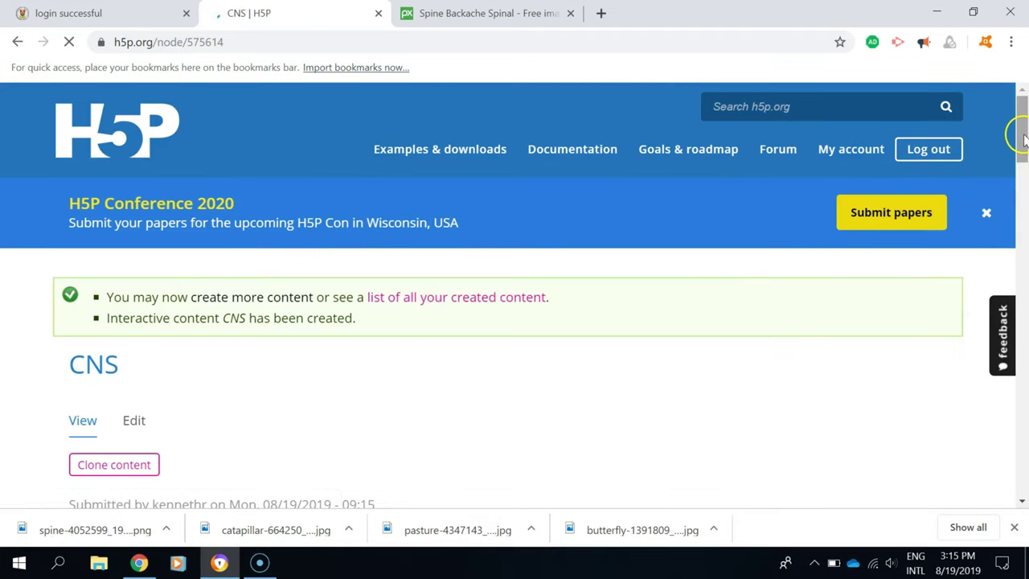
Reopen the CNS content for editing and add a second hotspot after the Brain one.
click(133, 423)
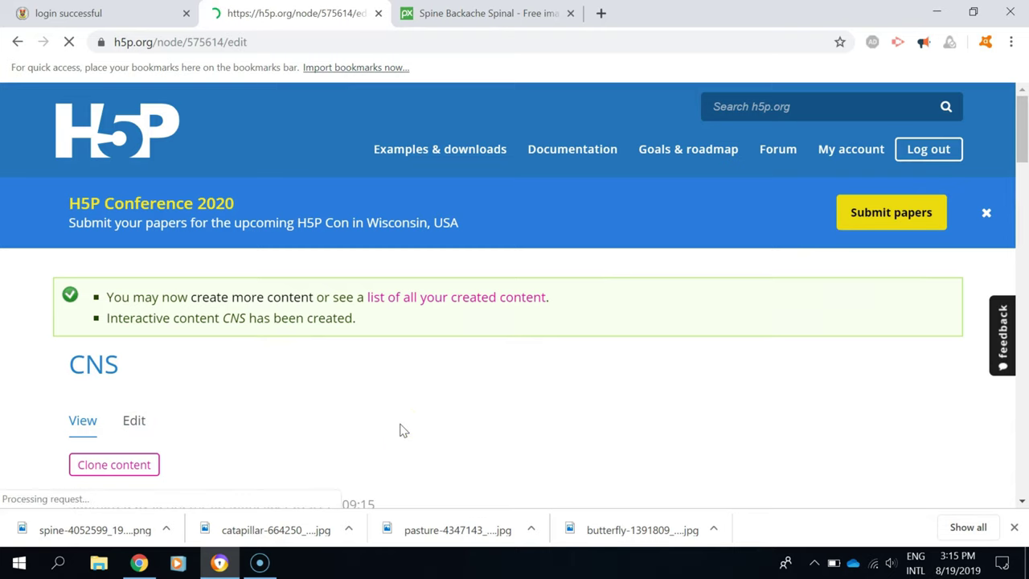
click(1025, 229)
drag(1025, 229, 1026, 421)
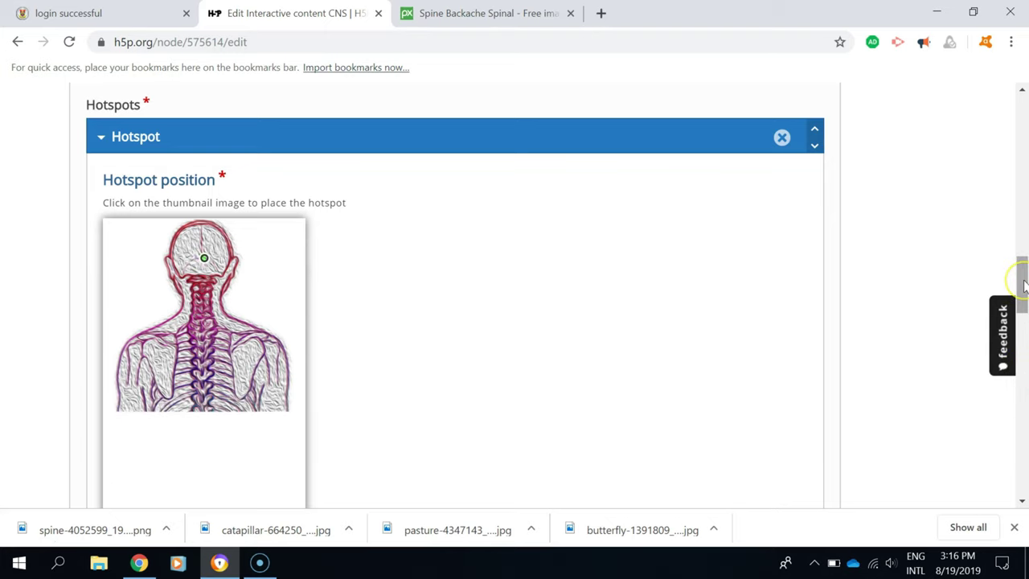
drag(1025, 285, 1025, 368)
click(173, 428)
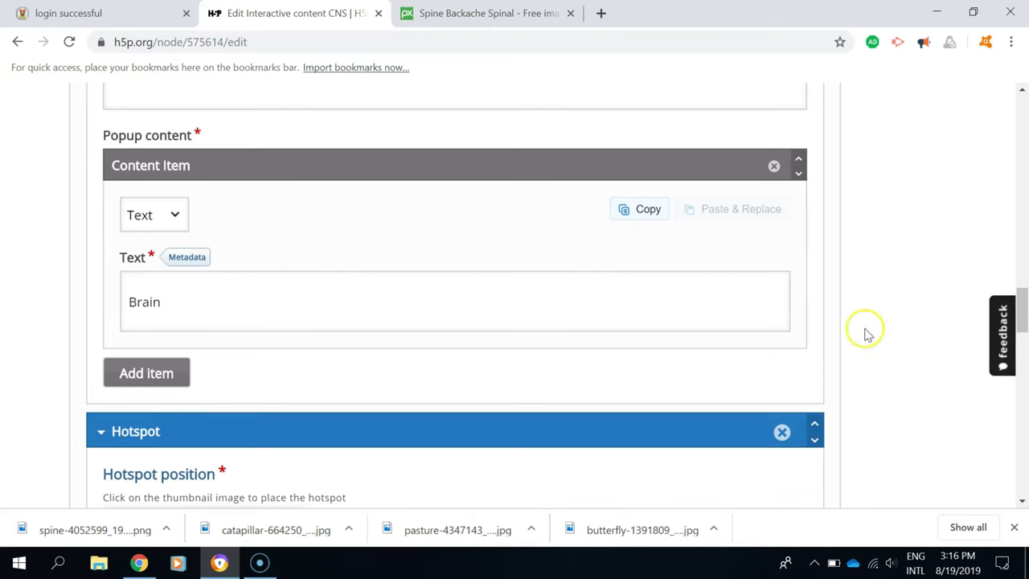
Place the second hotspot on the middle of the upper spine in the thumbnail image.
drag(1024, 308, 1025, 310)
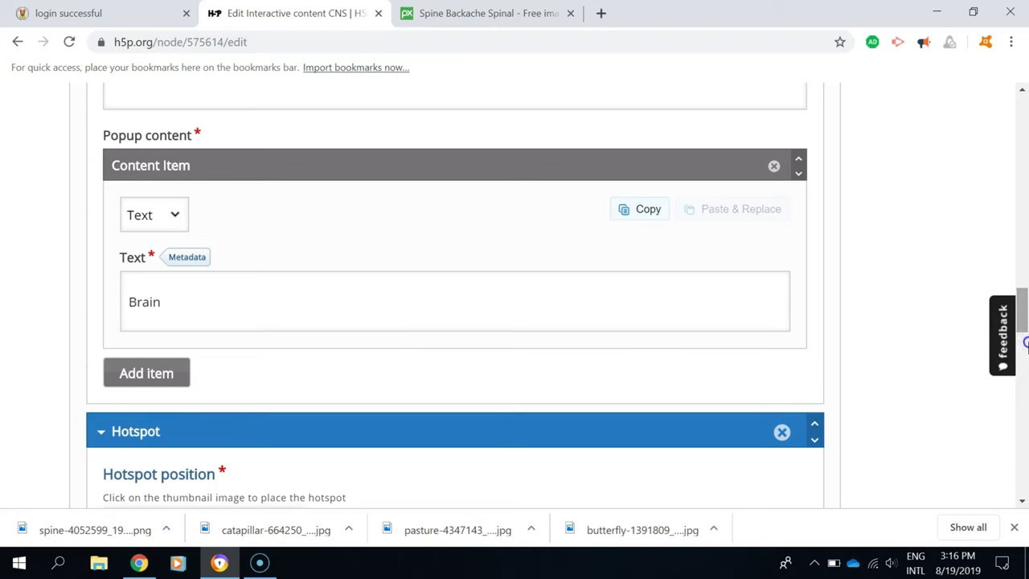
scroll(1026, 329, down, 5)
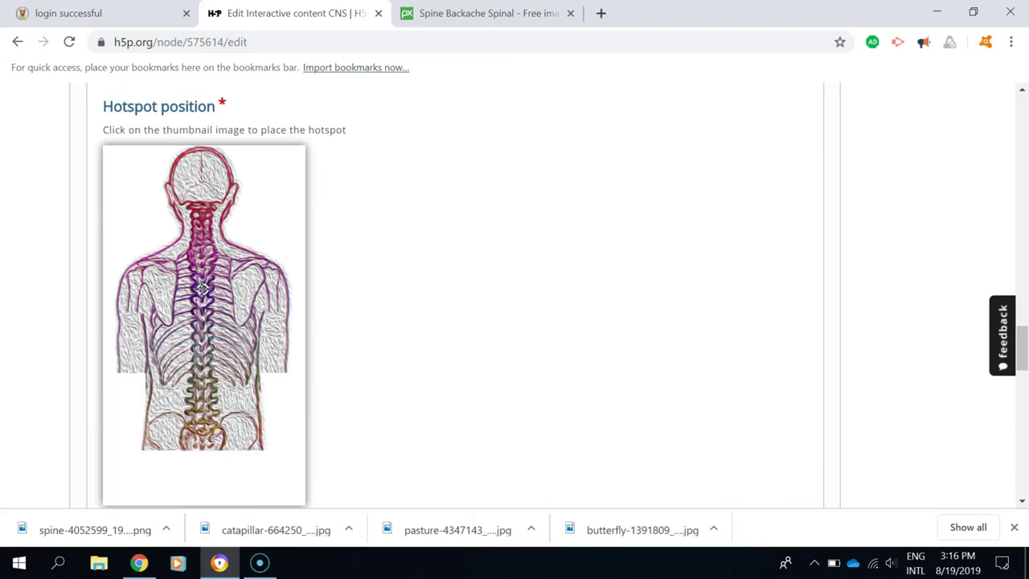
click(203, 288)
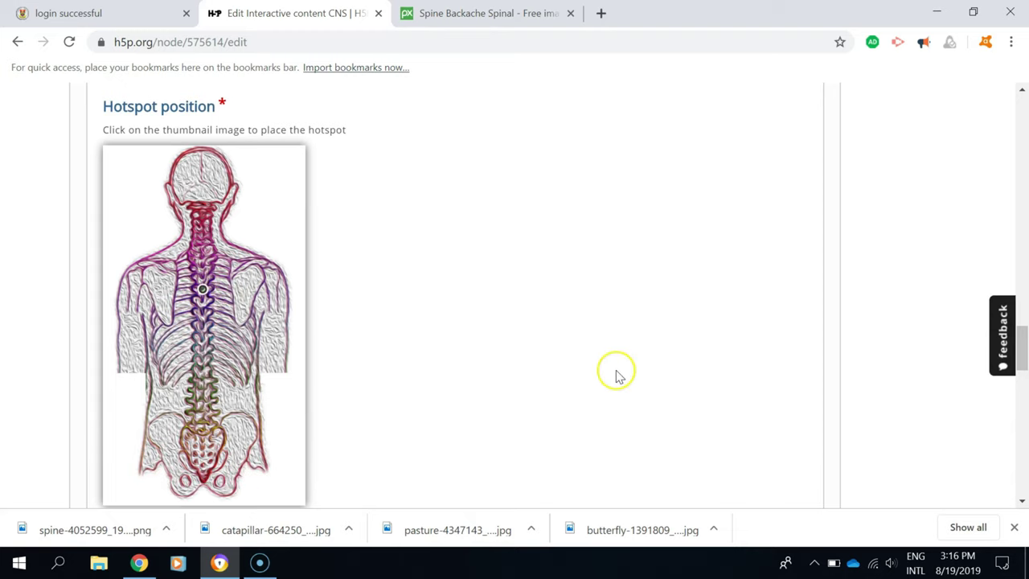
Give the second hotspot a Text popup item reading "Spine" and save the CNS content.
drag(1023, 347, 1024, 394)
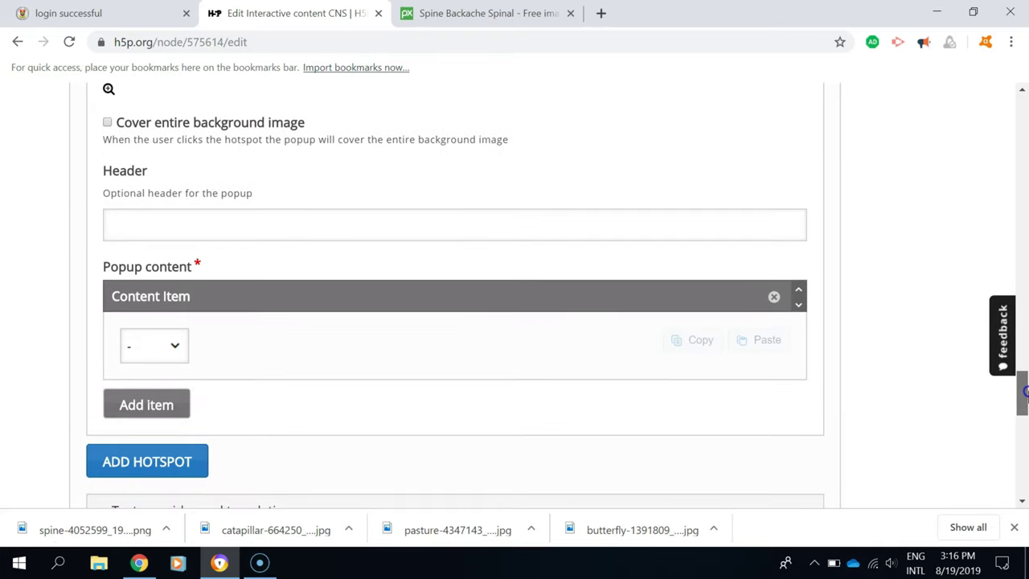
click(164, 345)
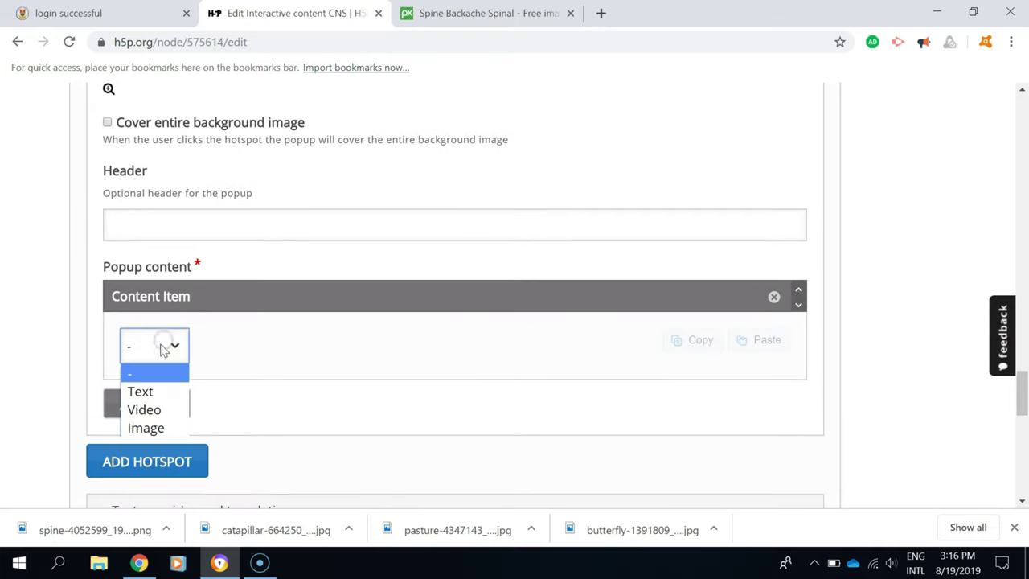
click(142, 391)
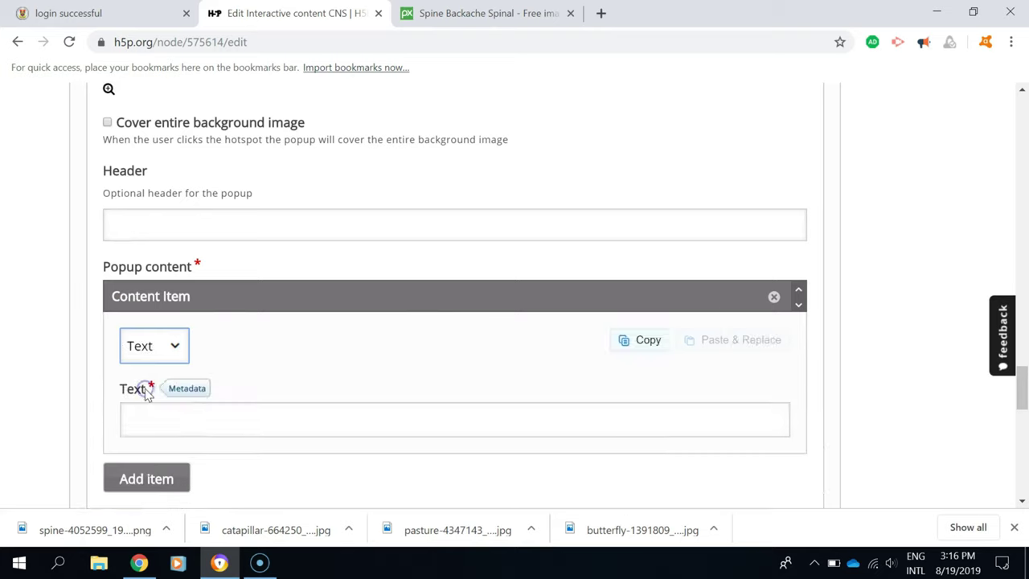
click(199, 429)
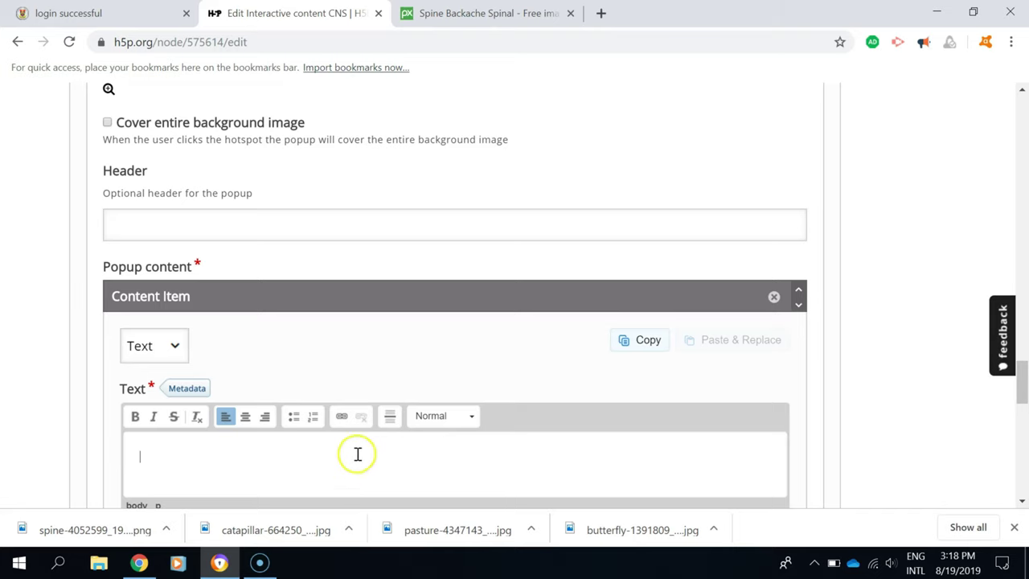
text(Spine)
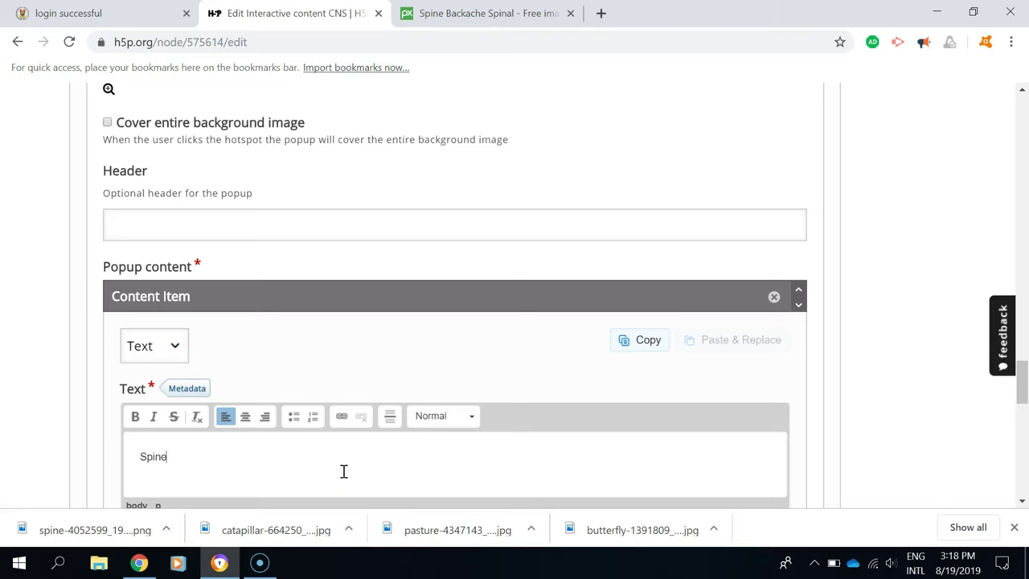
drag(1023, 391, 1025, 447)
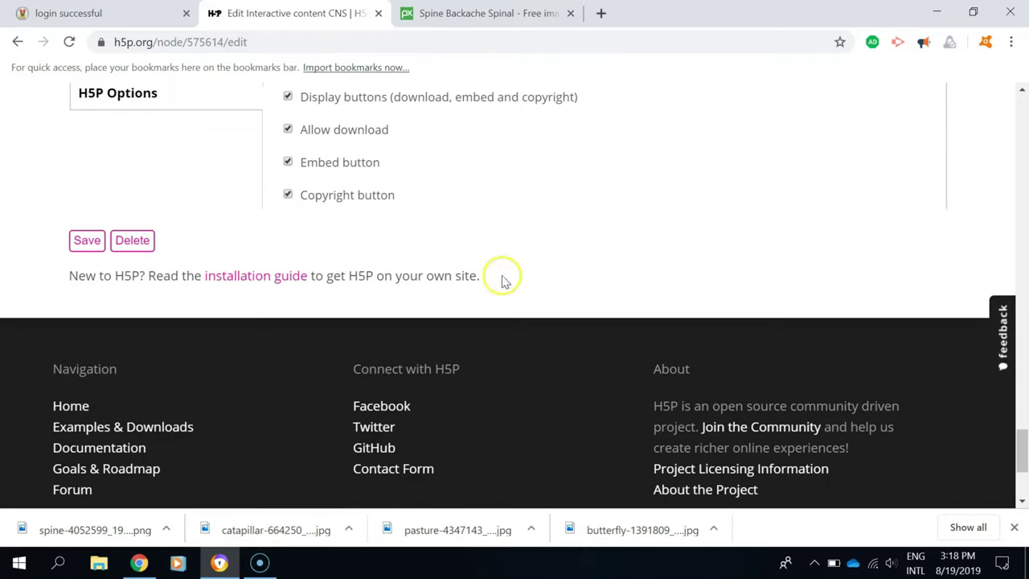
click(92, 242)
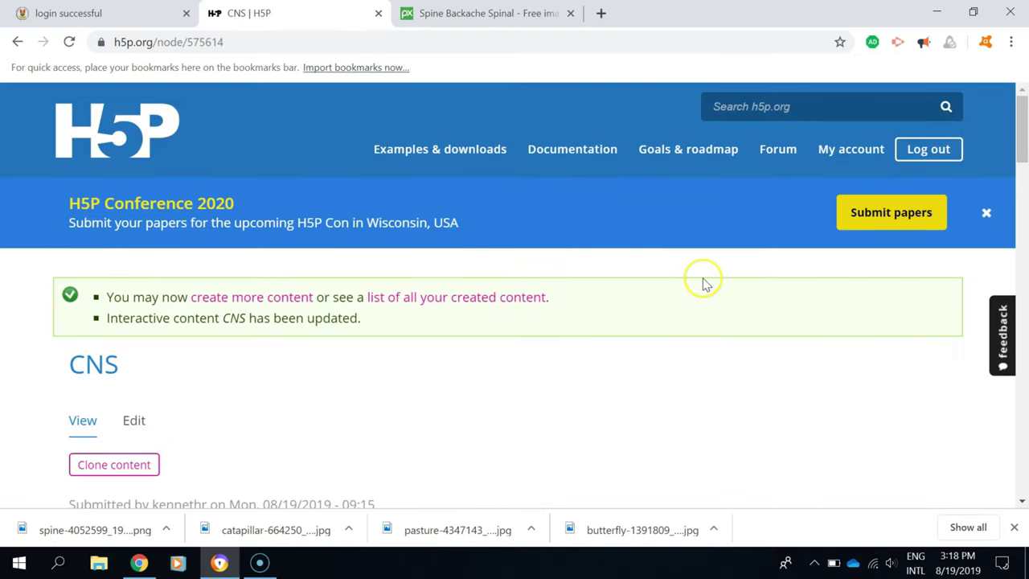
Switch to the Pixabay page and search its images for "spinal column".
click(493, 18)
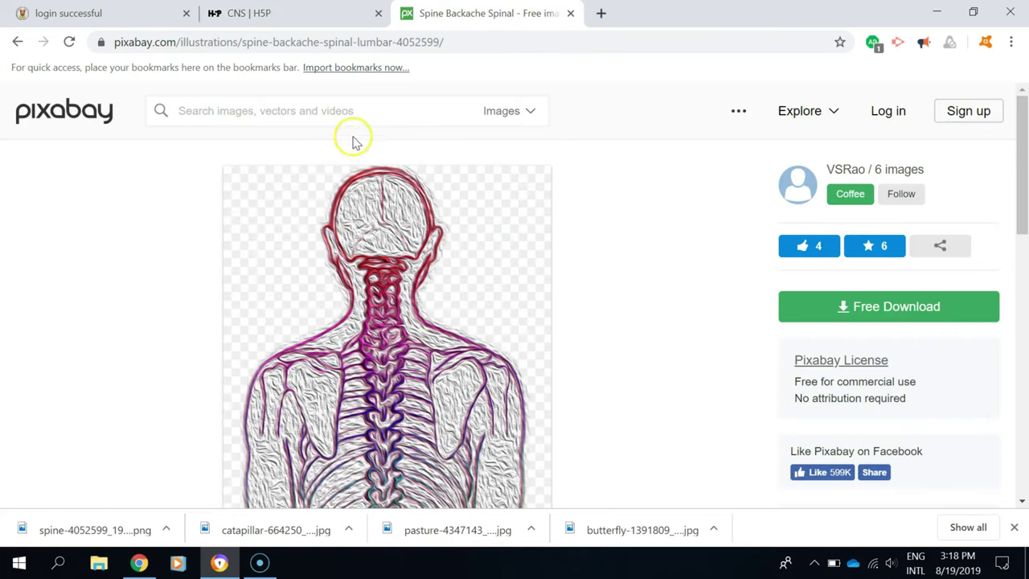
scroll(370, 117, down, 1)
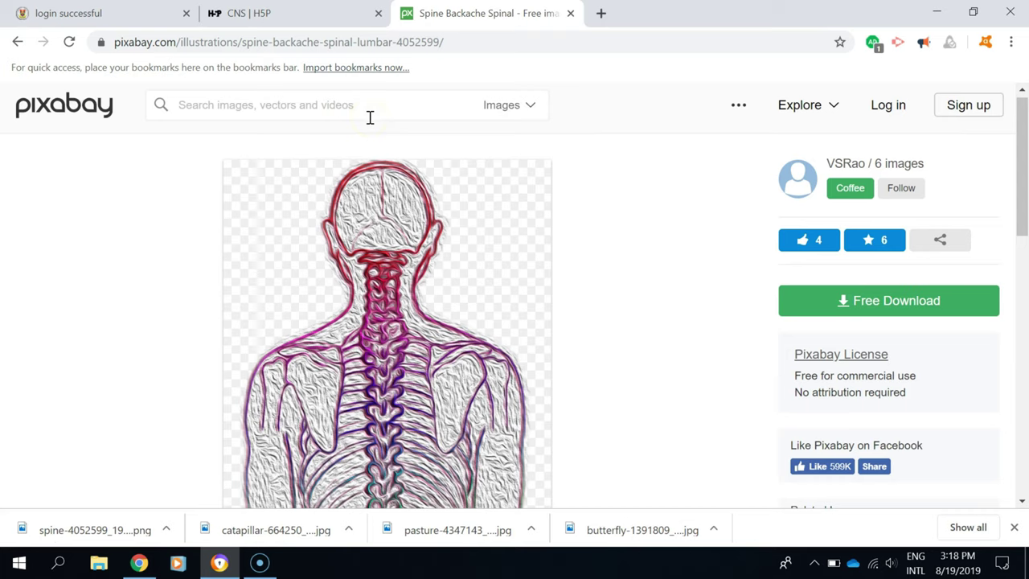
click(232, 110)
text(s)
click(232, 110)
text(pinal co)
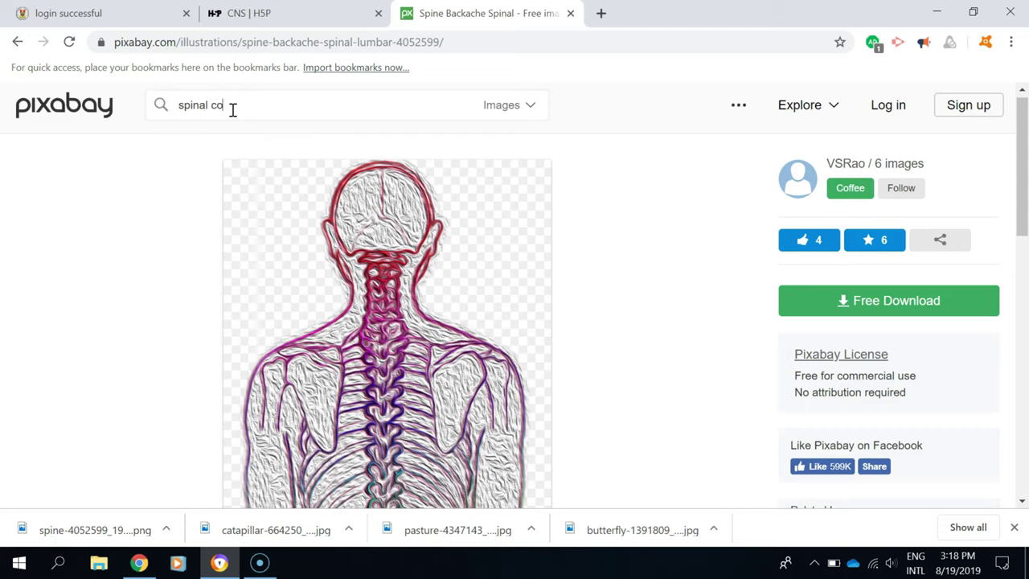
text(lumn)
key(Return)
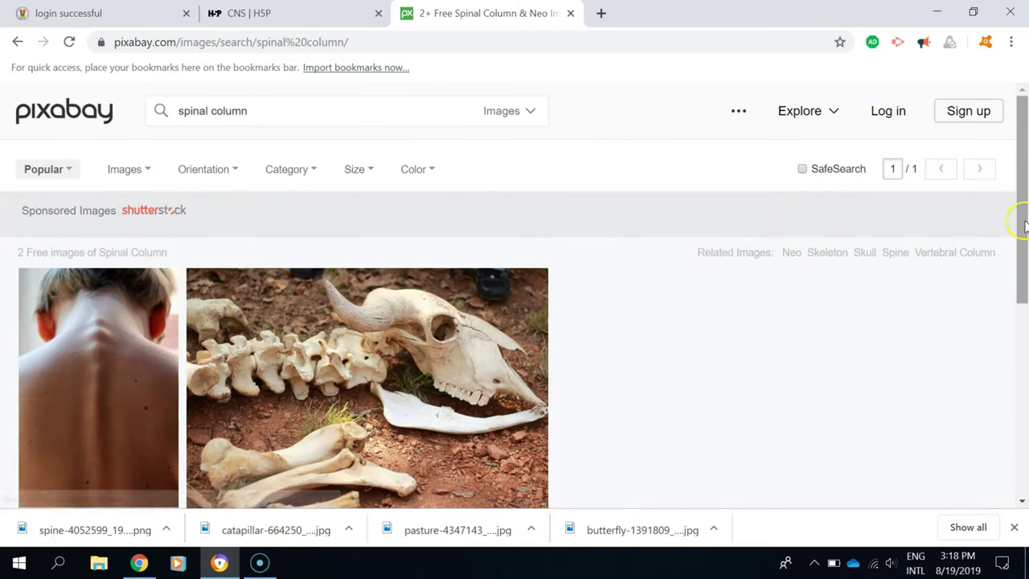
Change the Pixabay image search to "spine".
mouse_move(1024, 228)
mouse_down()
mouse_move(1026, 392)
mouse_move(1026, 221)
mouse_up()
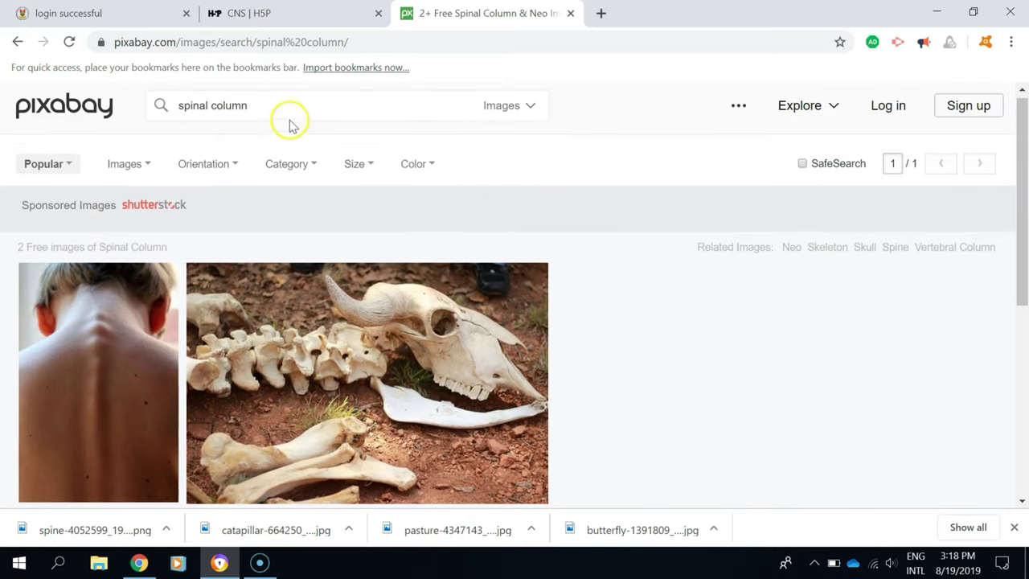
double_click(242, 113)
key(BackSpace)
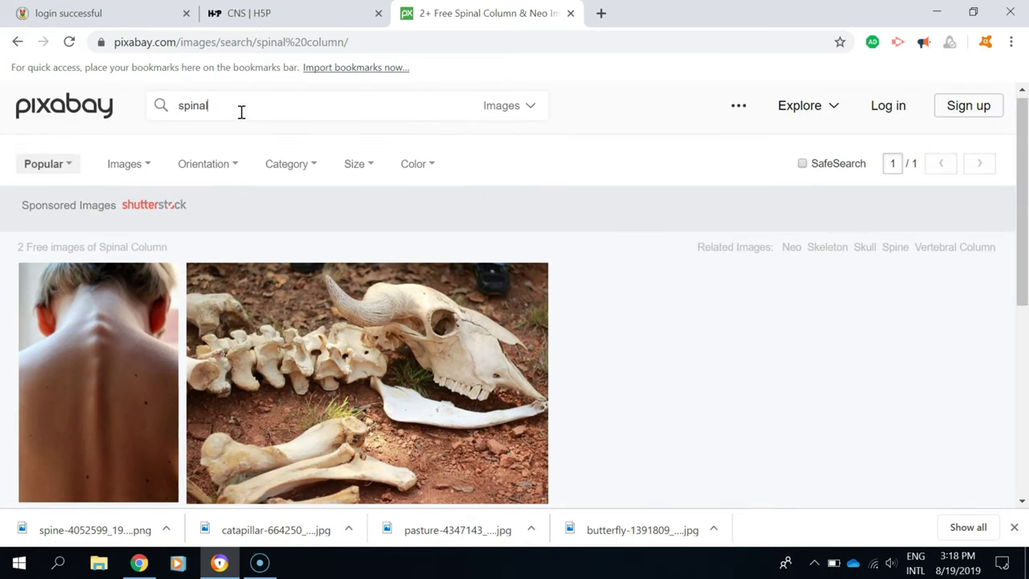
key(BackSpace)
text(e)
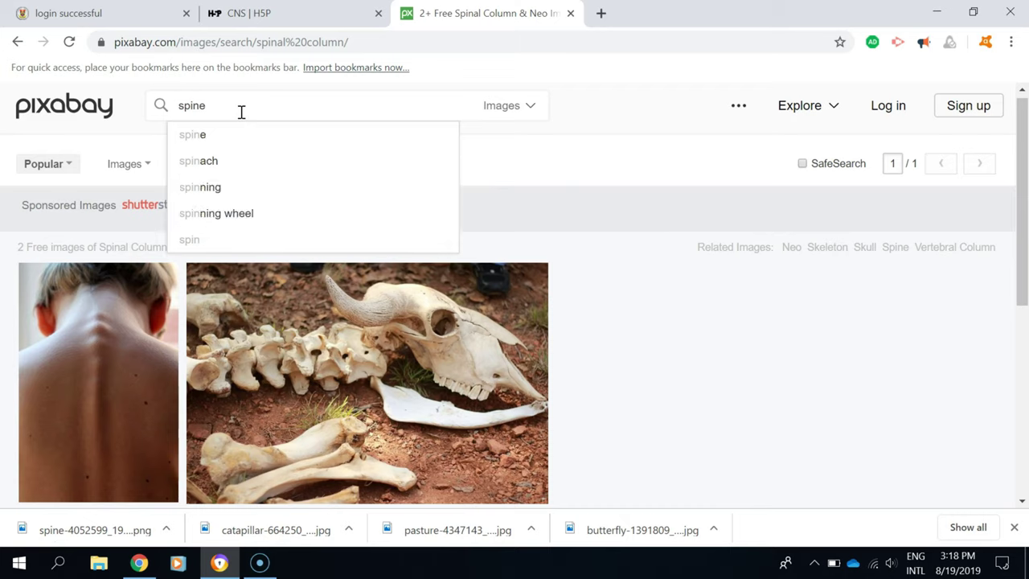
key(Return)
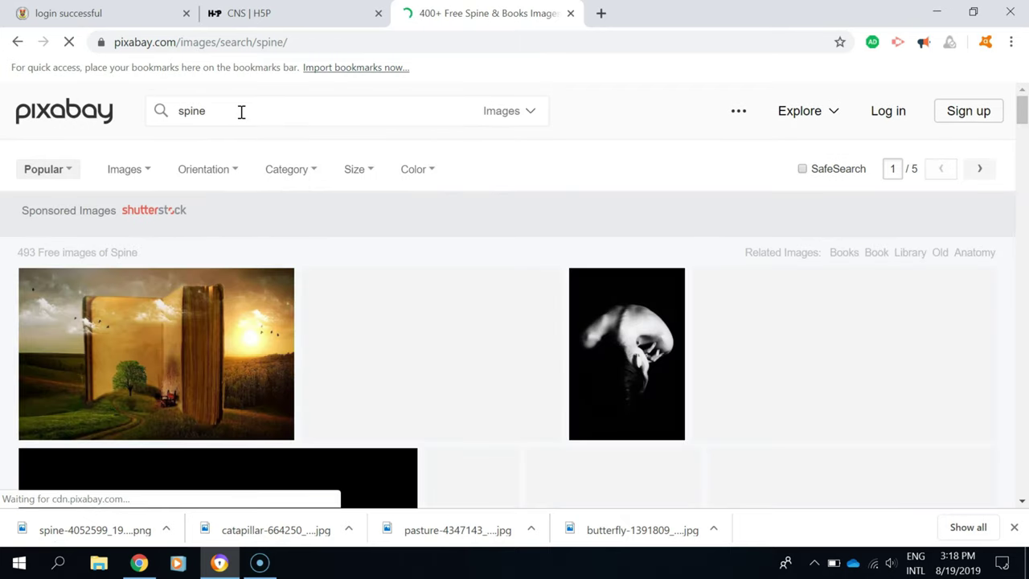
click(531, 105)
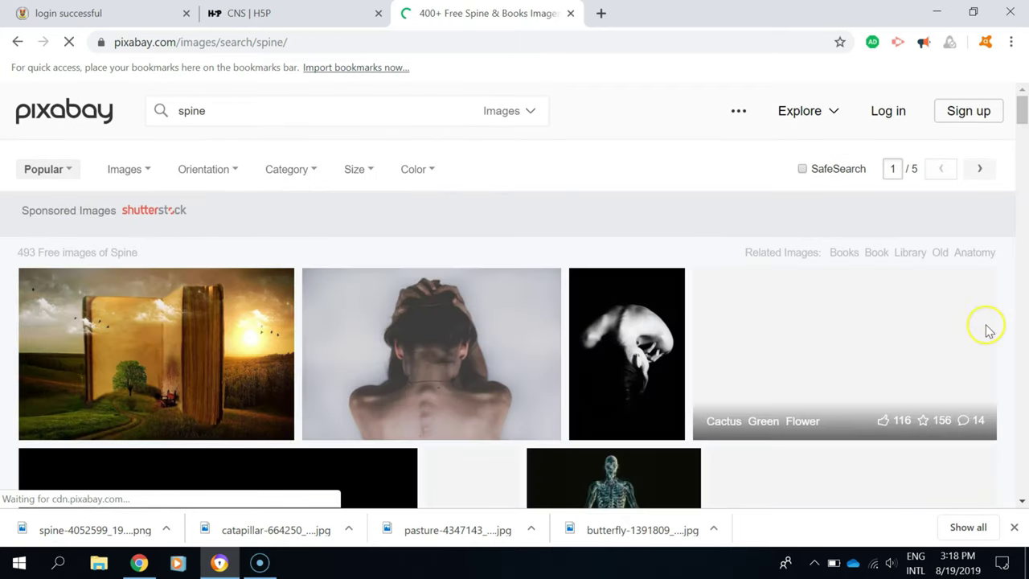
Open the Pixabay page of the spine model photo on a pale background from the search results and return to it.
drag(1022, 112, 1023, 202)
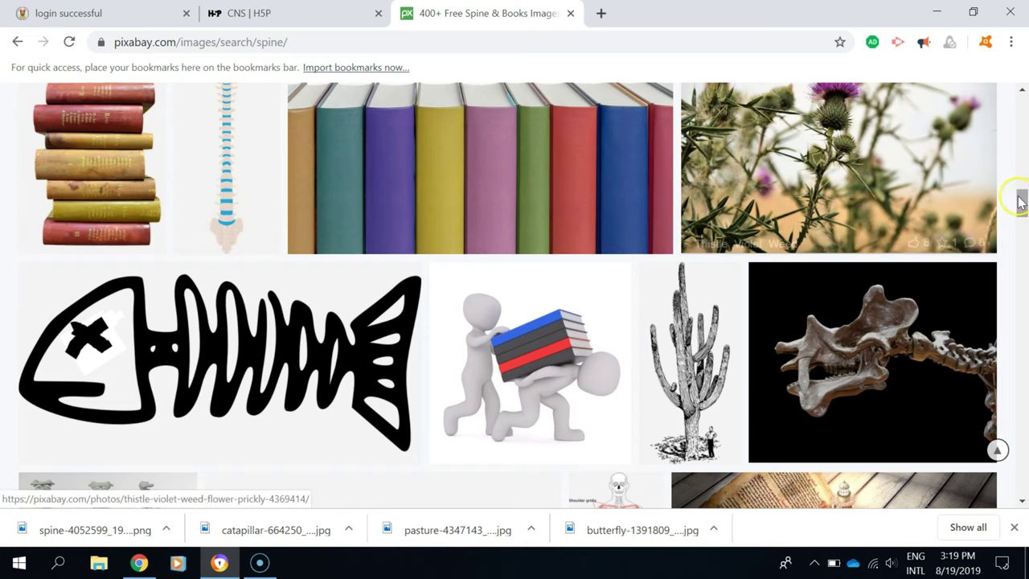
drag(1022, 201, 1020, 180)
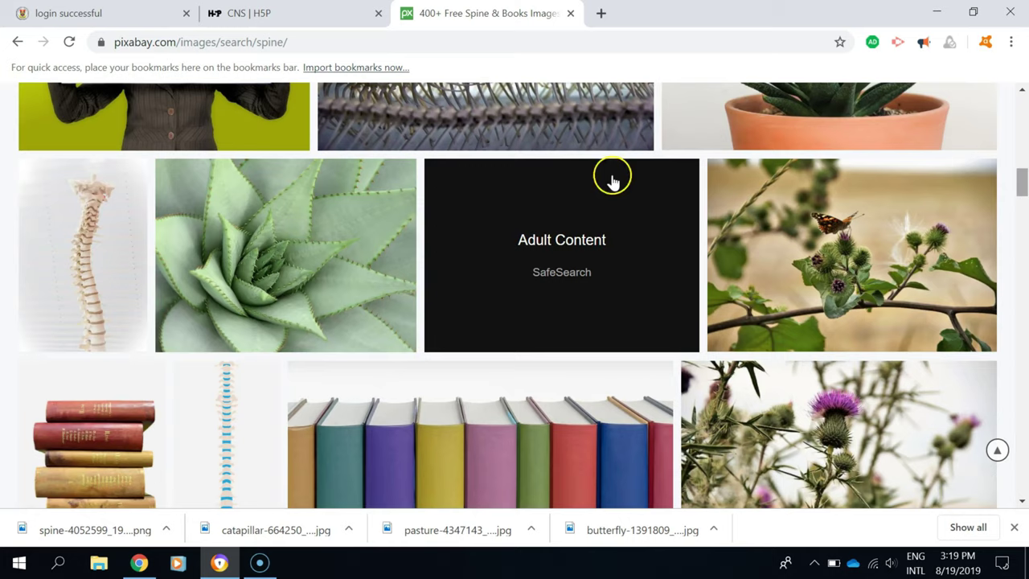
click(71, 244)
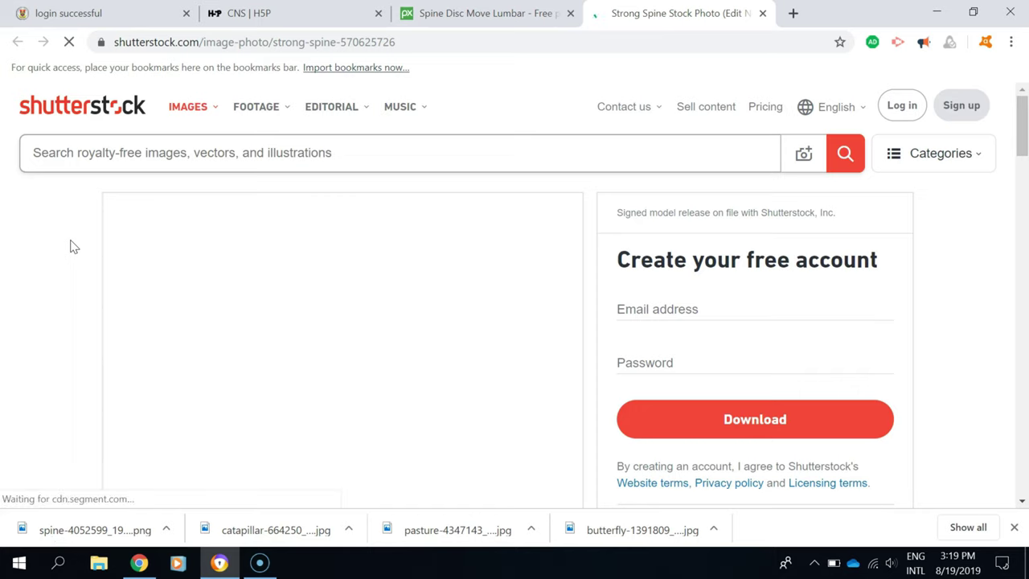
click(498, 13)
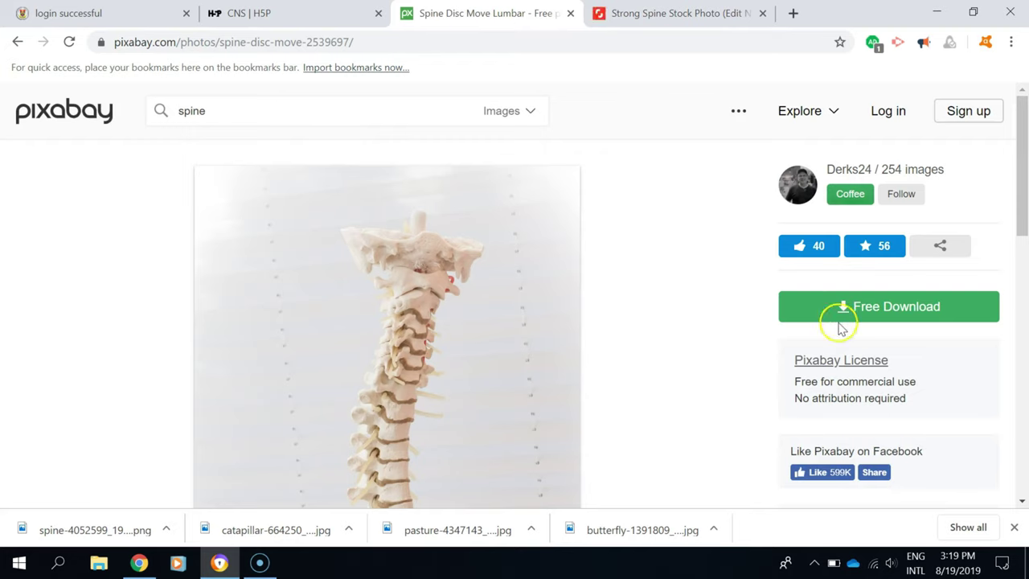
Download the spine photo at 1280×1920, completing the captcha, and dismiss the author thank-you overlay.
click(861, 308)
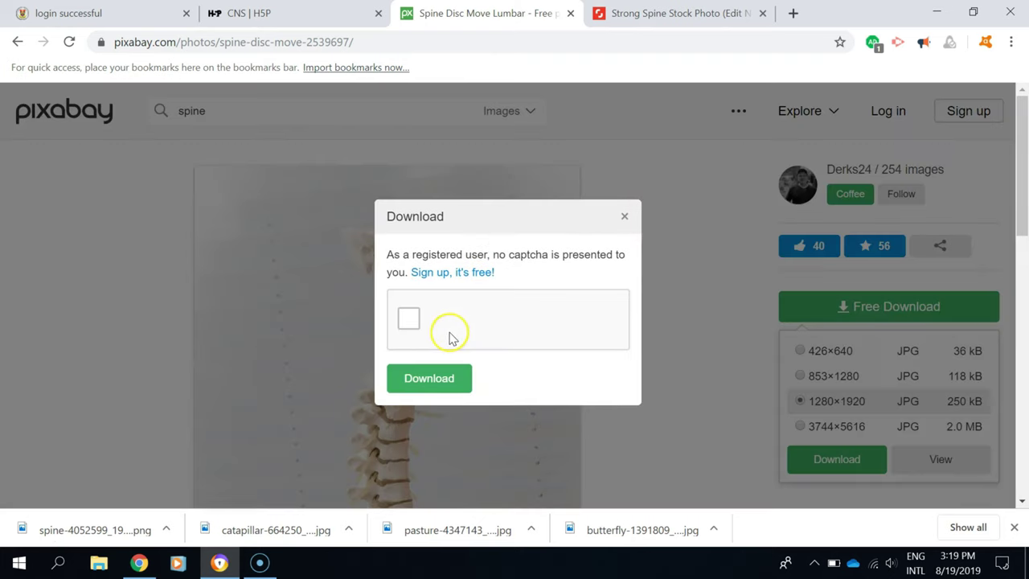
click(410, 322)
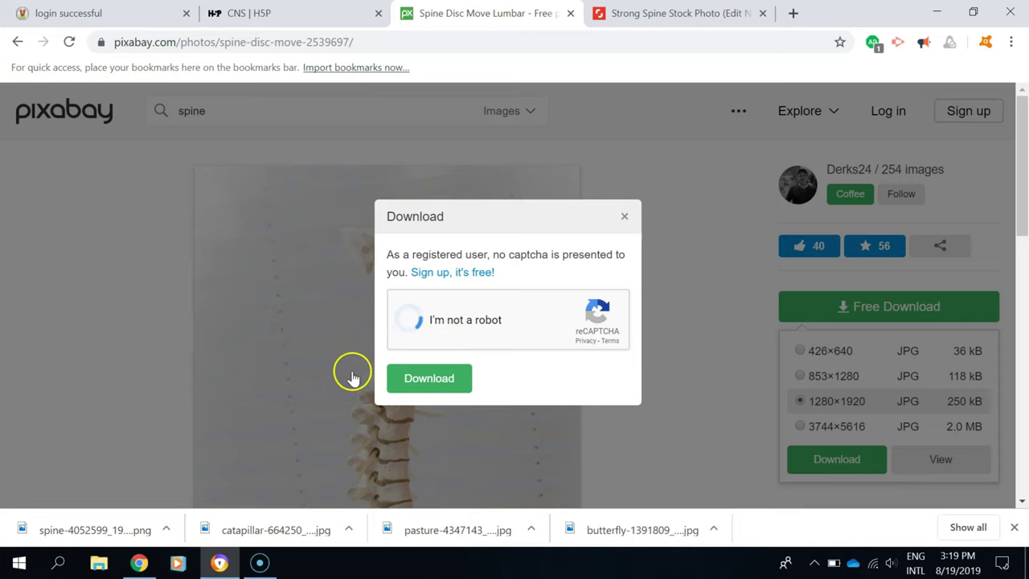
click(426, 379)
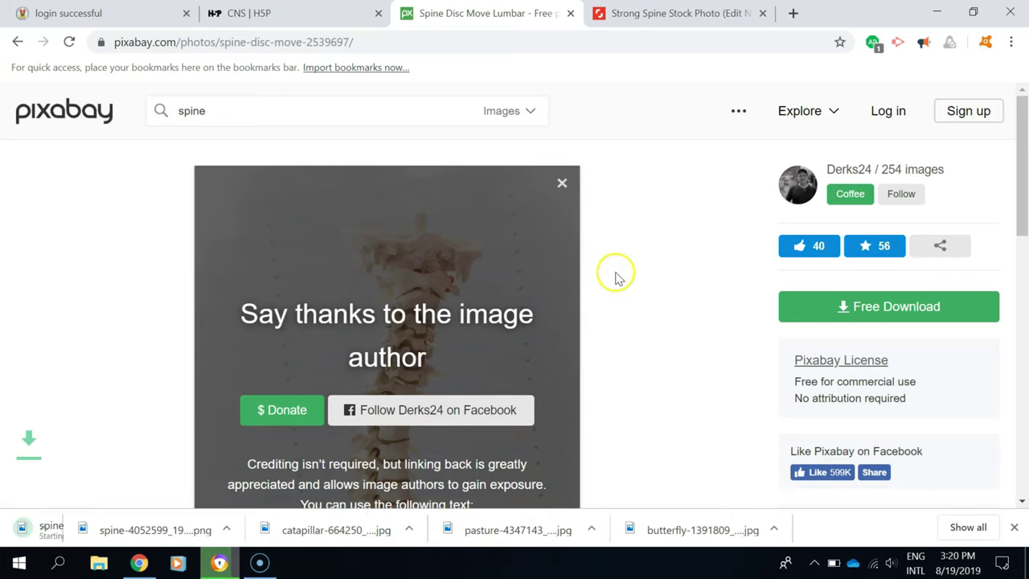
click(563, 184)
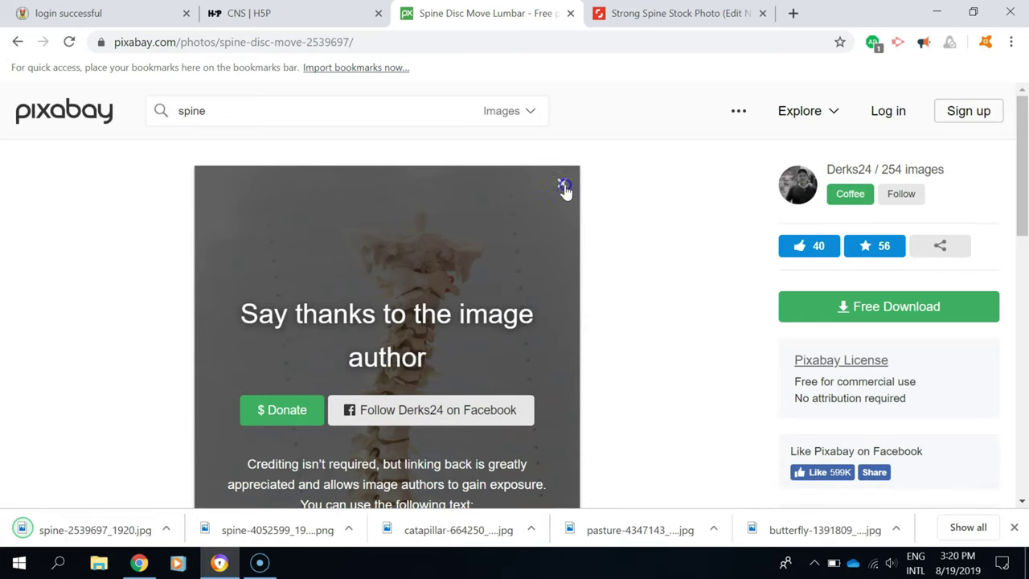
Switch back to the H5P page and open the CNS content for editing.
click(278, 15)
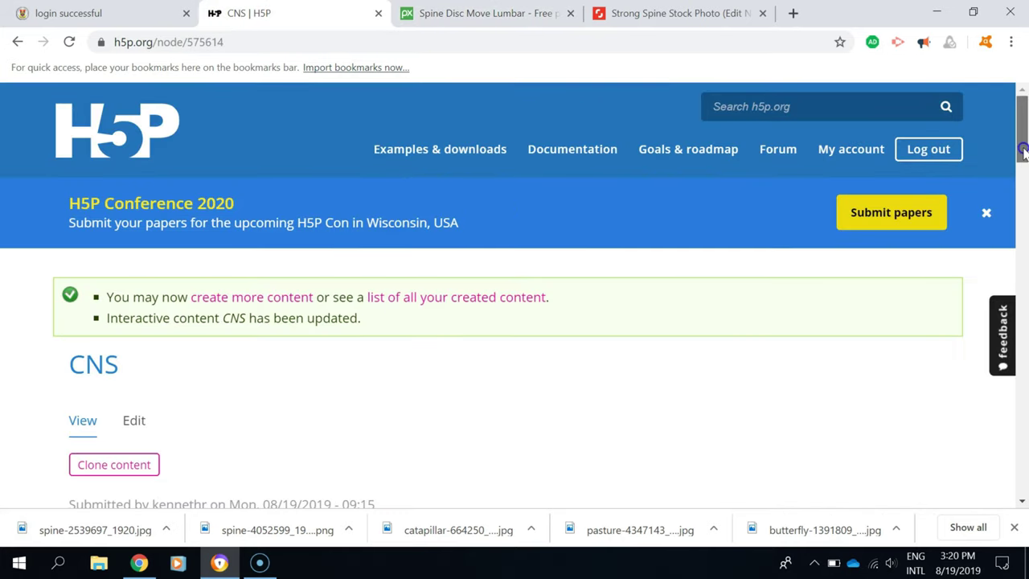
scroll(1022, 153, down, 2)
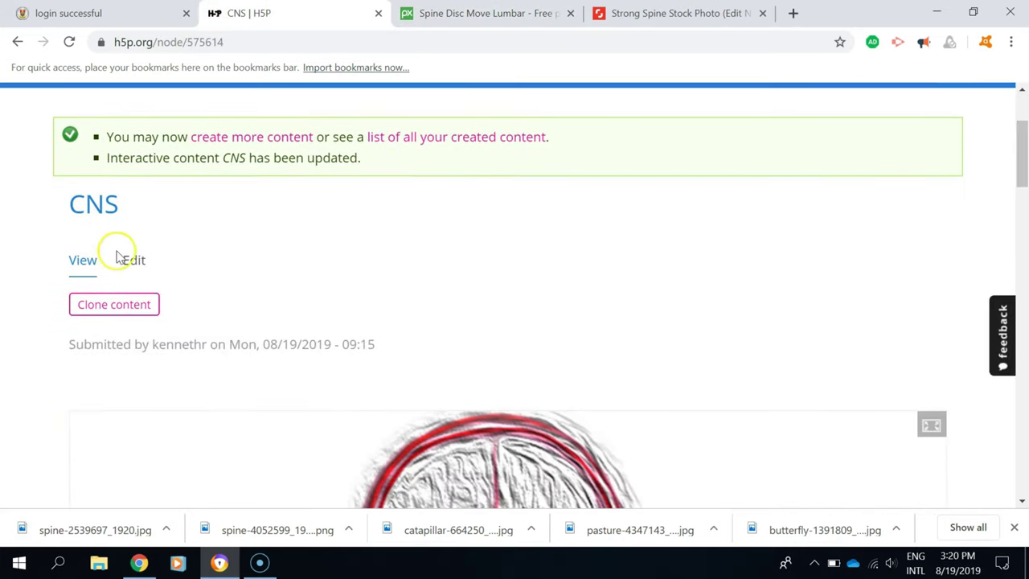
click(133, 259)
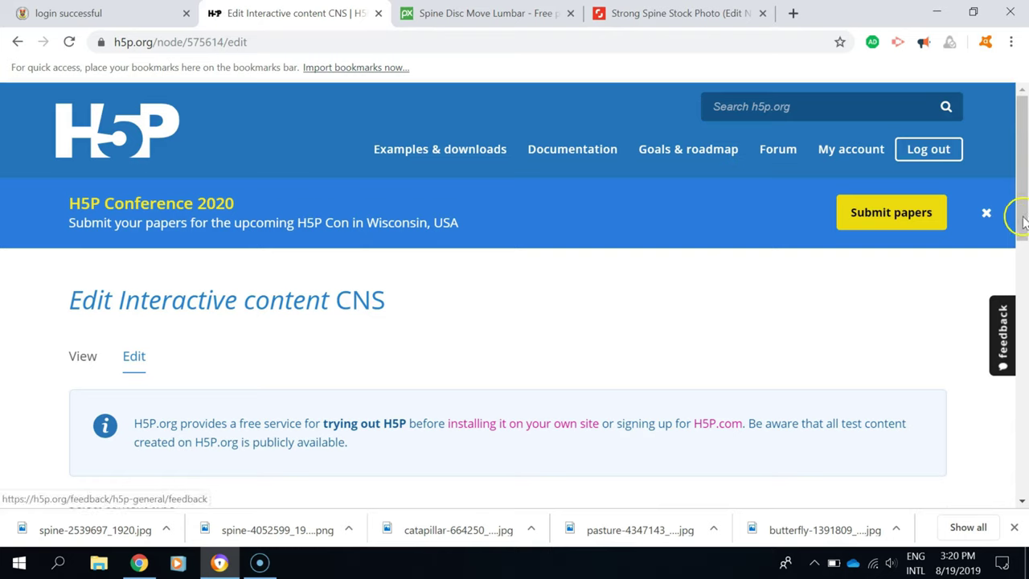
Add a third hotspot after the Spine one and place it on the upper spine in the thumbnail image.
drag(1023, 224, 1026, 354)
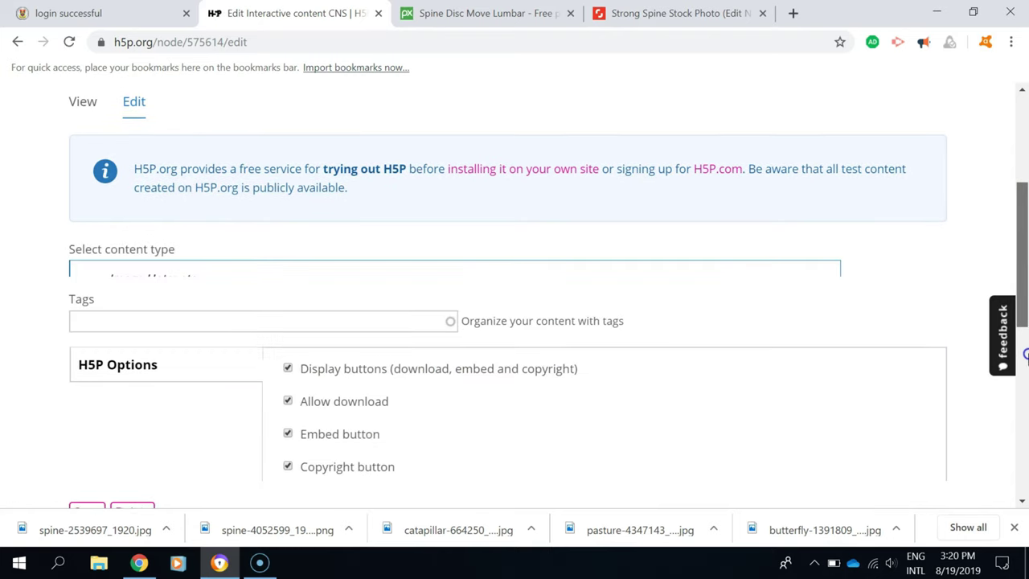
scroll(1026, 398, down, 1)
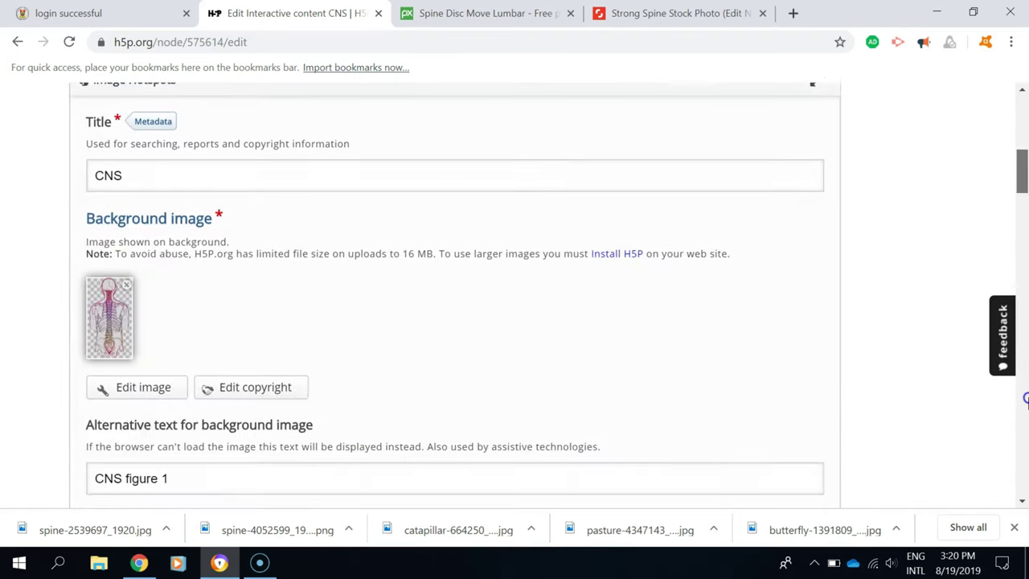
scroll(1026, 398, down, 15)
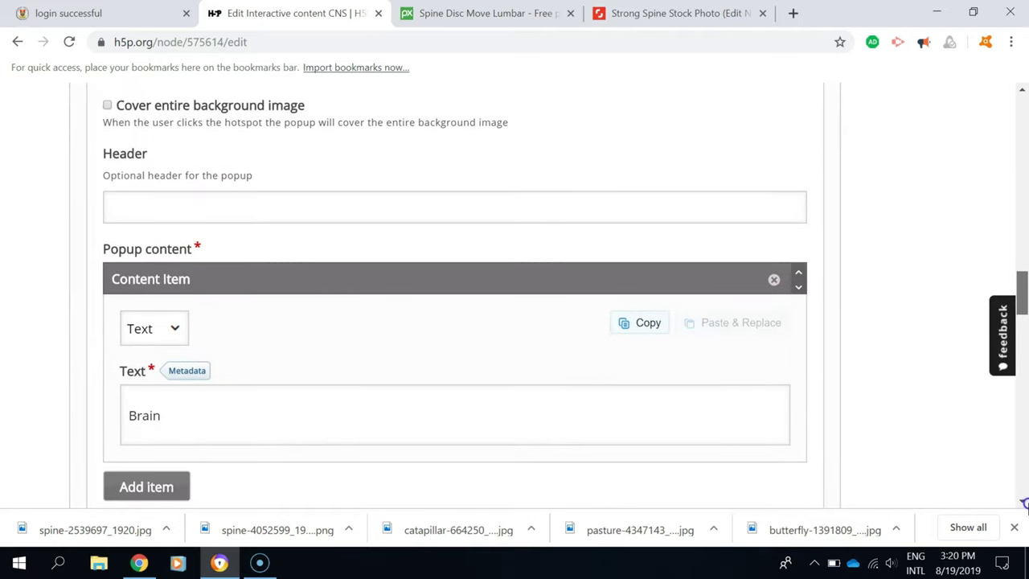
scroll(1024, 503, down, 2)
scroll(1025, 503, down, 8)
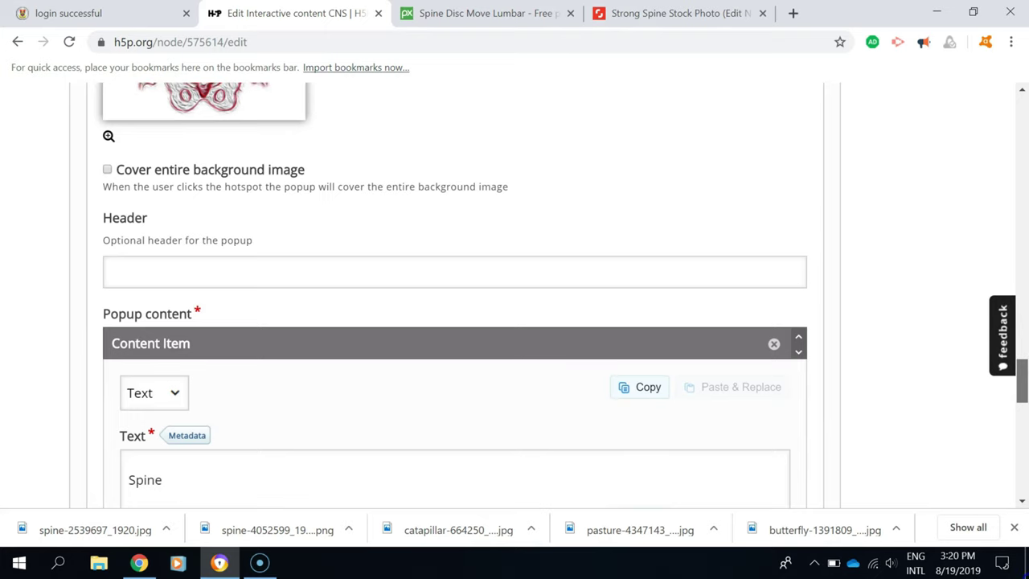
scroll(1025, 426, up, 2)
scroll(1026, 426, down, 1)
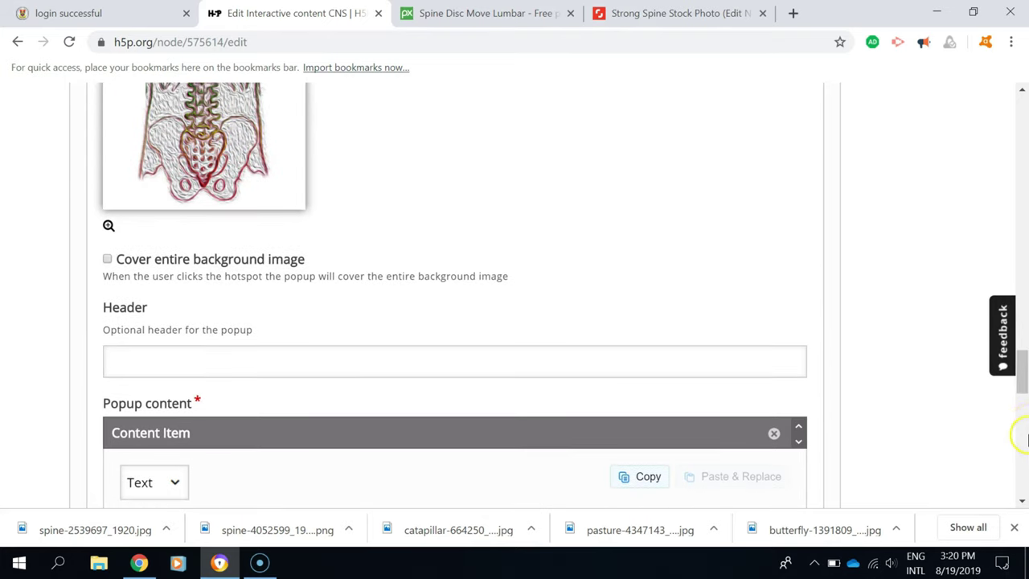
drag(1023, 387, 1023, 417)
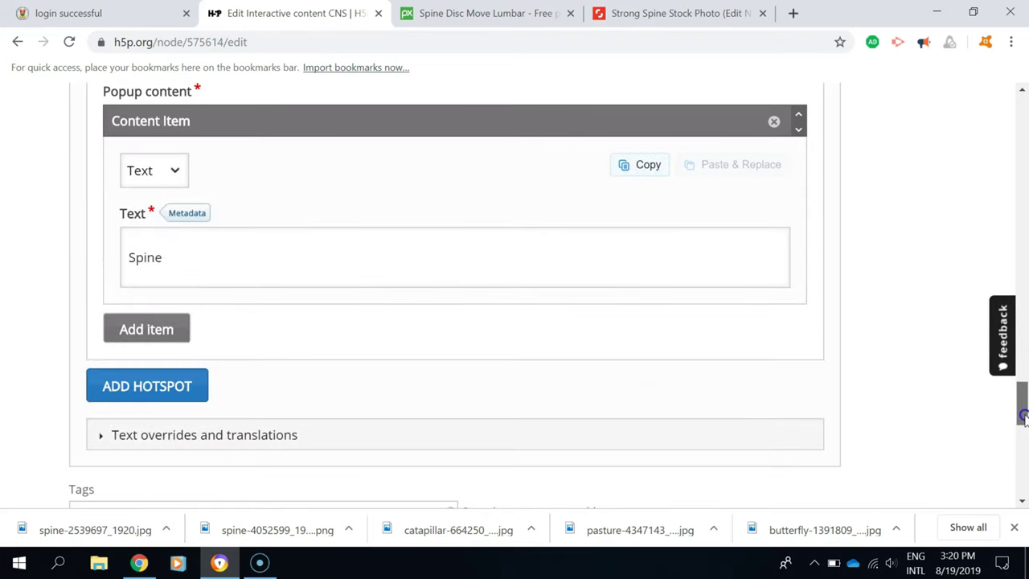
click(148, 386)
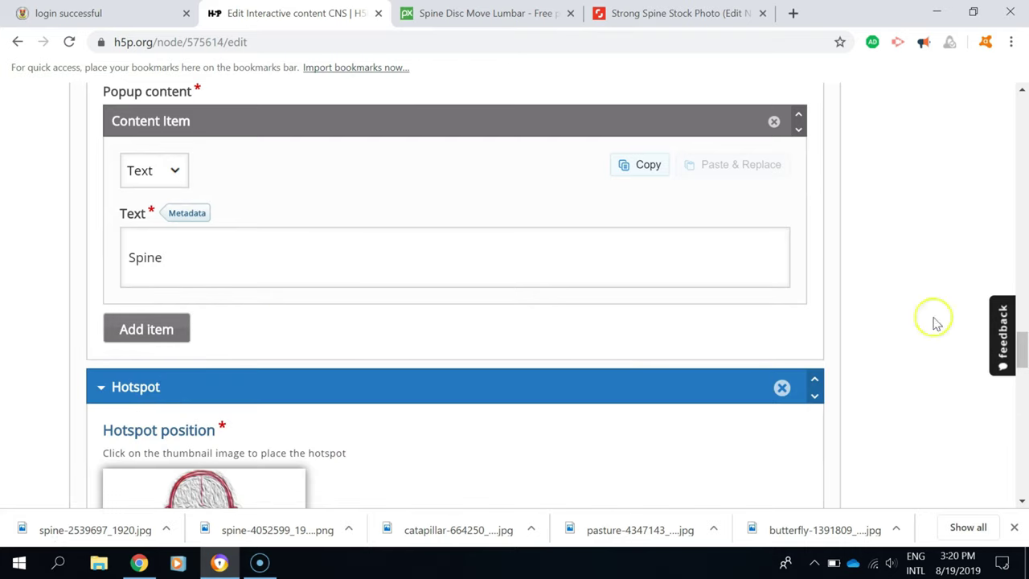
drag(1023, 362, 1024, 374)
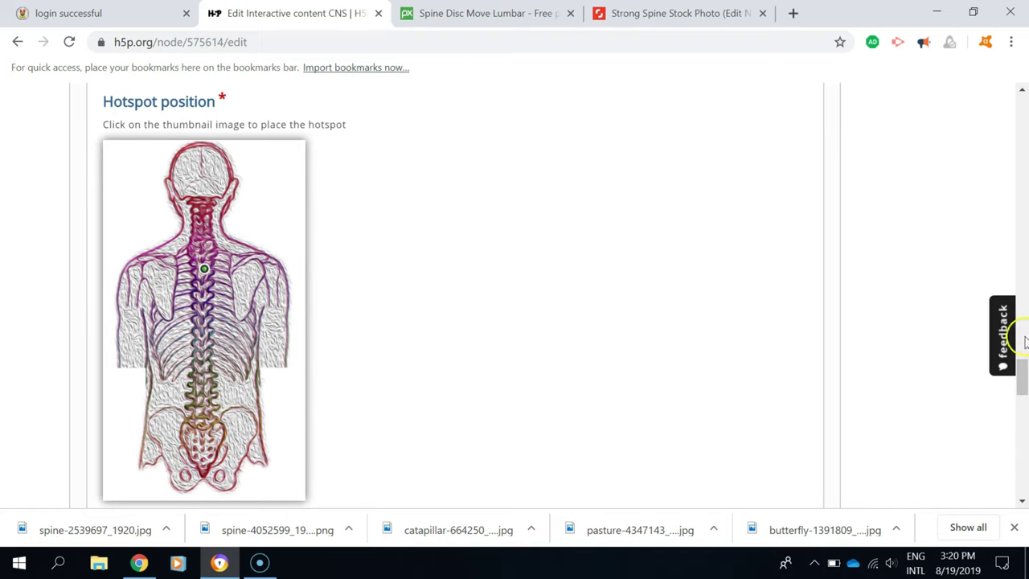
Set the third hotspot's popup content to Image and upload the spine-2539697_1920.jpg photo from the Downloads folder.
drag(1019, 386, 1026, 423)
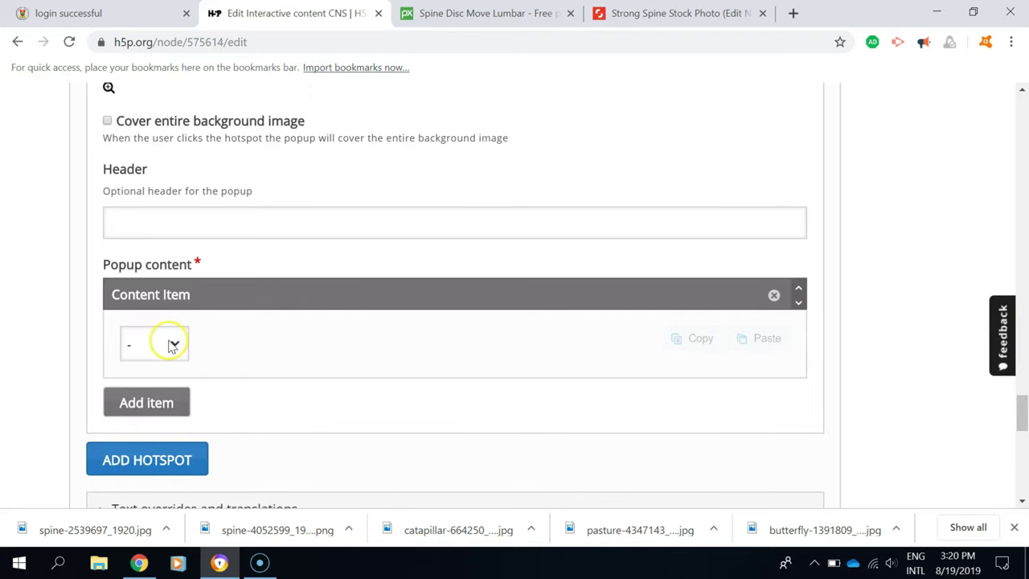
click(171, 345)
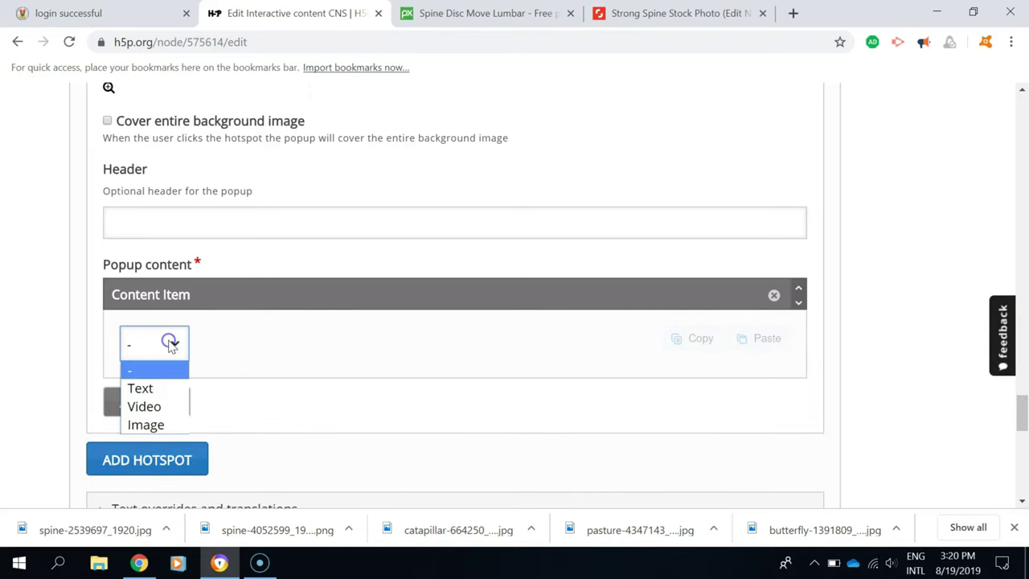
click(147, 425)
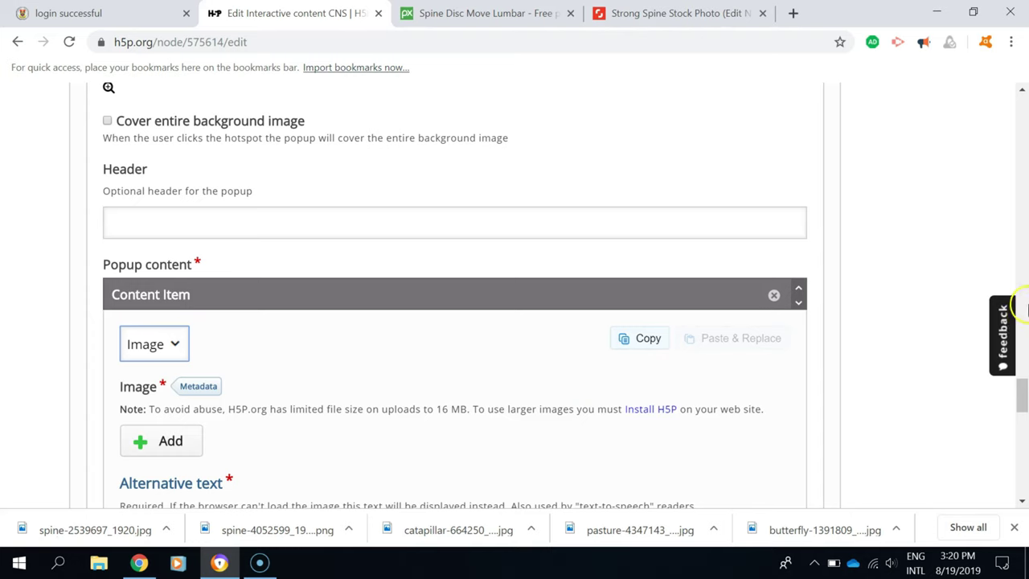
scroll(1020, 402, down, 3)
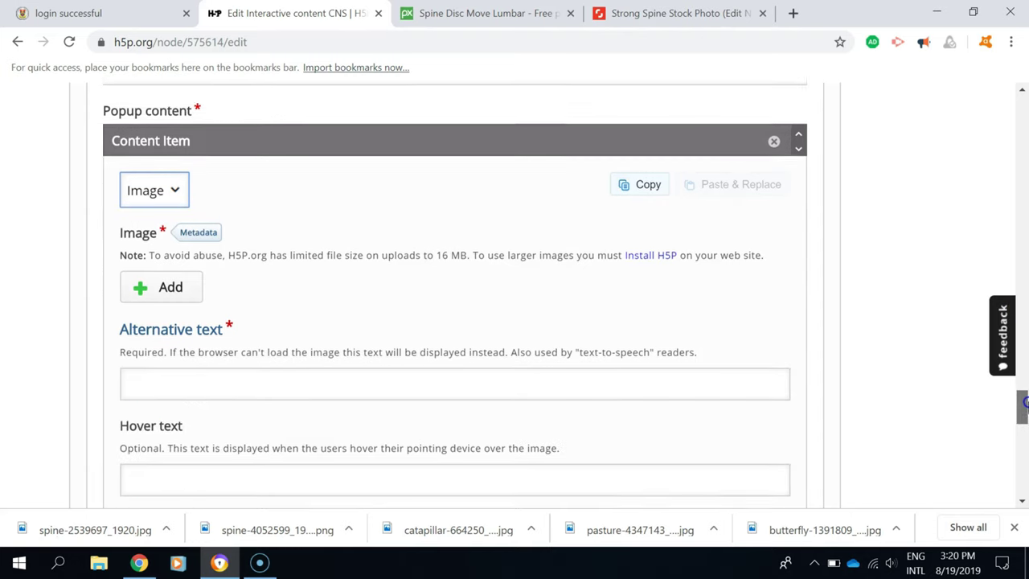
click(187, 240)
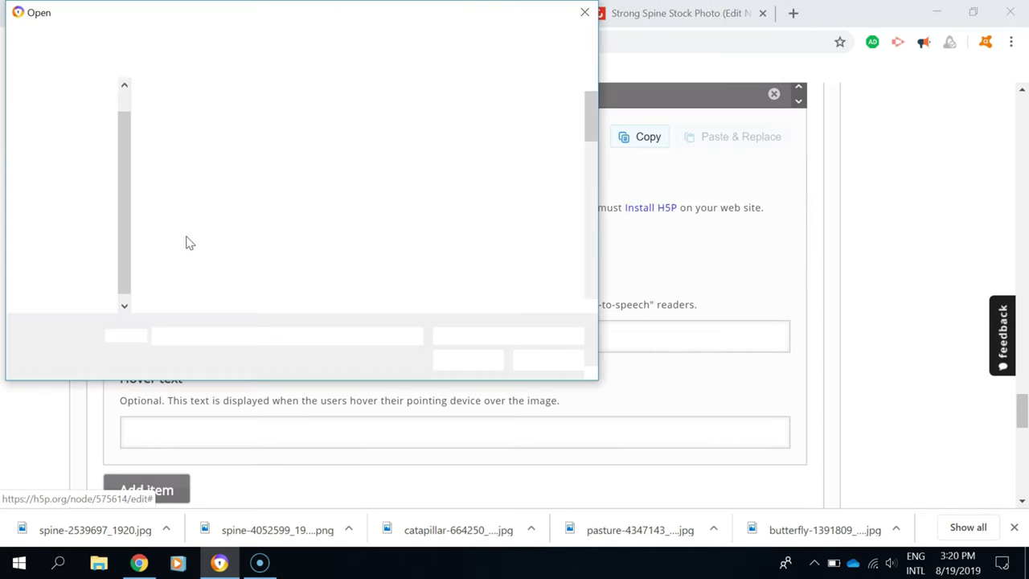
drag(593, 105, 593, 249)
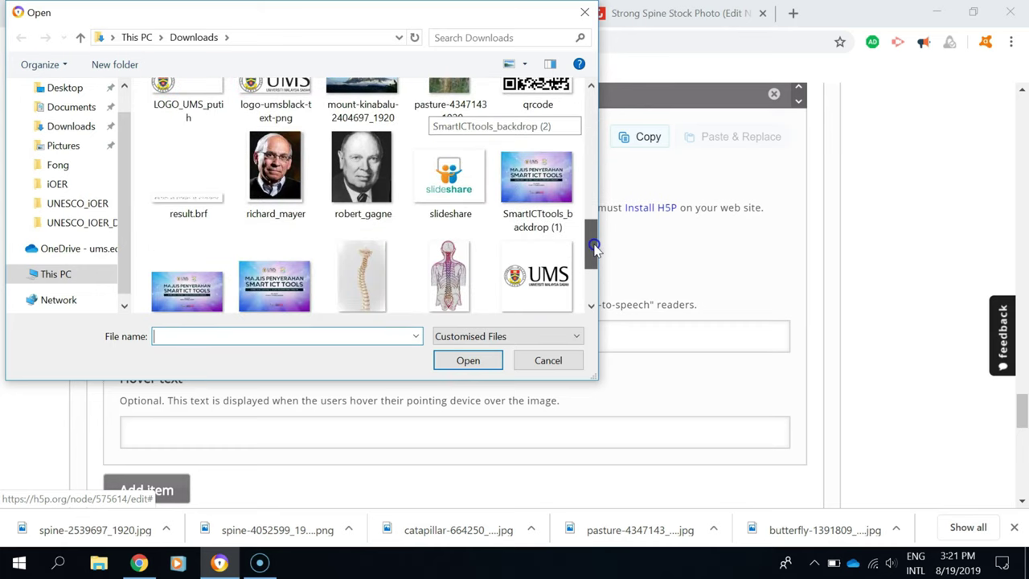
click(359, 266)
click(469, 361)
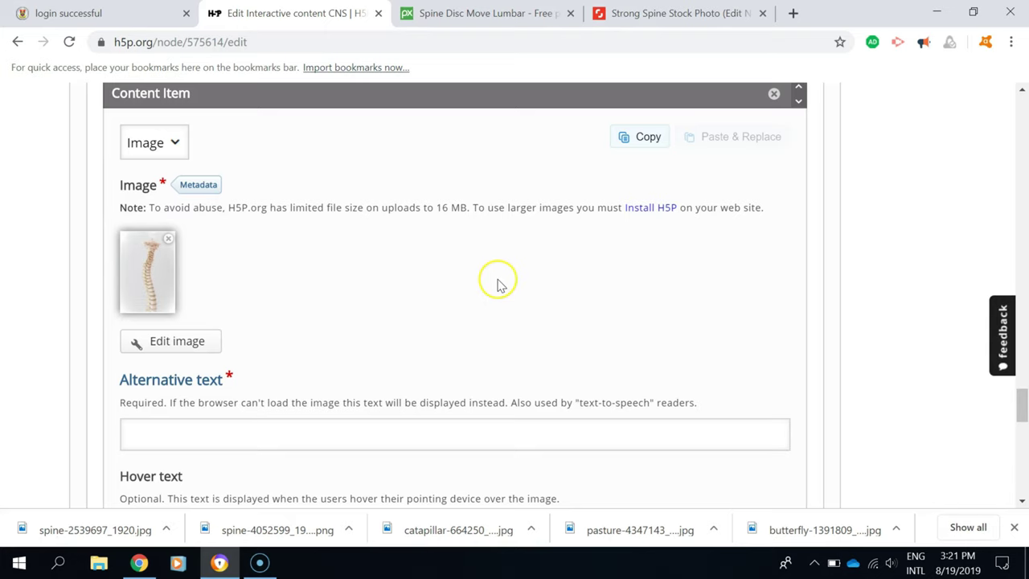
Switch to the Shutterstock page and load youtube.com in its place.
mouse_move(1023, 402)
mouse_down()
mouse_move(1023, 444)
mouse_move(1023, 387)
mouse_up()
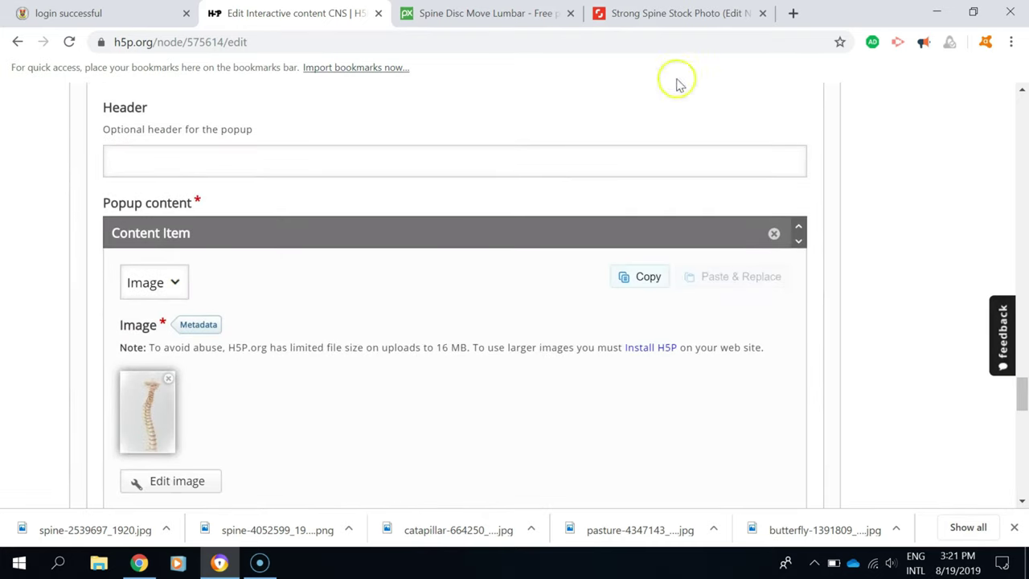
click(673, 14)
click(664, 42)
text(youtu)
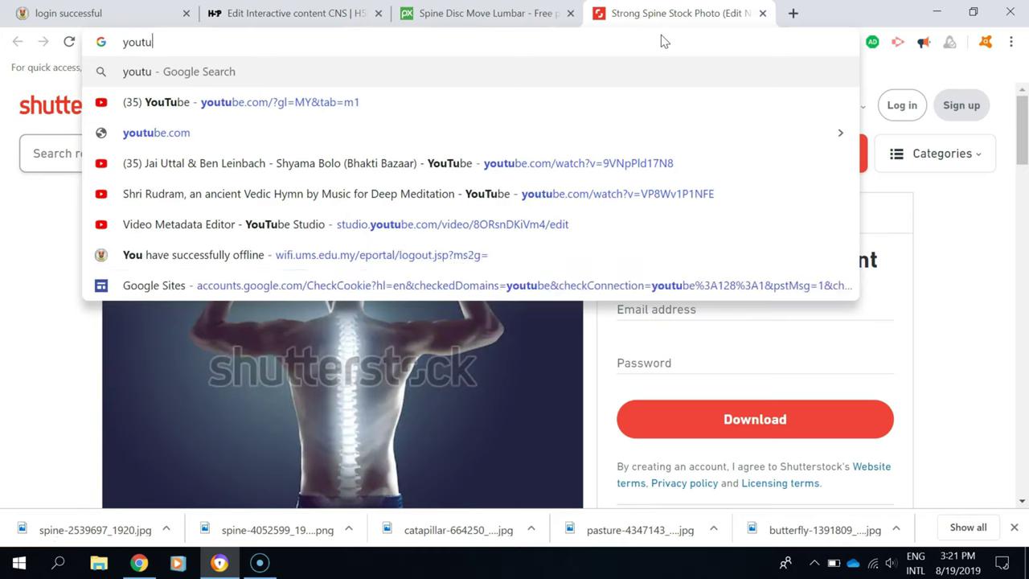
text(be.com)
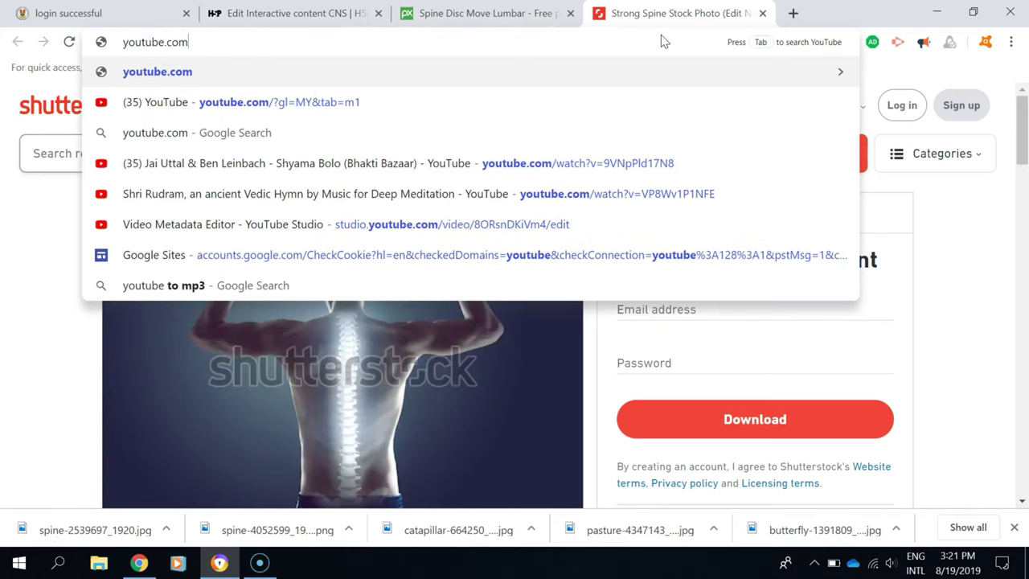
key(Return)
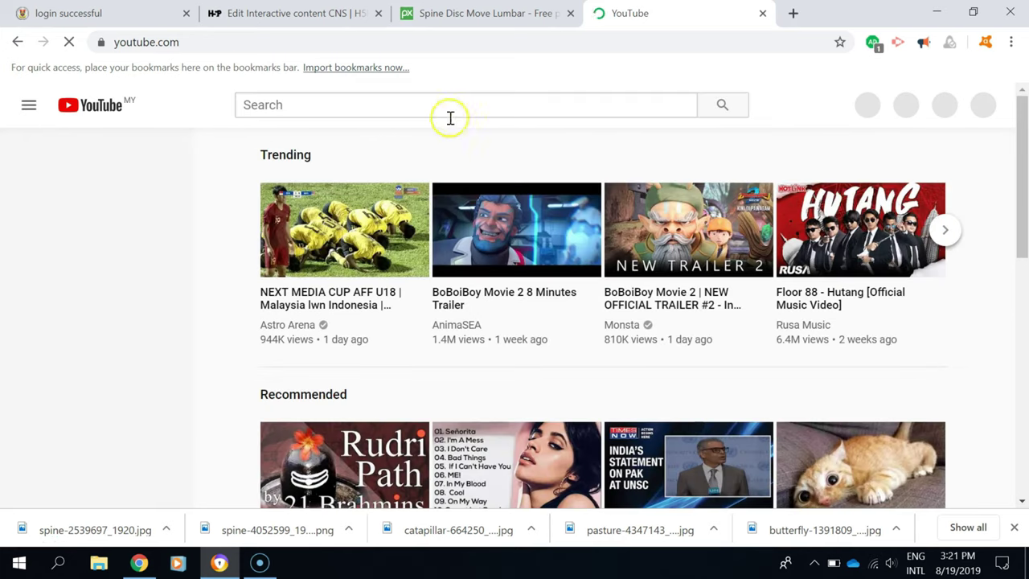
Search YouTube for "spinal disc surgery animation".
click(387, 101)
text(s)
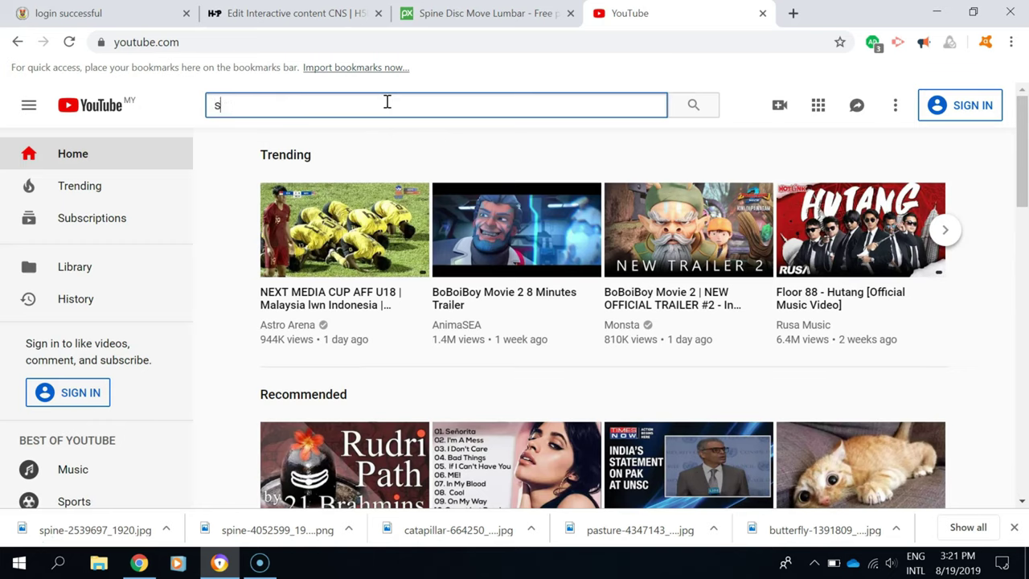
text(pinal )
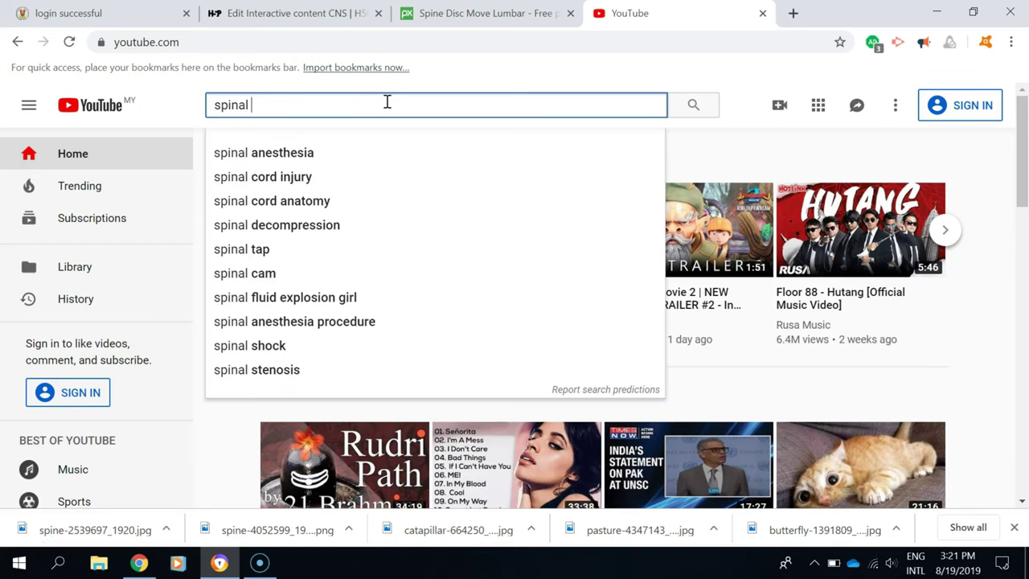
text(sur)
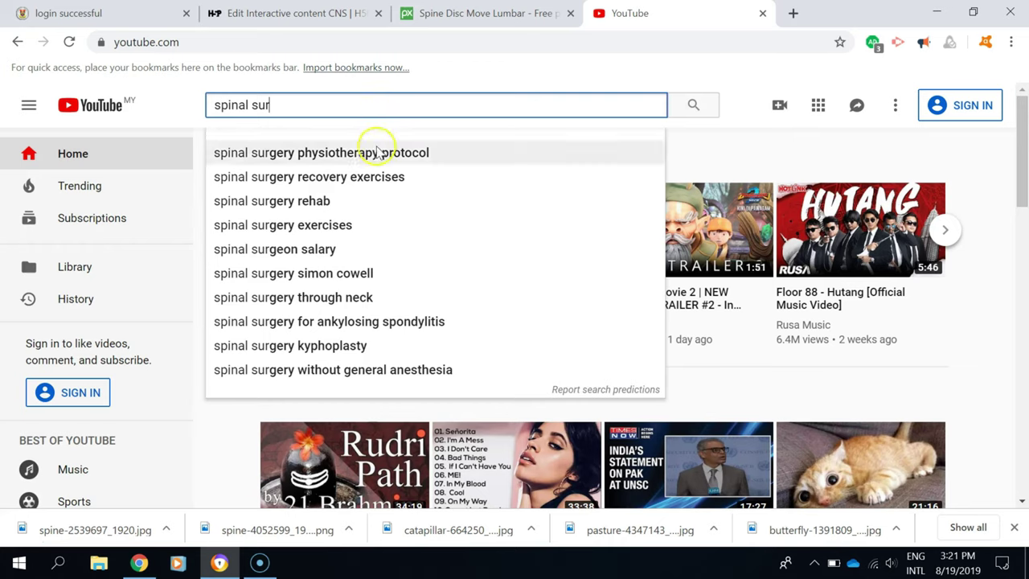
text(ge)
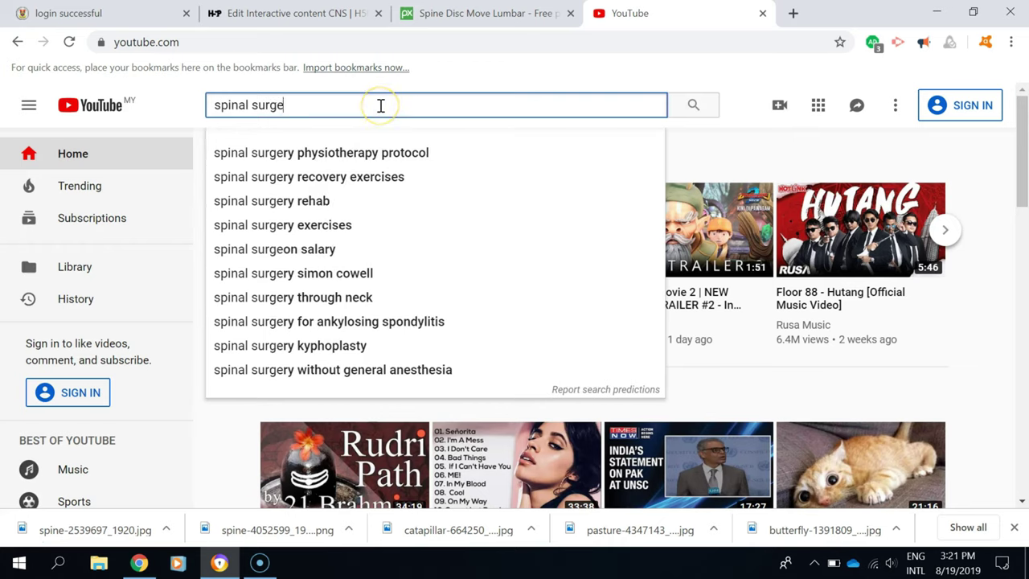
text(ry anim)
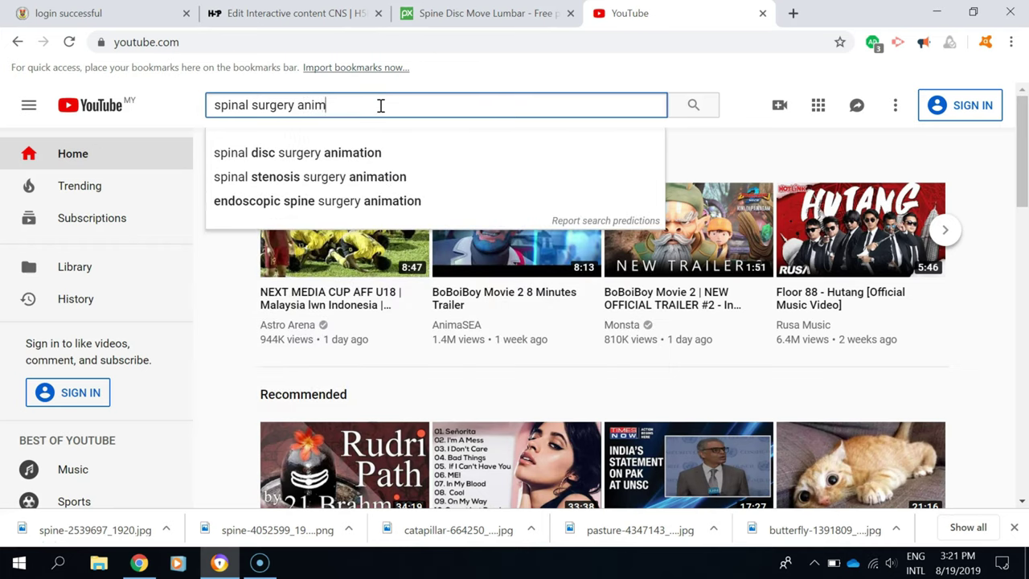
click(350, 158)
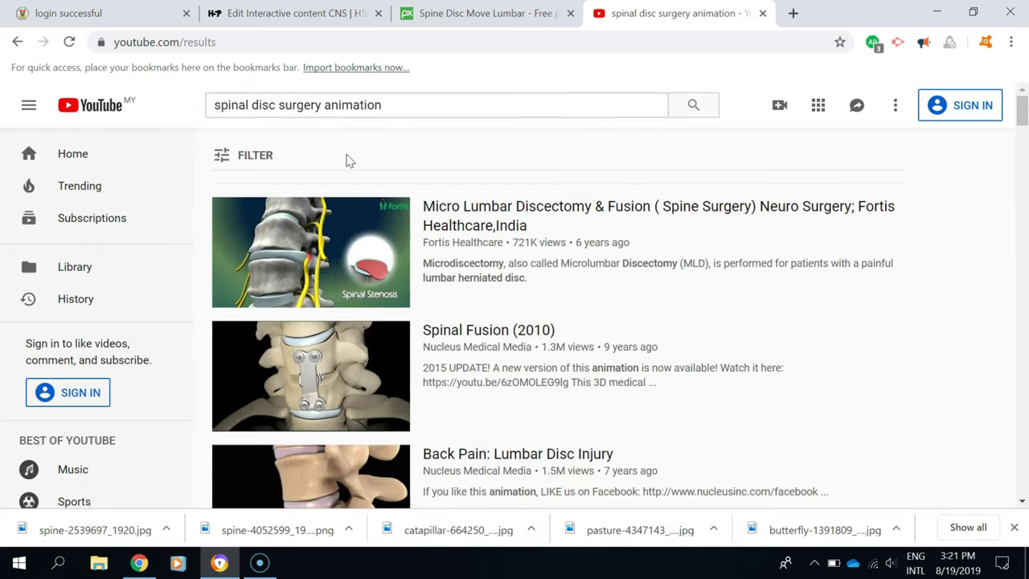
Open the Fortis Healthcare Micro Lumbar Discectomy & Fusion video, skip to about 0:25 and pause it.
click(575, 207)
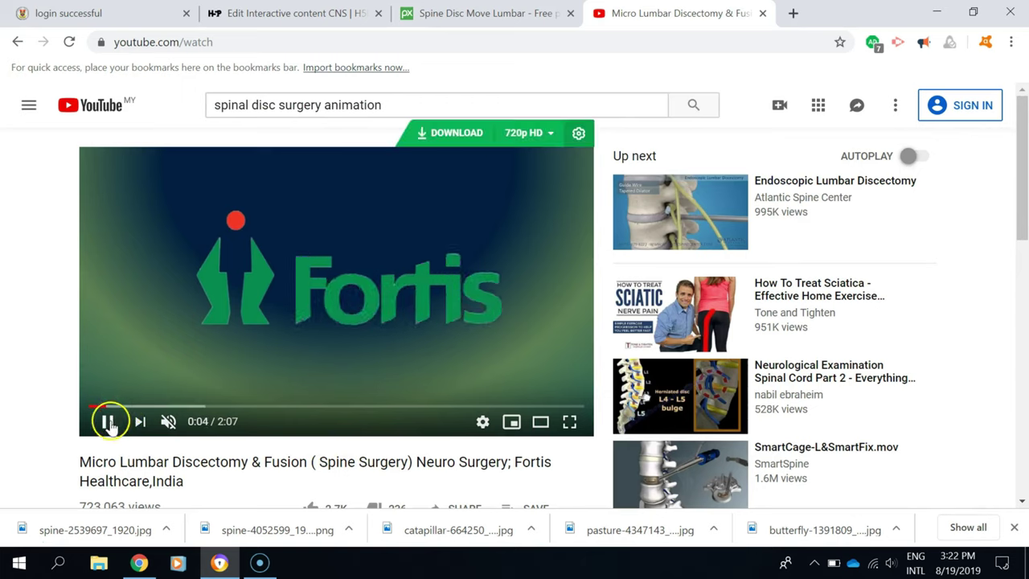
click(187, 407)
click(101, 425)
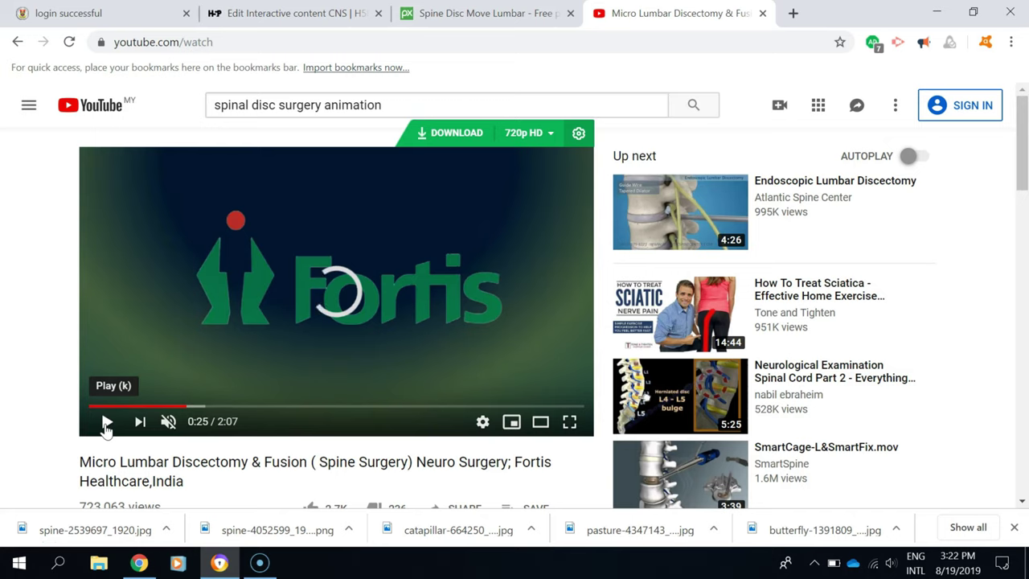
click(106, 423)
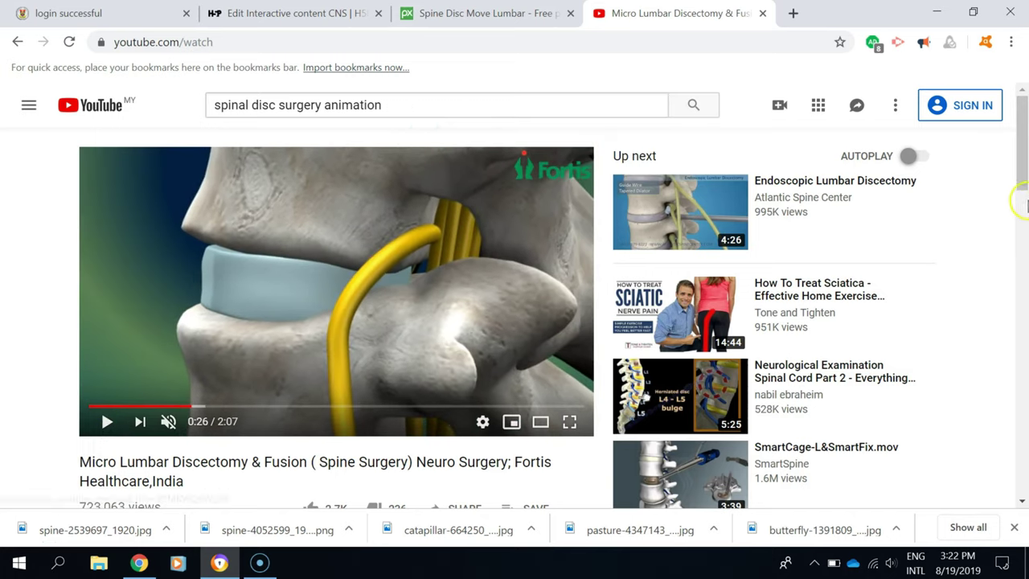
Open the sharing options of the lumbar discectomy video and copy its link.
scroll(1027, 205, down, 1)
scroll(1026, 209, down, 2)
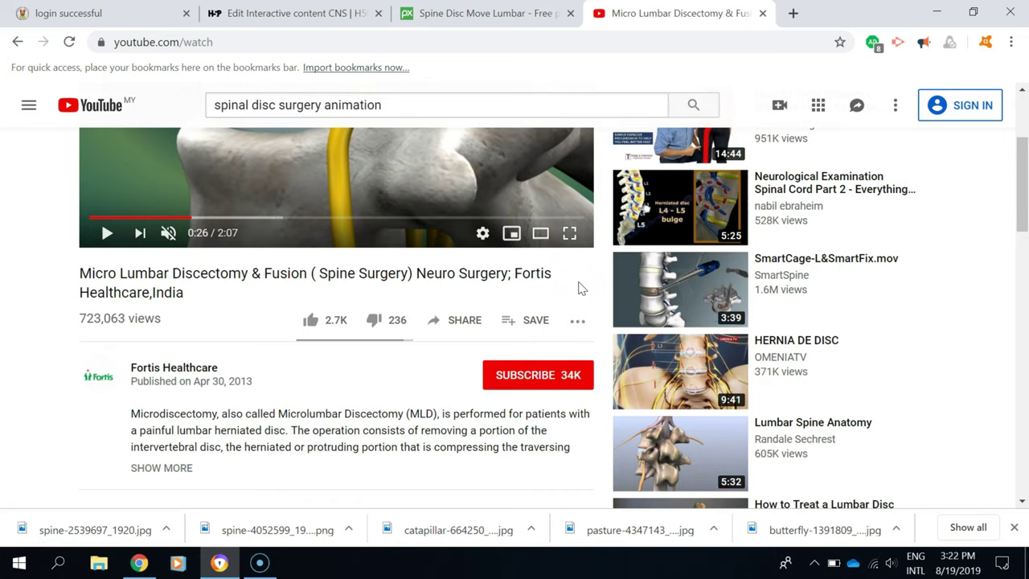
click(466, 321)
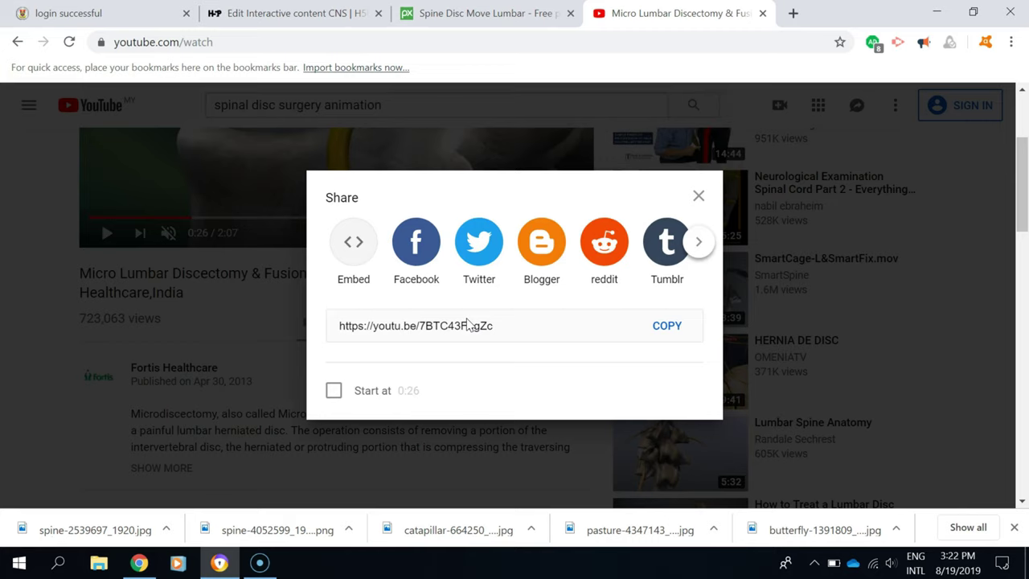
click(659, 326)
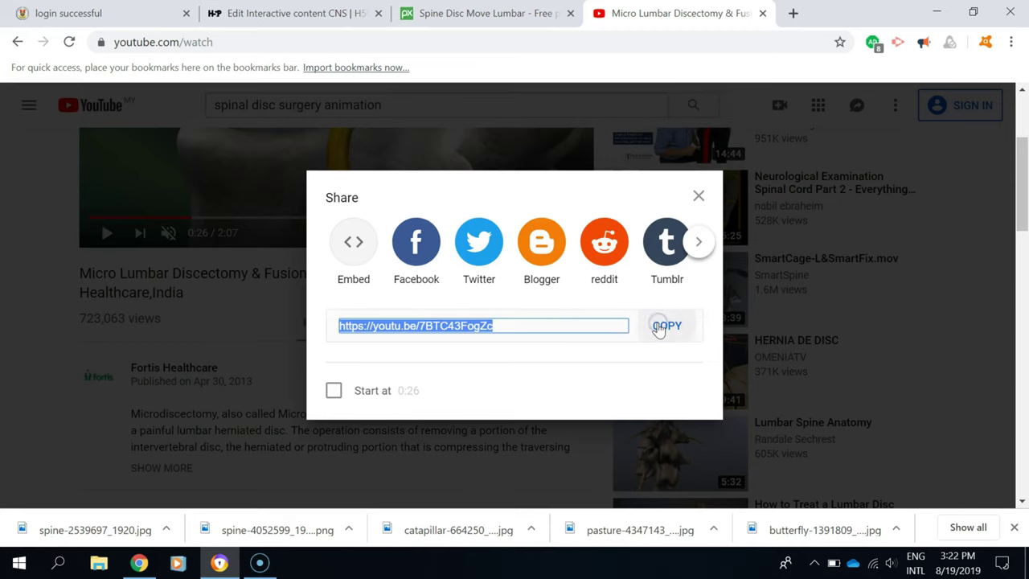
Switch back to the H5P page, add a fourth hotspot and place it on the lower spine in the thumbnail image.
click(273, 13)
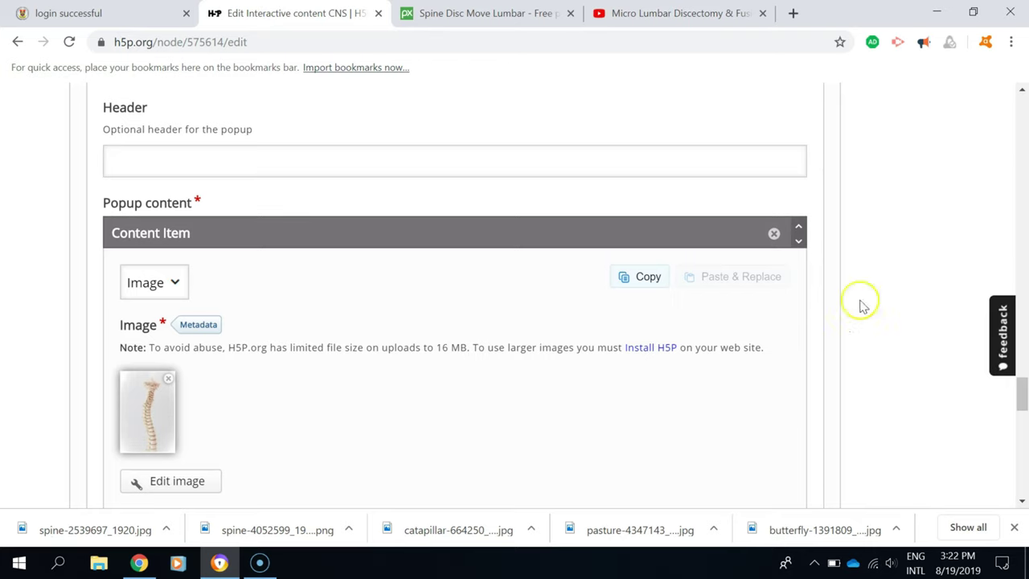
drag(1023, 398, 1024, 442)
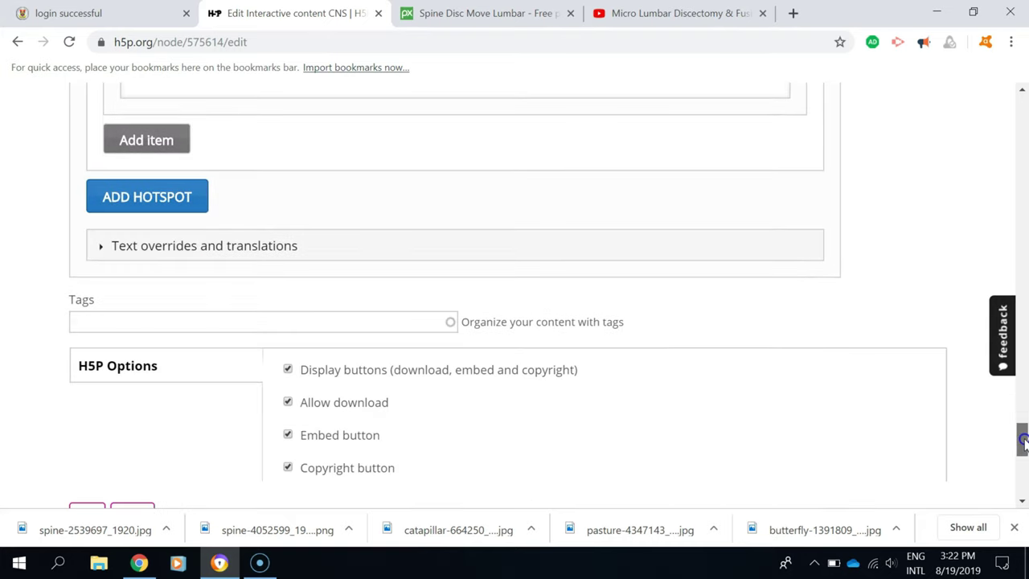
click(137, 198)
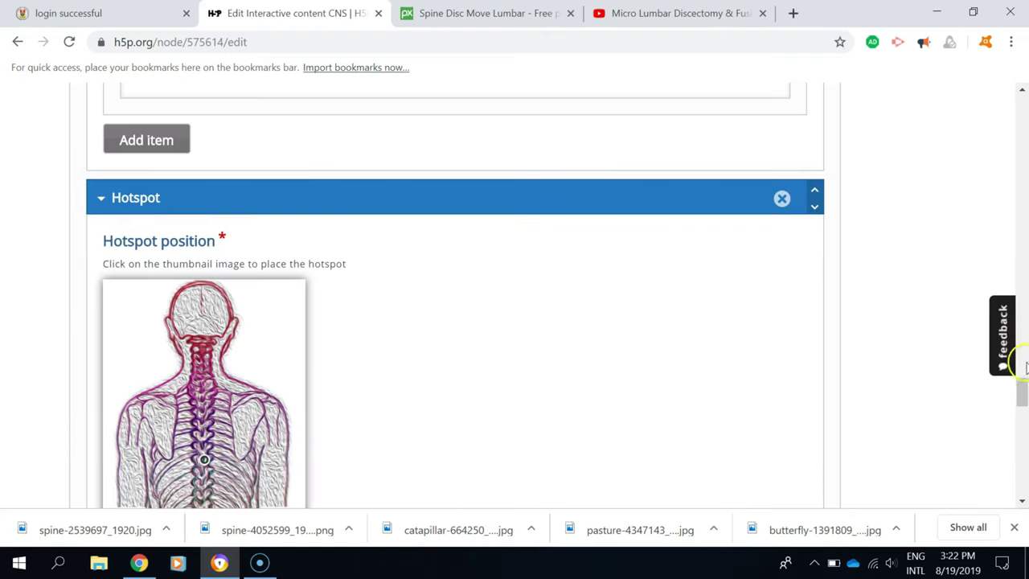
scroll(1024, 394, down, 2)
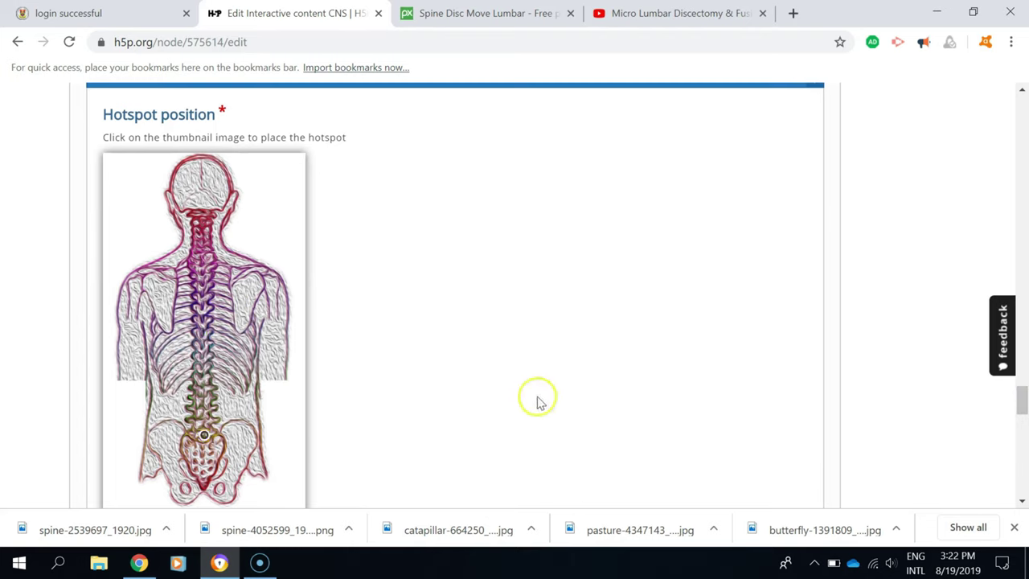
Set the fourth hotspot's popup content type to Video.
drag(1022, 398, 1024, 431)
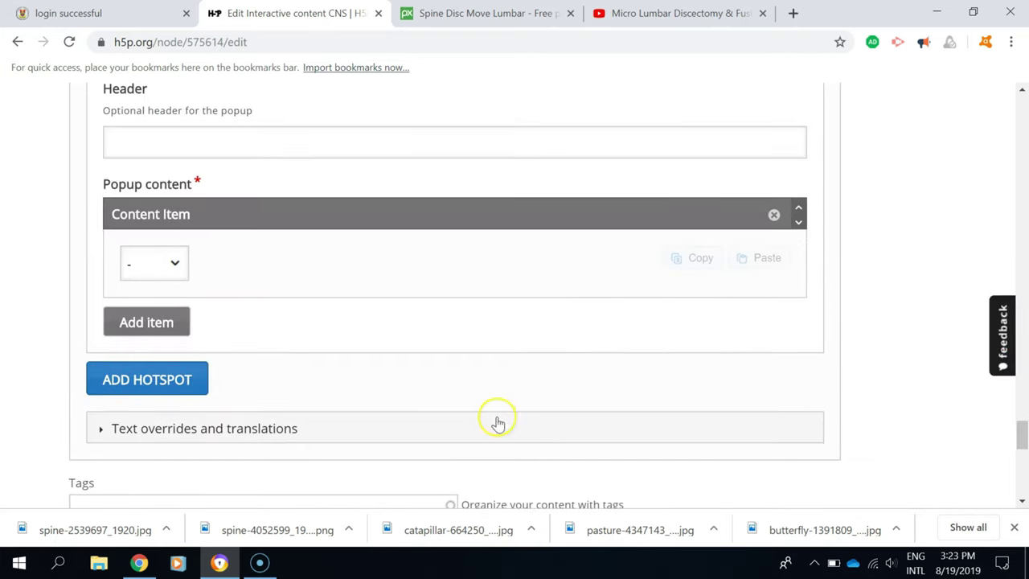
click(177, 263)
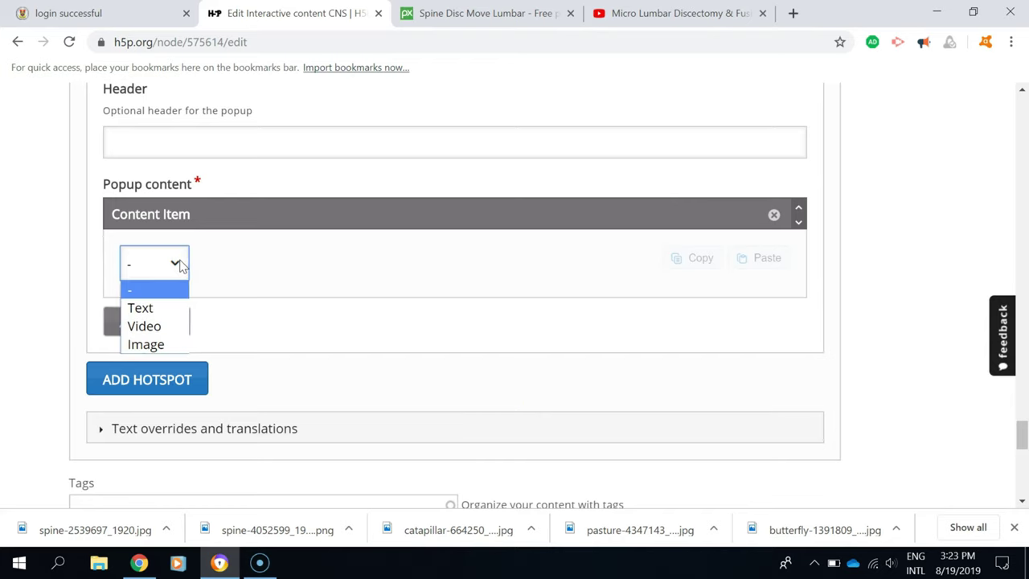
click(160, 325)
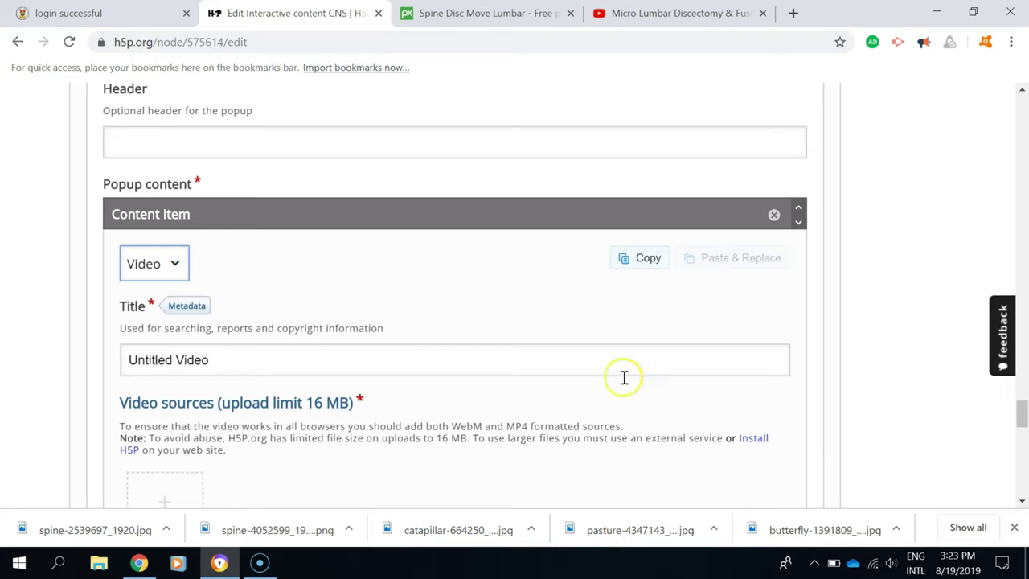
drag(1022, 414, 1022, 424)
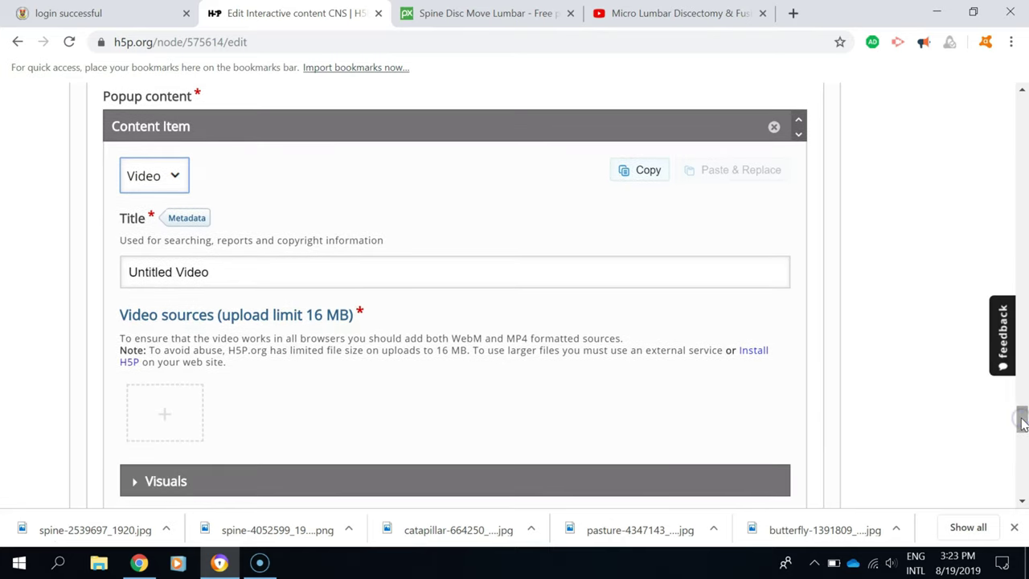
click(166, 414)
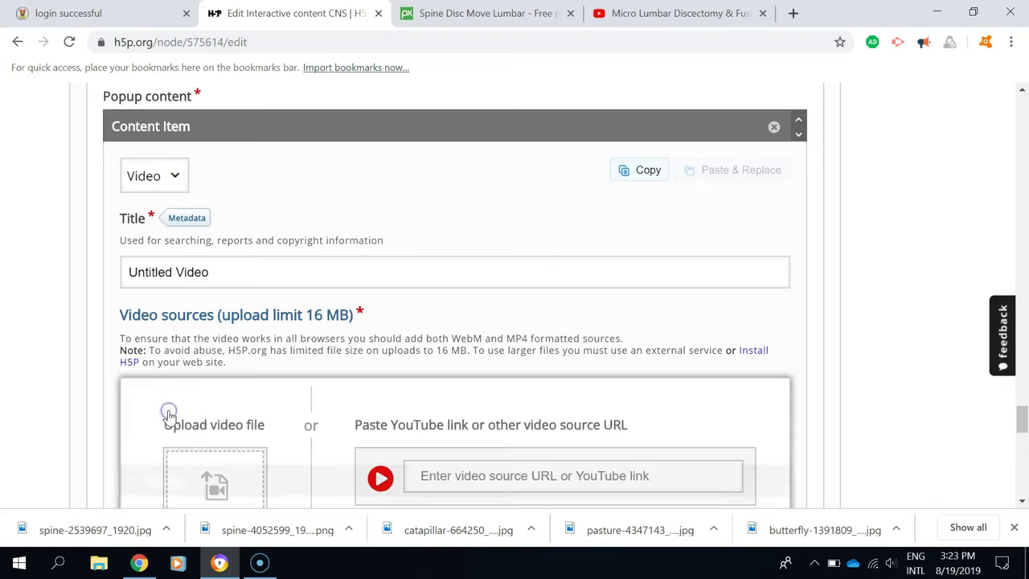
drag(1022, 419, 1023, 433)
click(642, 331)
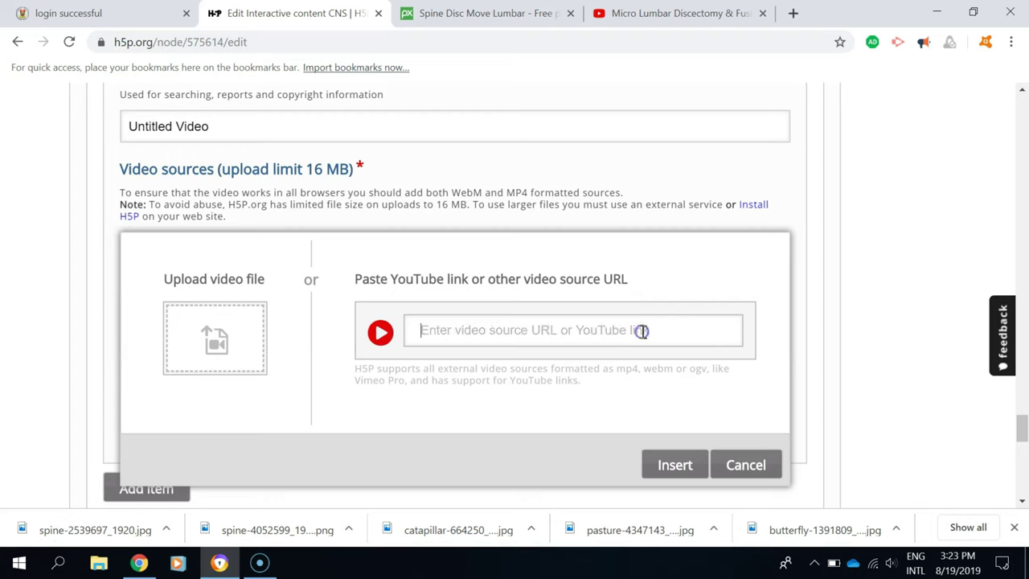
key(ctrl+v)
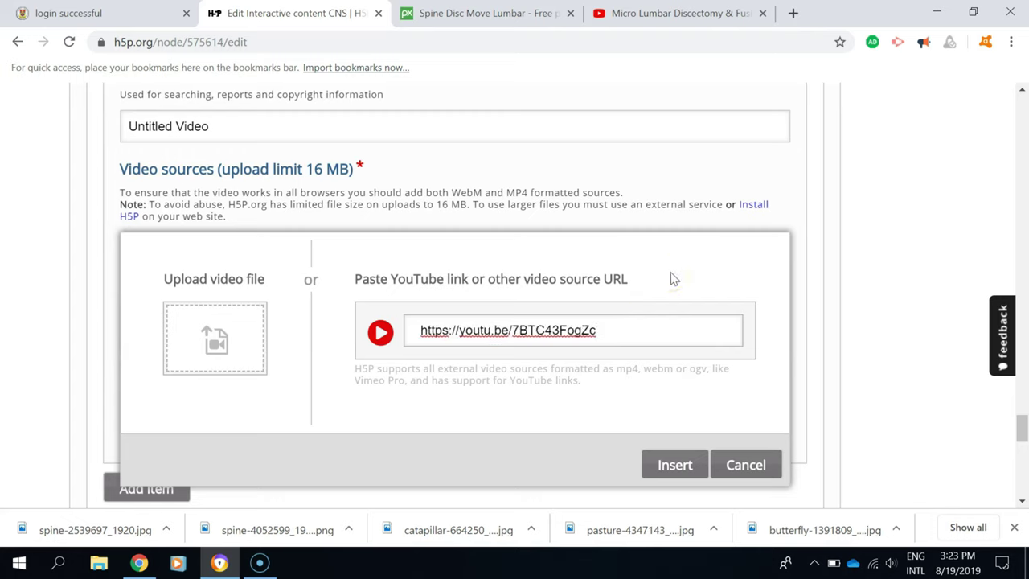
click(814, 306)
click(760, 377)
click(678, 457)
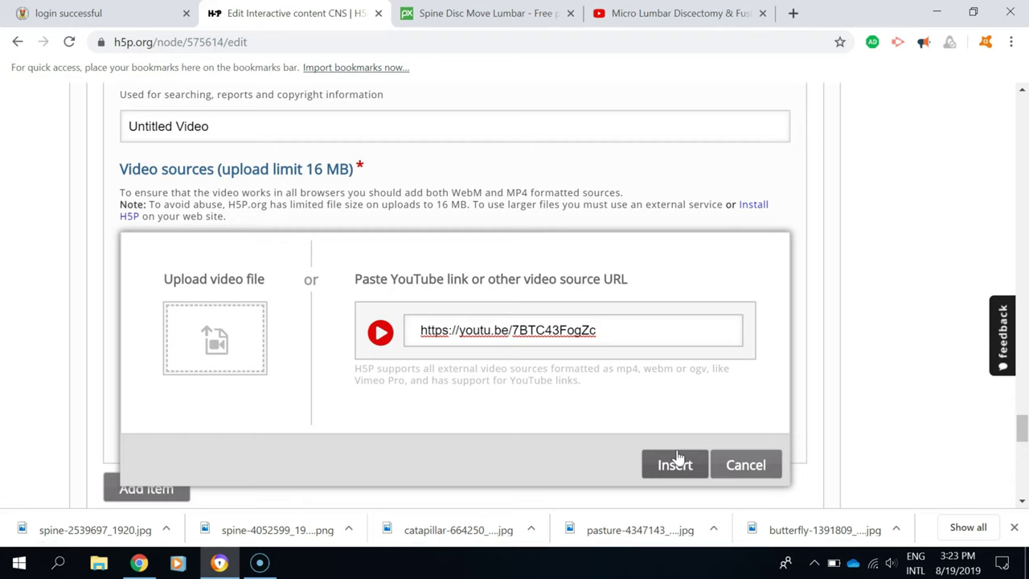
click(674, 462)
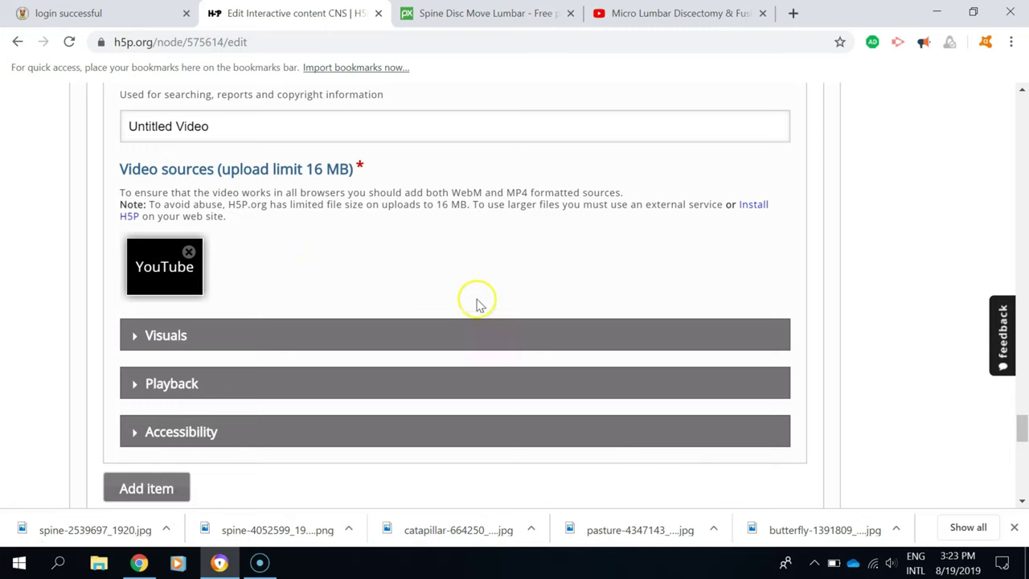
Title the fourth hotspot's video MLD and save the CNS content.
drag(1023, 434, 1016, 187)
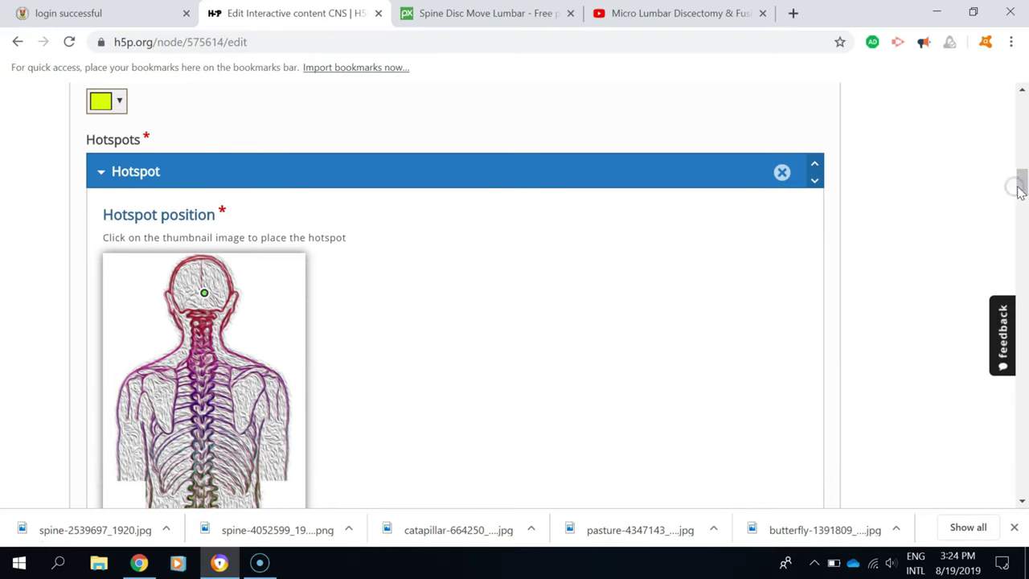
drag(1023, 188, 1025, 426)
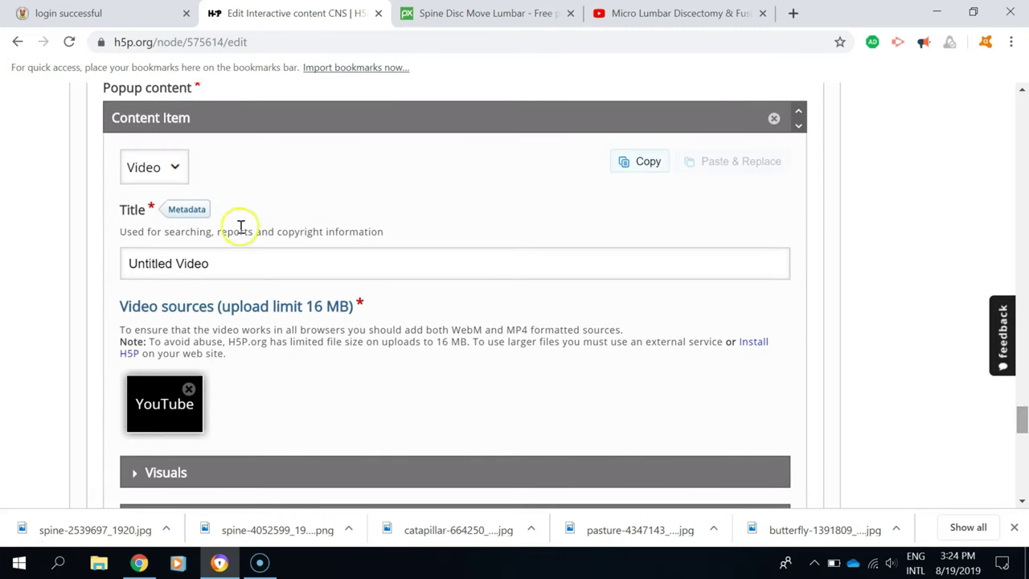
drag(213, 268, 107, 273)
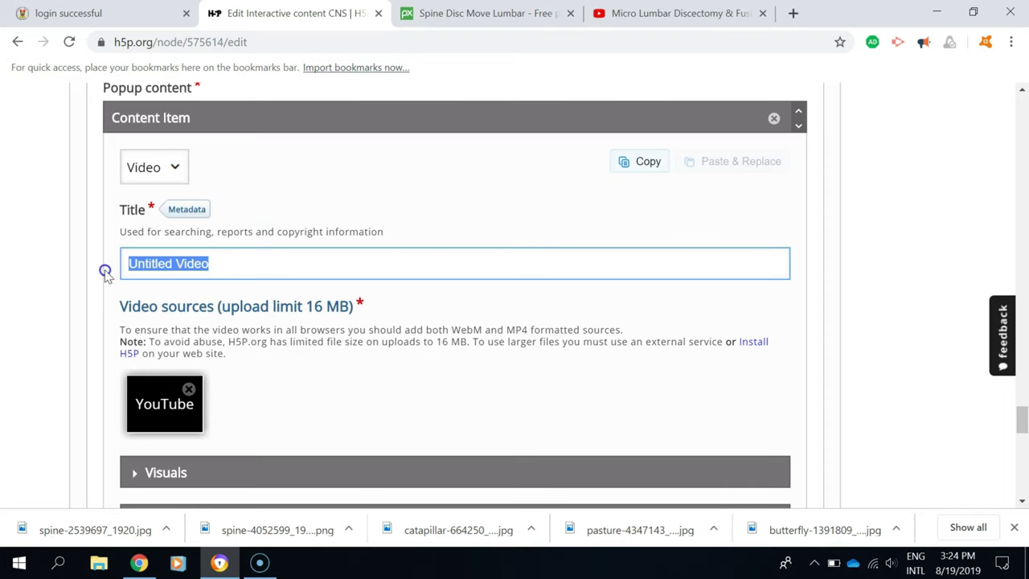
text(MLD)
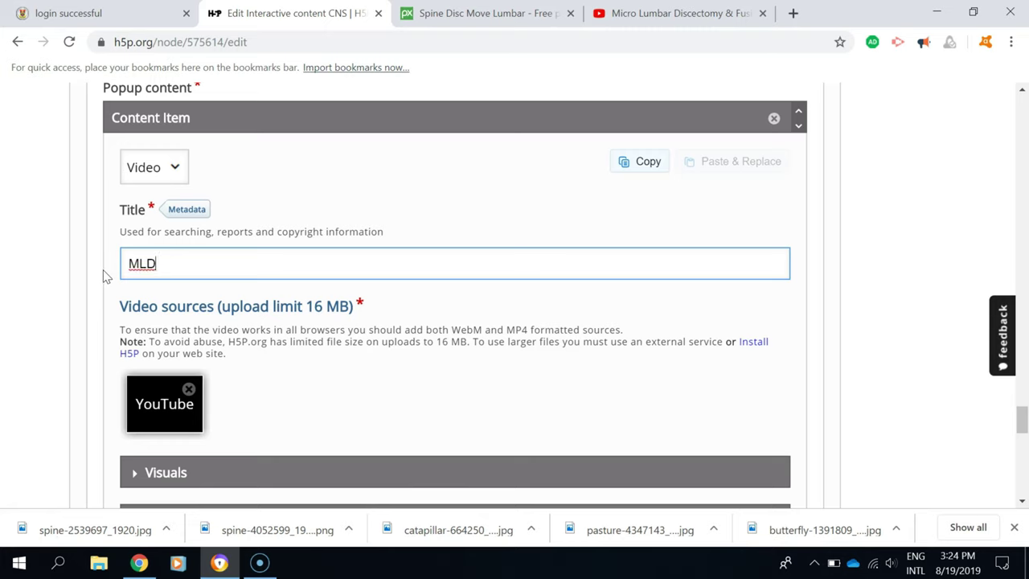
drag(1023, 425, 1026, 480)
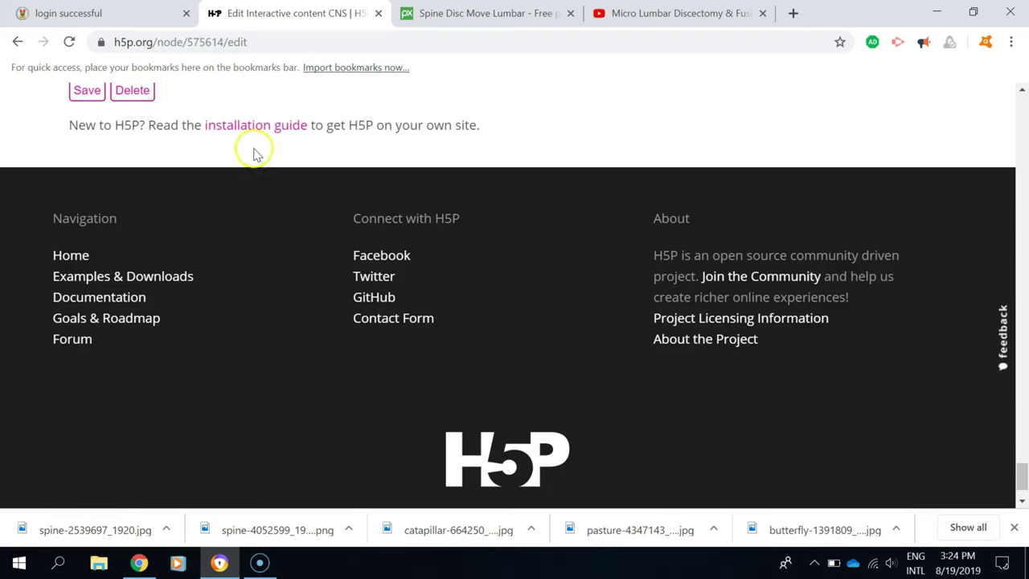
click(89, 92)
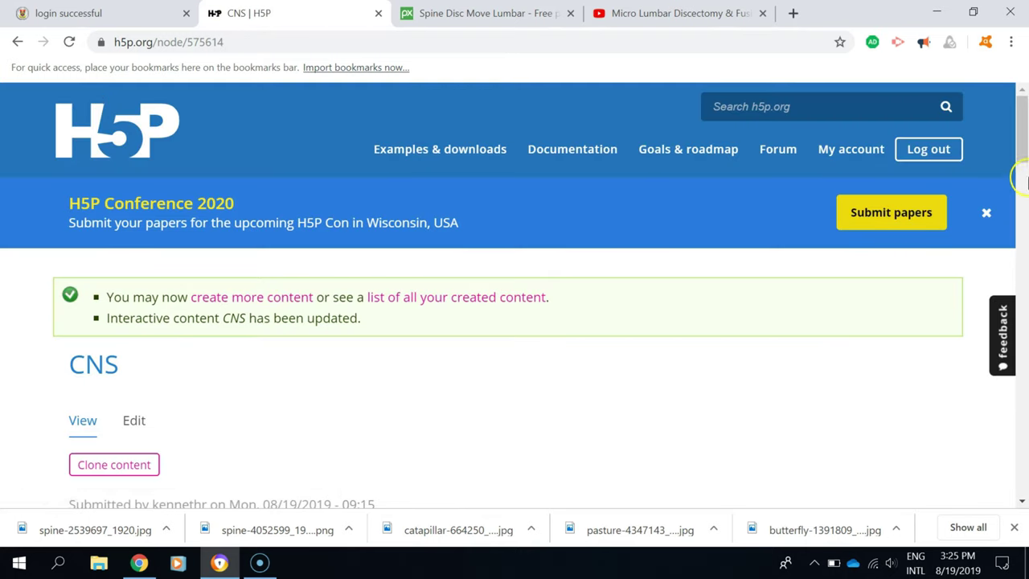
Reduce the browser page zoom to 33% to view the saved CNS image with its hotspots.
drag(1021, 139, 1025, 207)
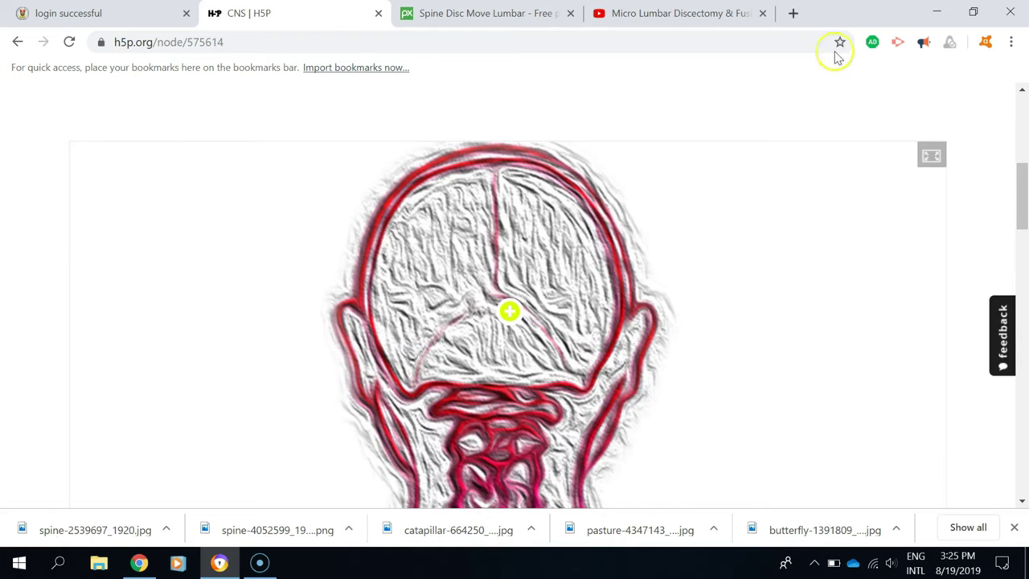
click(1012, 42)
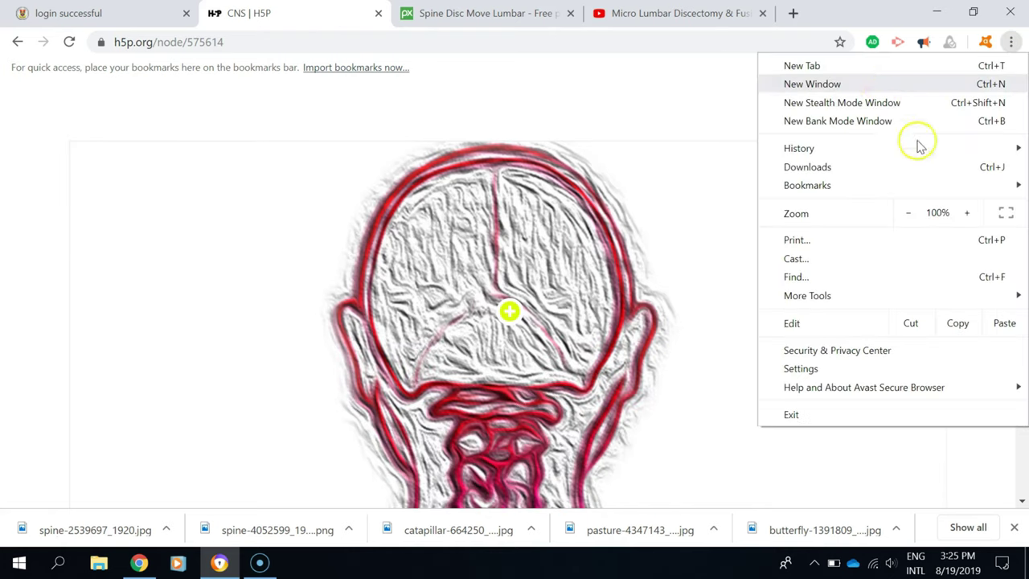
click(908, 214)
click(908, 214)
click(908, 214)
click(908, 214)
click(908, 214)
click(908, 214)
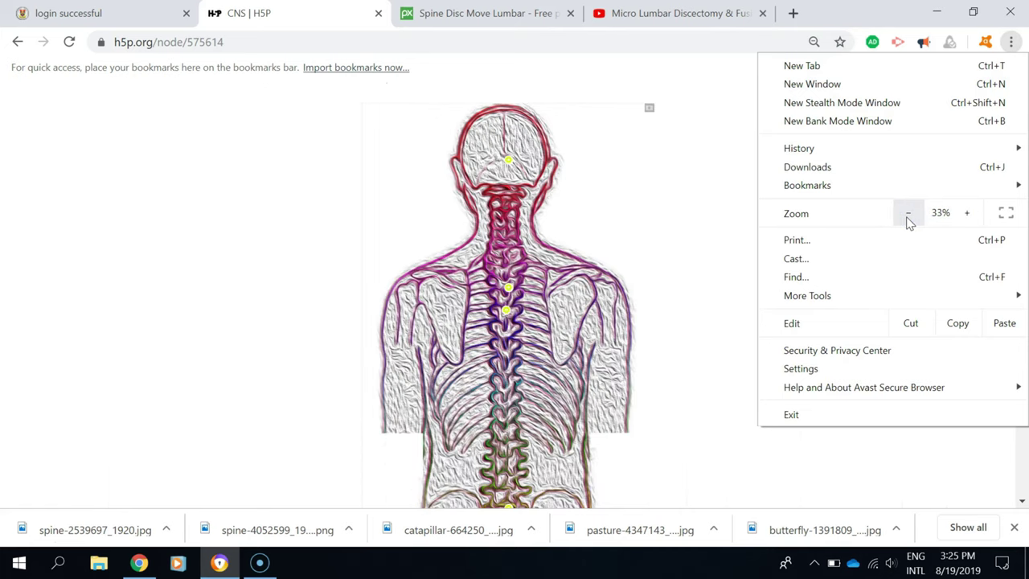
click(697, 83)
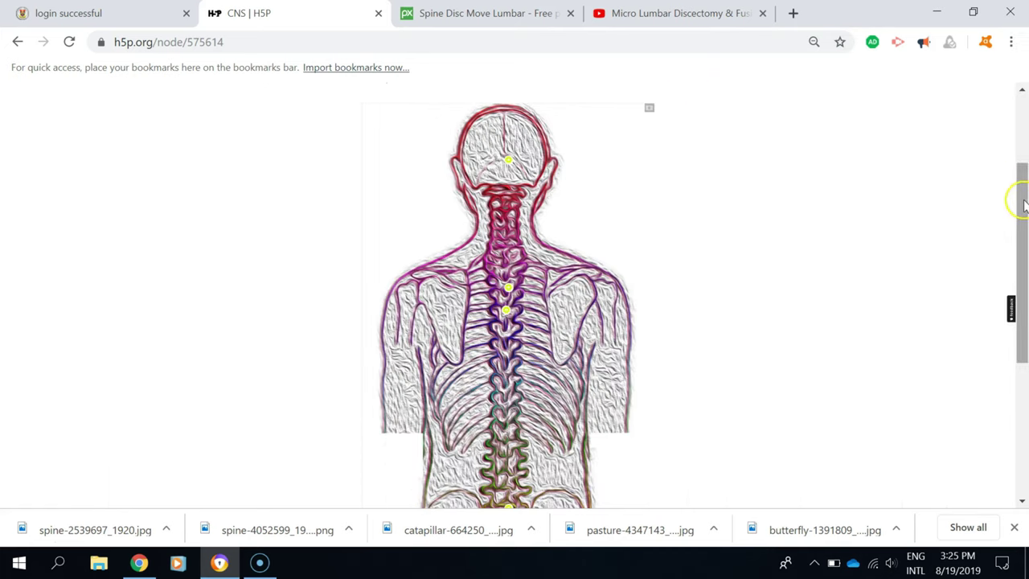
Open the hotspot on the head of the CNS image to check its Brain text popup, and close it.
mouse_move(1025, 185)
mouse_down()
mouse_move(1024, 222)
mouse_move(1025, 200)
mouse_up()
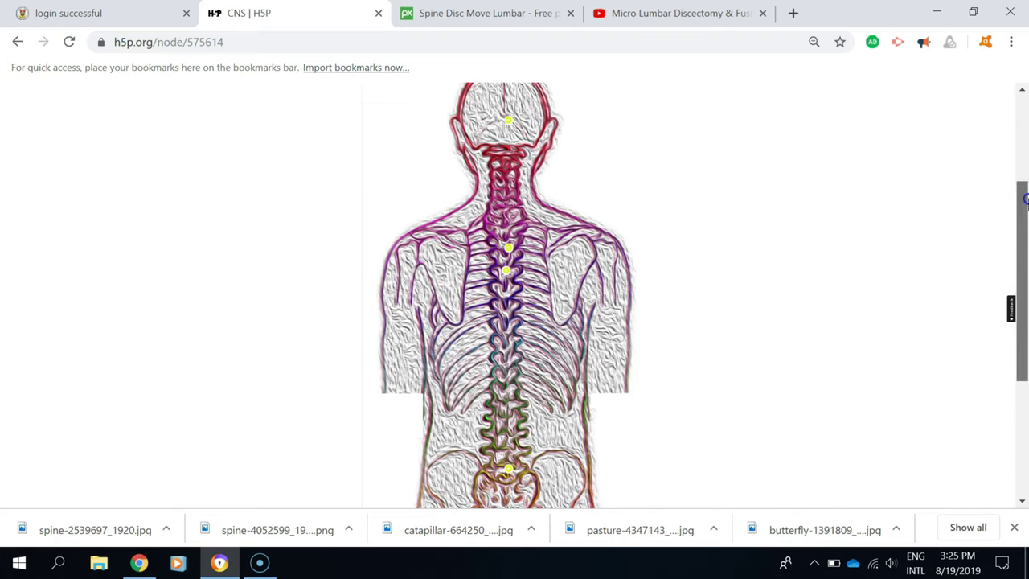
click(625, 14)
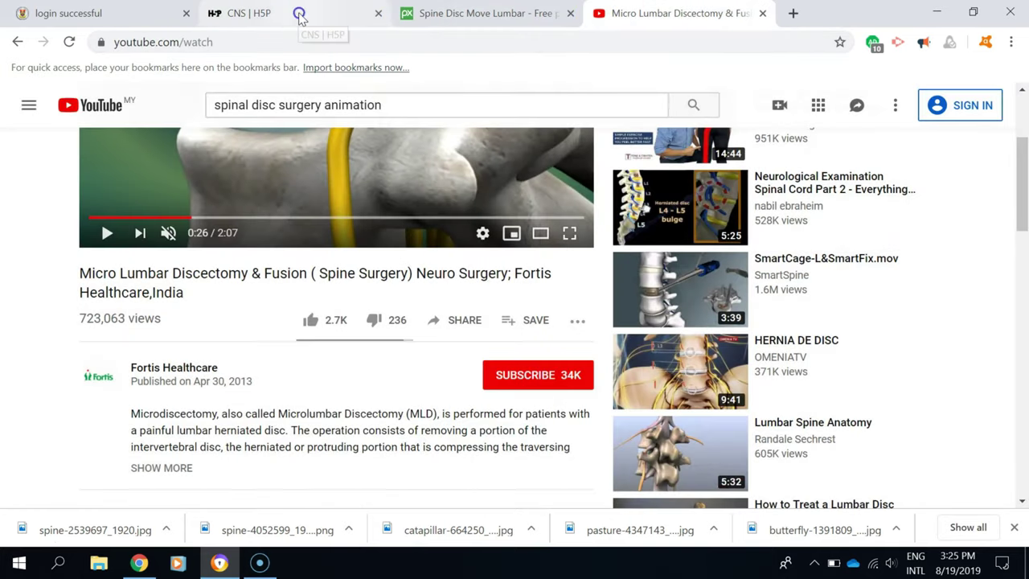
click(299, 15)
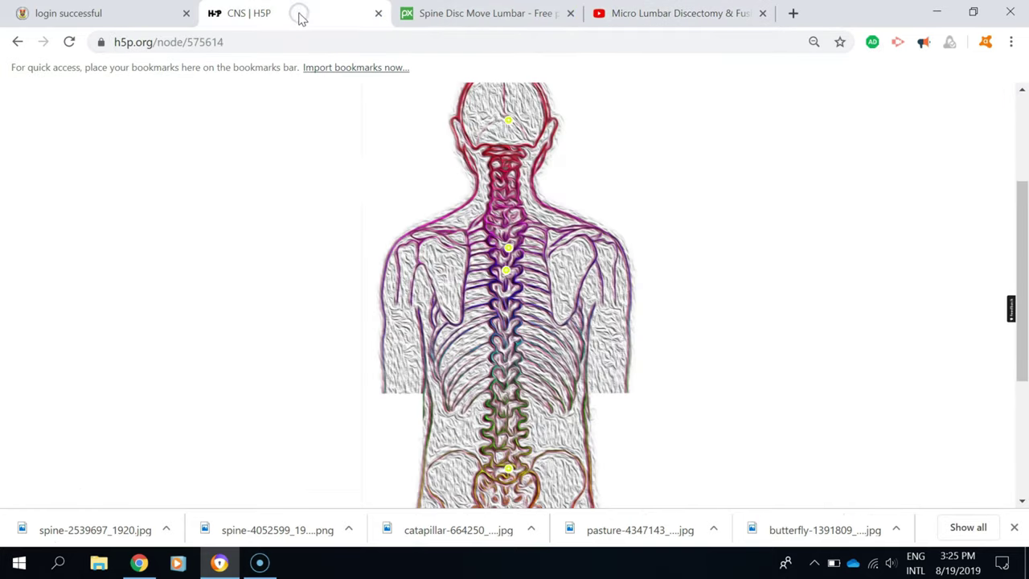
click(509, 122)
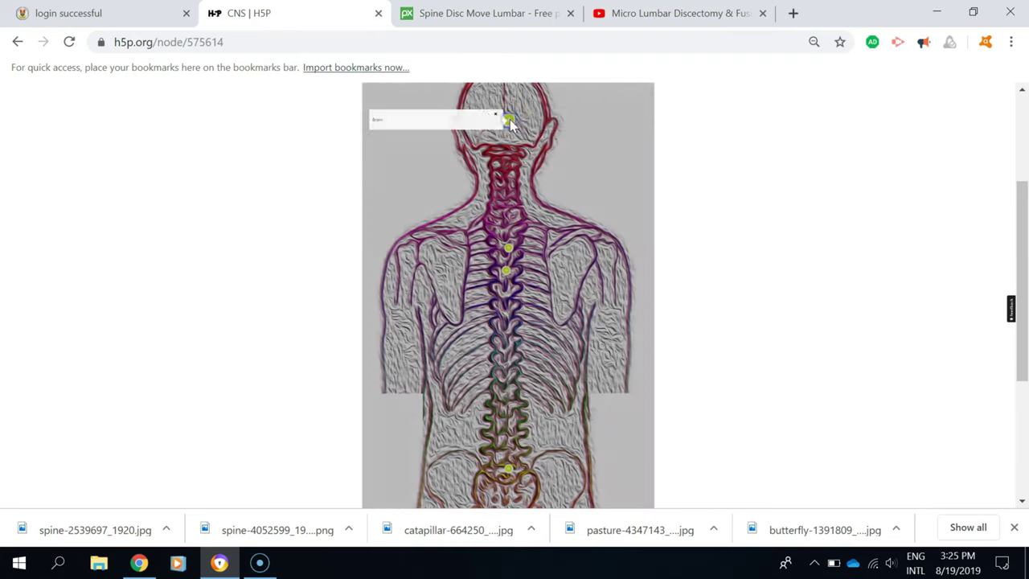
drag(381, 142, 368, 127)
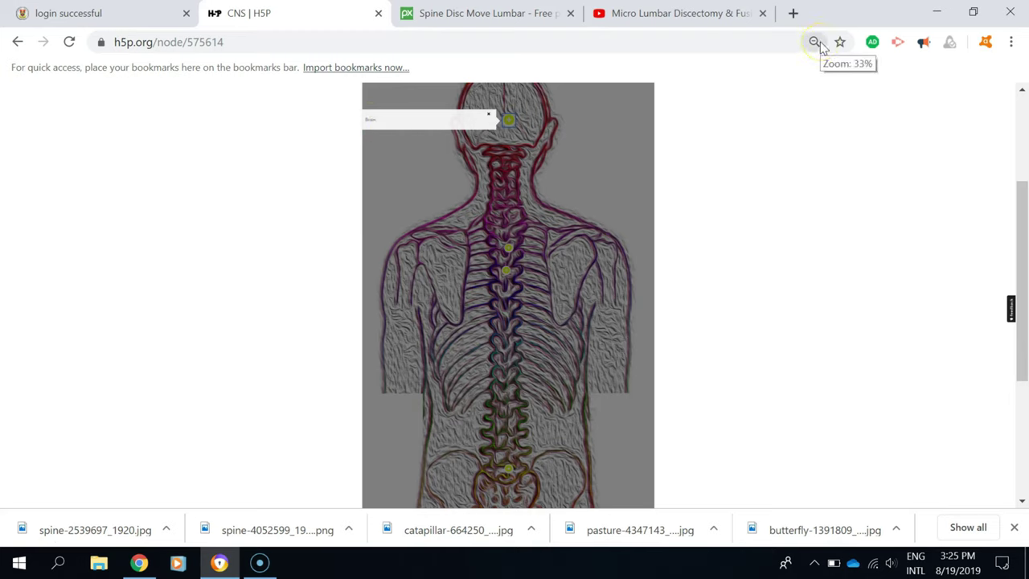
click(489, 116)
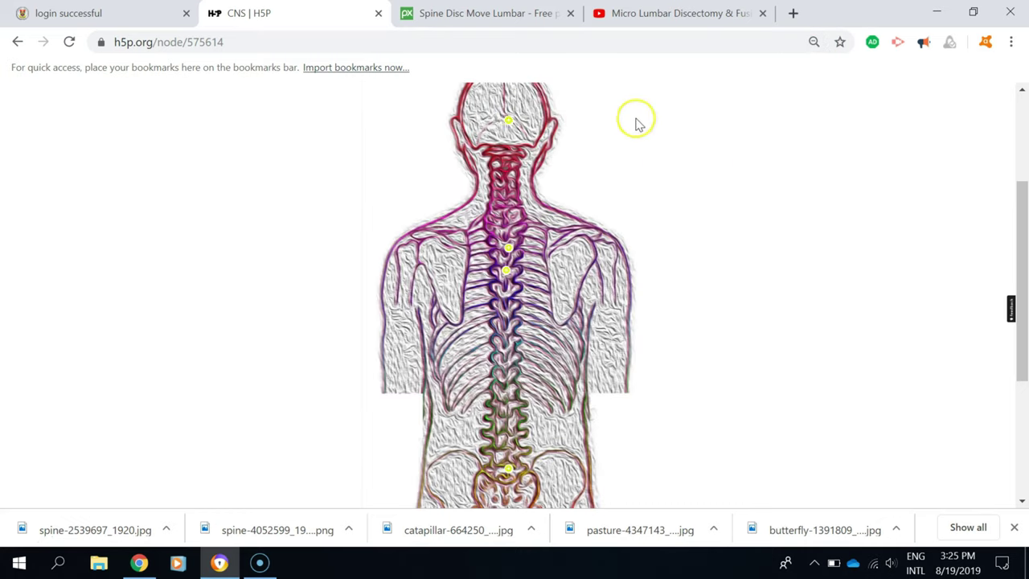
Check the spine picture popup and the Spine text popup of the two mid-back hotspots, closing each one.
click(509, 249)
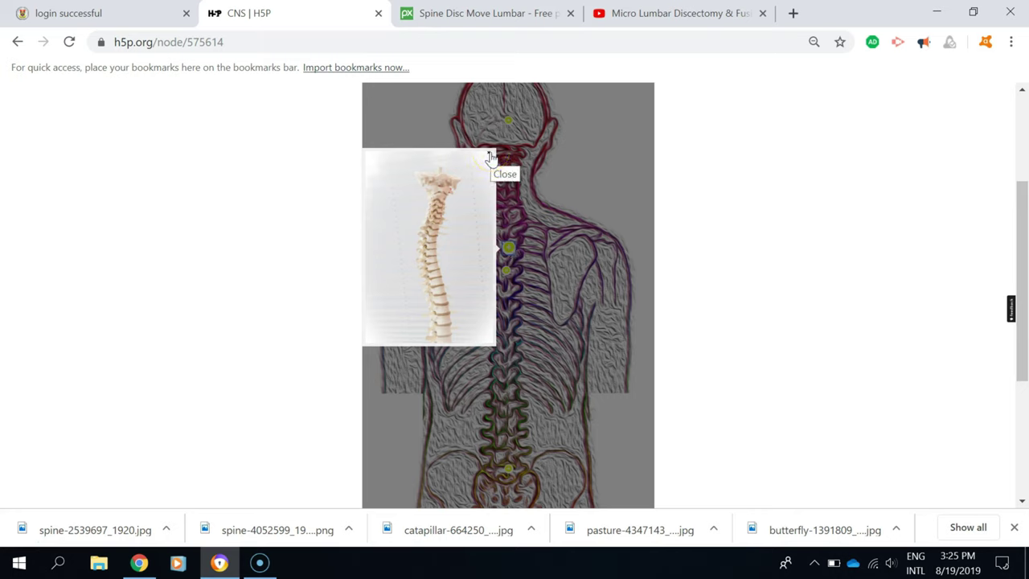
click(490, 154)
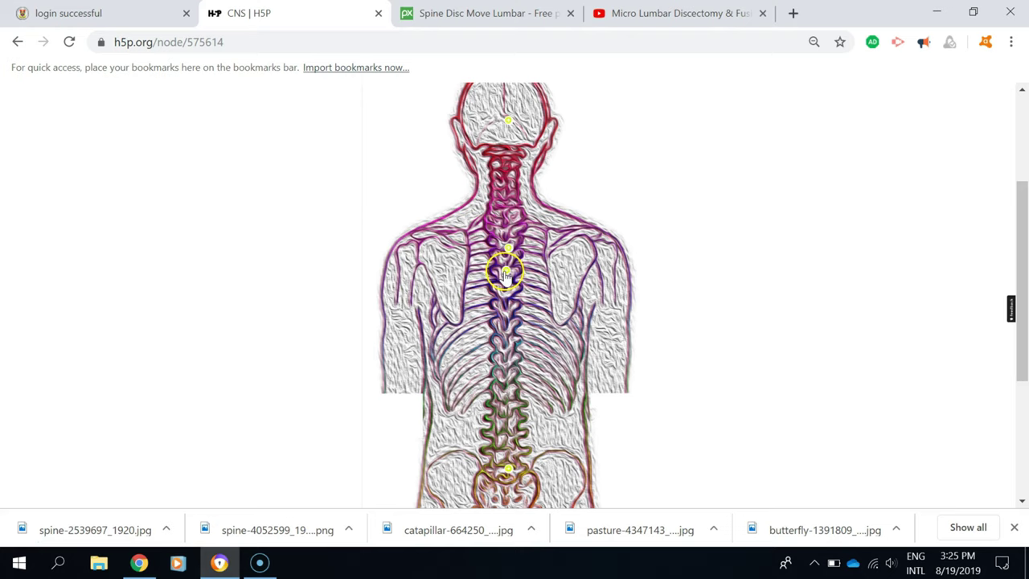
click(506, 271)
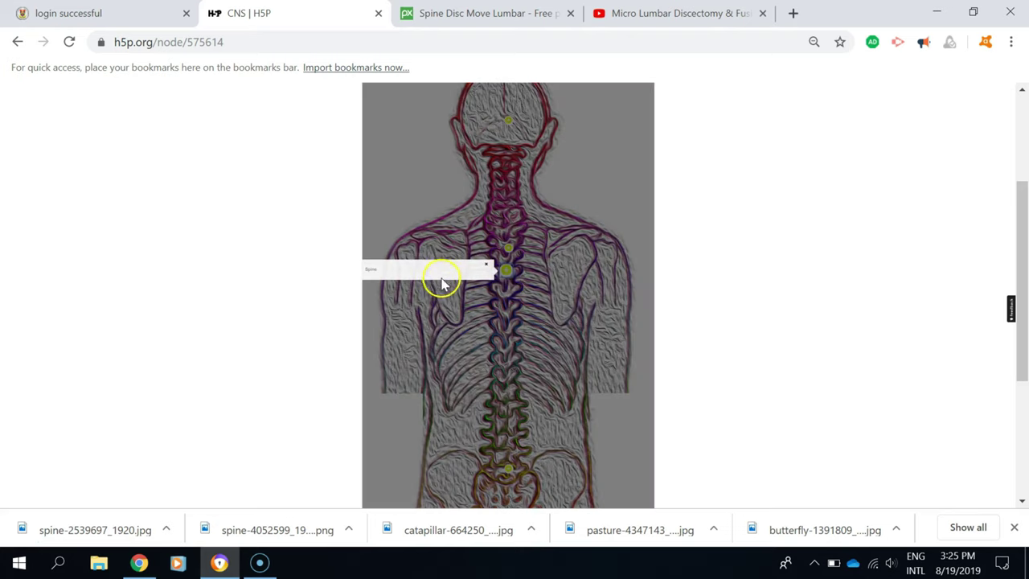
click(485, 268)
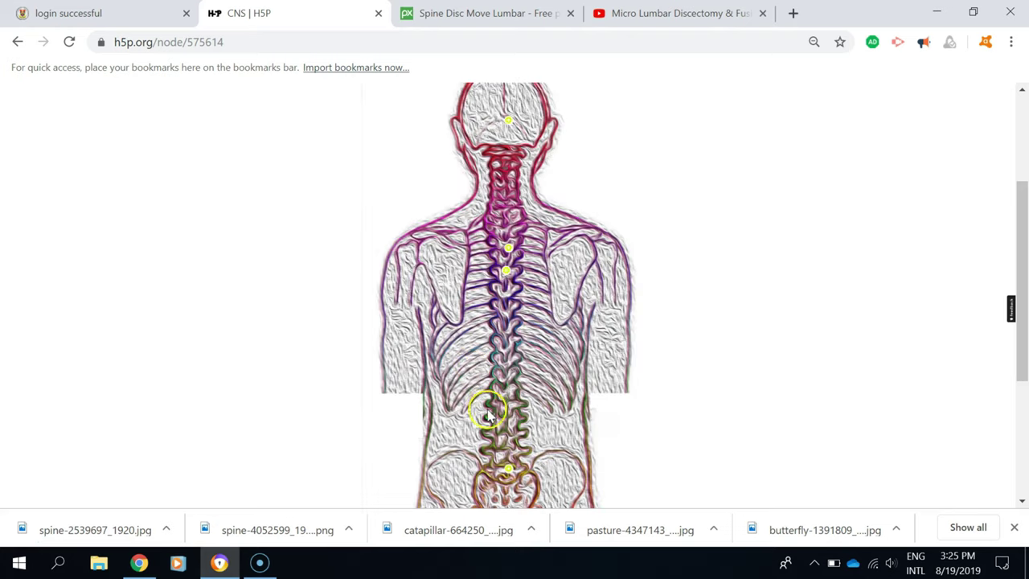
Open the lower-back hotspot's surgery video popup, reset the browser page zoom to 100% to view it larger, and close the popup.
click(509, 471)
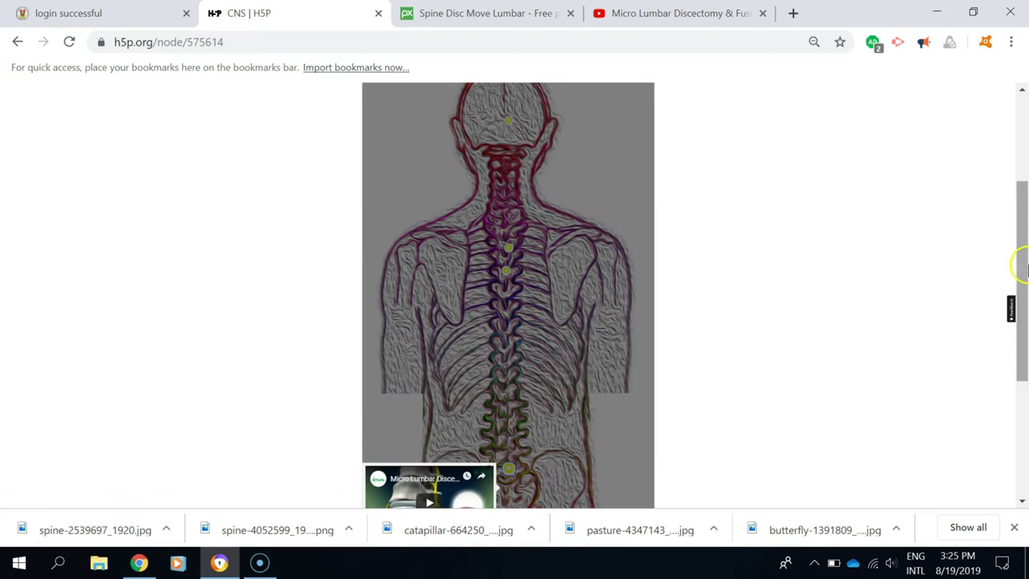
drag(1024, 273, 1025, 315)
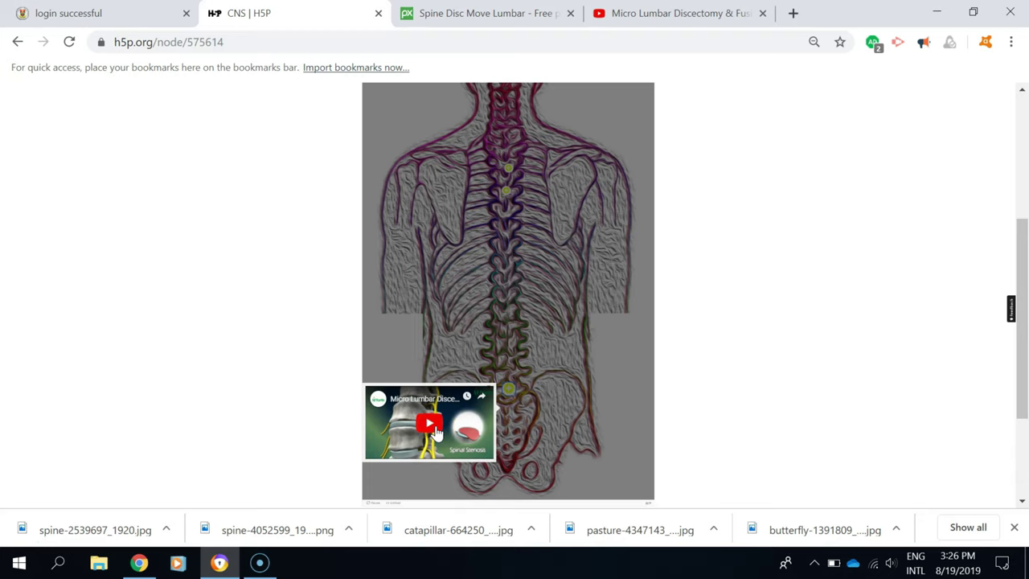
click(815, 42)
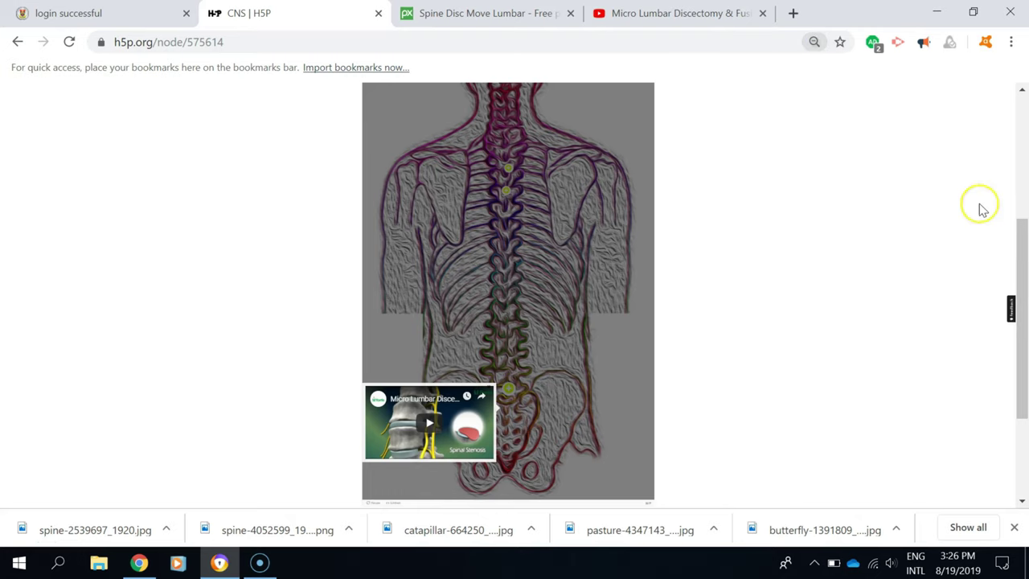
click(795, 71)
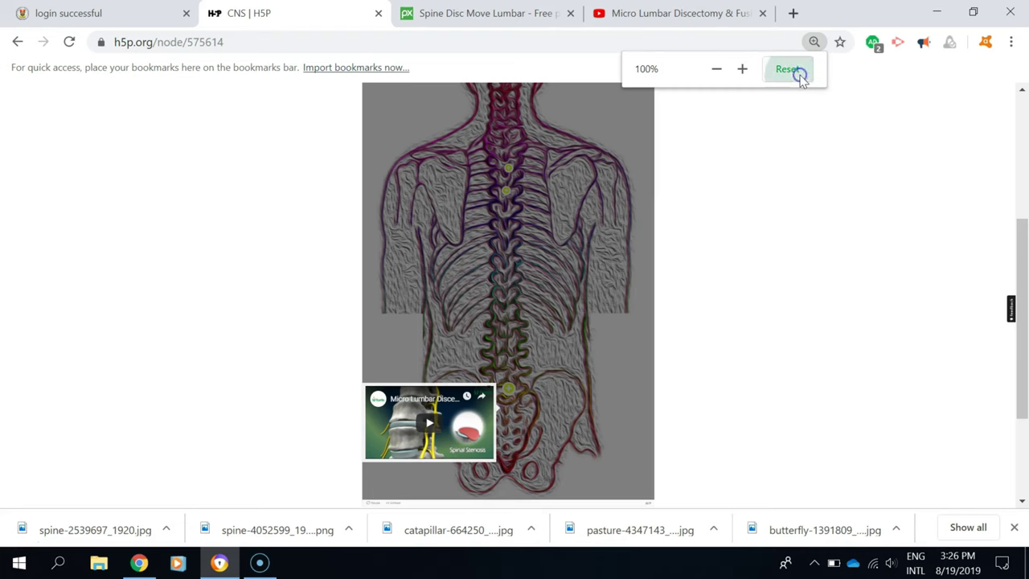
drag(1021, 264, 1025, 402)
click(510, 298)
scroll(510, 299, down, 1)
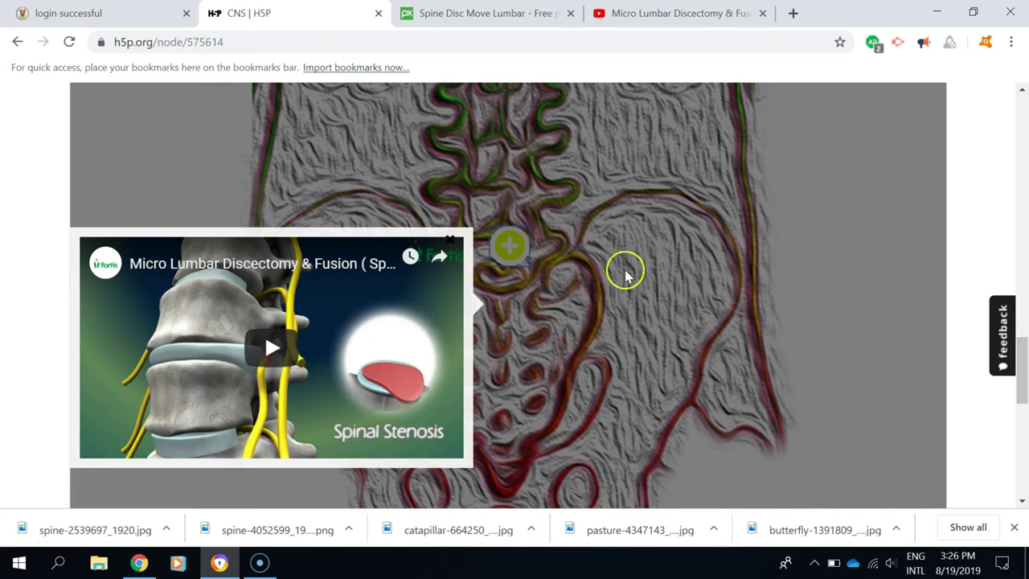
click(450, 240)
Reopen the upper mid-back hotspot at full page zoom to view its spine picture up to the top, and close it.
drag(1022, 372, 1024, 254)
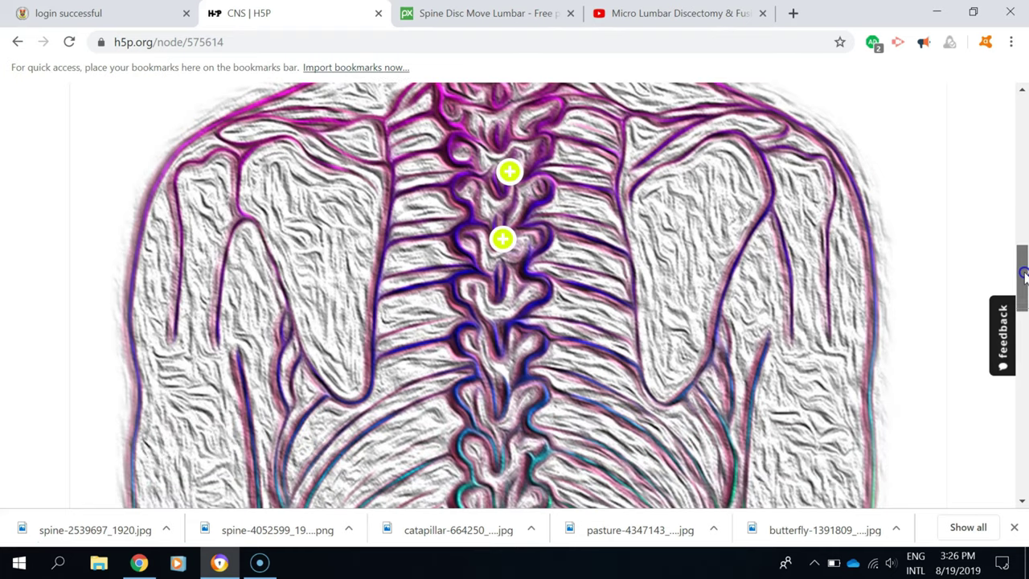
click(509, 173)
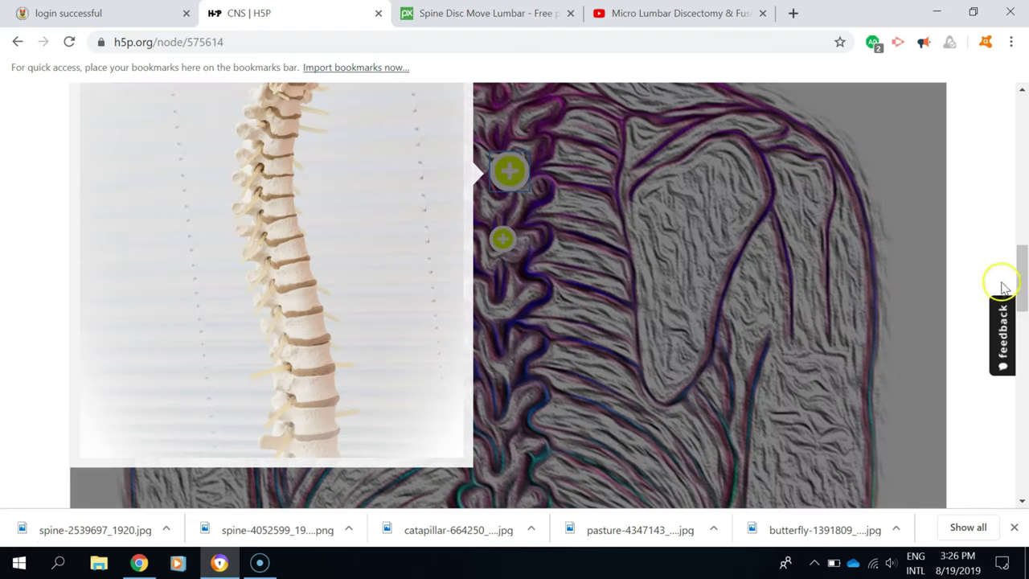
drag(1024, 288, 1020, 245)
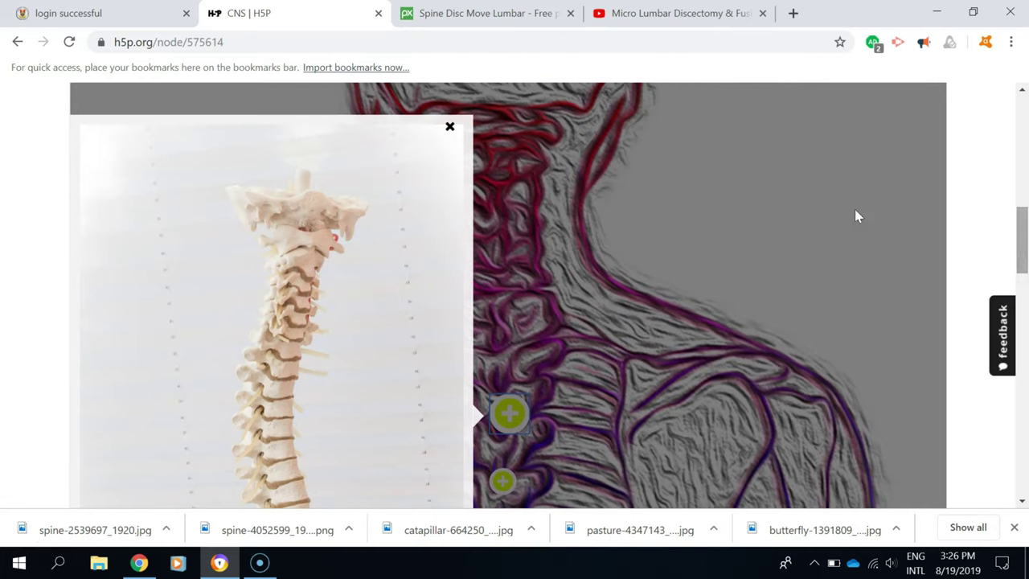
click(450, 130)
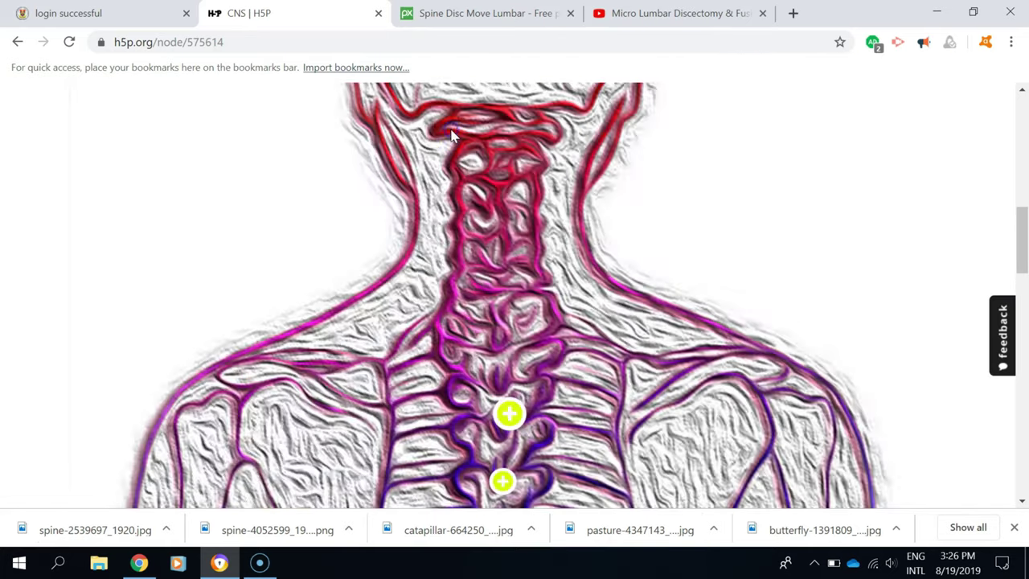
Recheck the Spine and Brain text popups on the enlarged CNS image, closing each one.
drag(1024, 259, 1024, 277)
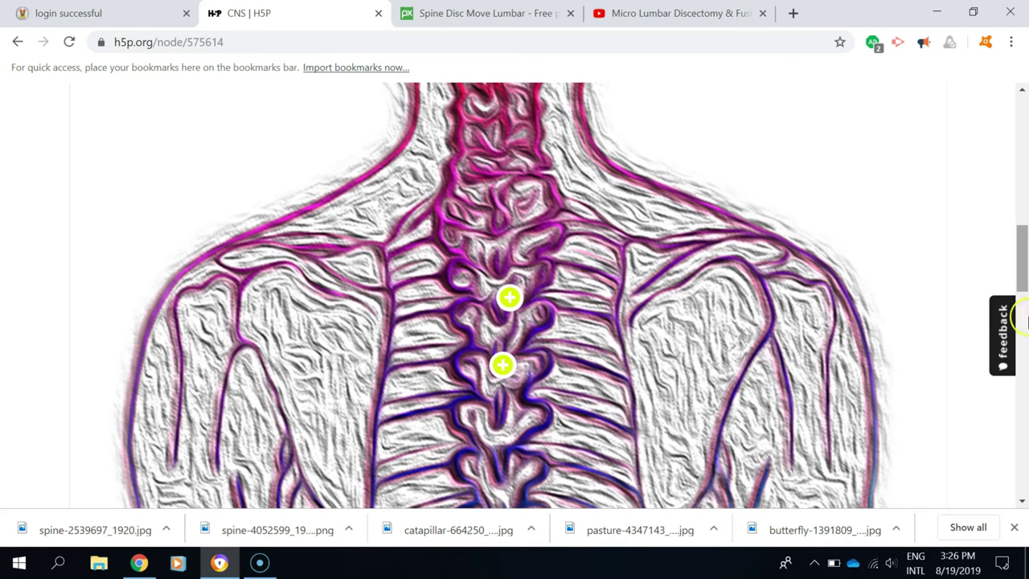
mouse_move(1024, 288)
mouse_down()
mouse_move(1026, 342)
mouse_move(1026, 280)
mouse_up()
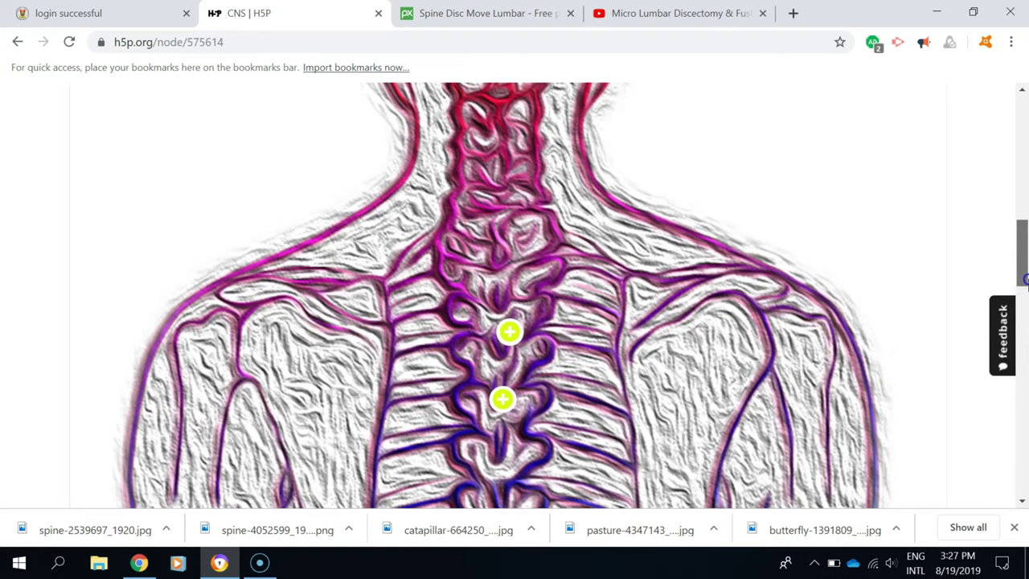
click(500, 402)
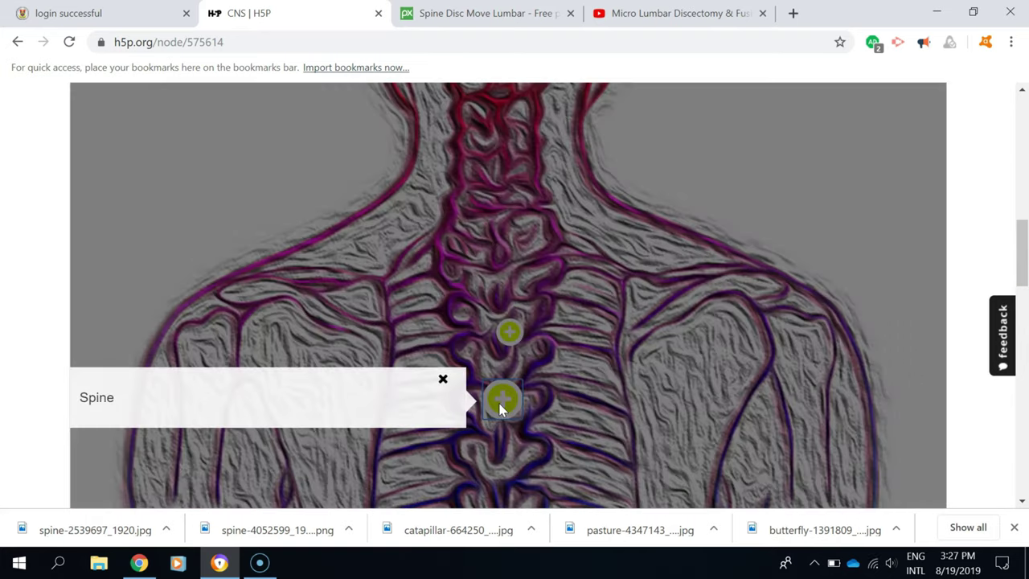
click(442, 379)
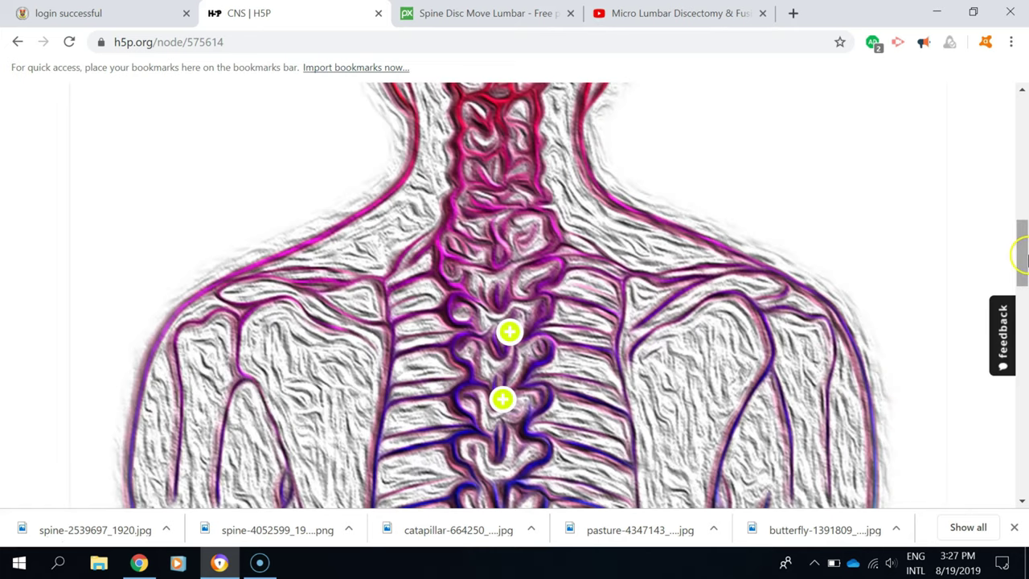
drag(1021, 250, 1023, 192)
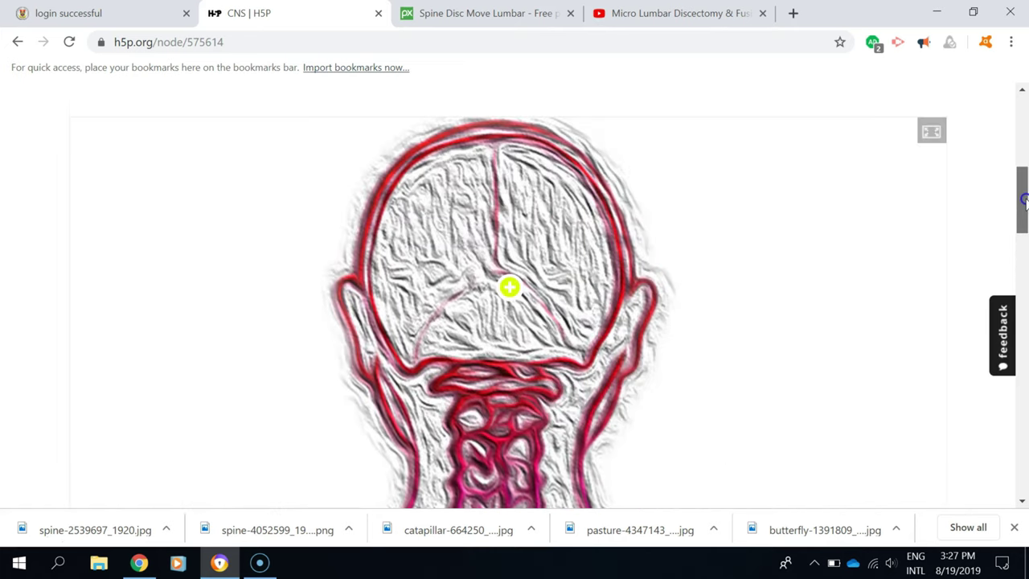
click(512, 288)
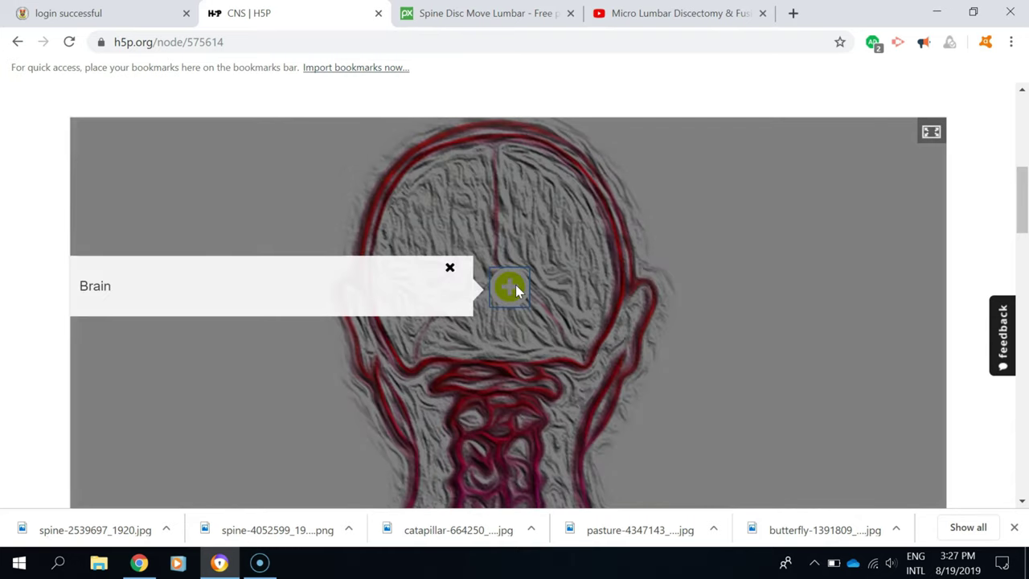
click(449, 267)
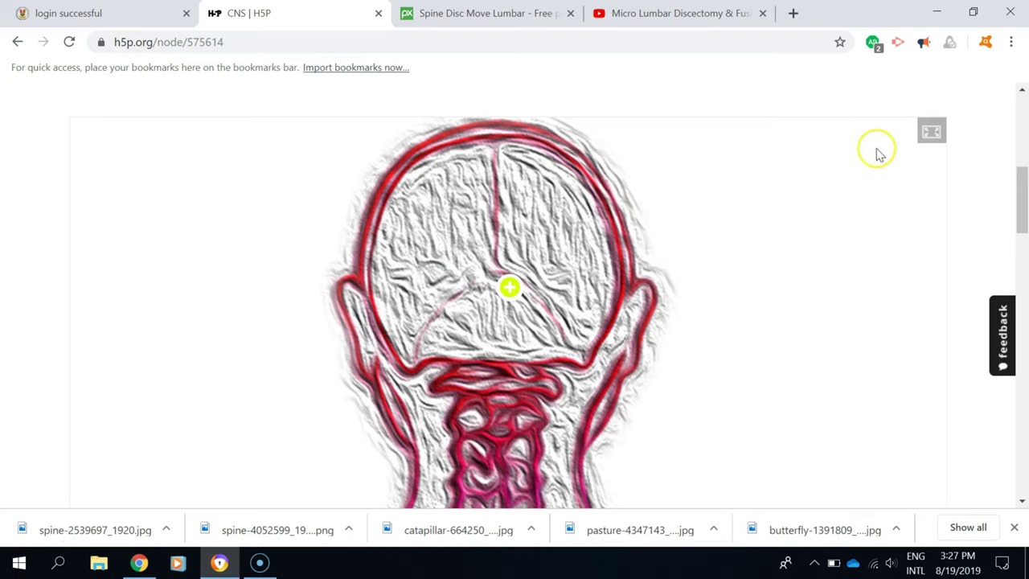
Go to the H5P account page and start creating new interactive content with Try out H5P, bringing the content type list into view.
drag(1021, 202, 1018, 137)
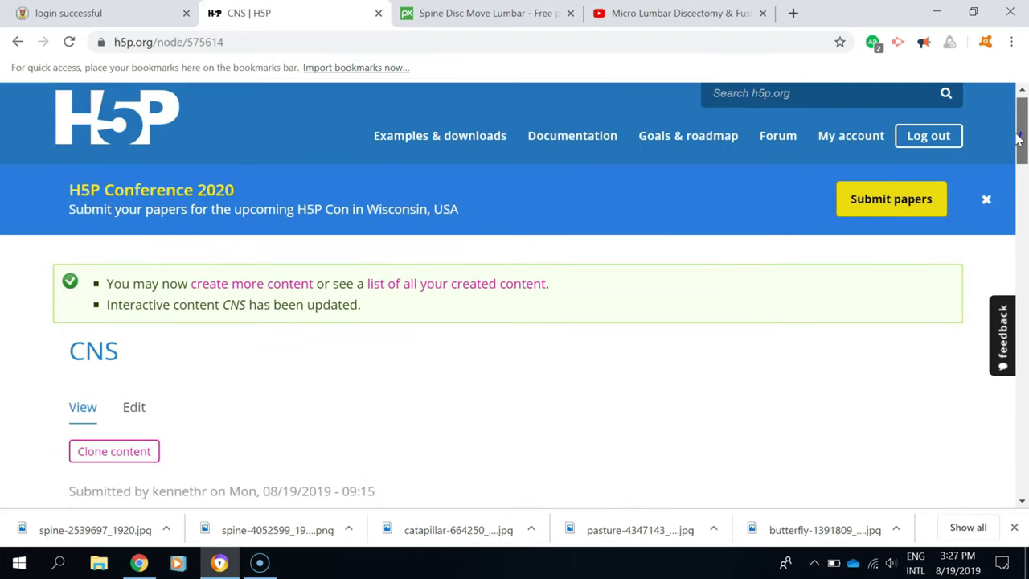
click(839, 149)
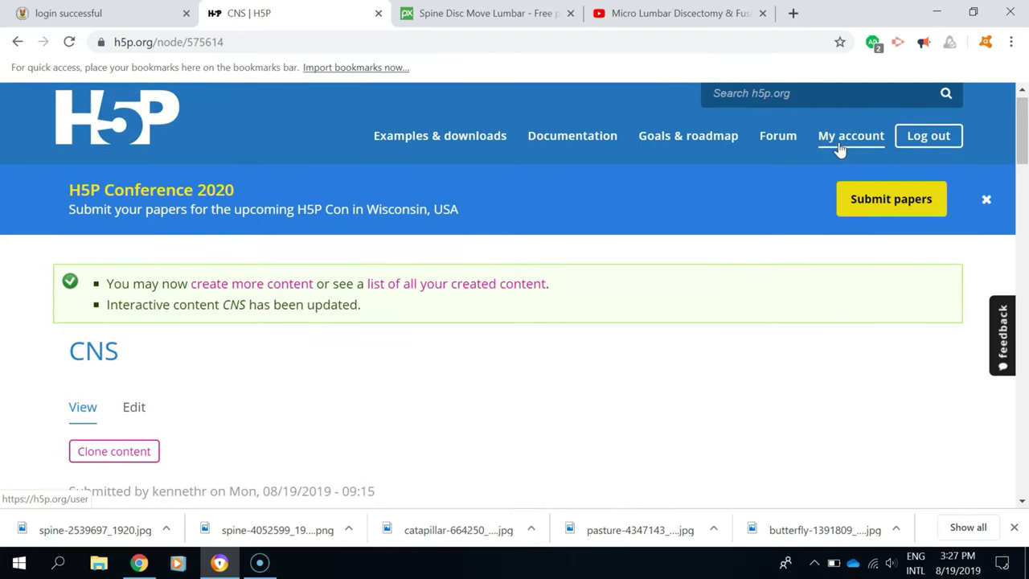
click(845, 138)
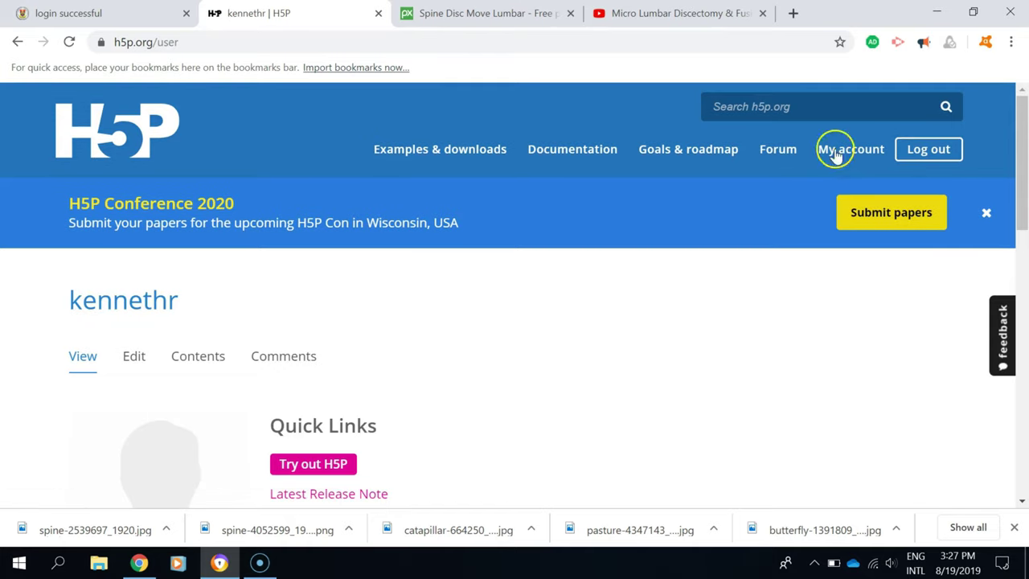
drag(1020, 207, 1026, 284)
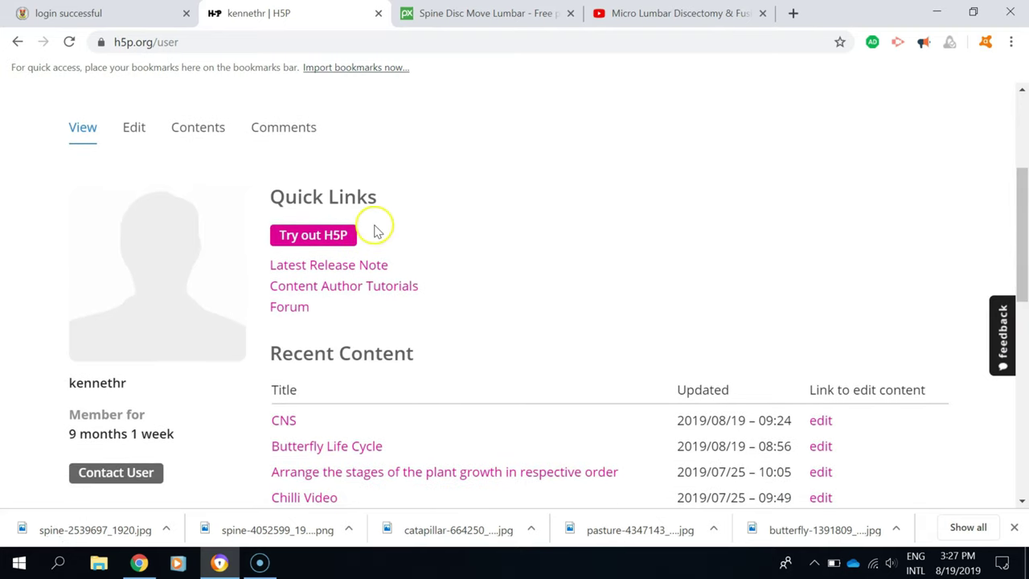
click(334, 240)
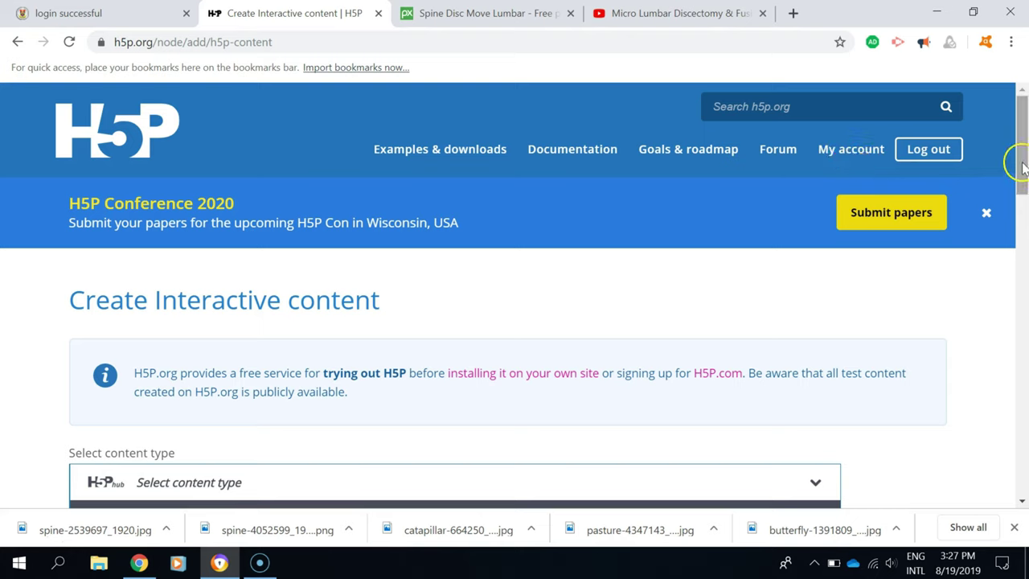
drag(1025, 168, 1025, 190)
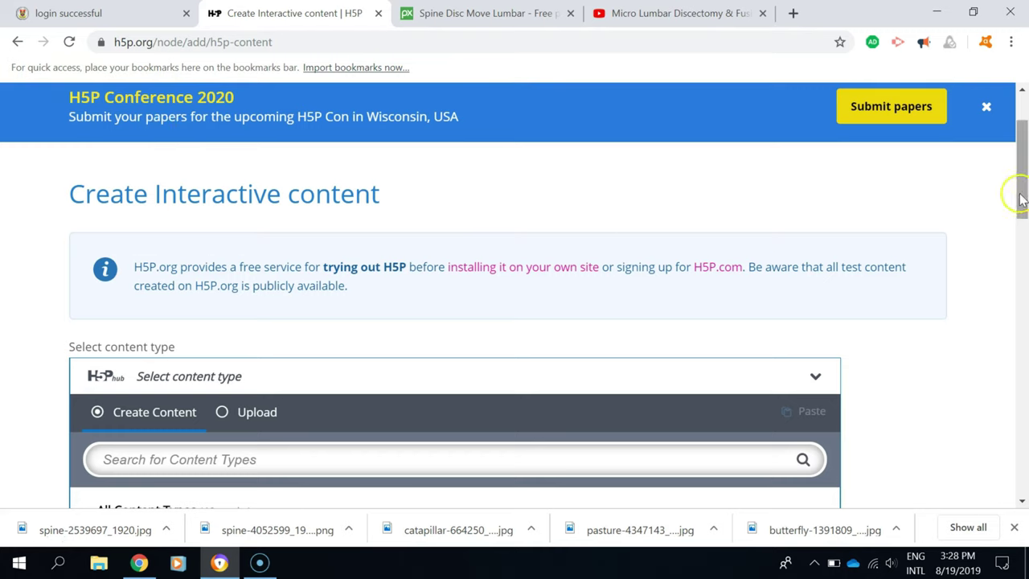
drag(1023, 199, 1026, 217)
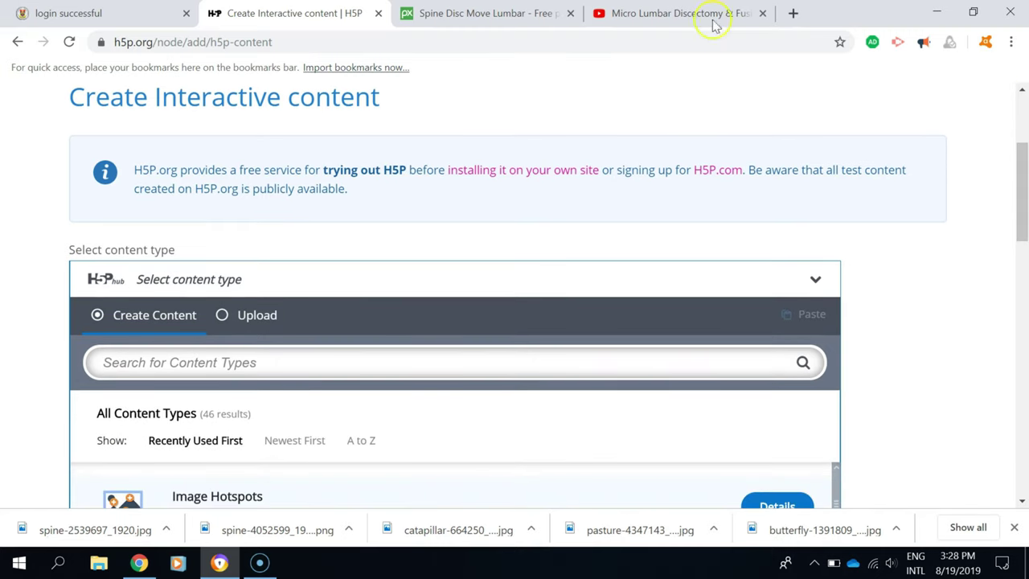
Switch to Pixabay and search its images for heart.
click(536, 12)
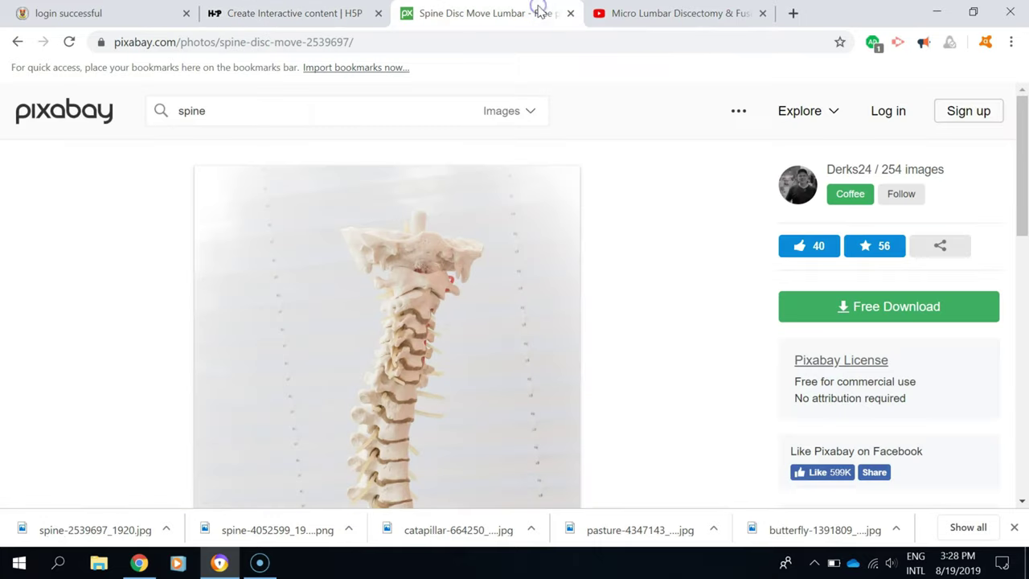
drag(382, 111, 158, 114)
text(heart)
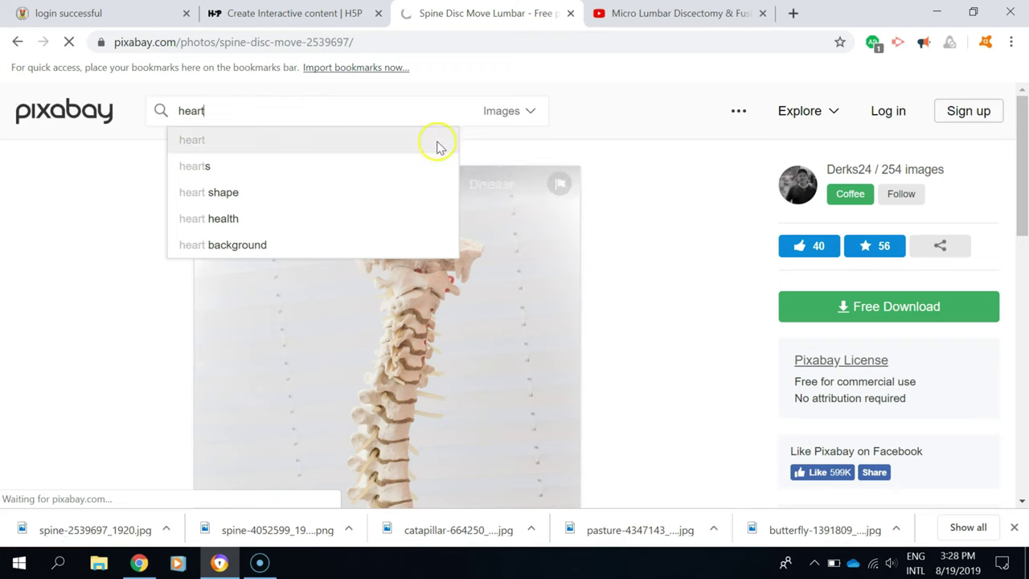
Search Pixabay images for heart, and refine the search to heart cross section.
click(395, 140)
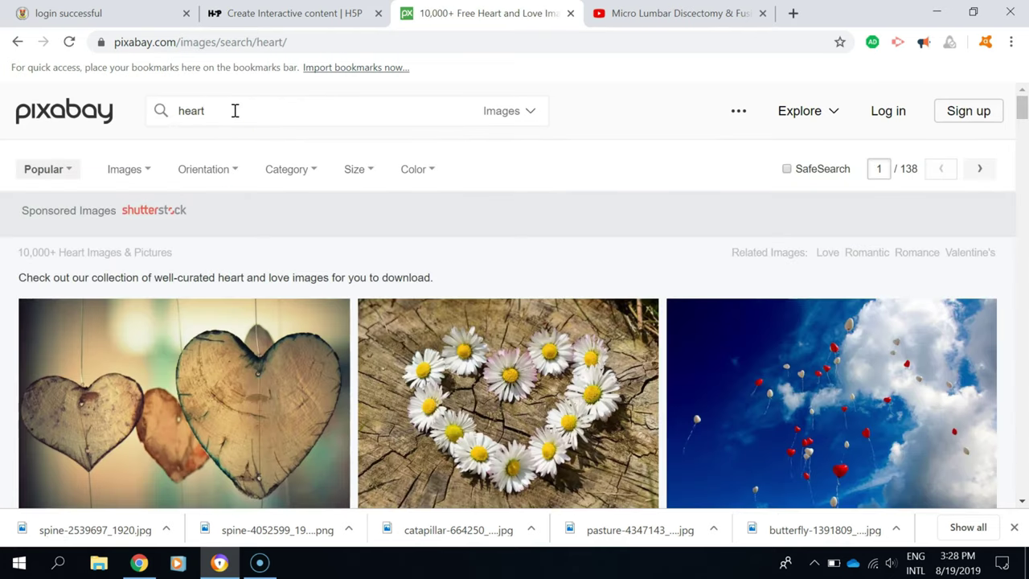
click(235, 110)
text(crosssection)
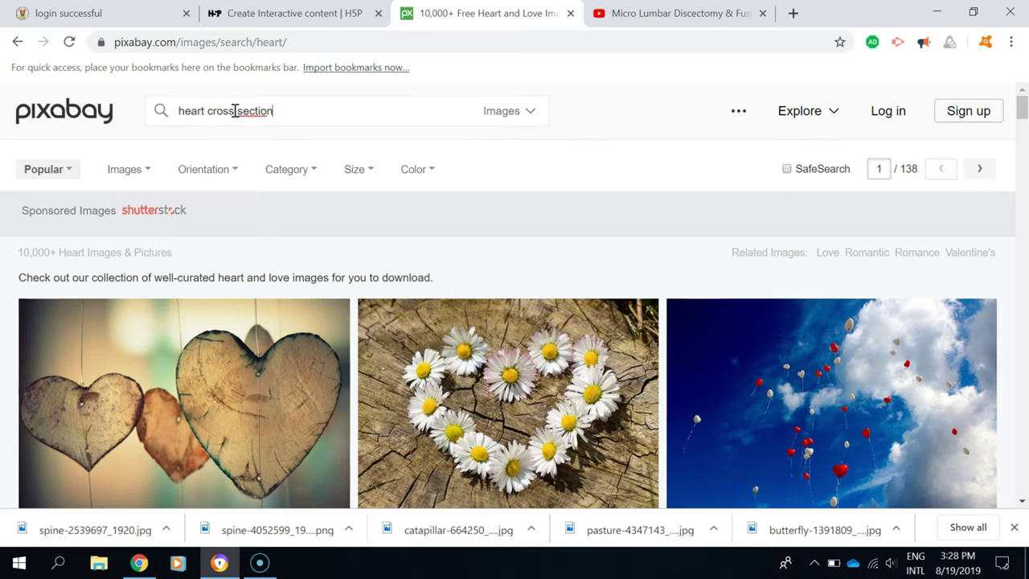
key(Return)
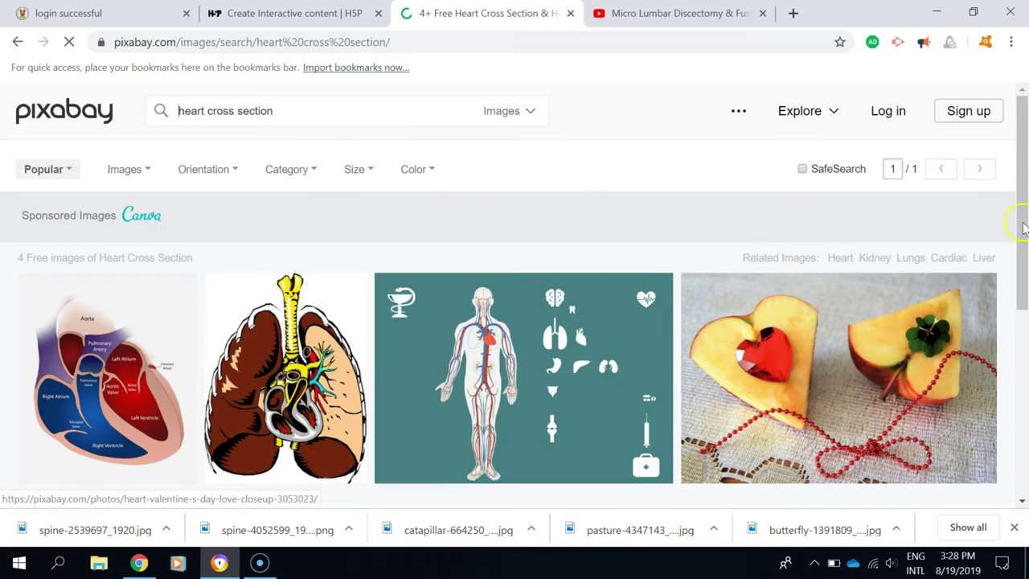
Open the labelled heart valve illustration from the results and bring up its free download options.
drag(1023, 228, 1026, 273)
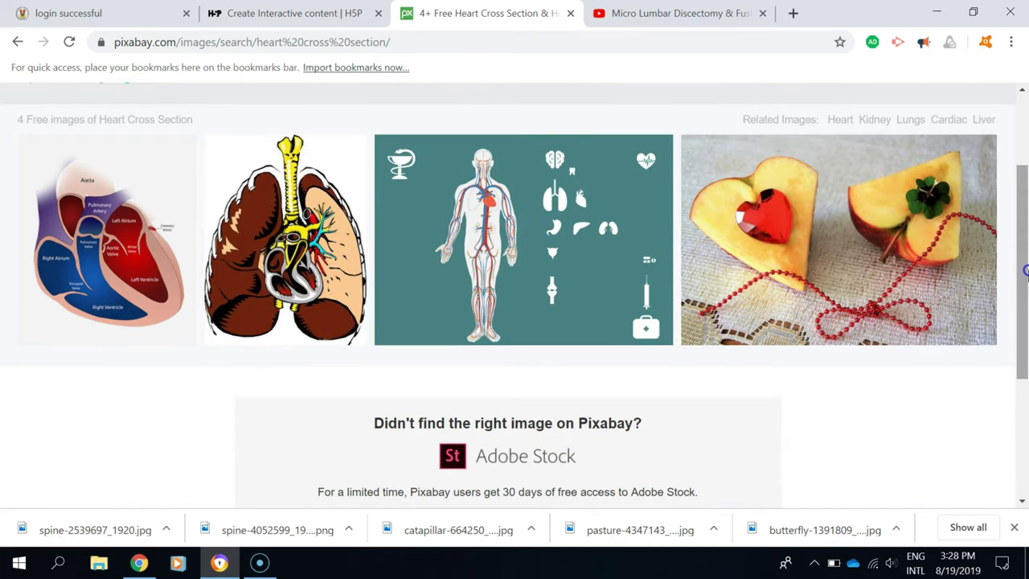
click(103, 225)
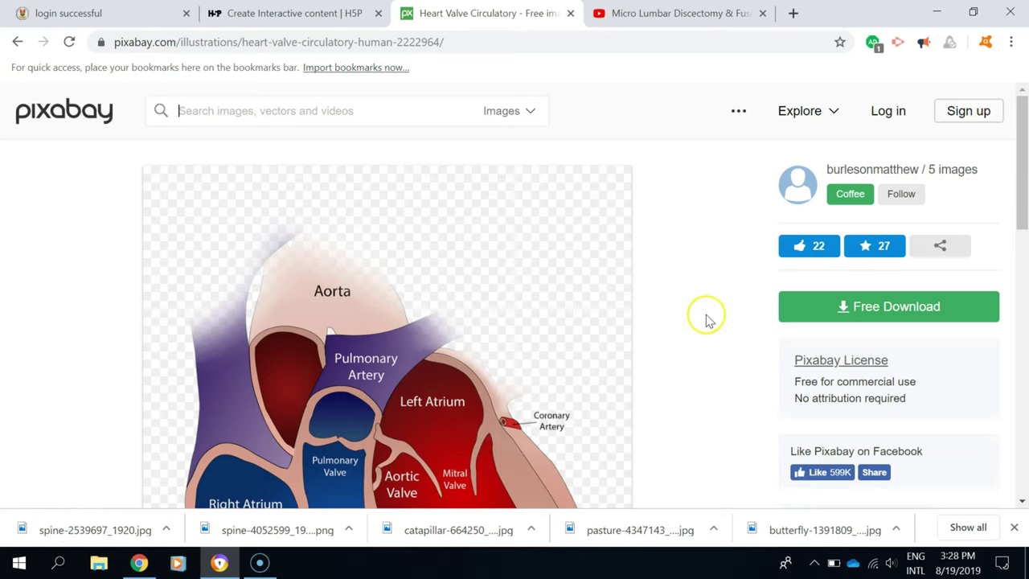
click(928, 309)
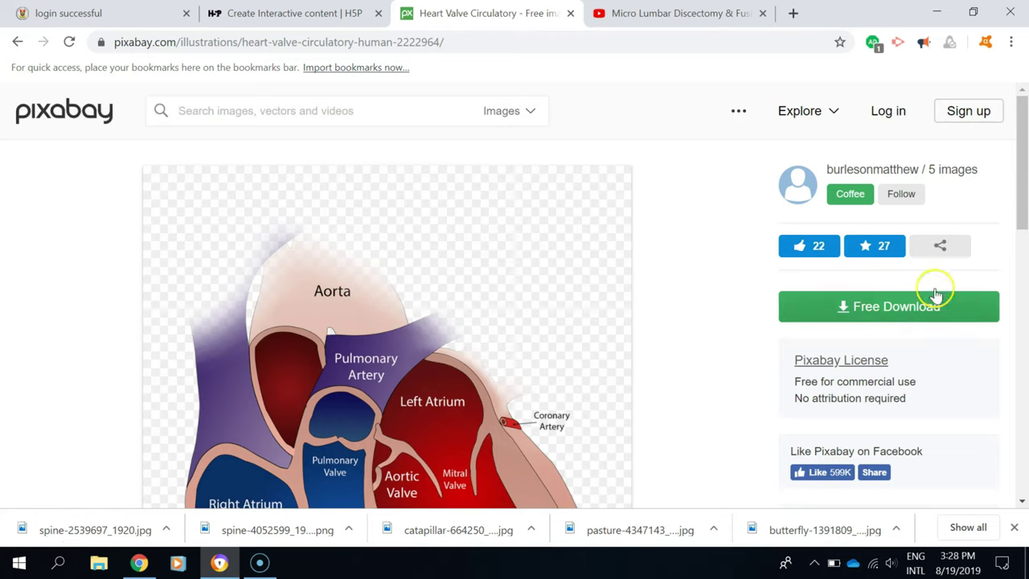
drag(1024, 184, 1026, 223)
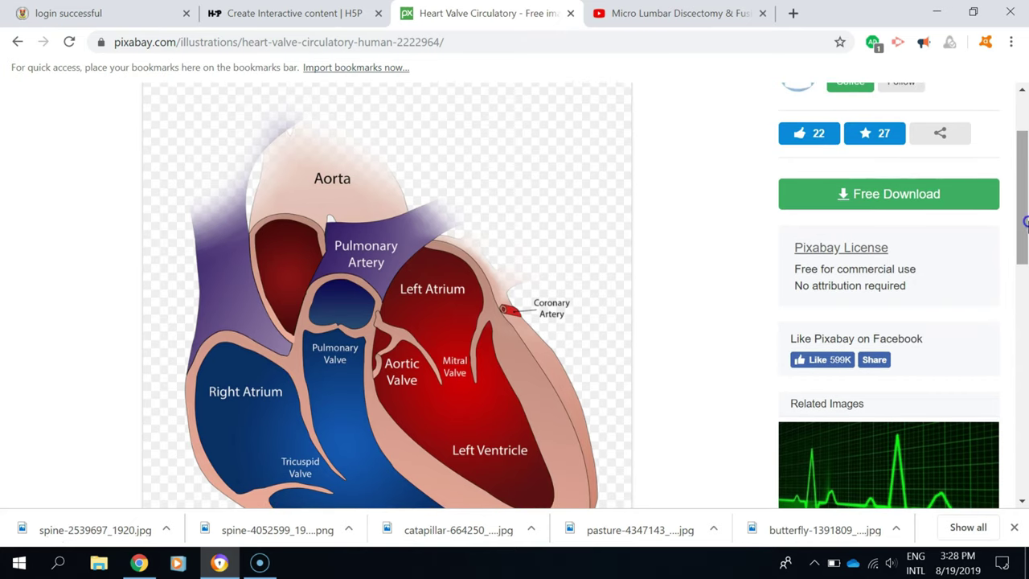
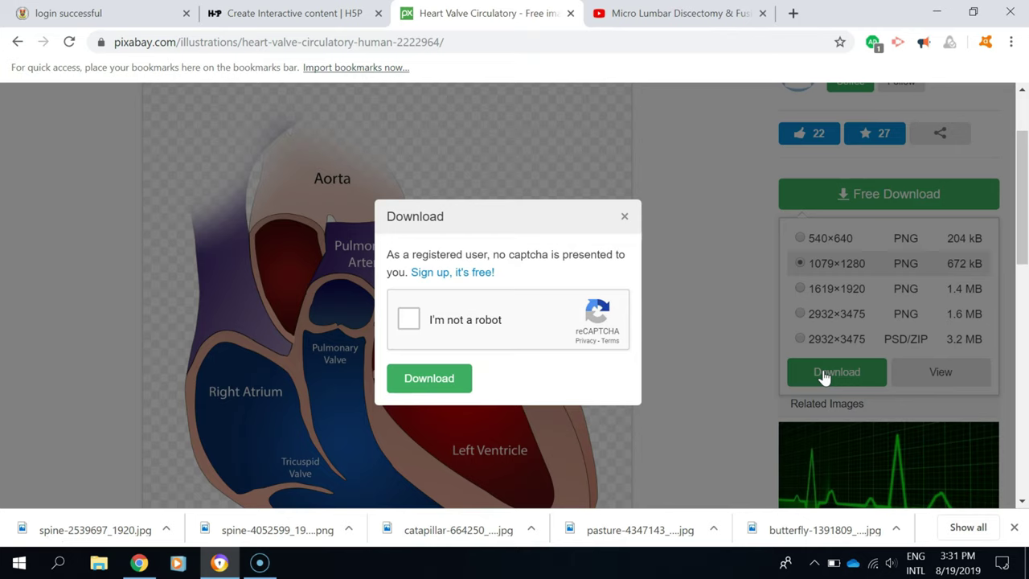
Complete the reCAPTCHA by selecting all crosswalk images and download the heart illustration as a 1079×1280 PNG.
click(408, 320)
click(435, 387)
click(410, 323)
click(428, 376)
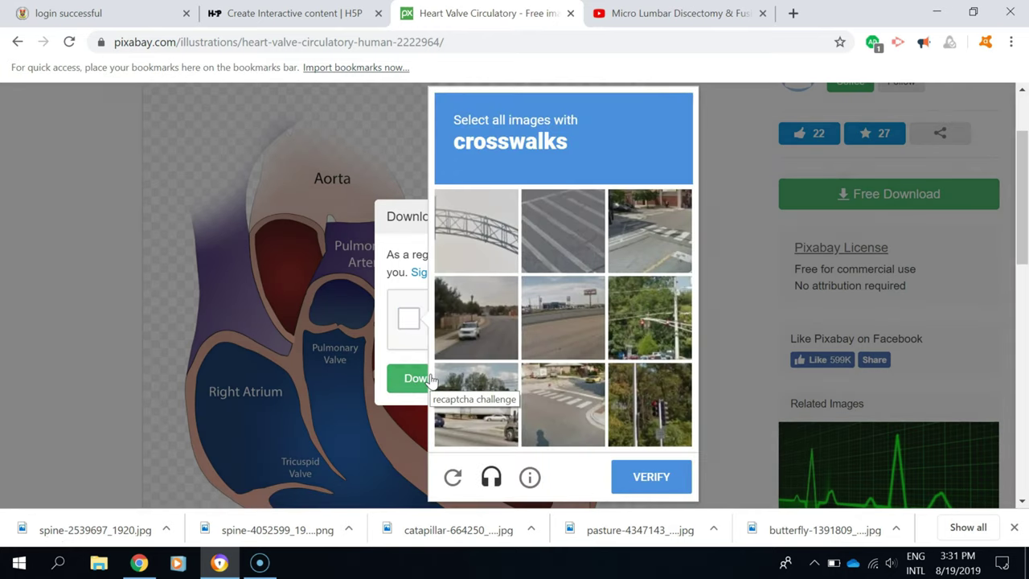
click(560, 242)
click(570, 395)
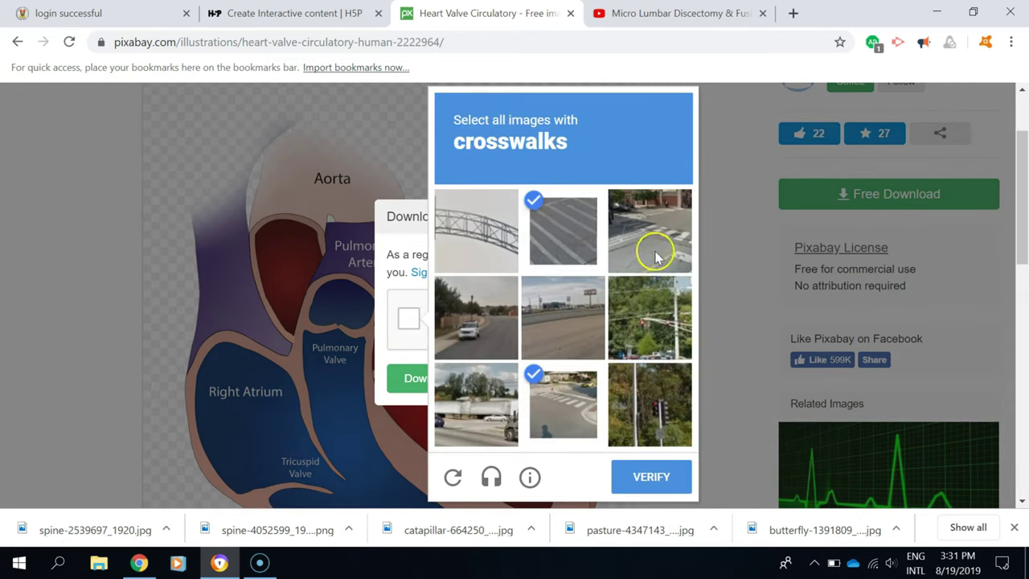
click(656, 256)
click(665, 467)
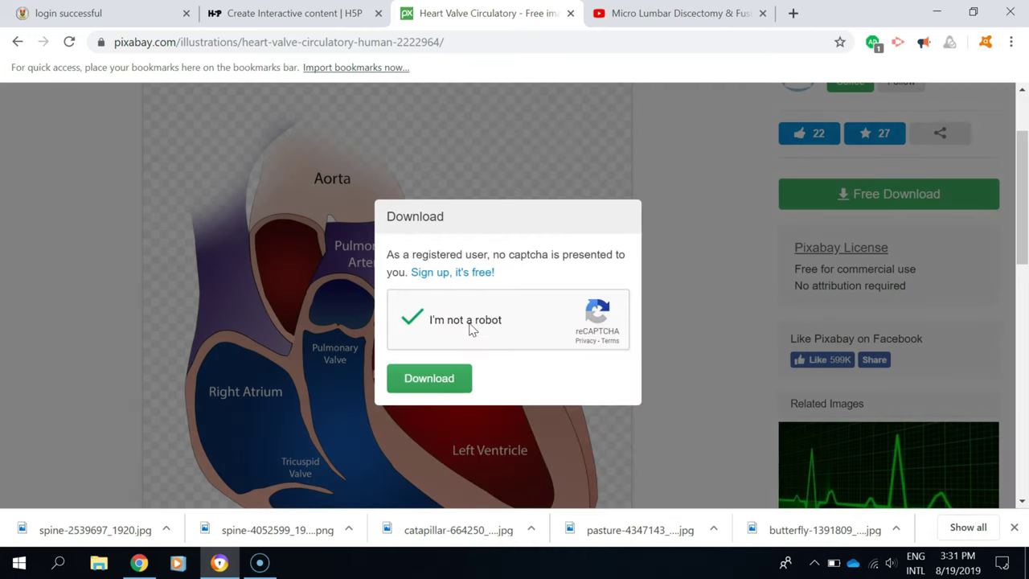
click(430, 378)
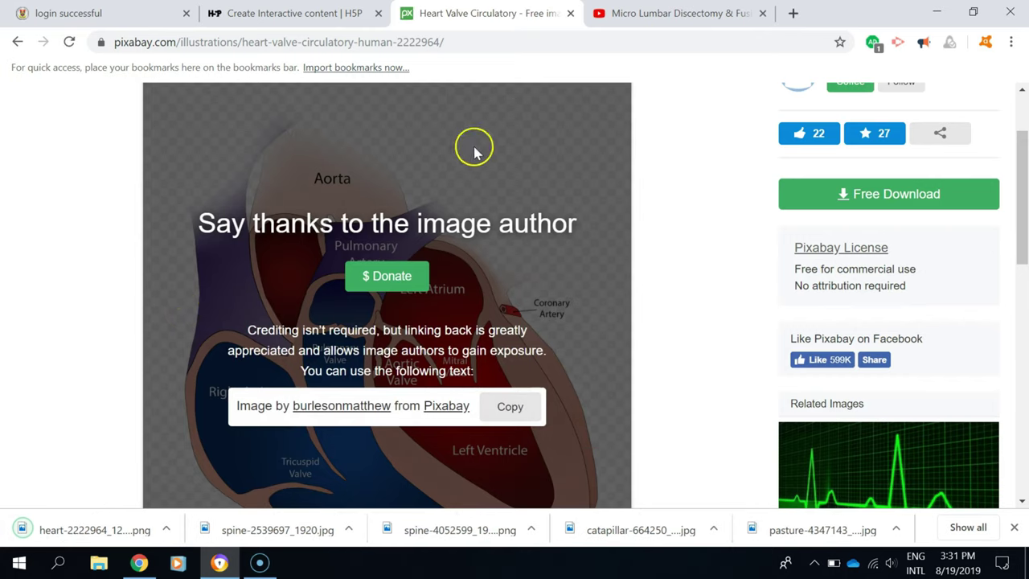
Return to the H5P content creation page and choose Image Hotspots as the content type.
click(261, 18)
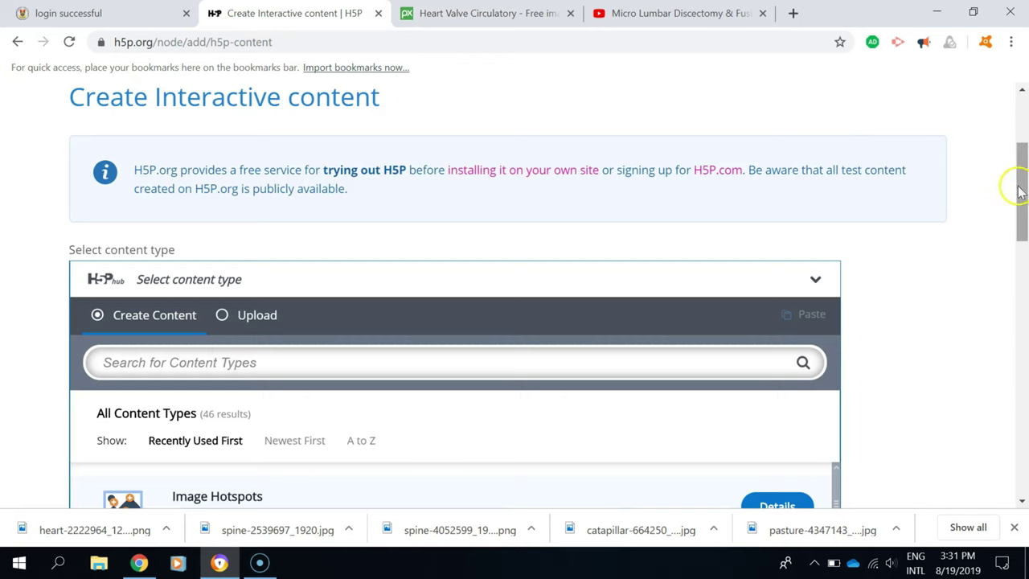
drag(1019, 192, 1026, 217)
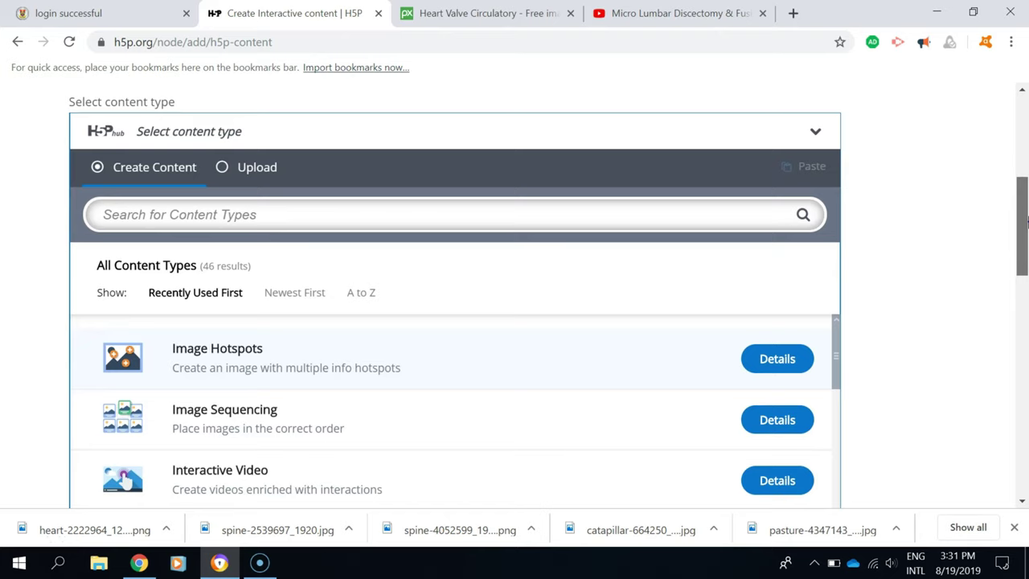
drag(1026, 221, 1023, 230)
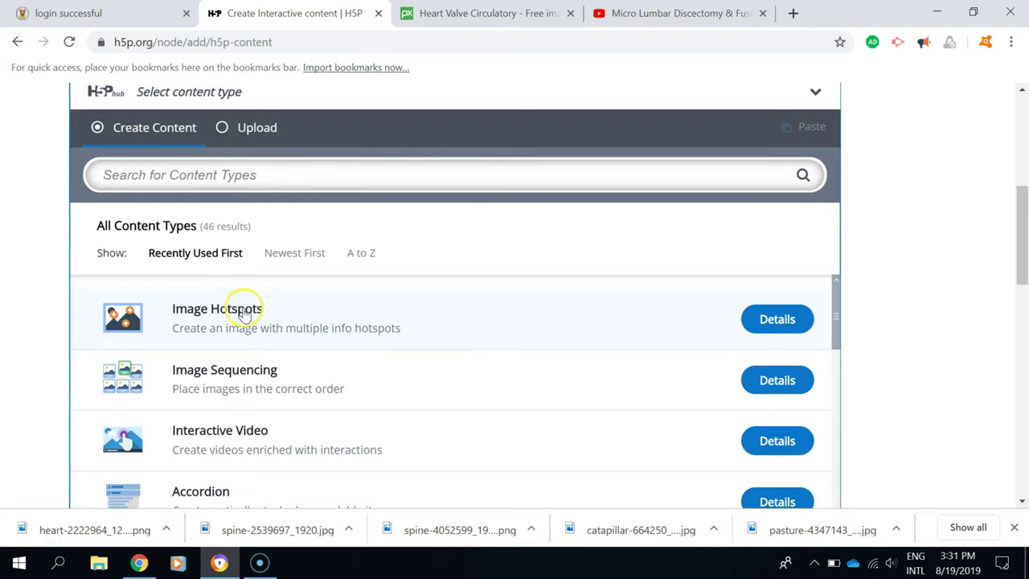
click(324, 311)
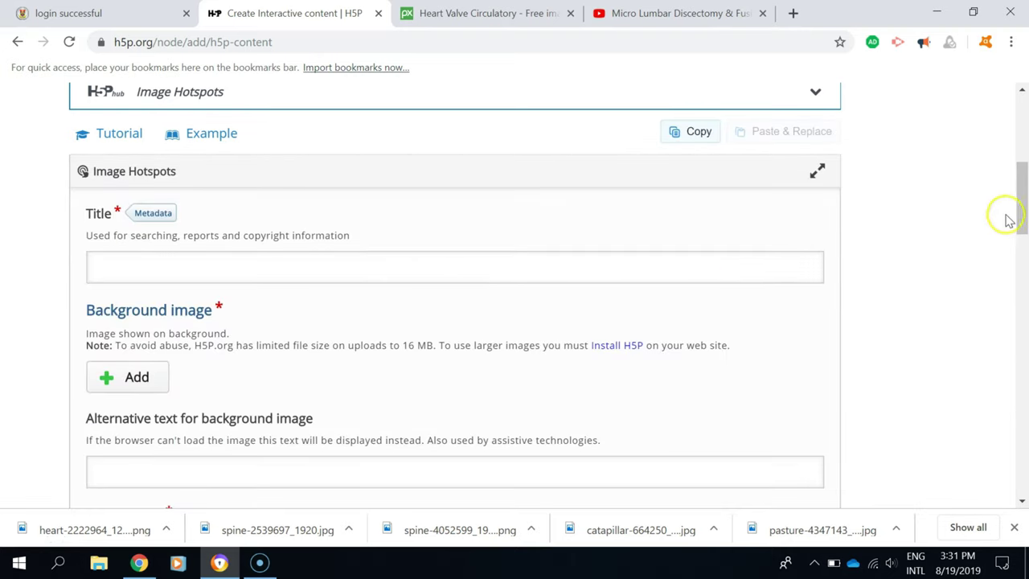
Title the new image hotspots activity Heart Interactive.
click(1024, 195)
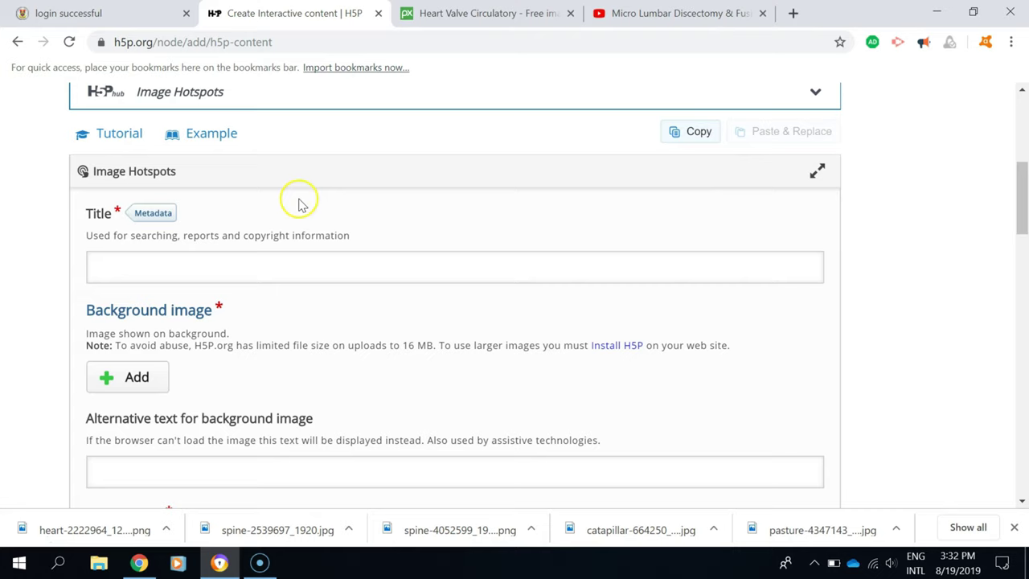
click(209, 274)
text(Heart)
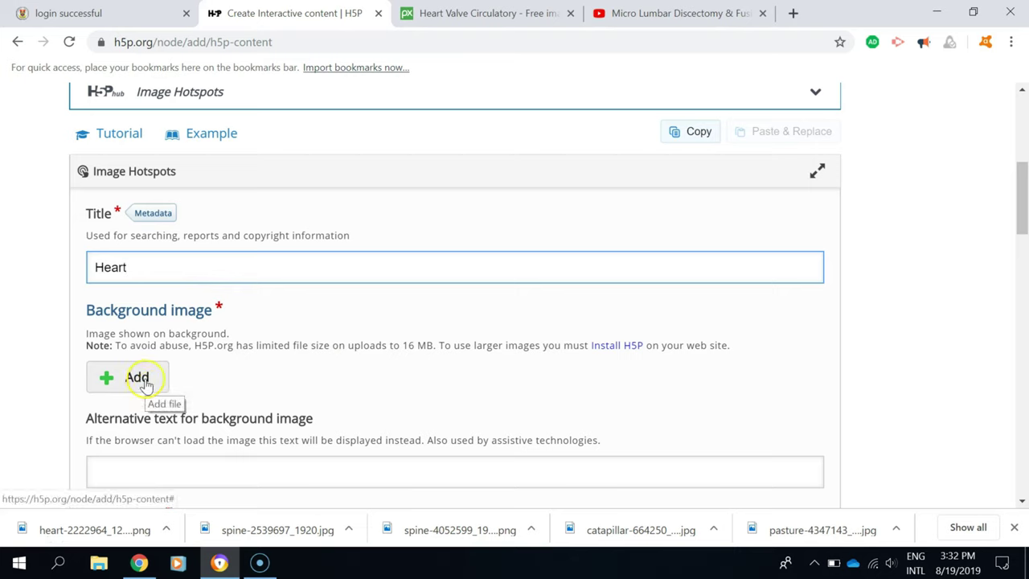
click(193, 261)
text(Interactive)
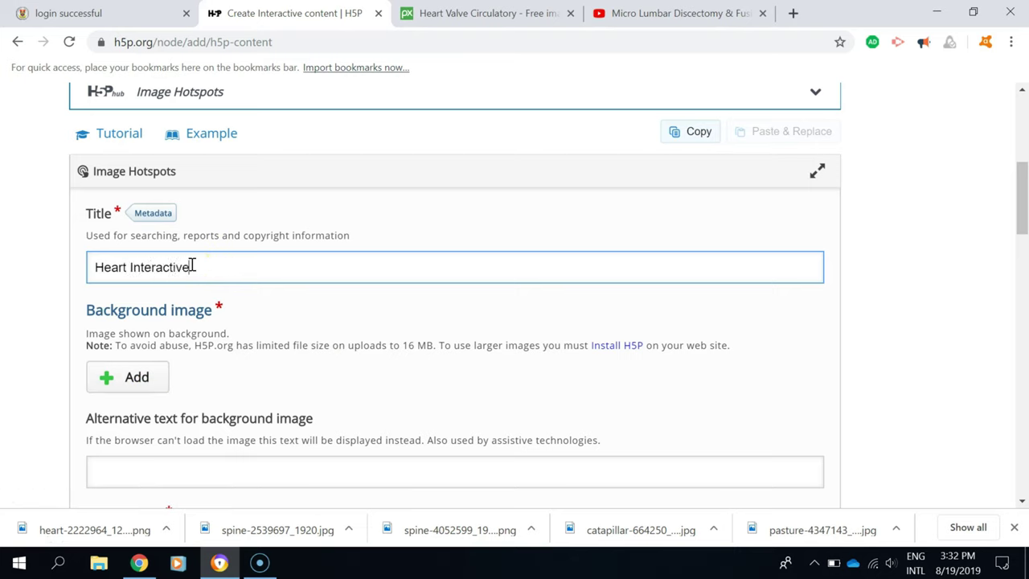
Upload heart-2222964_1280 from Downloads as the background image and go to the first hotspot's position settings.
click(150, 385)
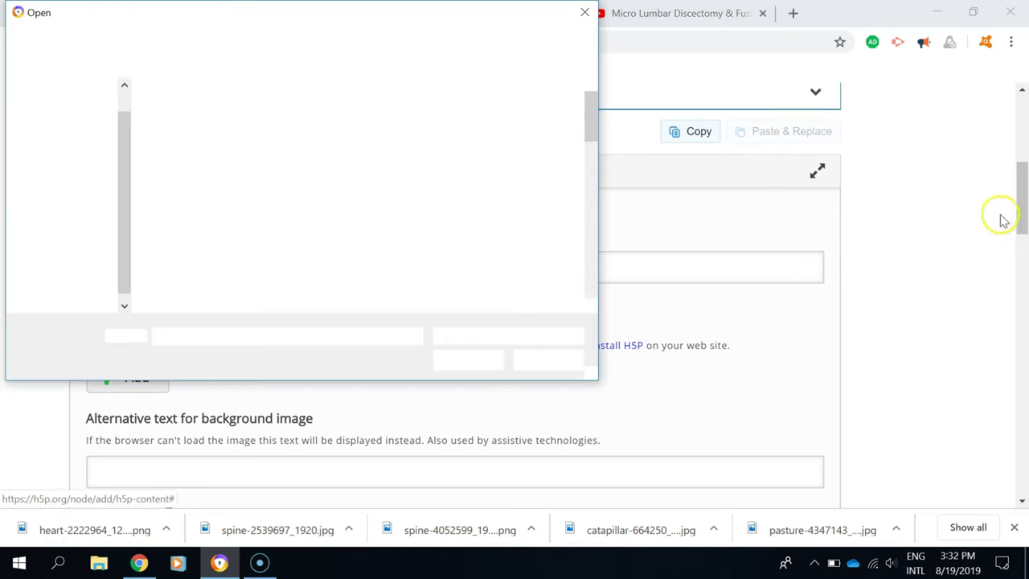
drag(593, 113, 596, 205)
click(273, 179)
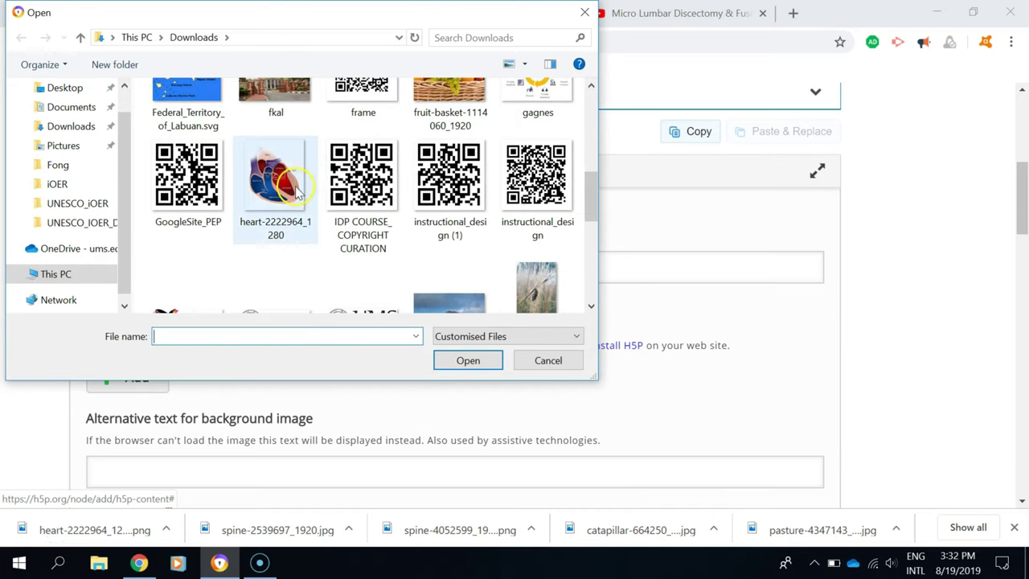
click(471, 363)
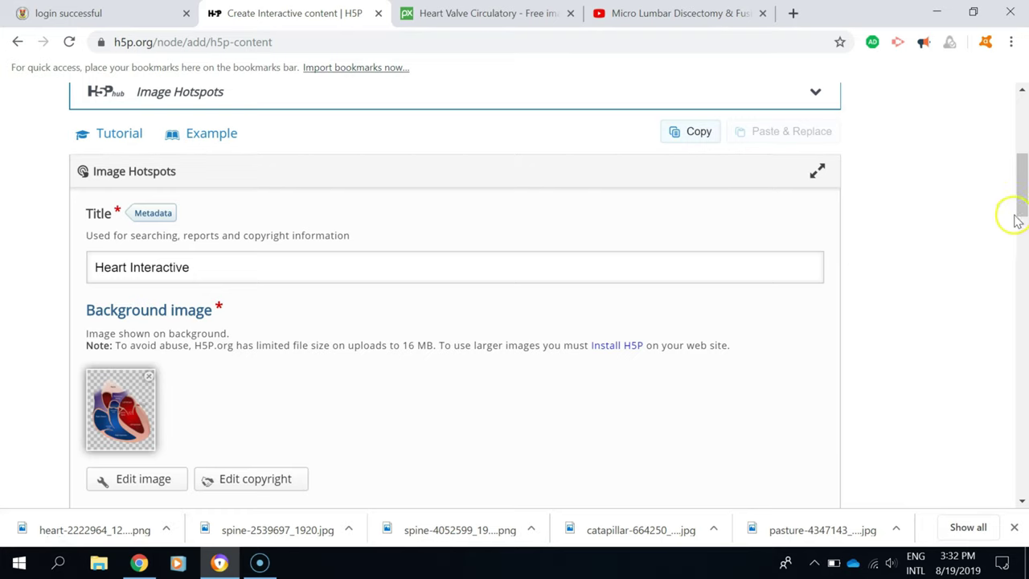
drag(1022, 191, 1026, 229)
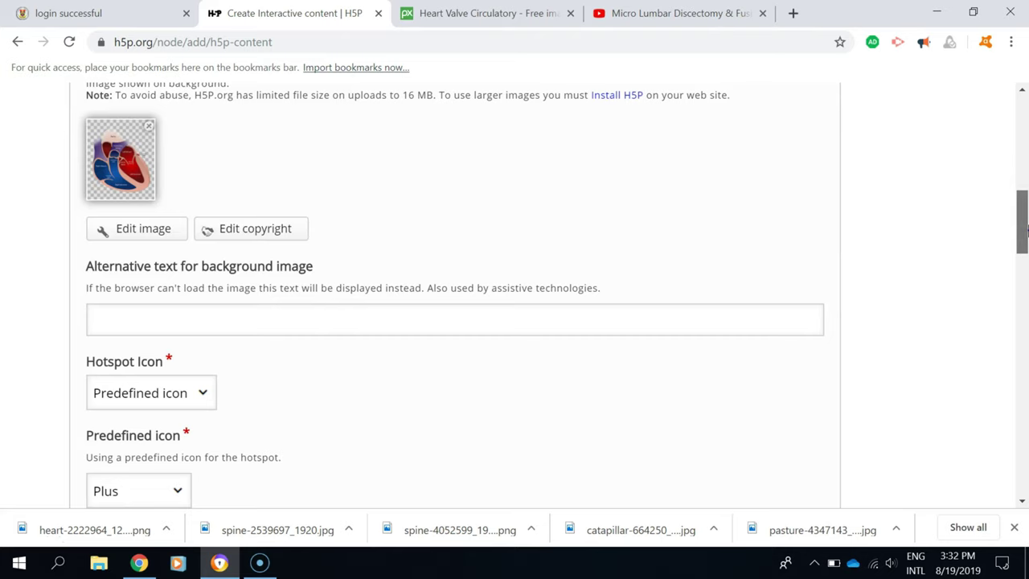
drag(1026, 231, 1026, 307)
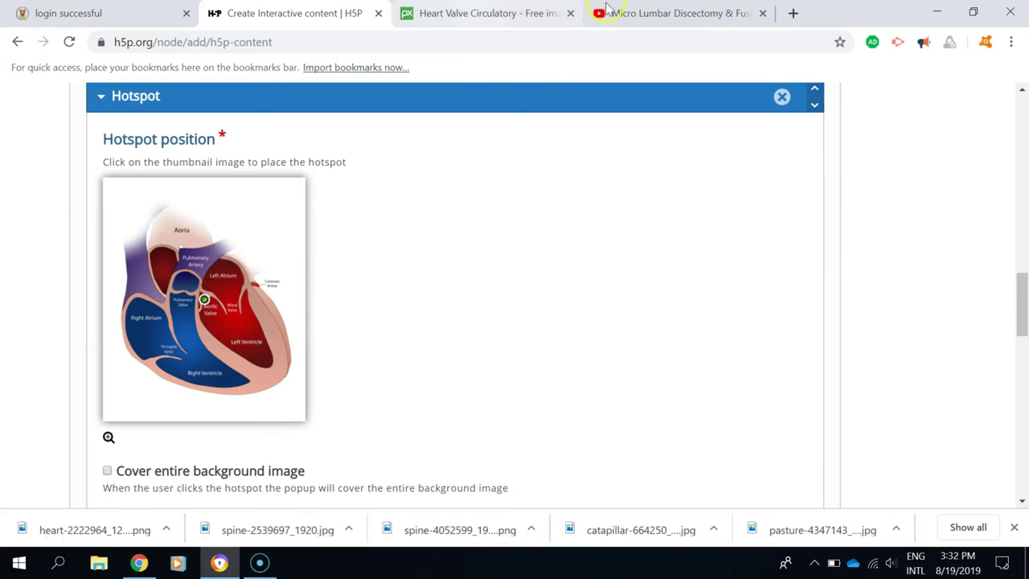
Switch to YouTube and replace the old search with a search for heart valve.
click(653, 16)
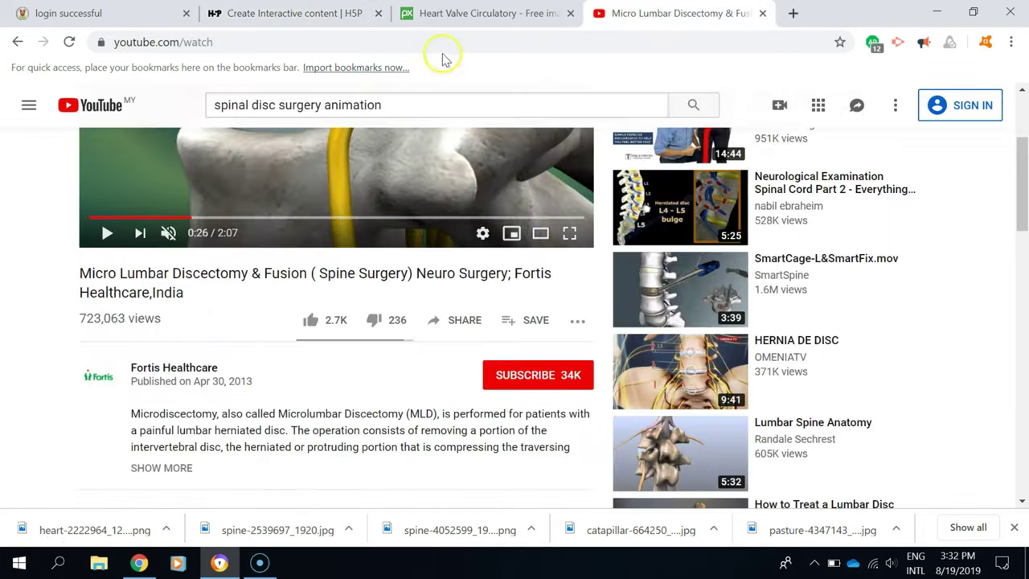
drag(394, 107, 197, 106)
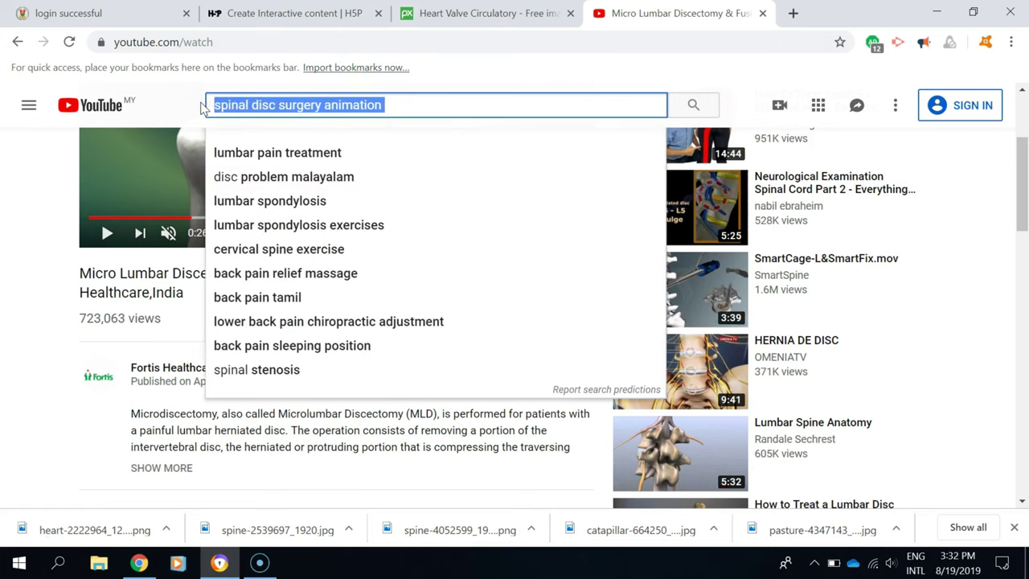
text(harr)
key(BackSpace)
text(e)
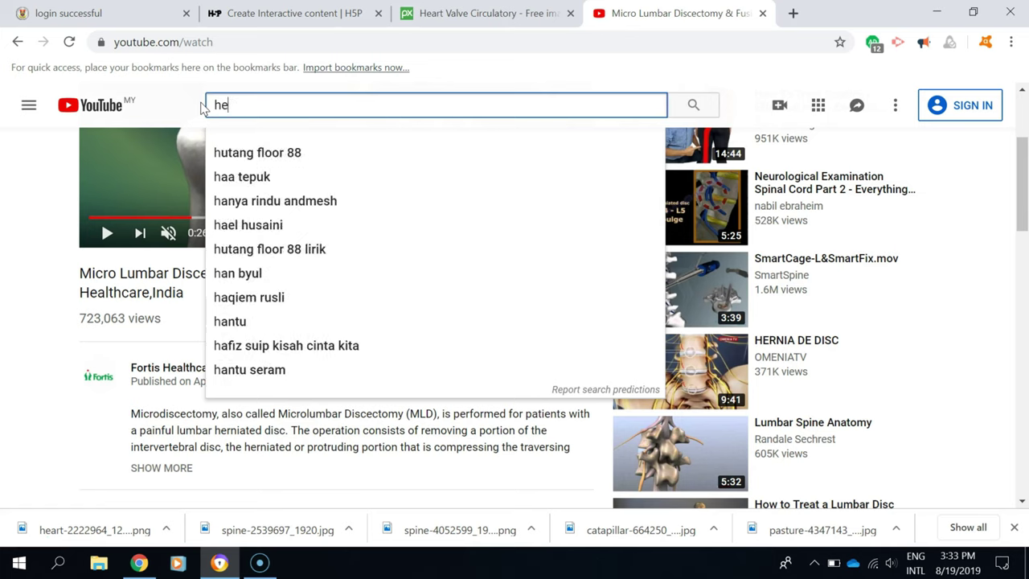
text(art valve)
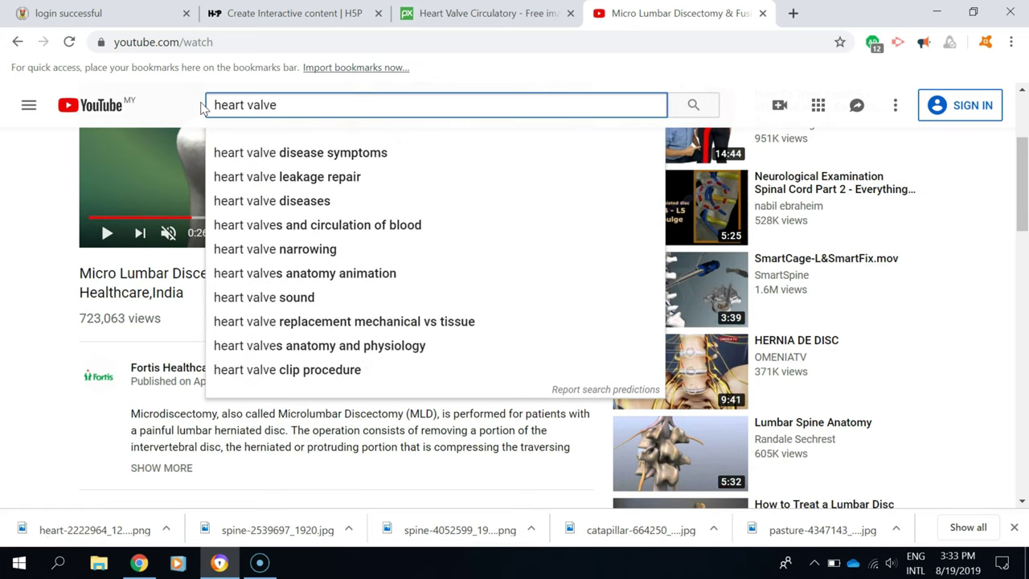
key(Return)
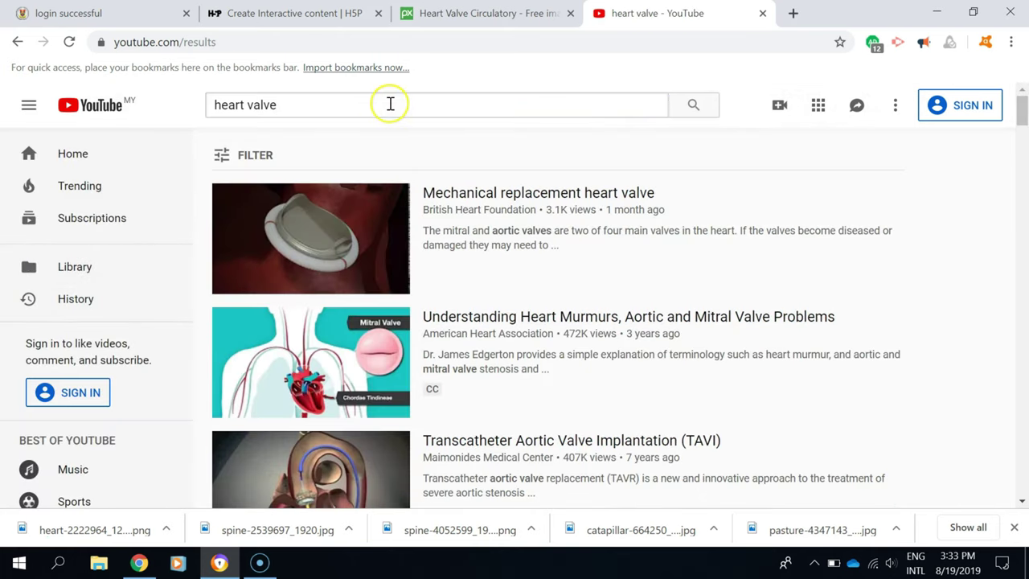
Look through the heart valve results and open the video Mechanical replacement heart valve.
click(391, 104)
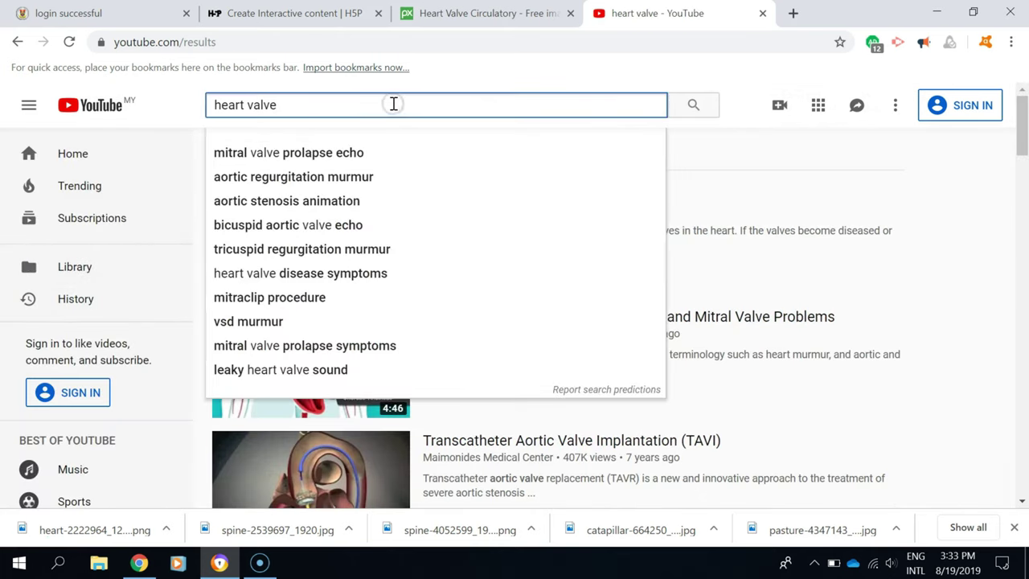
click(793, 175)
drag(1022, 133, 1022, 168)
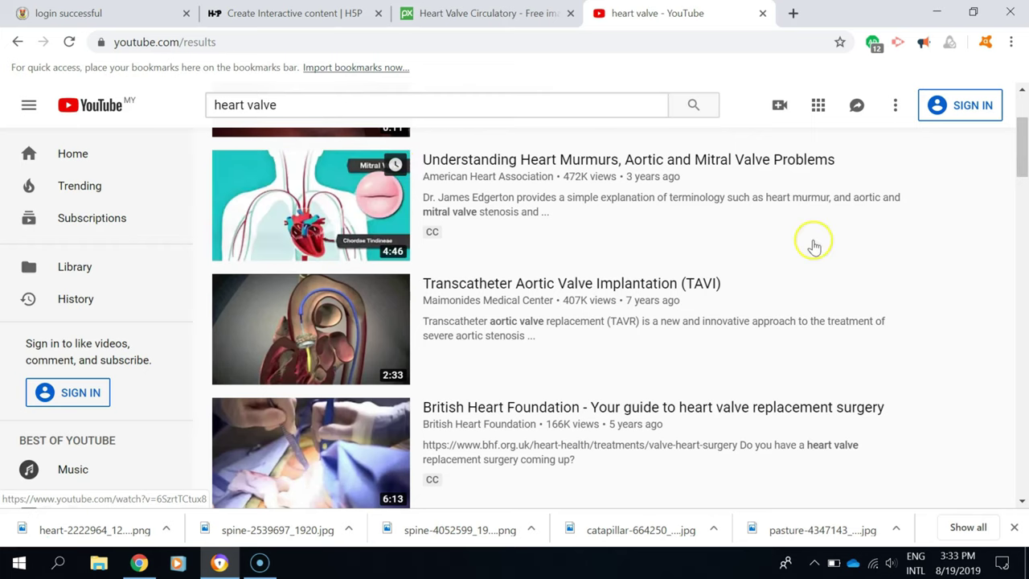
drag(1022, 165, 1021, 136)
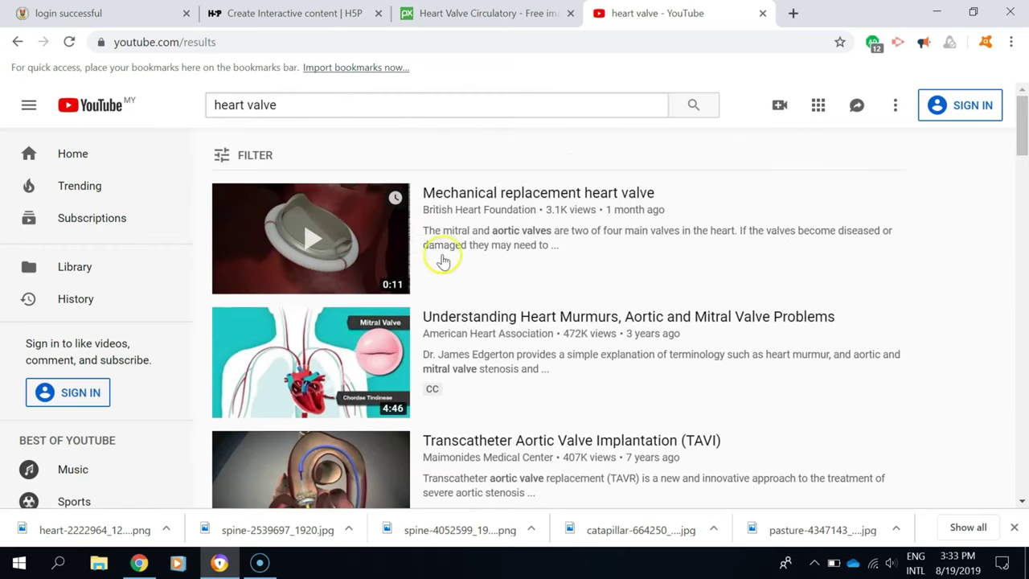
click(503, 190)
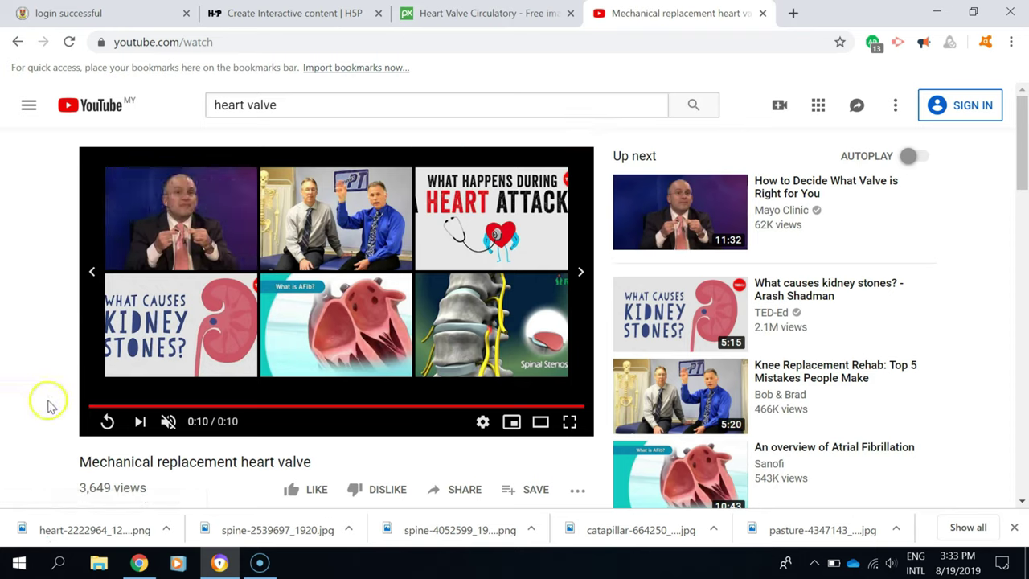
Copy the share link of the Mechanical replacement heart valve video.
click(197, 336)
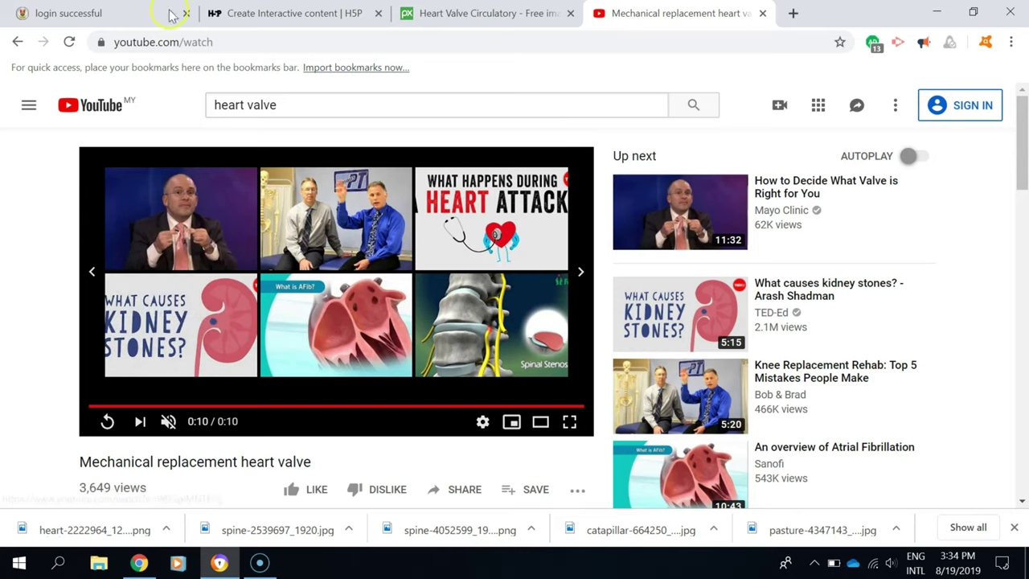
click(456, 489)
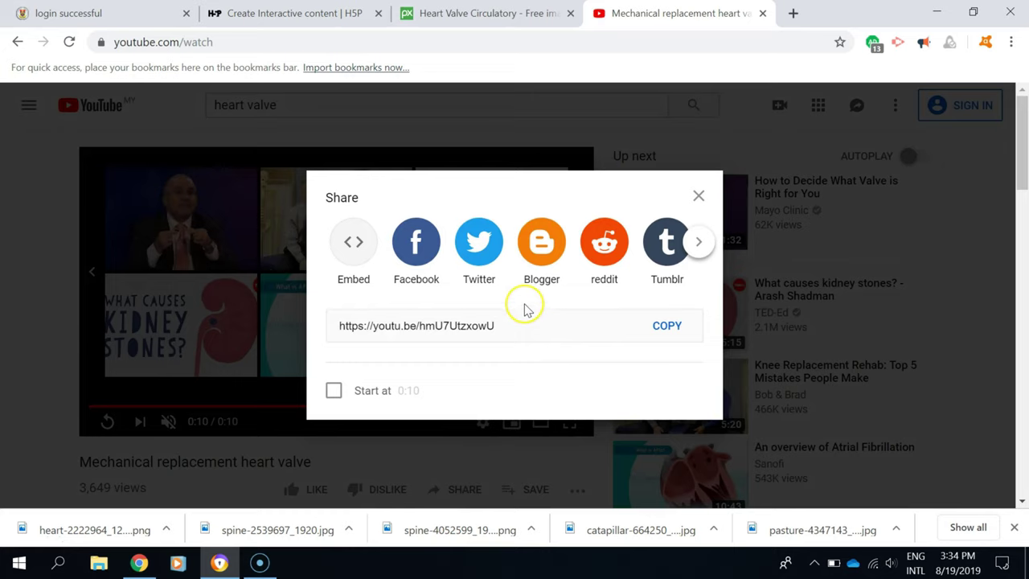
click(669, 330)
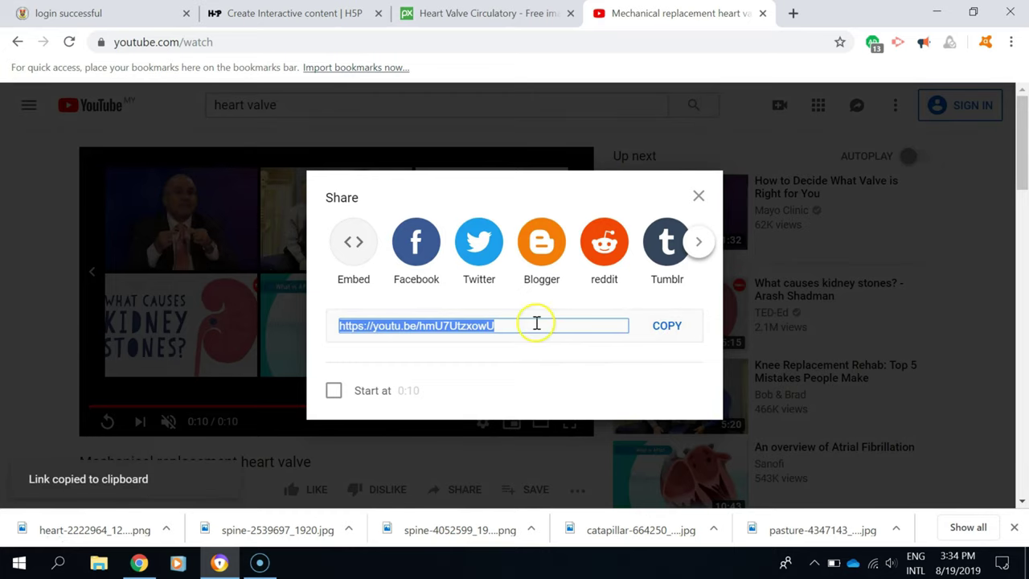
In the H5P editor, place the hotspot just above the Pulmonary Valve label and make its popup cover the entire background image.
click(342, 10)
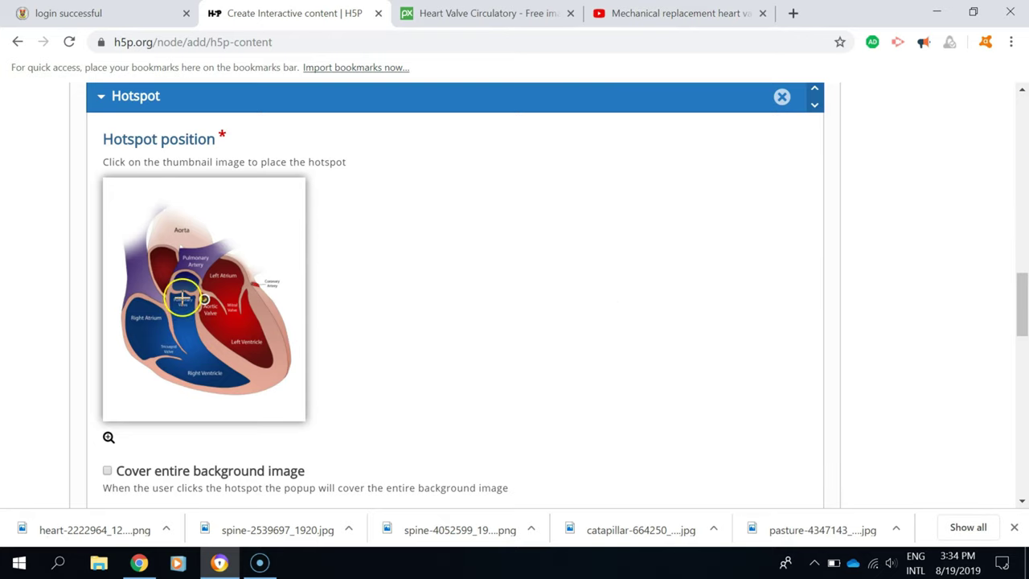
scroll(183, 297, down, 1)
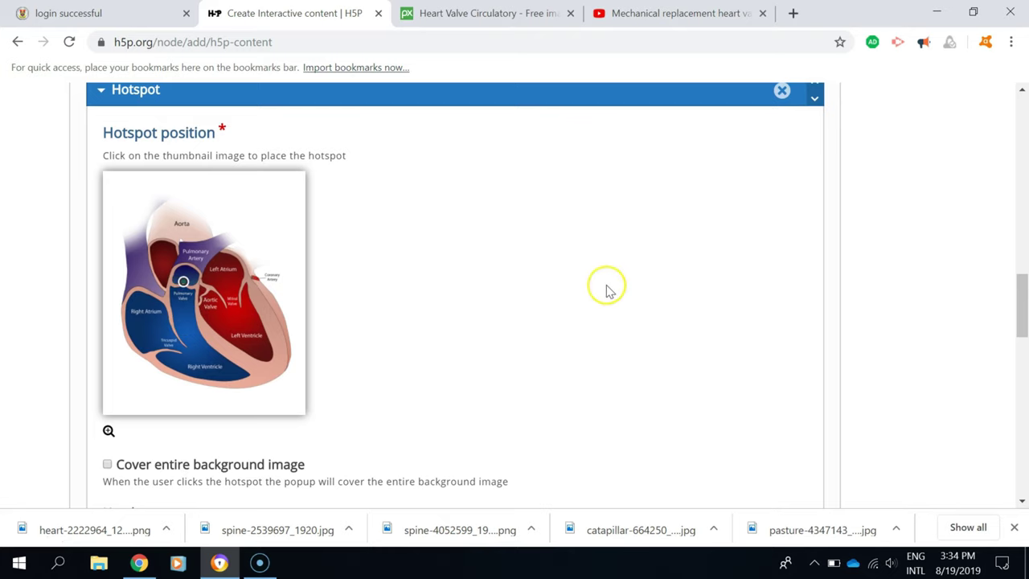
drag(1020, 304, 1024, 348)
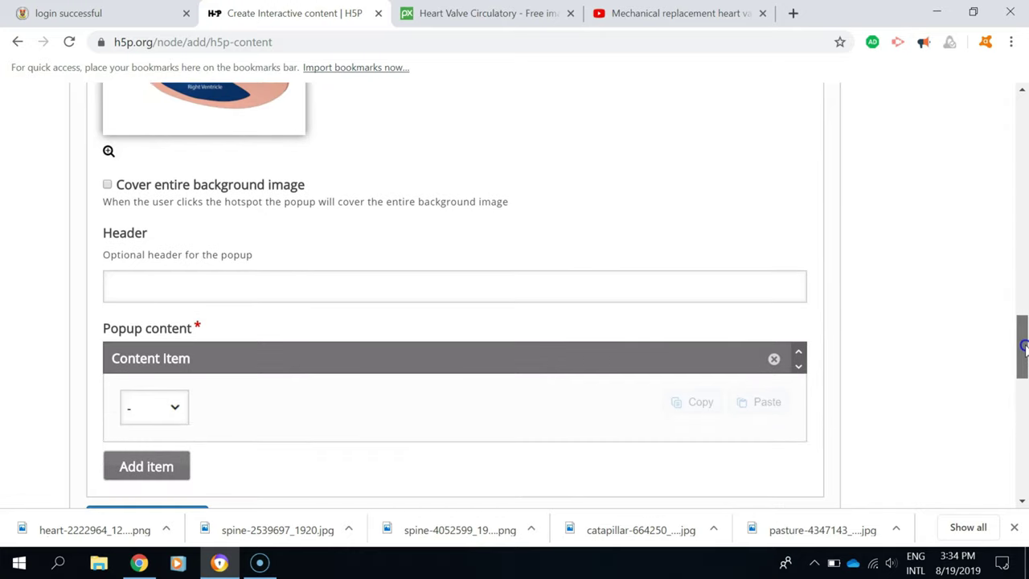
click(107, 184)
Make the popup content a video and paste the copied YouTube link as its source URL.
click(143, 413)
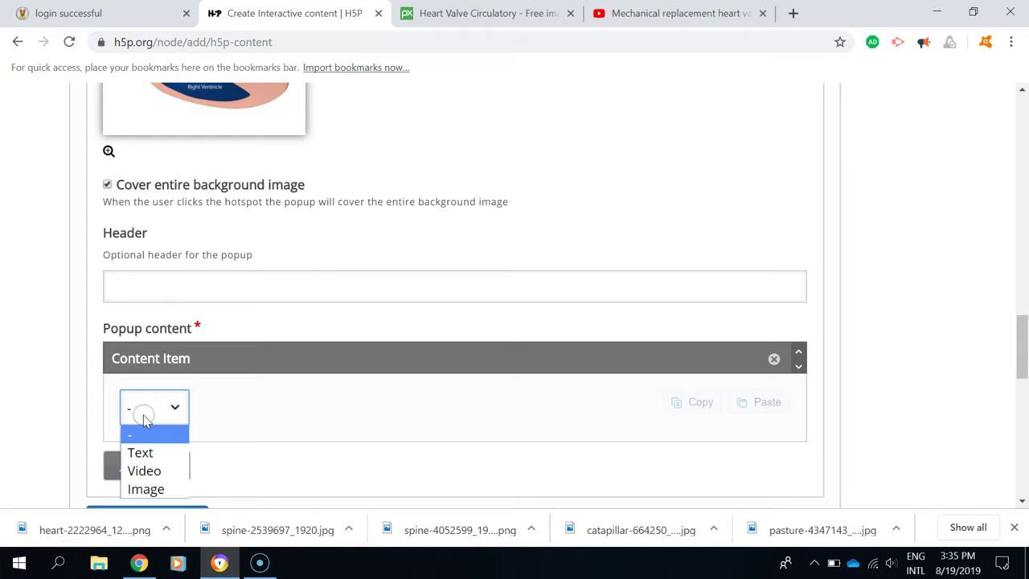
click(157, 471)
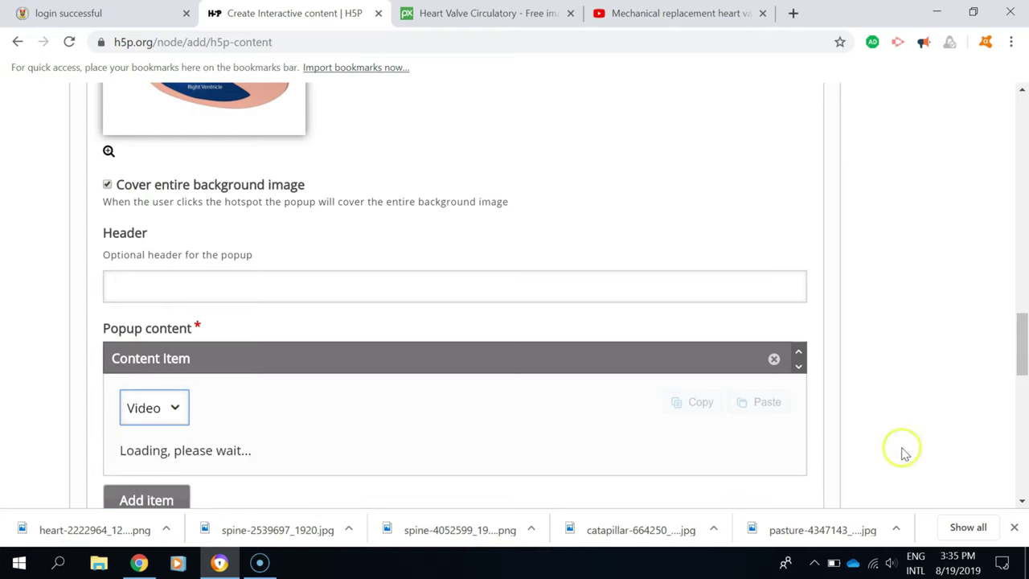
drag(1022, 315, 1024, 352)
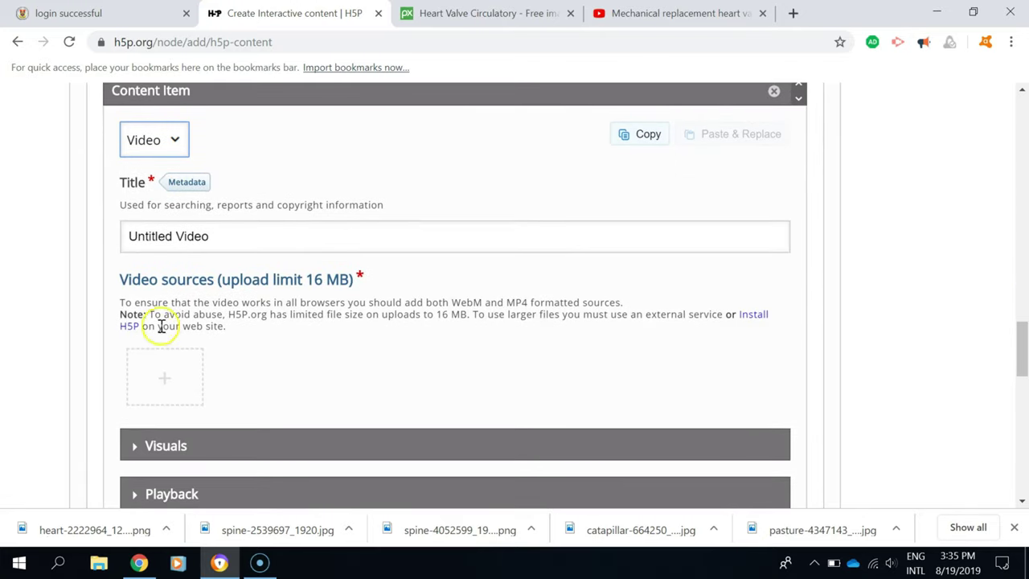
click(166, 370)
click(448, 452)
key(ctrl+v)
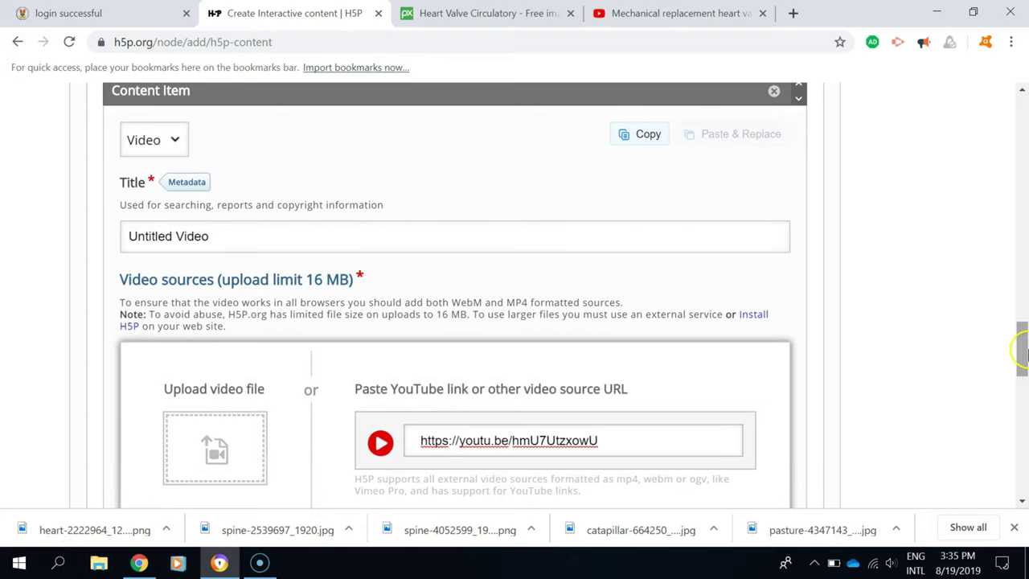
Title the popup video Heart Valve and insert the pasted YouTube source.
drag(1024, 345, 1024, 362)
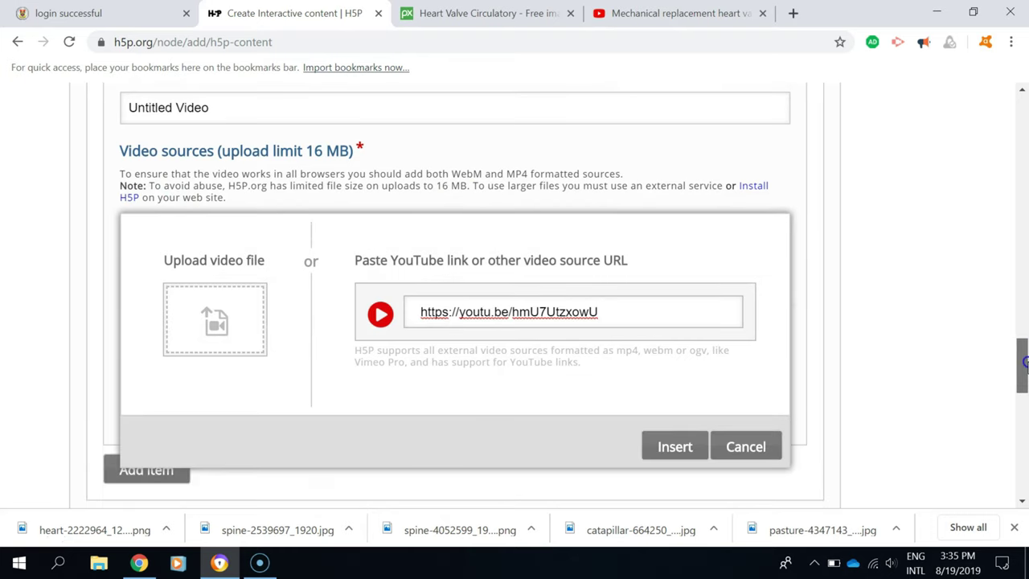
drag(237, 110, 37, 115)
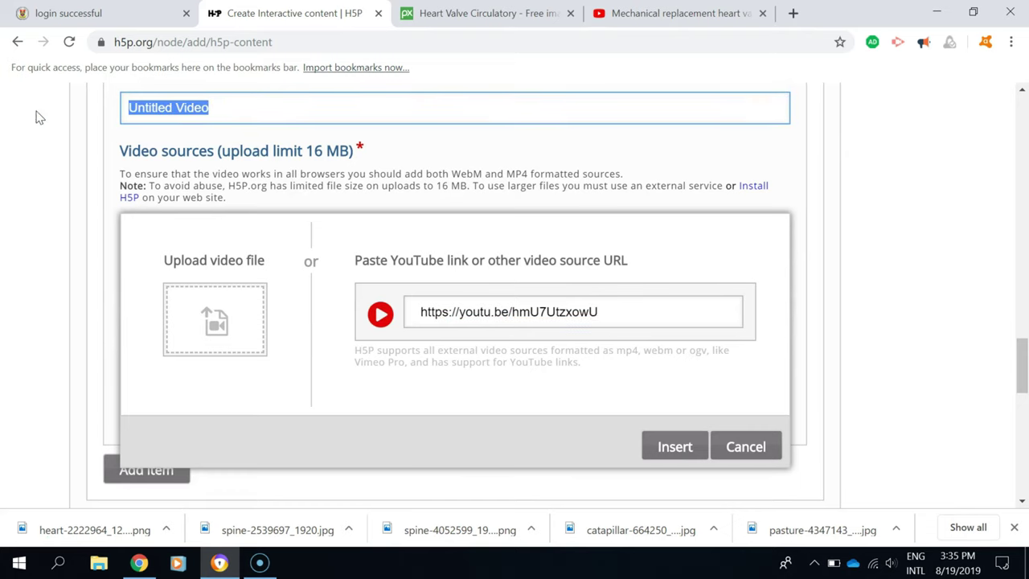
text(Har)
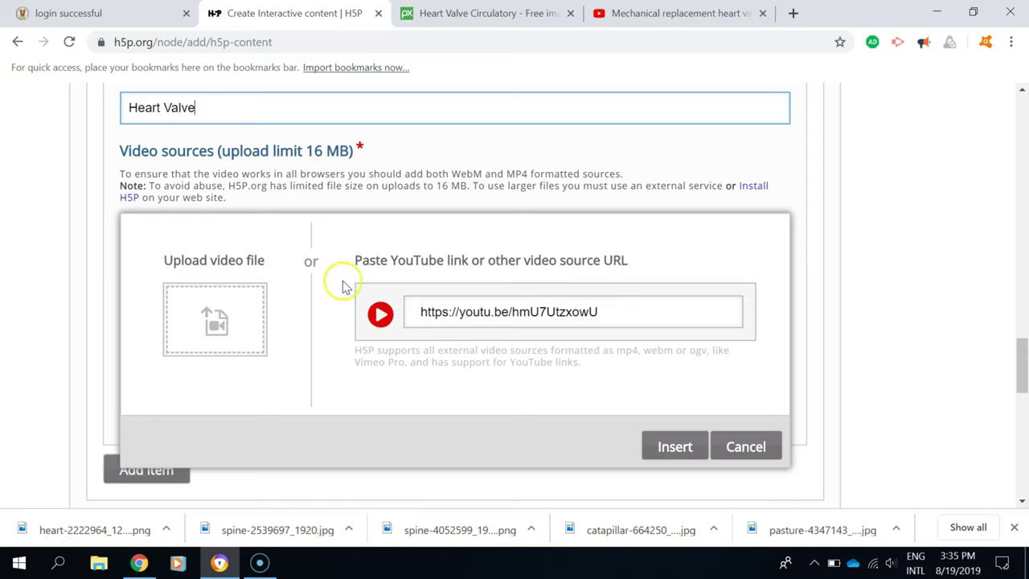
click(672, 448)
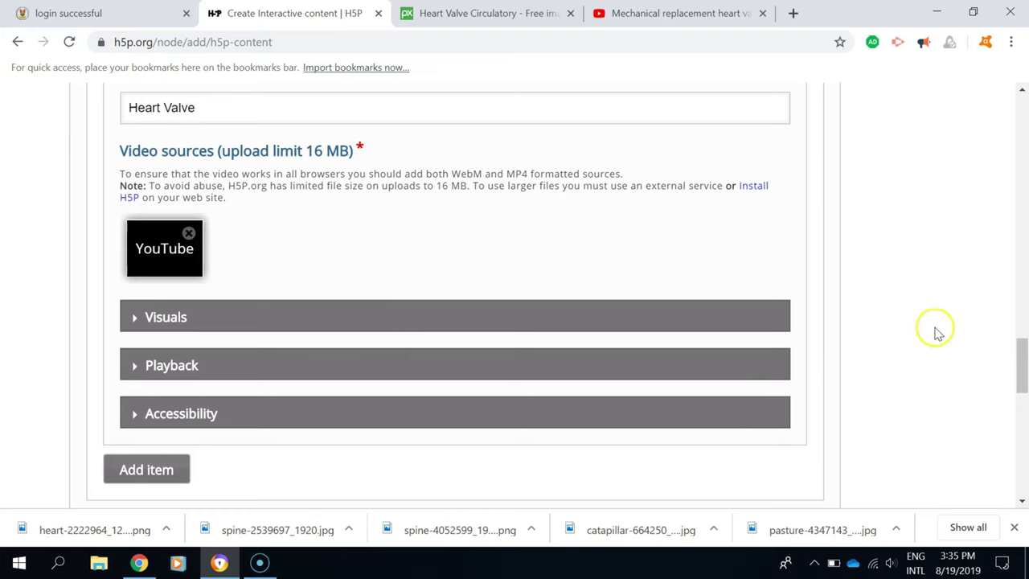
Save the Heart Interactive activity and bring its heart diagram with the hotspot into view.
drag(1023, 371, 1023, 424)
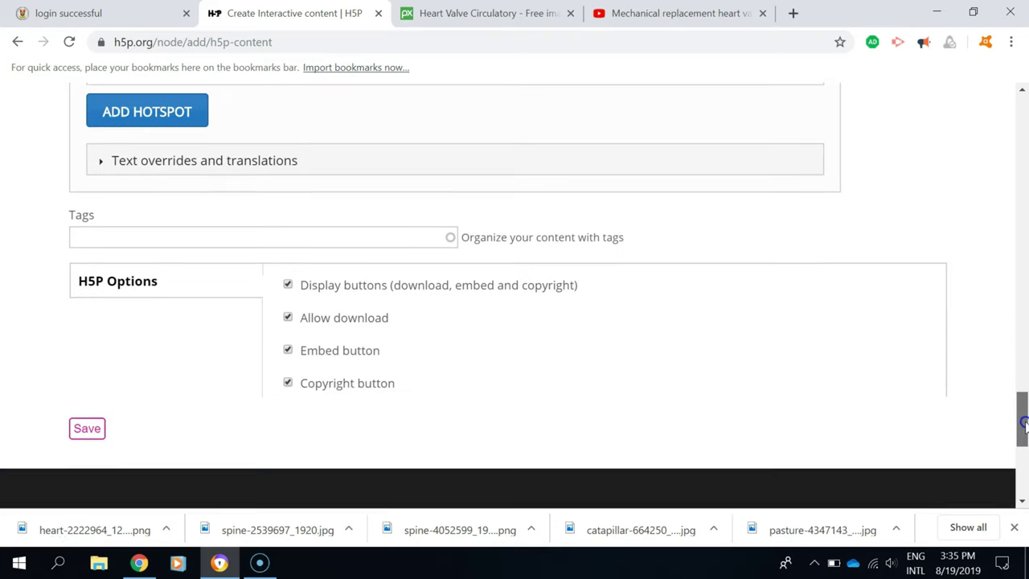
click(95, 429)
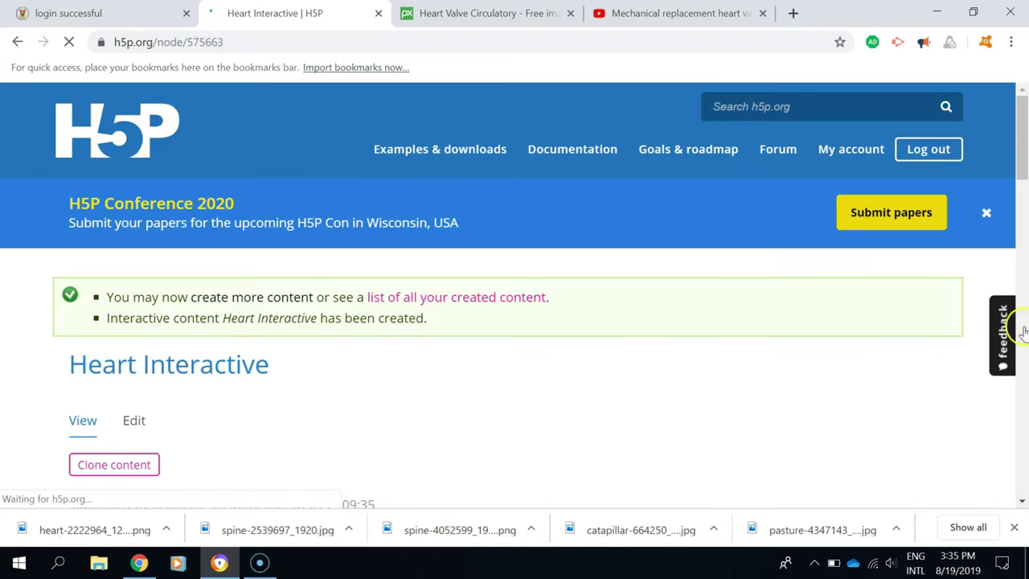
drag(1021, 130, 1026, 260)
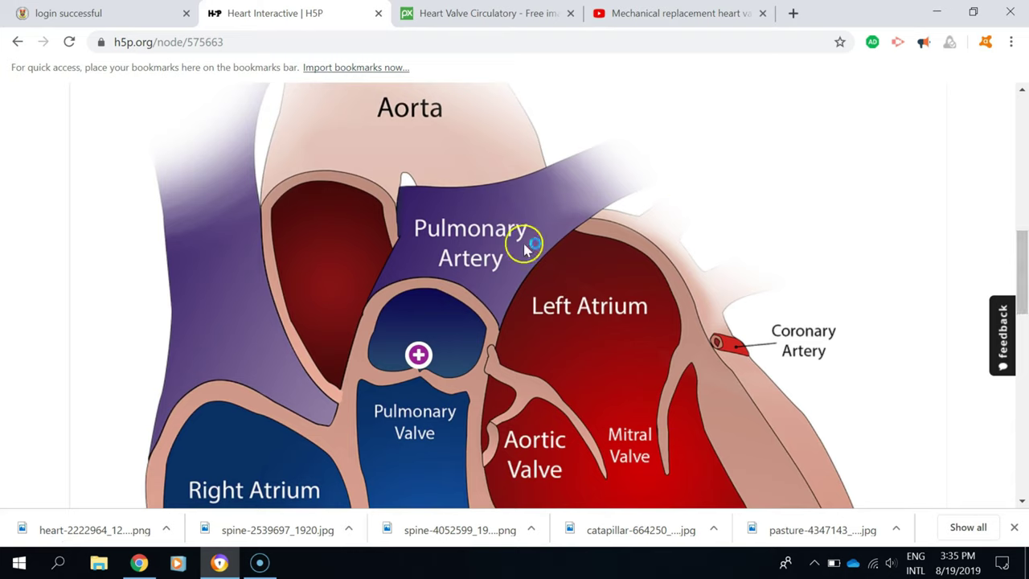
Test the pulmonary valve hotspot by opening its popup, playing the video and closing the popup.
click(418, 356)
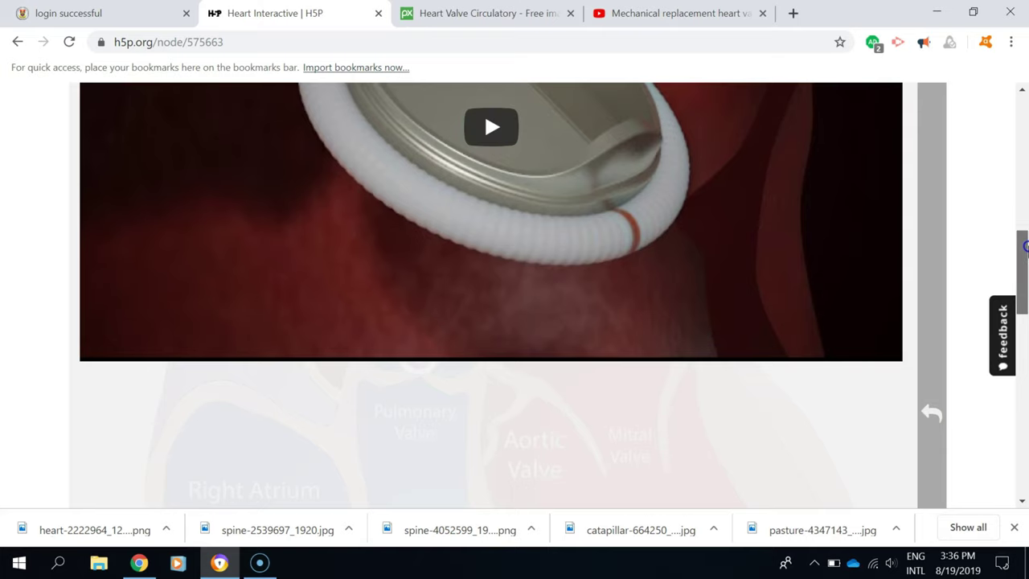
scroll(602, 161, up, 1)
scroll(487, 157, up, 1)
click(486, 156)
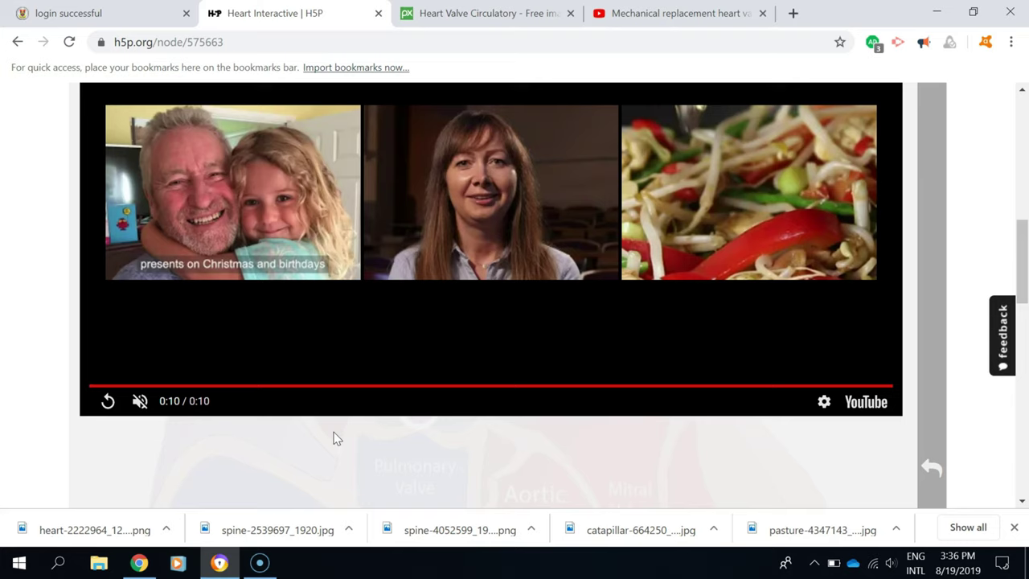
click(924, 468)
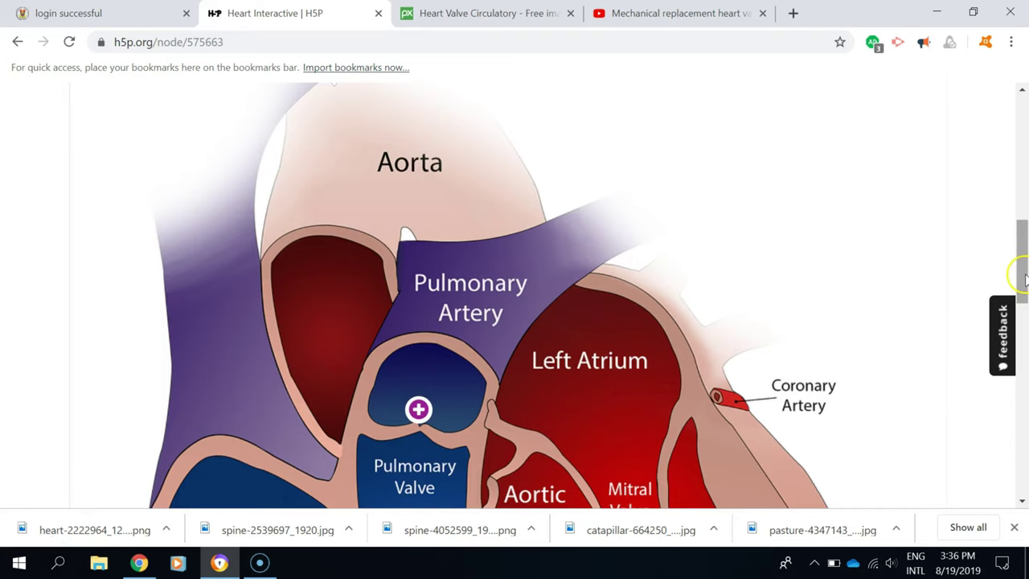
mouse_move(1015, 233)
mouse_down()
mouse_move(1025, 109)
mouse_move(1026, 291)
mouse_move(1026, 219)
mouse_move(1026, 241)
mouse_up()
click(1011, 45)
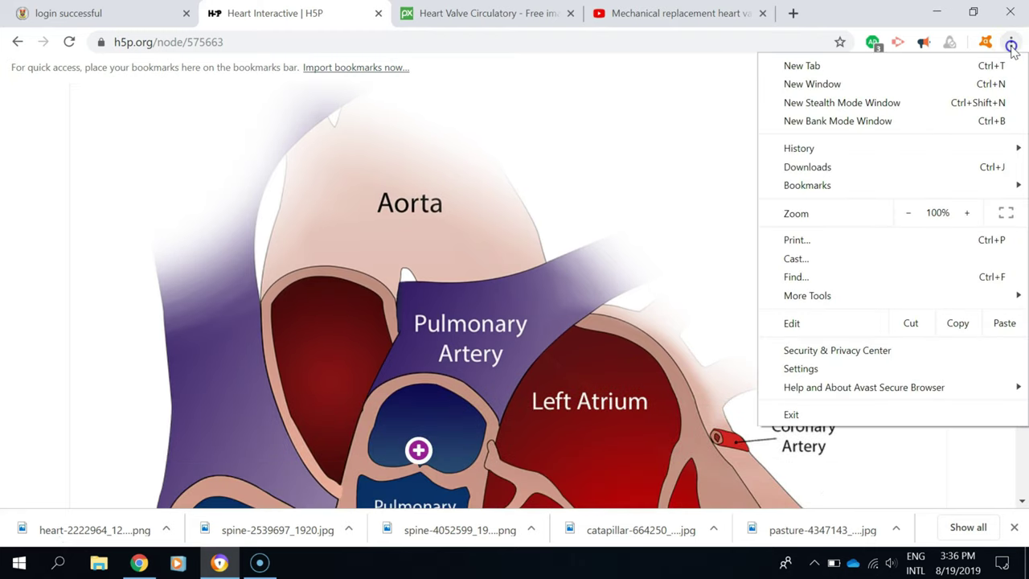
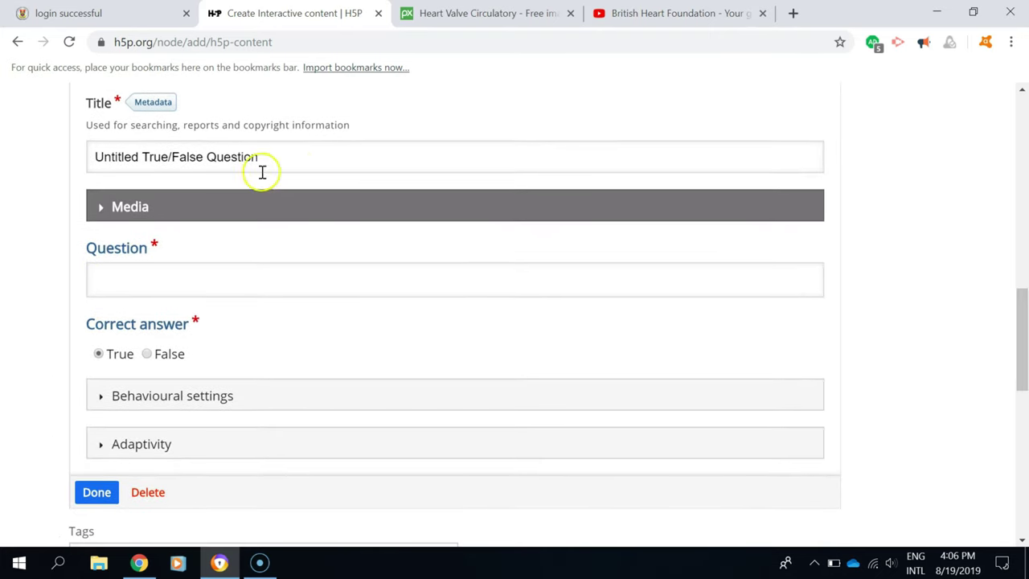
Enter "Which is the correct procedure?" as the text of the true/false question.
click(166, 273)
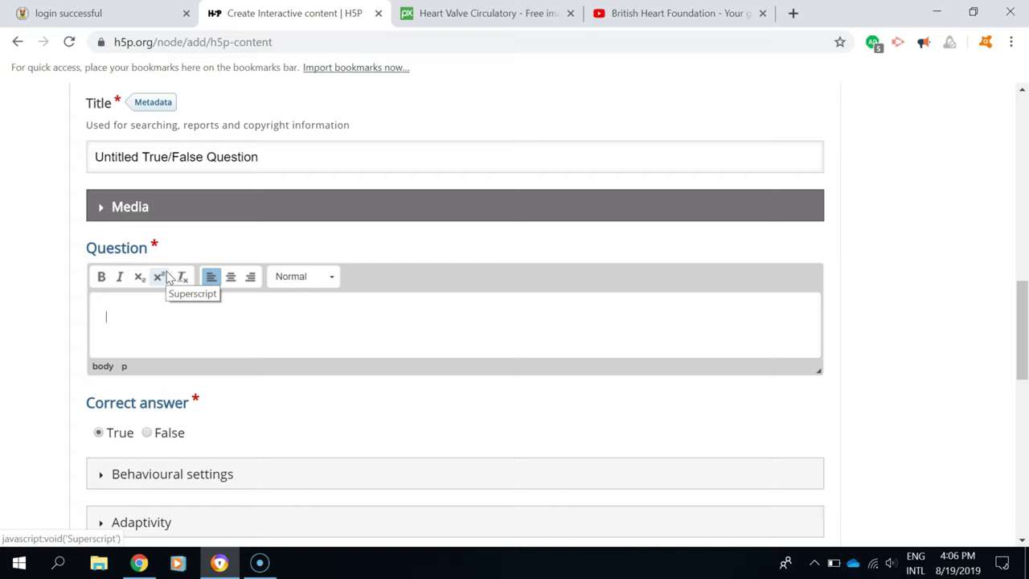
text(W)
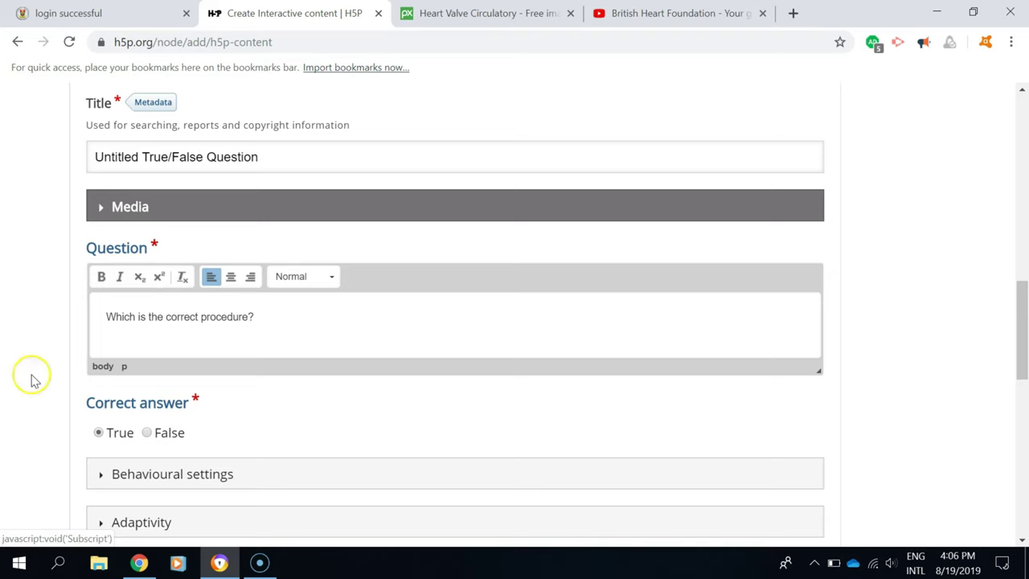
Expand the question's behavioural settings and disable the Show Solution button.
drag(1022, 326, 1026, 363)
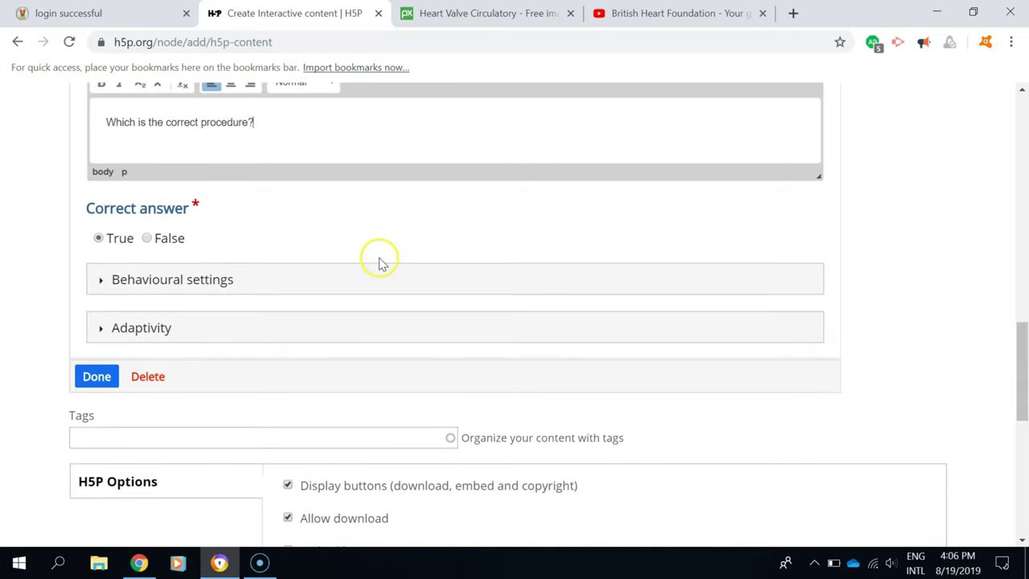
click(109, 281)
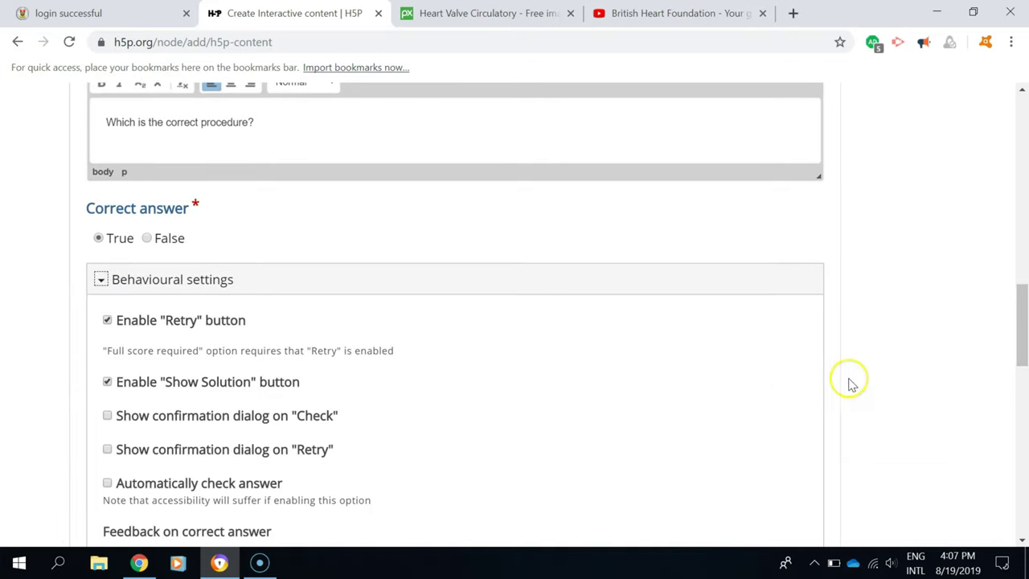
drag(1023, 317, 1025, 336)
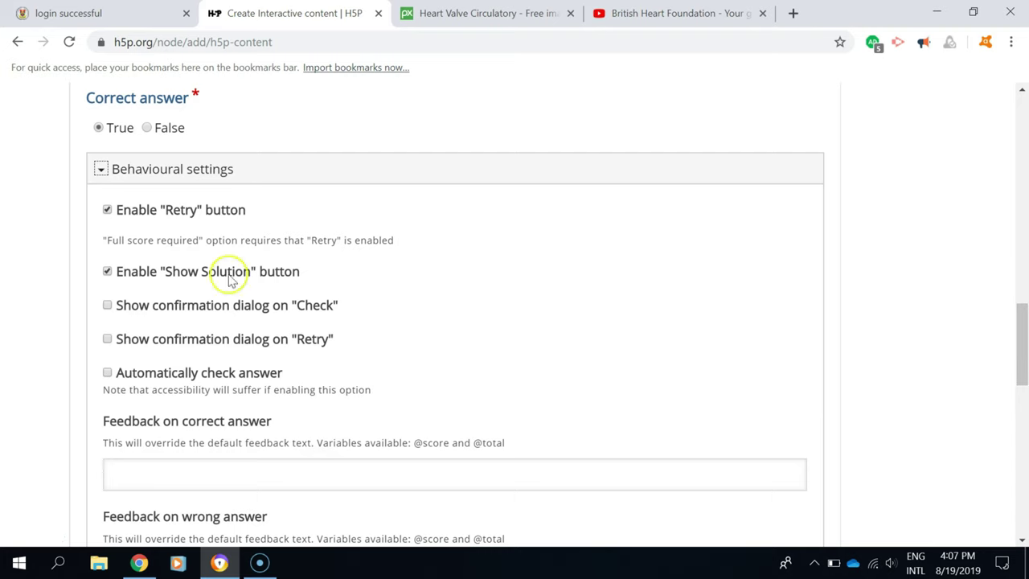
click(108, 271)
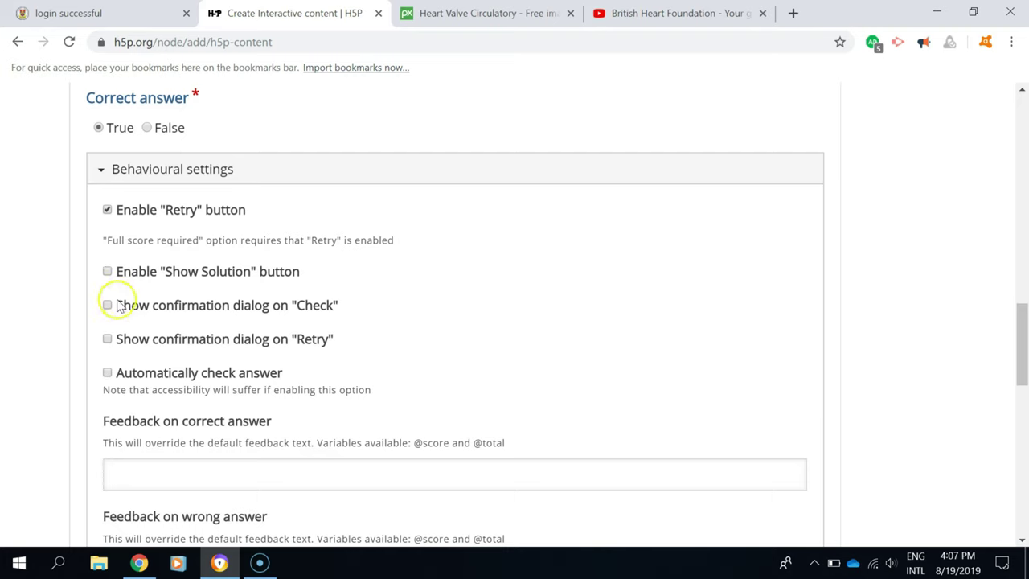
Set the feedback to "Congratulations" for the correct answer and "Try again" for the wrong answer.
click(177, 478)
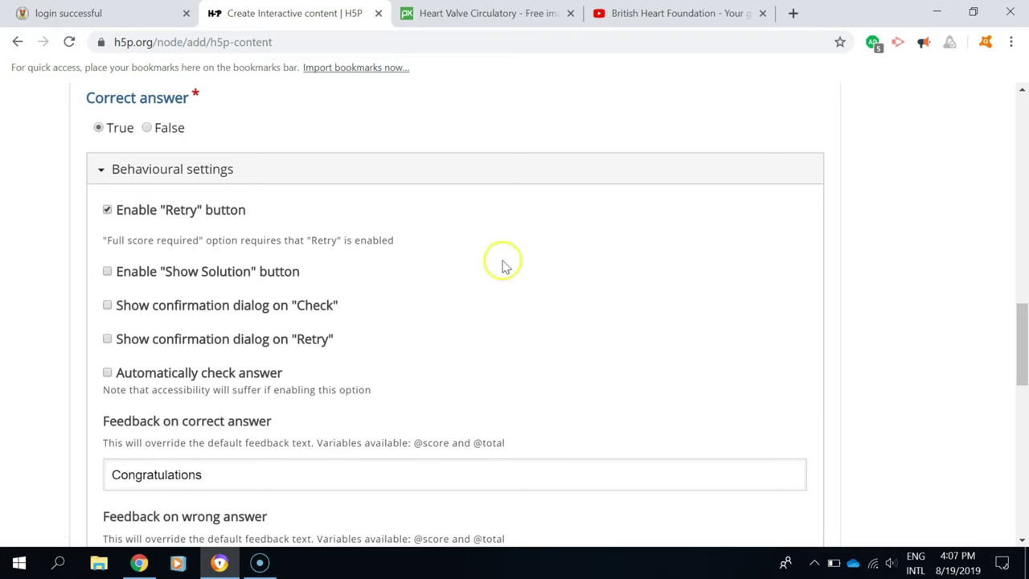
click(1022, 363)
drag(1022, 348, 1023, 378)
click(384, 403)
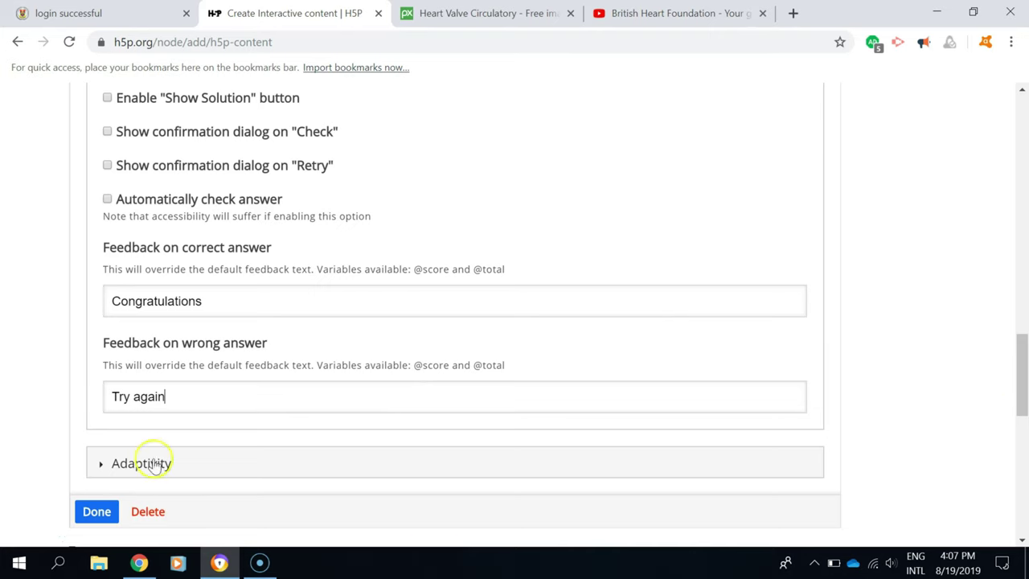
Expand the question's Adaptivity section and examine the options for the action on all correct.
click(115, 463)
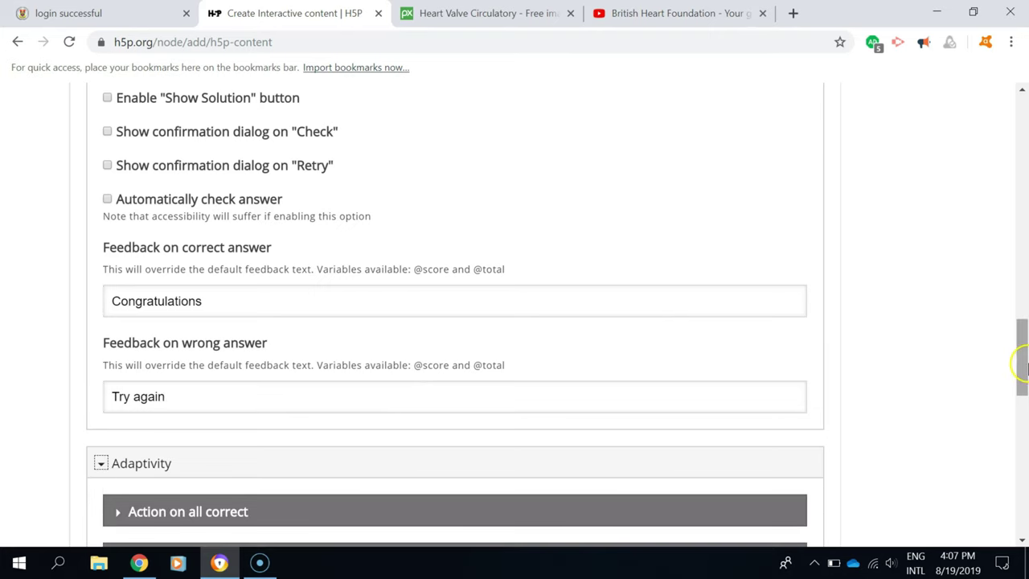
drag(1023, 371, 1022, 414)
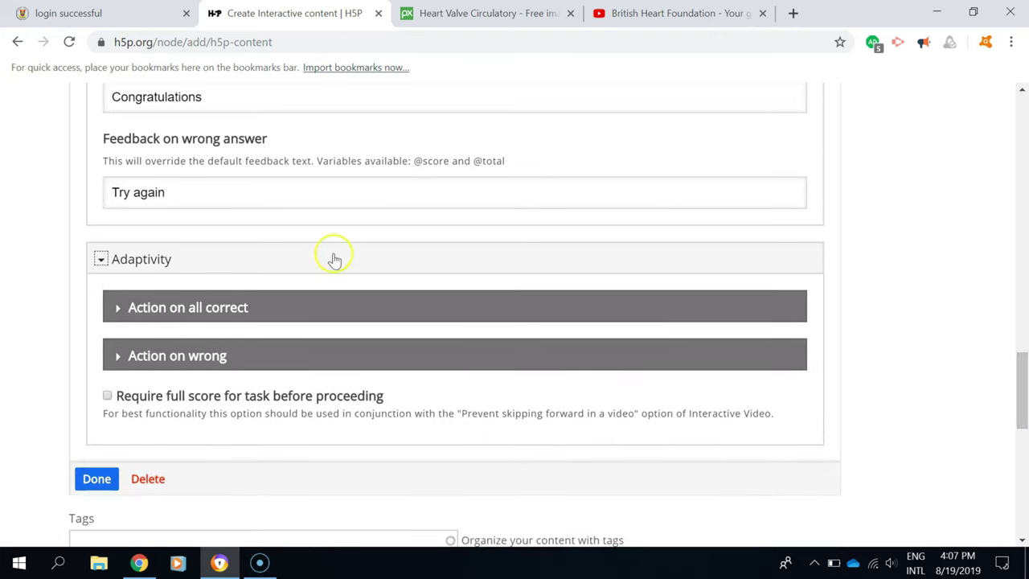
click(116, 311)
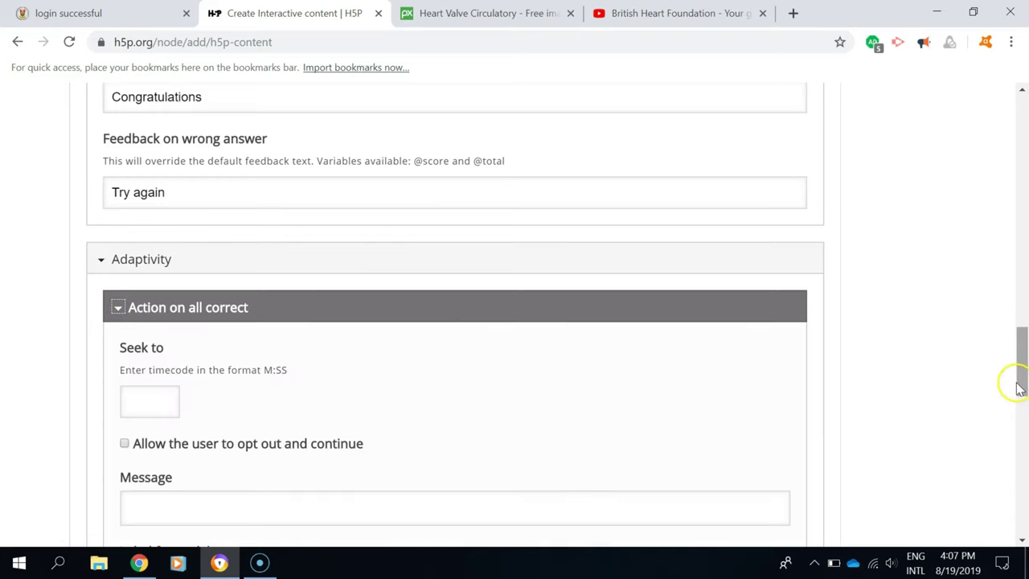
drag(1023, 368, 1026, 384)
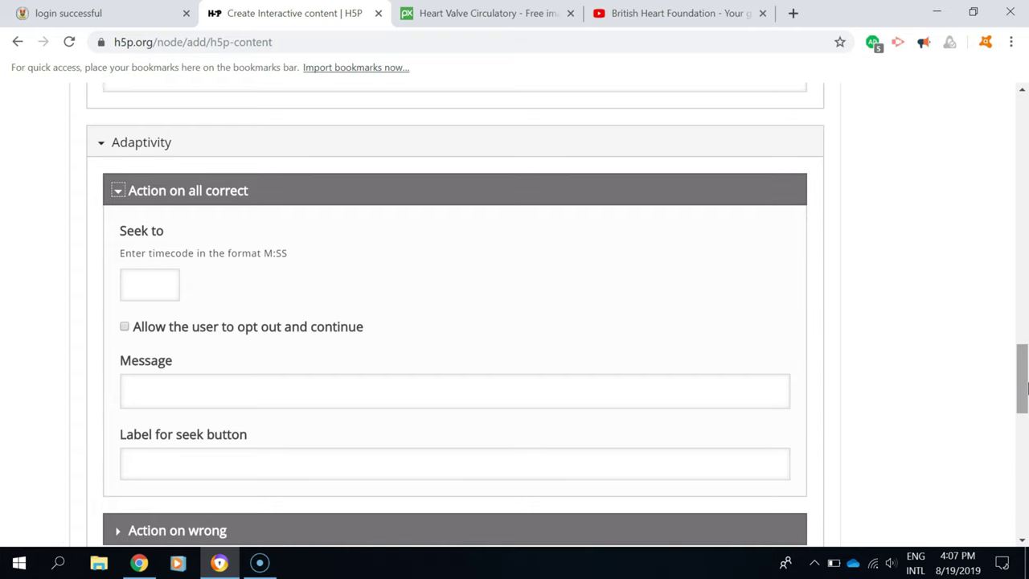
drag(1026, 389, 1026, 400)
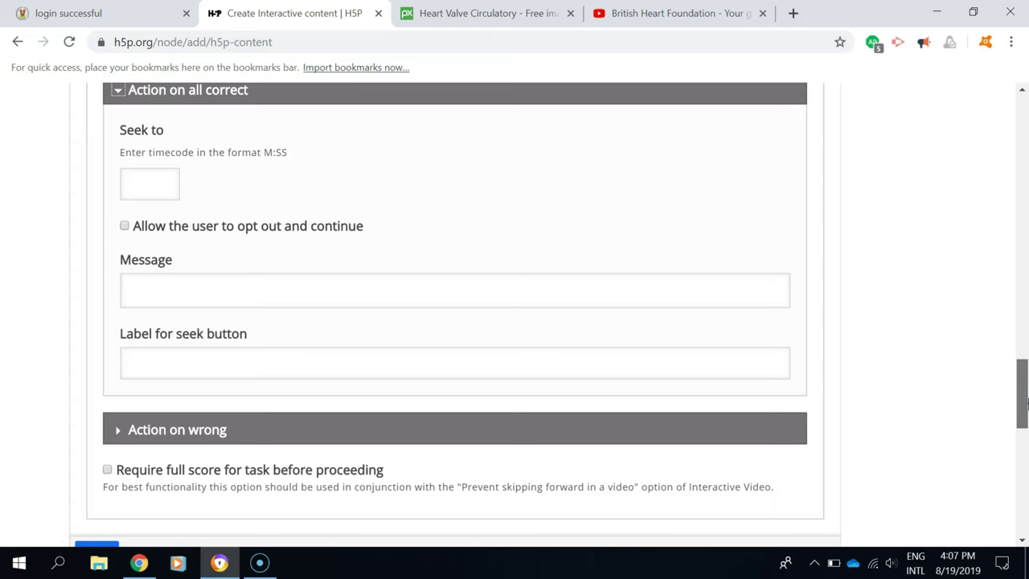
Review the action on wrong options, require full score for the task before proceeding, and finish editing the question.
click(117, 429)
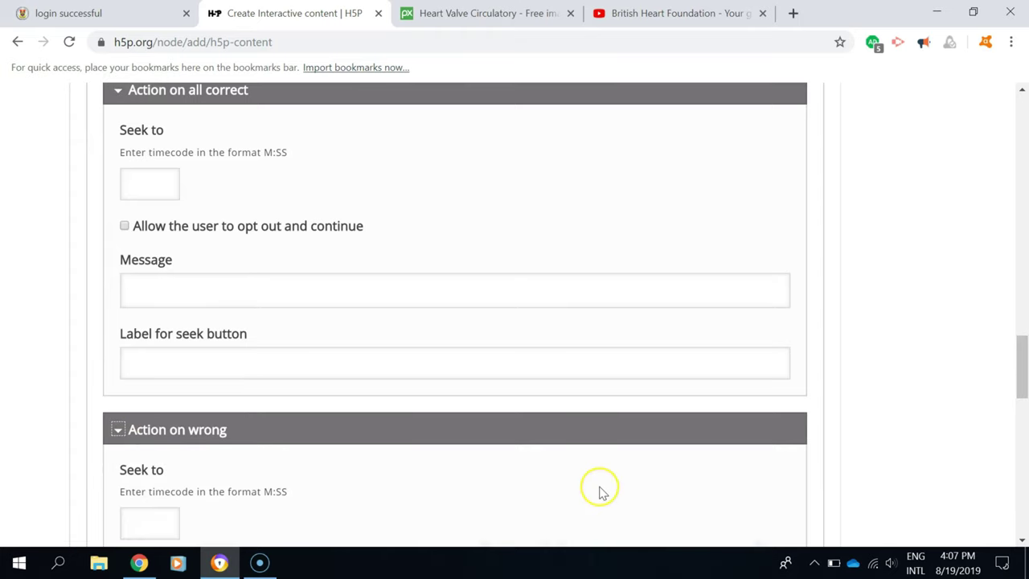
drag(1023, 367, 1025, 410)
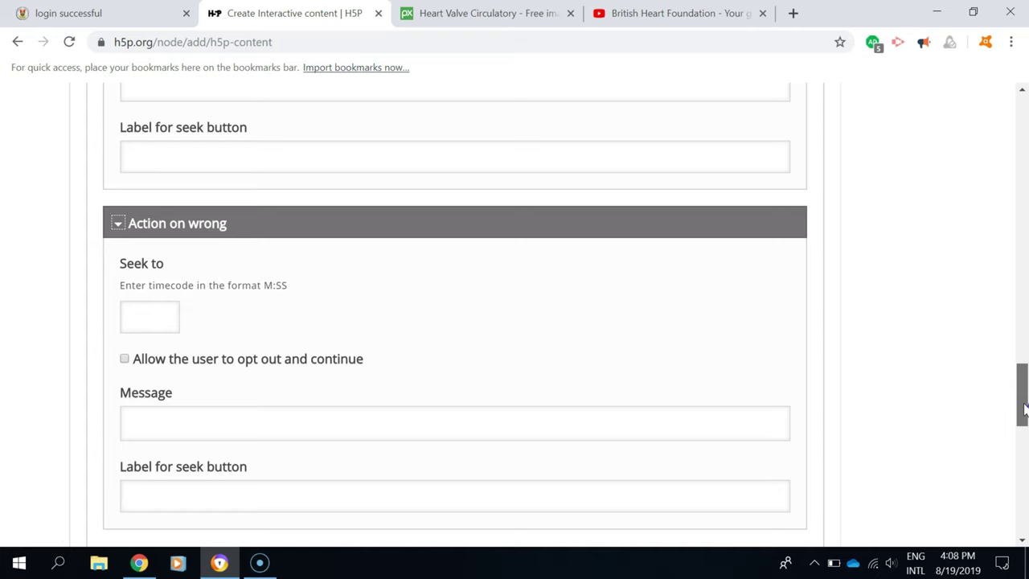
drag(1024, 410, 1025, 411)
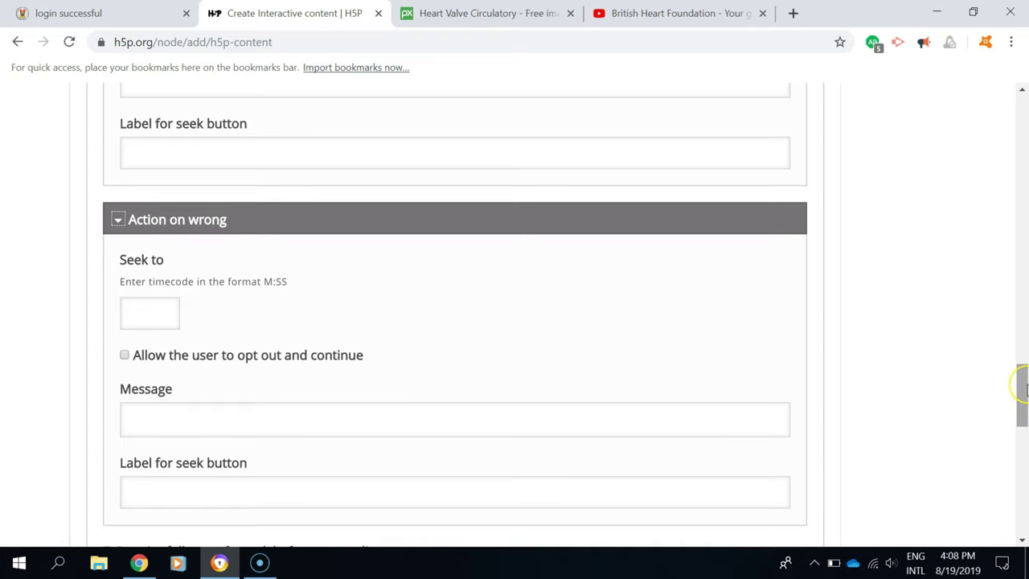
drag(1025, 390, 1025, 409)
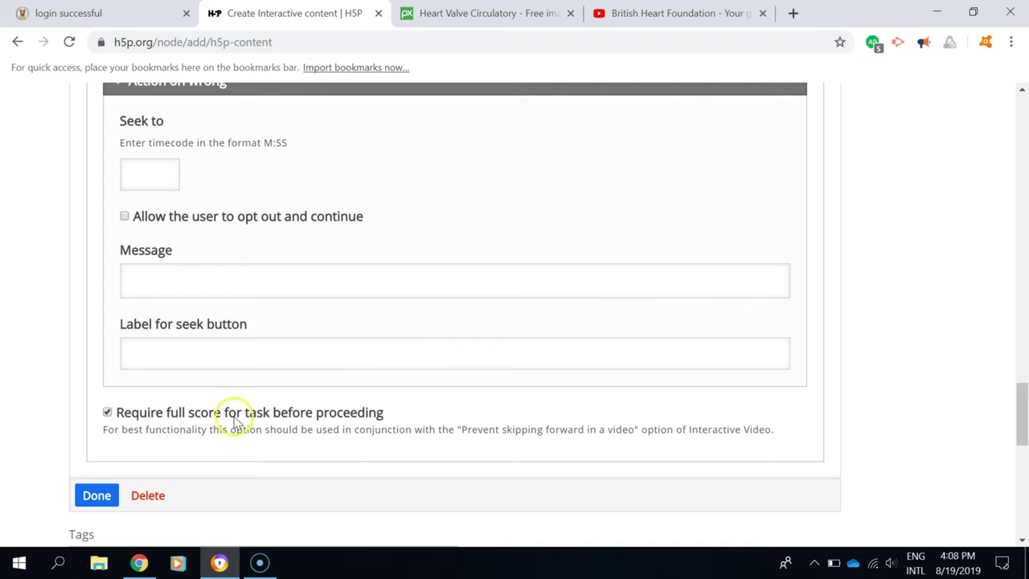
click(97, 495)
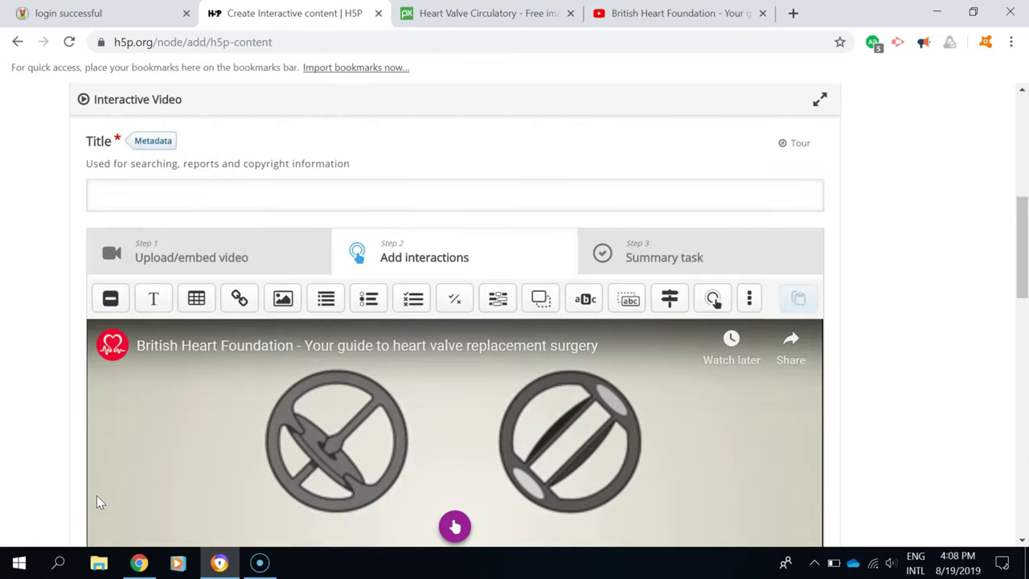
Title the interactive video "Video ABC" and save the content.
drag(1023, 288, 1025, 462)
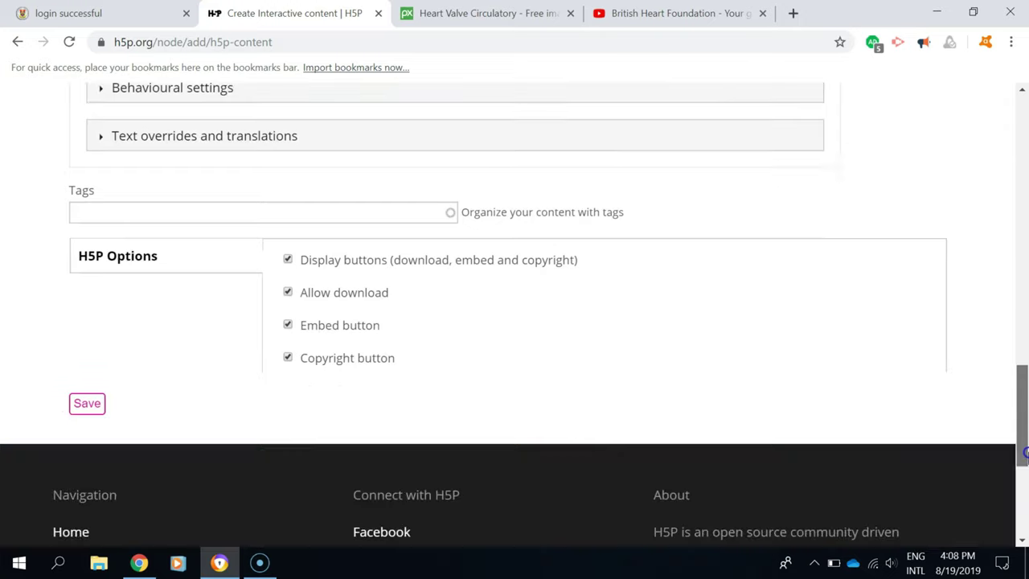
click(87, 401)
click(164, 349)
click(193, 315)
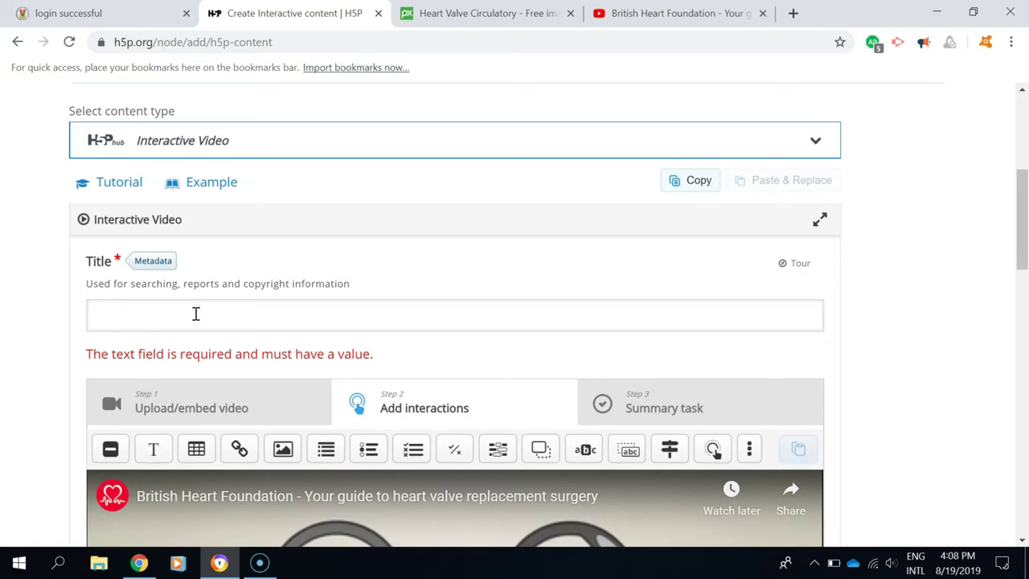
text(Video ABC)
drag(1020, 277, 1025, 435)
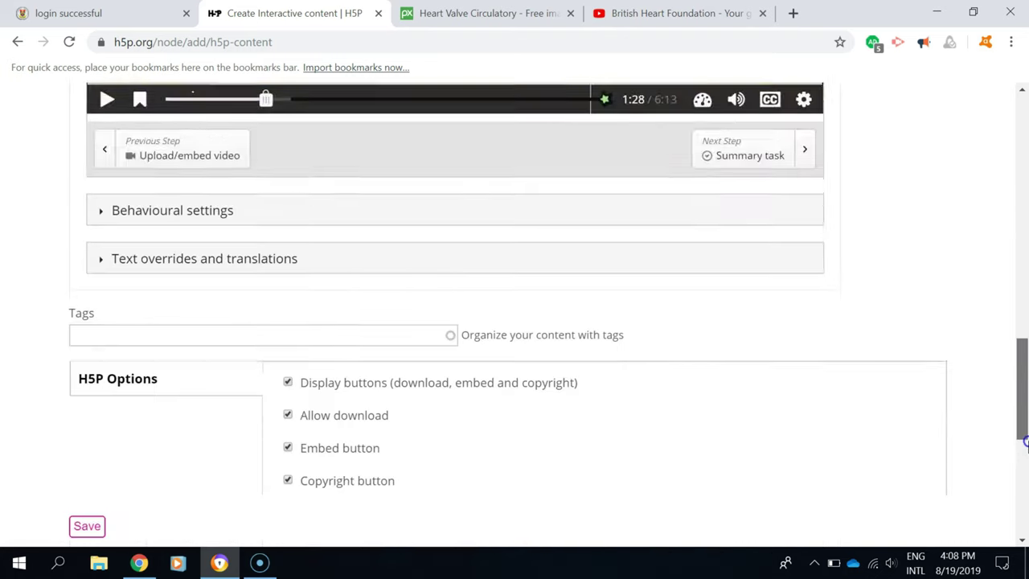
scroll(1025, 434, down, 4)
click(86, 329)
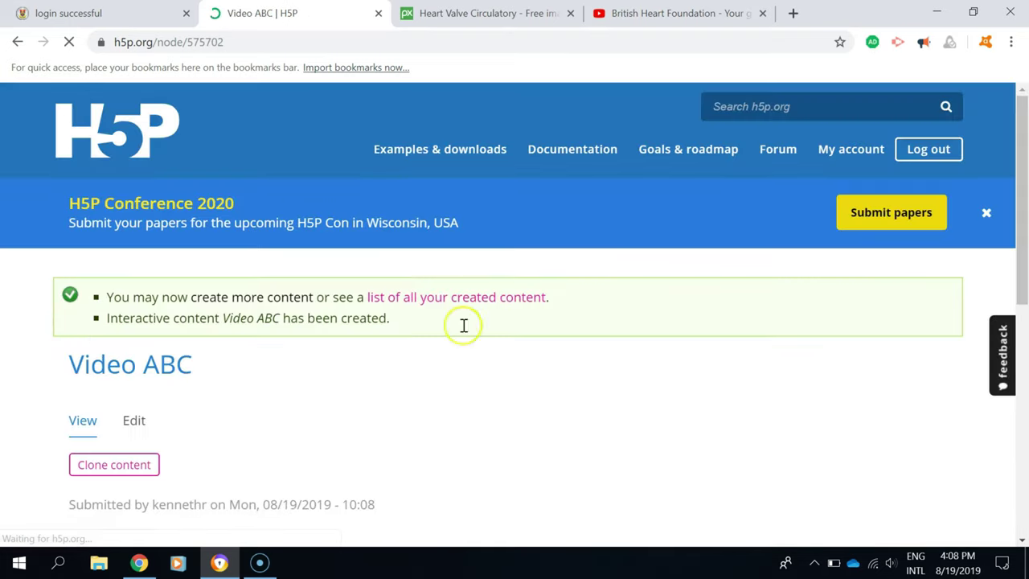
Play the saved interactive video from the beginning to preview it.
drag(1022, 239, 1024, 344)
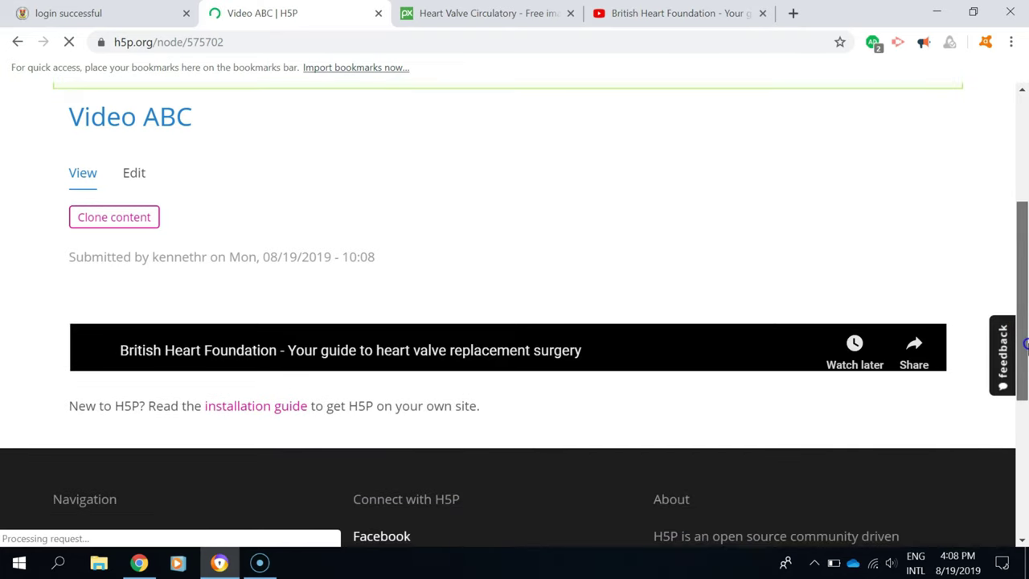
drag(1023, 290, 1025, 347)
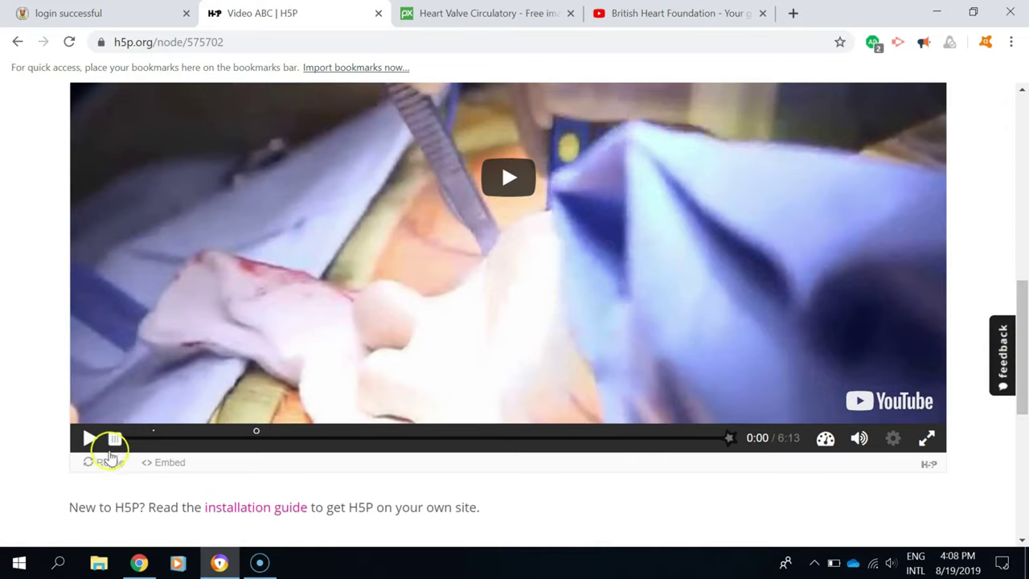
click(89, 437)
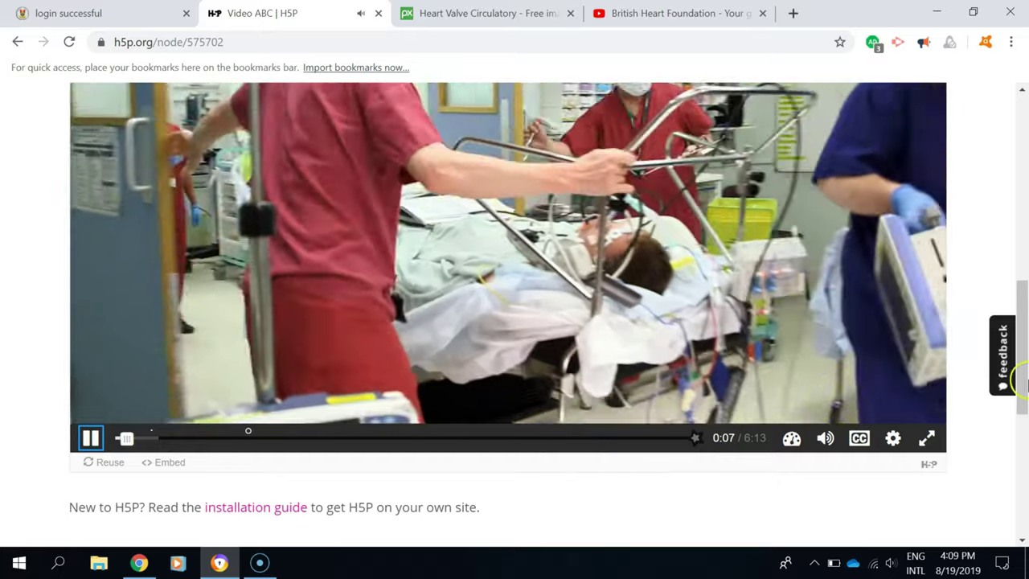
drag(1025, 386, 1026, 359)
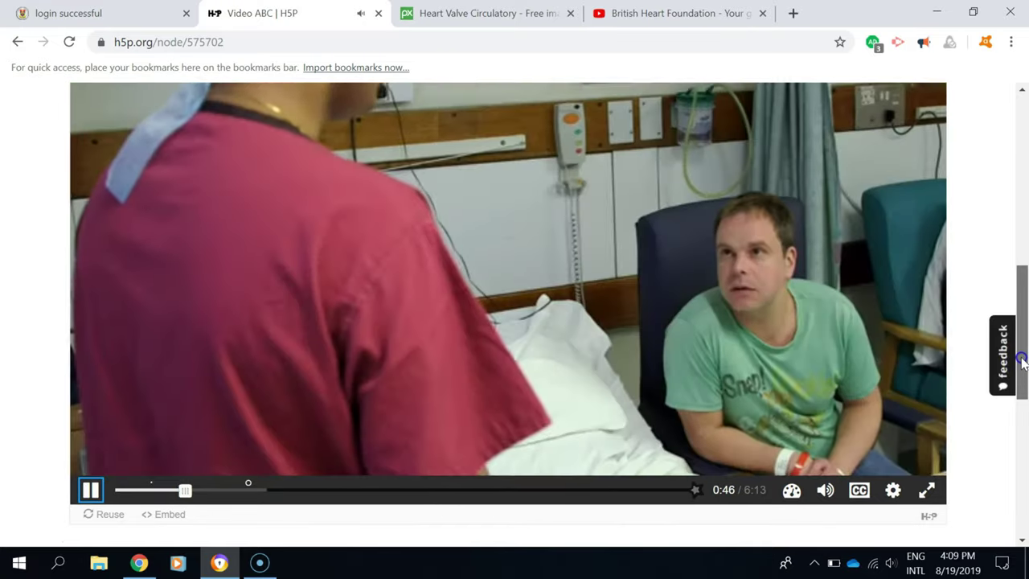
drag(1023, 364, 1023, 362)
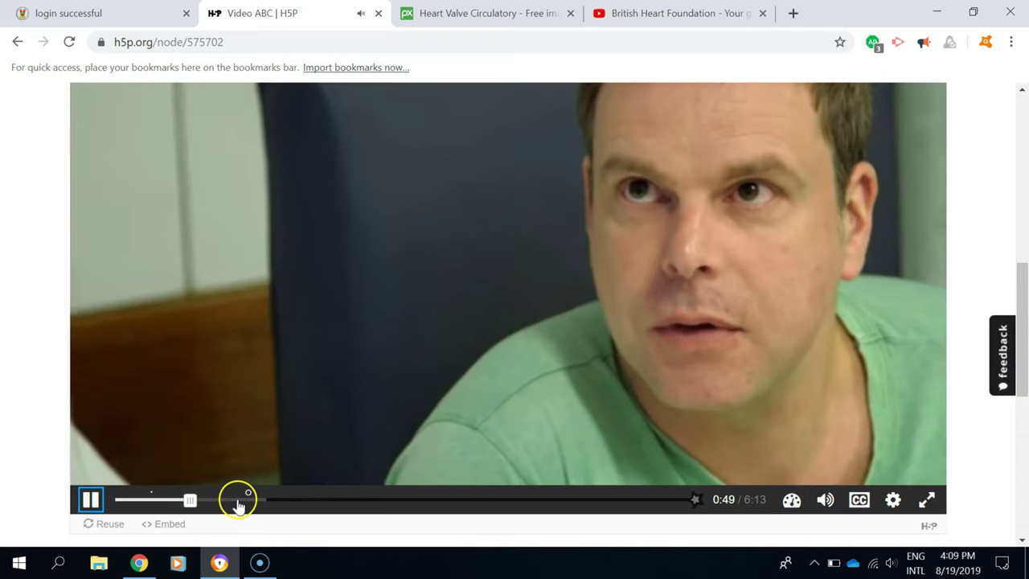
Skip the preview ahead to 1:20, just before the second interaction marker, dismiss the suggested videos and resume playback.
click(237, 499)
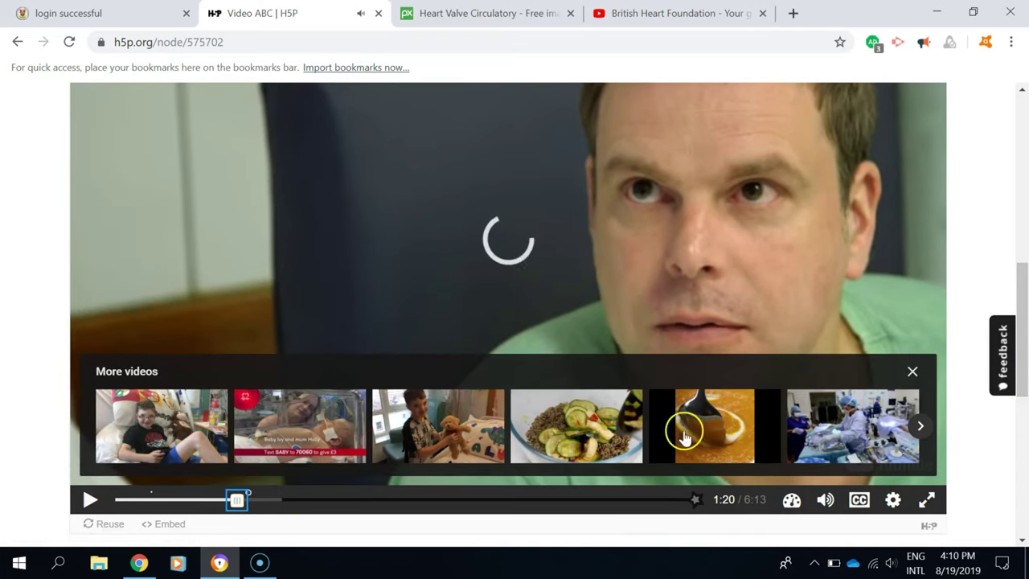
click(914, 372)
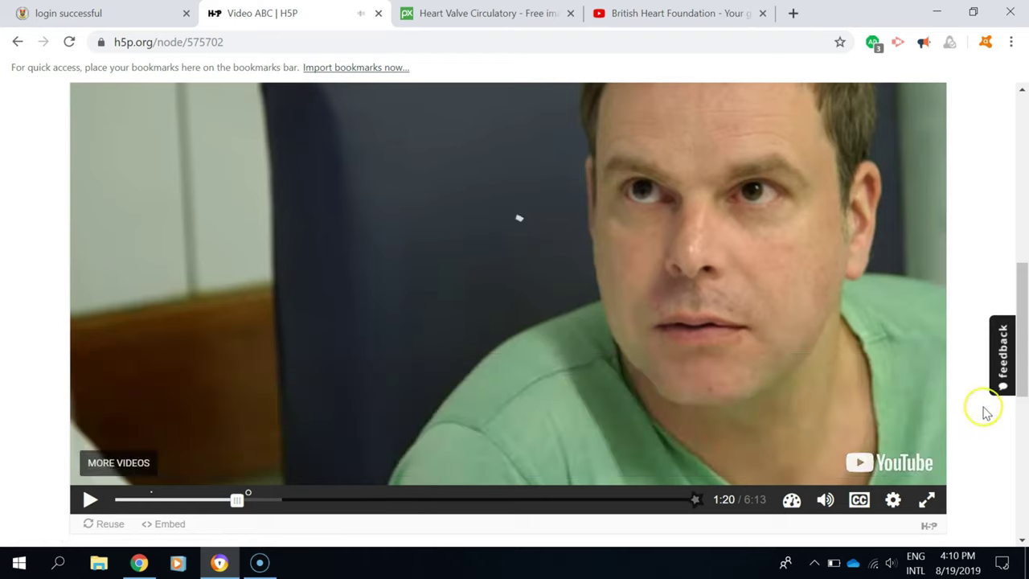
key(space)
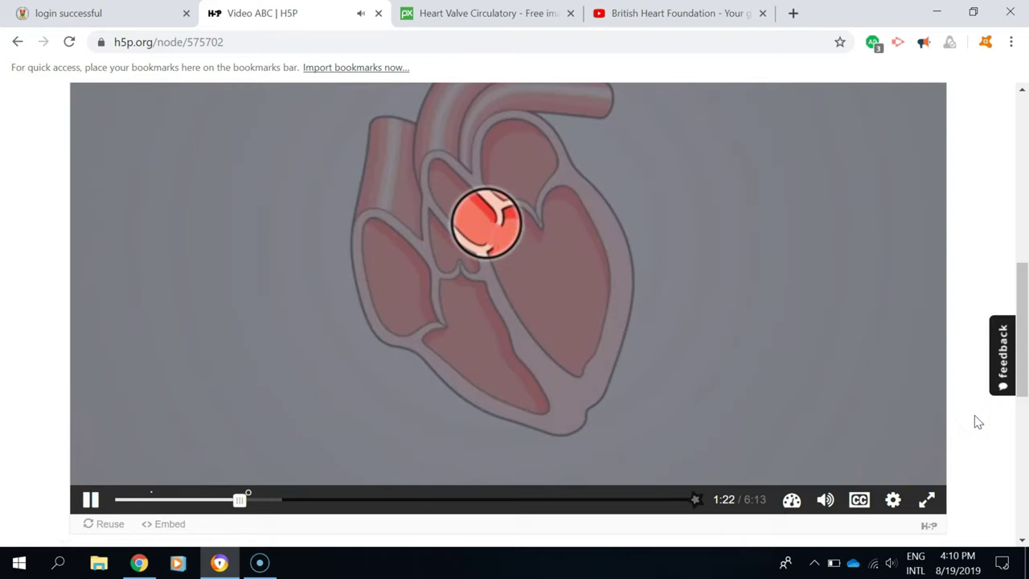